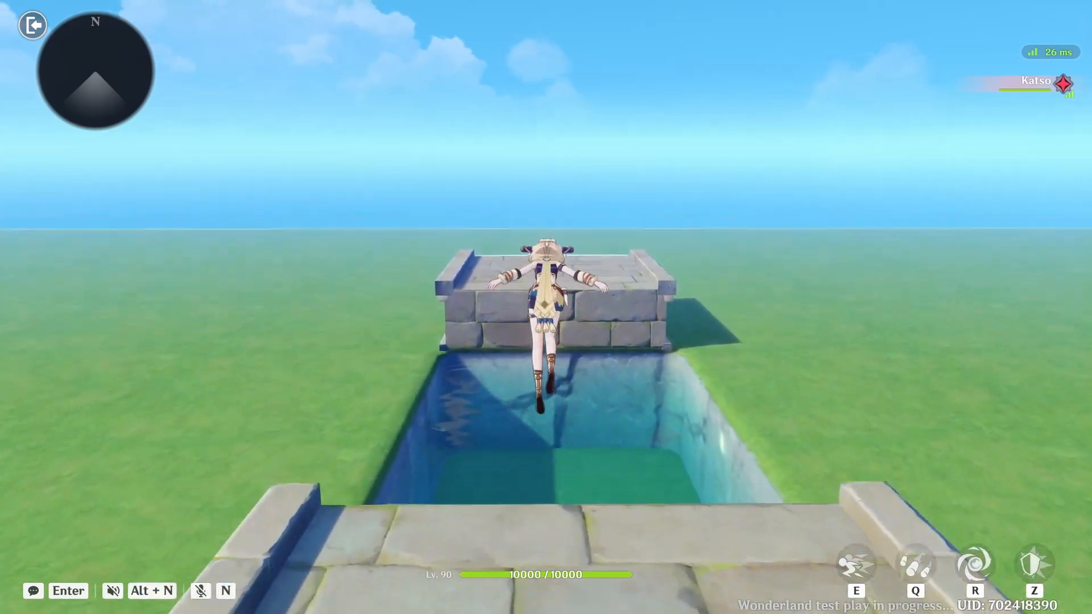
pyautogui.press('e')
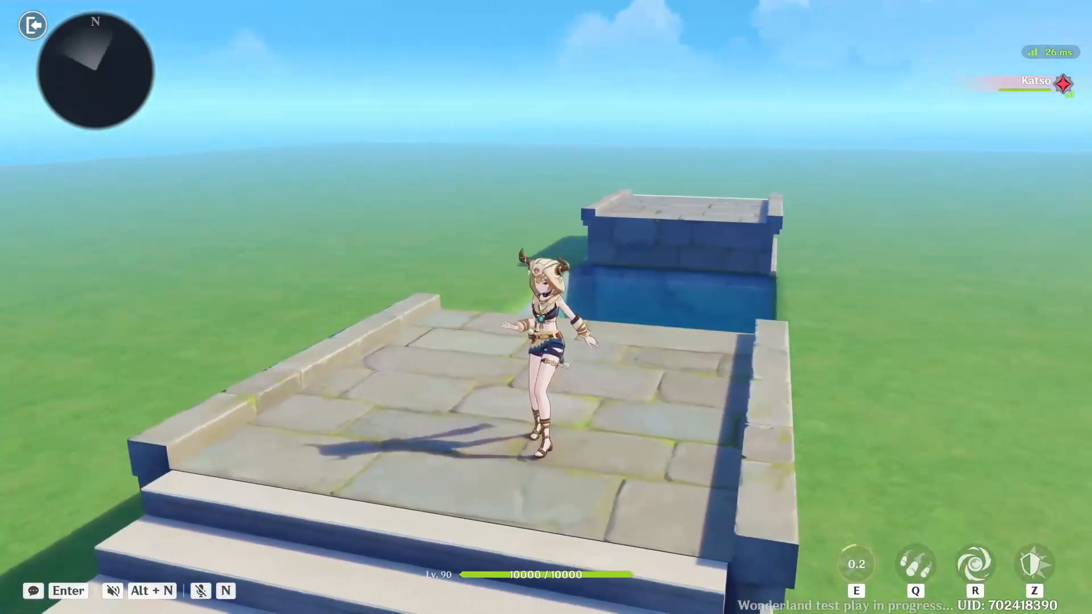
pyautogui.press('w')
pyautogui.press('space')
pyautogui.press('e')
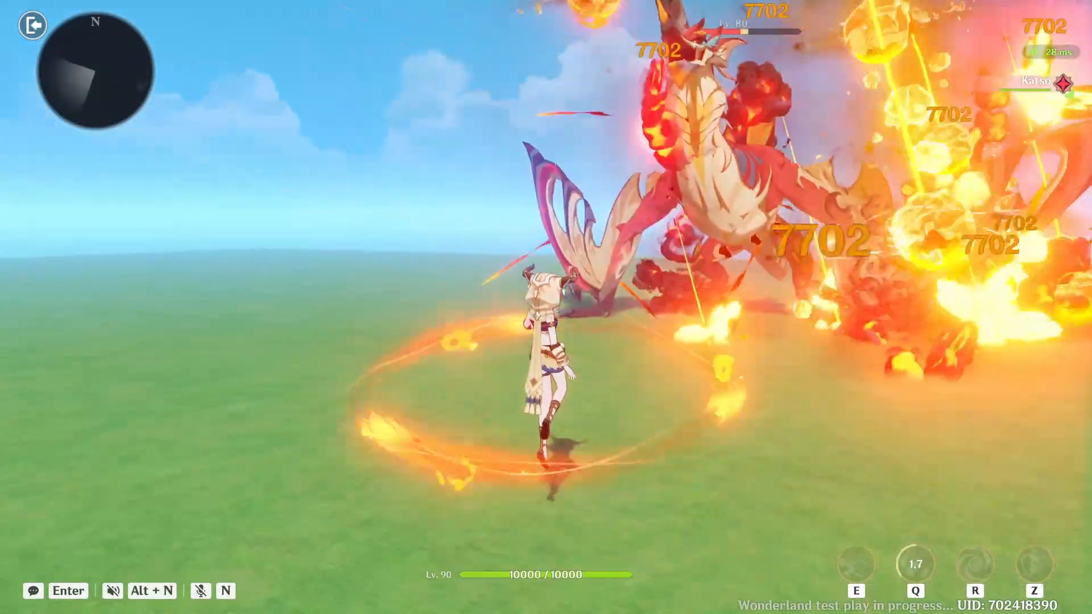
pyautogui.press('w')
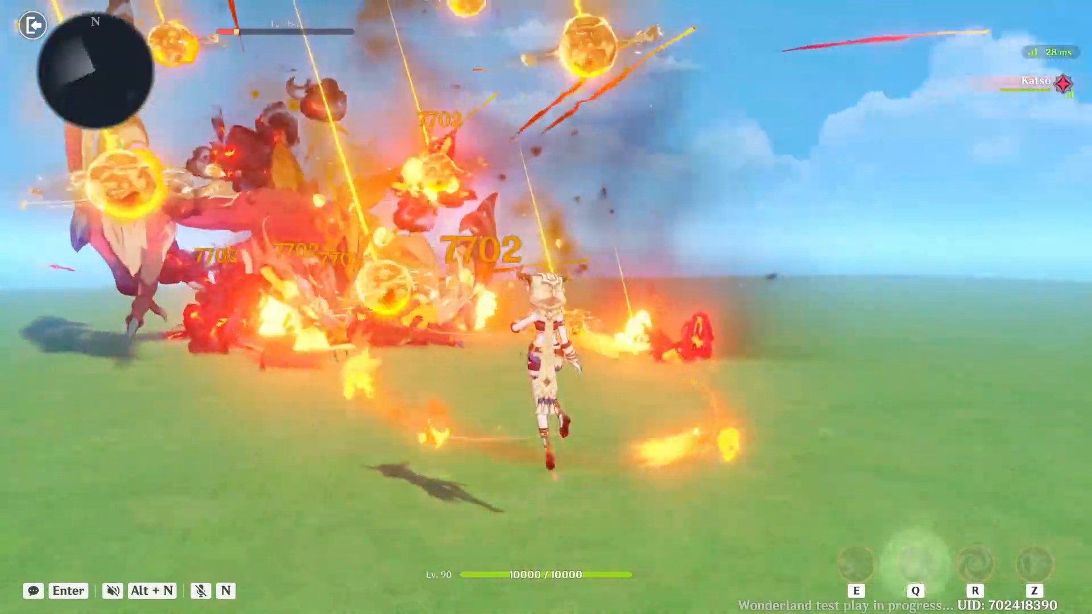
pyautogui.press('w')
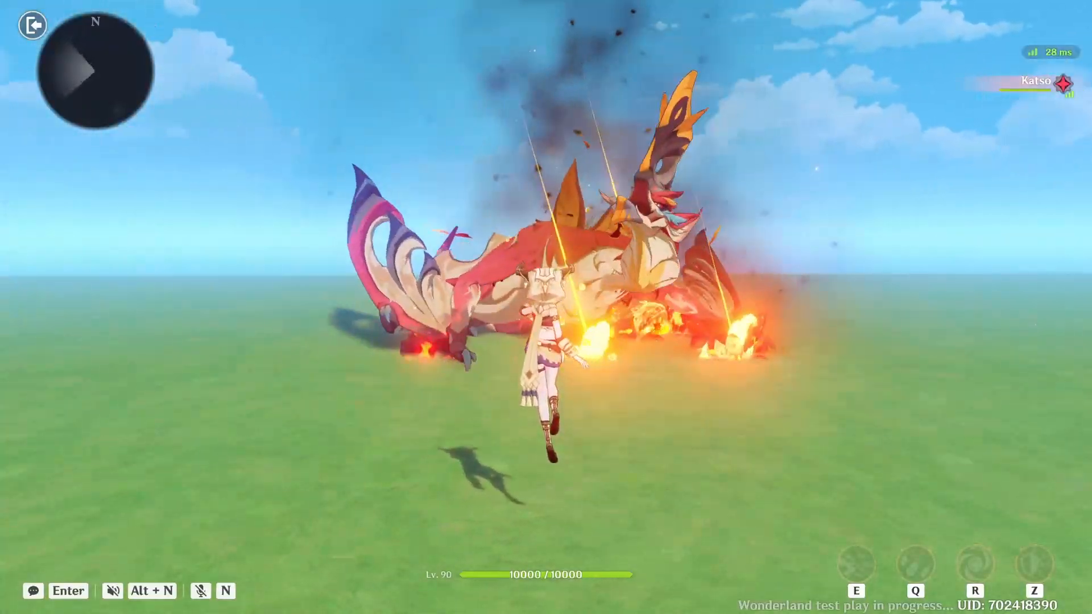
pyautogui.press('w')
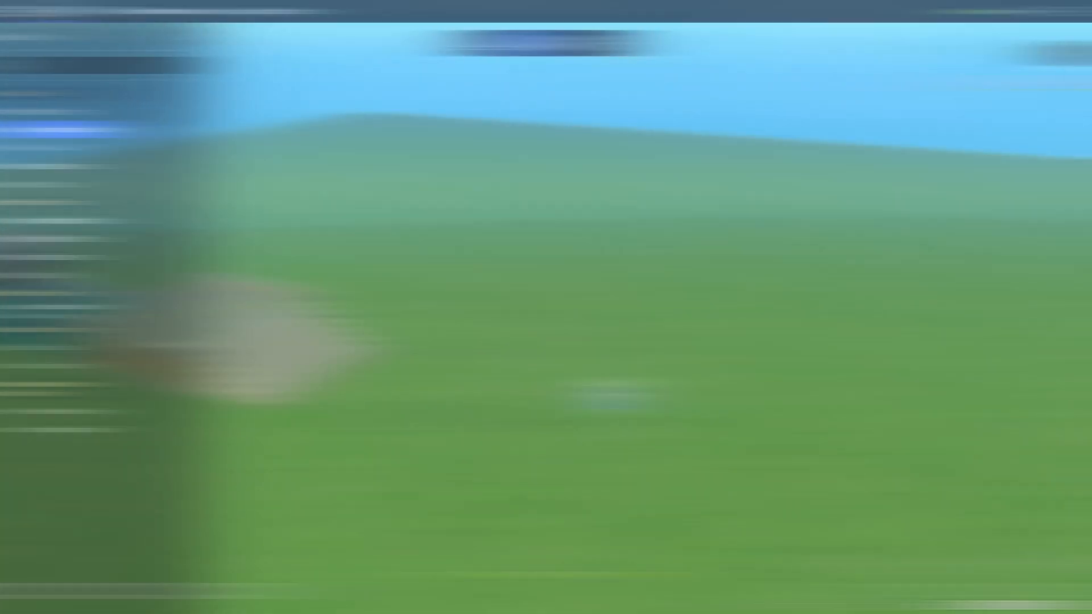
# - Create a character custom skill named Custom Skill in the Uncategorized Tab of the combat presets and select it
pyautogui.click(609, 43)
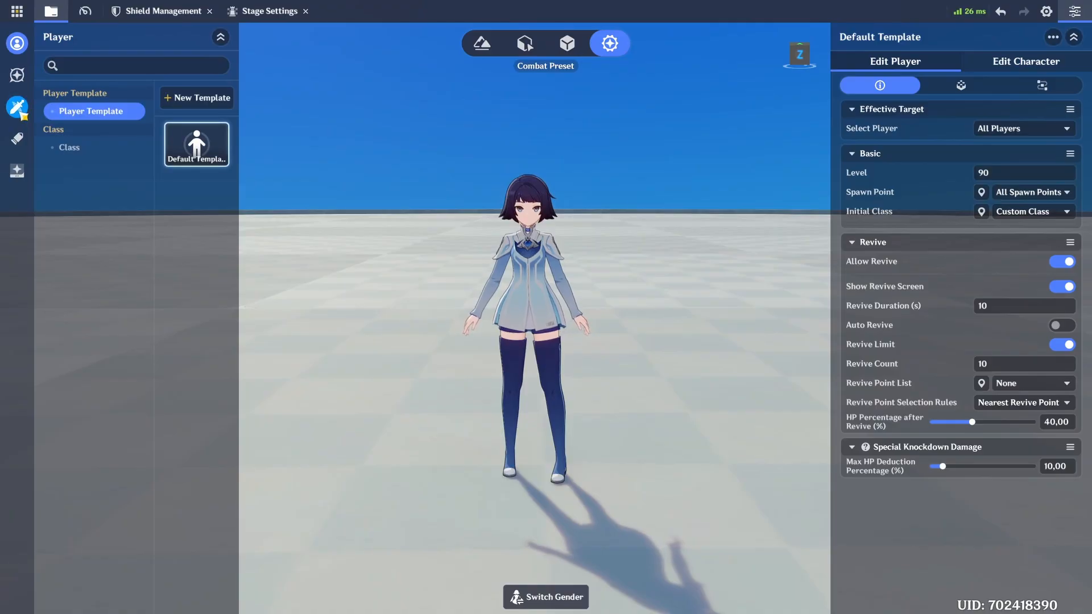
pyautogui.click(20, 111)
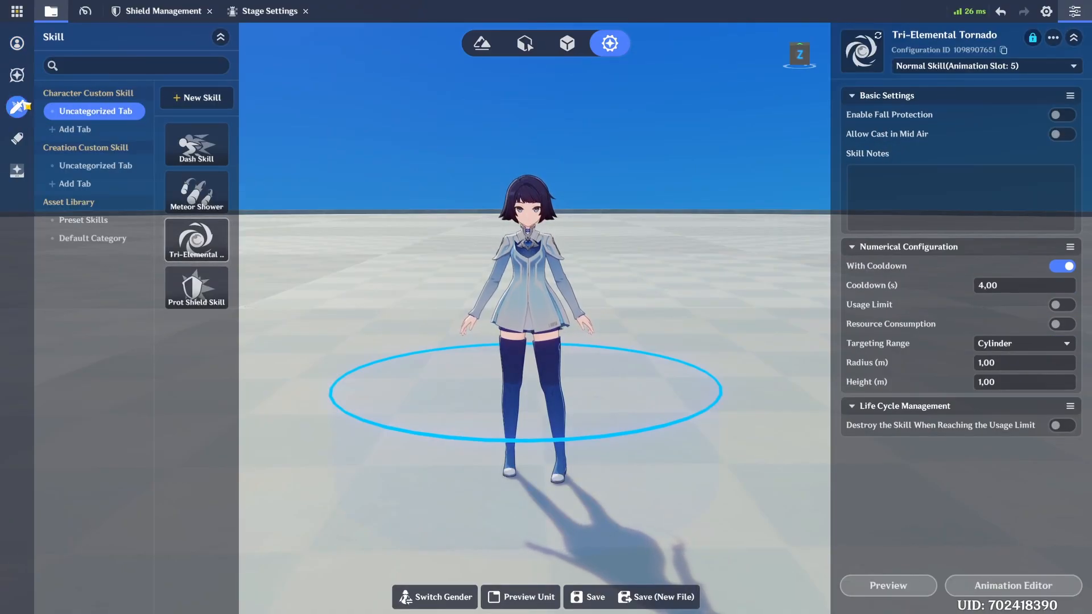
pyautogui.click(196, 97)
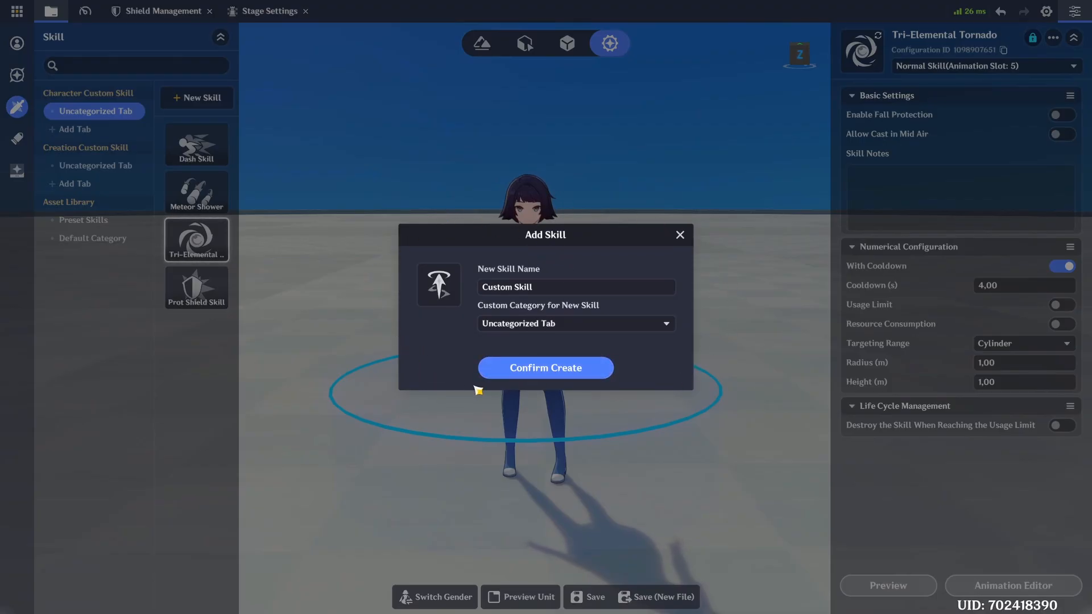
pyautogui.click(546, 368)
pyautogui.click(207, 352)
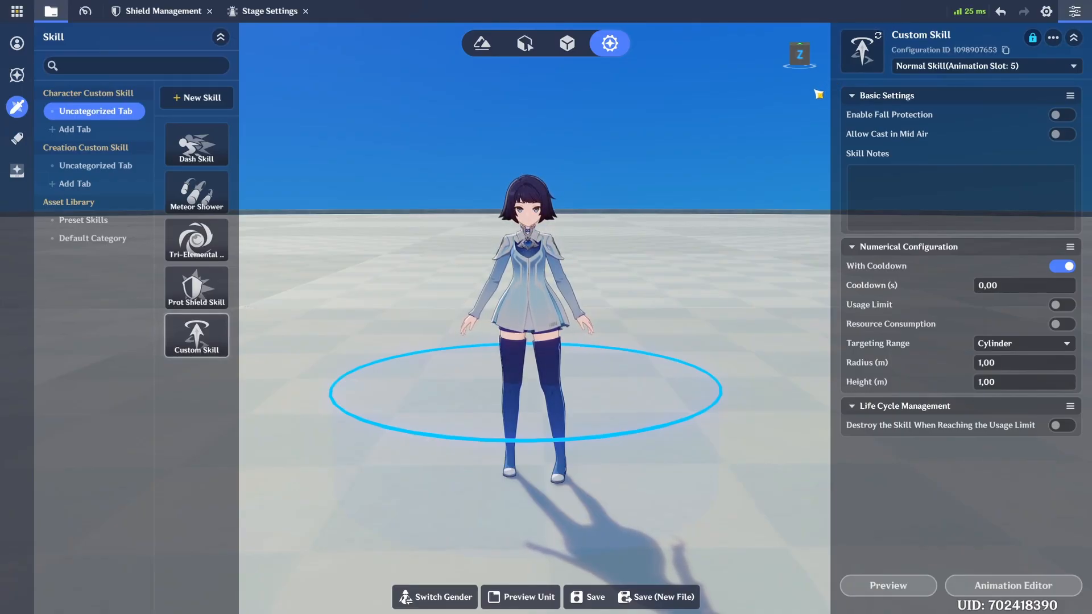
pyautogui.click(936, 68)
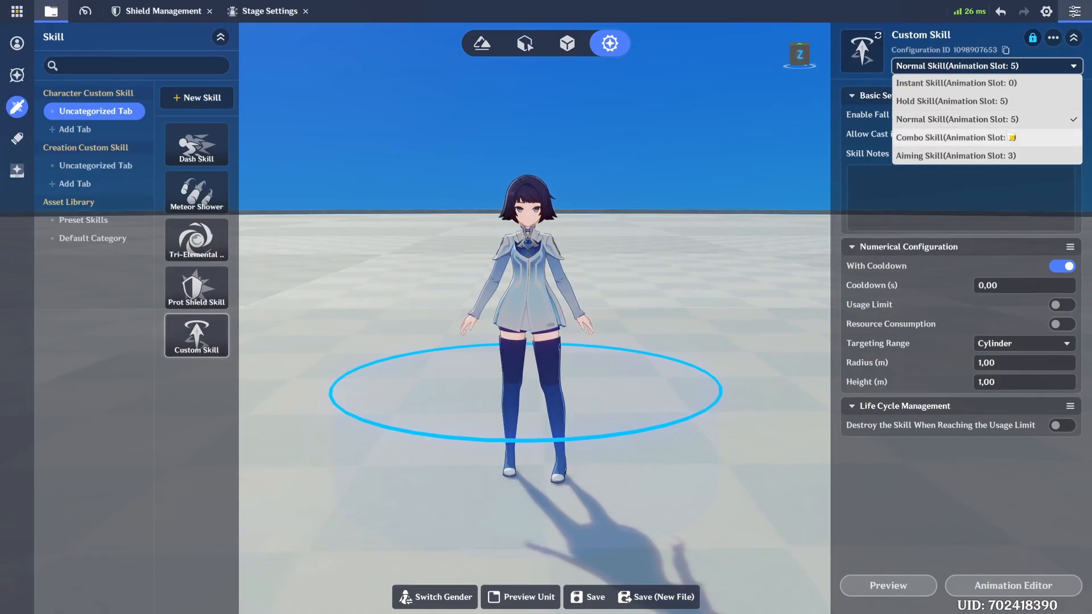
pyautogui.click(997, 70)
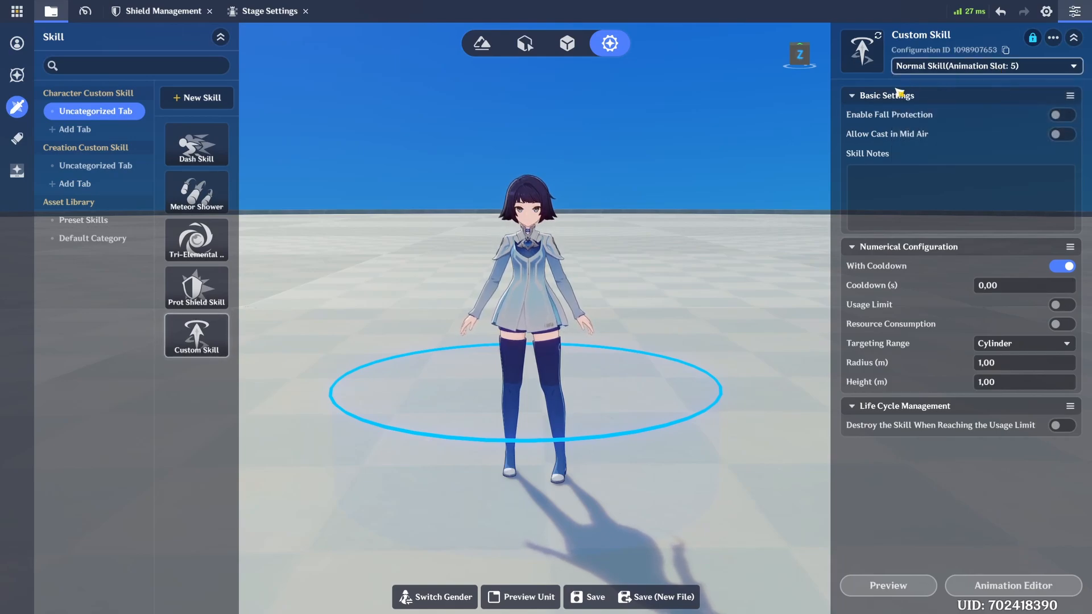
pyautogui.click(1062, 116)
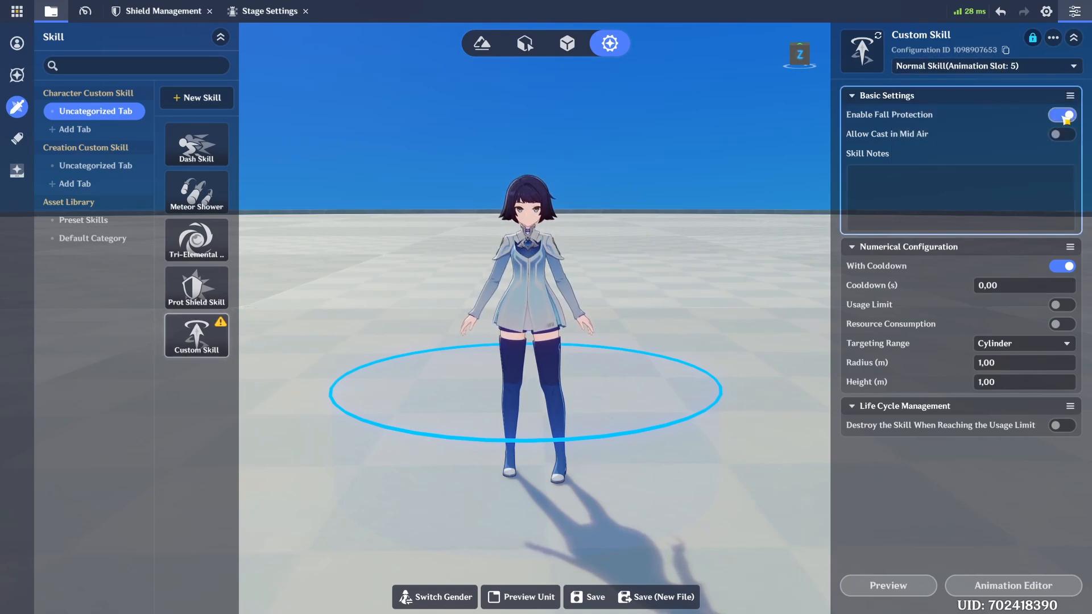
pyautogui.click(1064, 117)
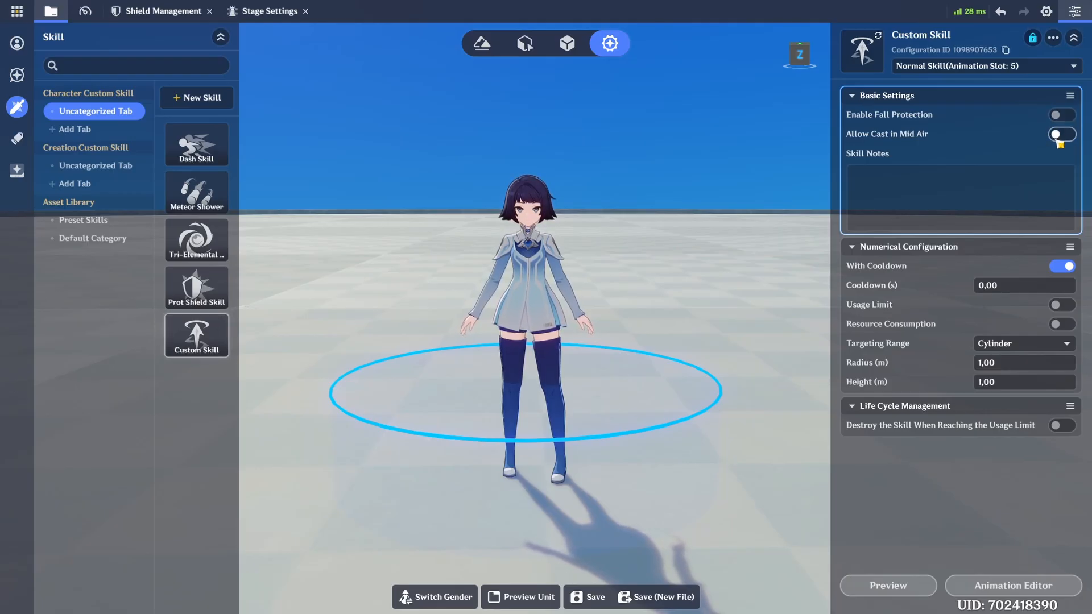
pyautogui.click(1058, 141)
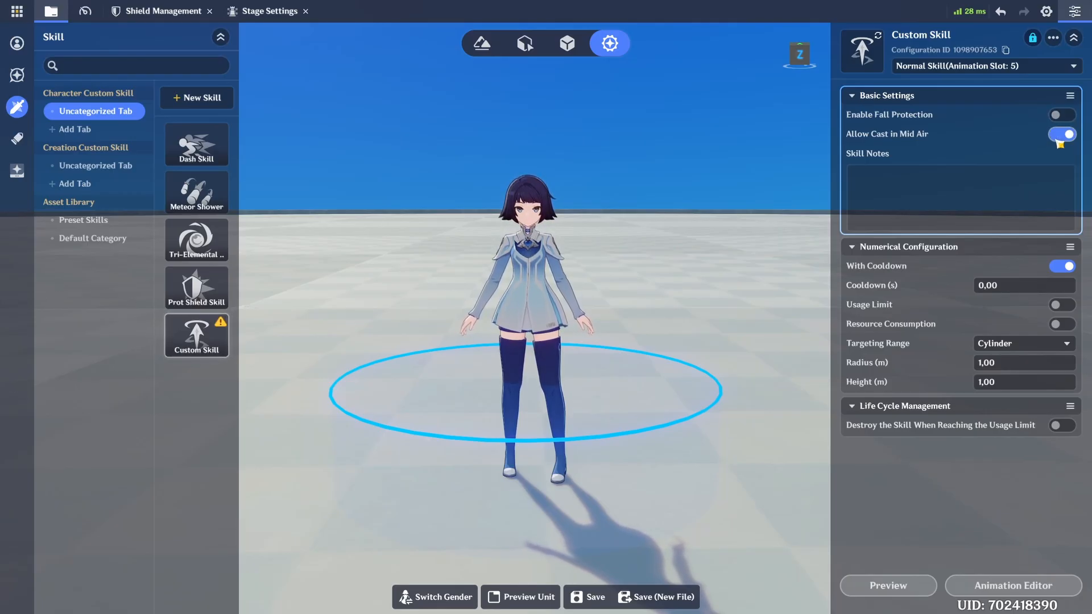
pyautogui.click(1060, 137)
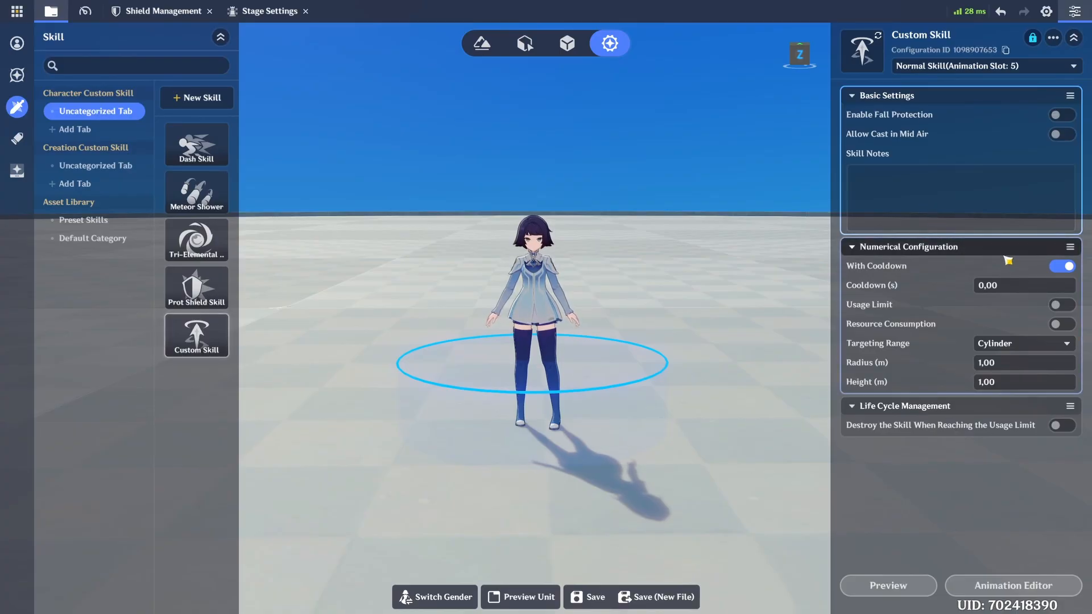
pyautogui.click(1062, 266)
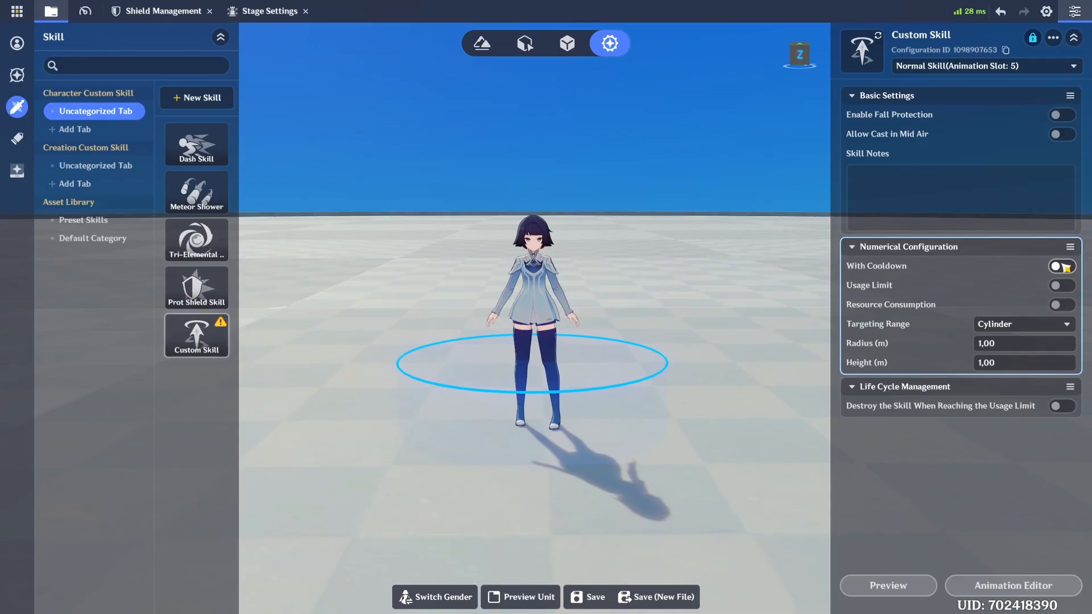
pyautogui.click(1062, 266)
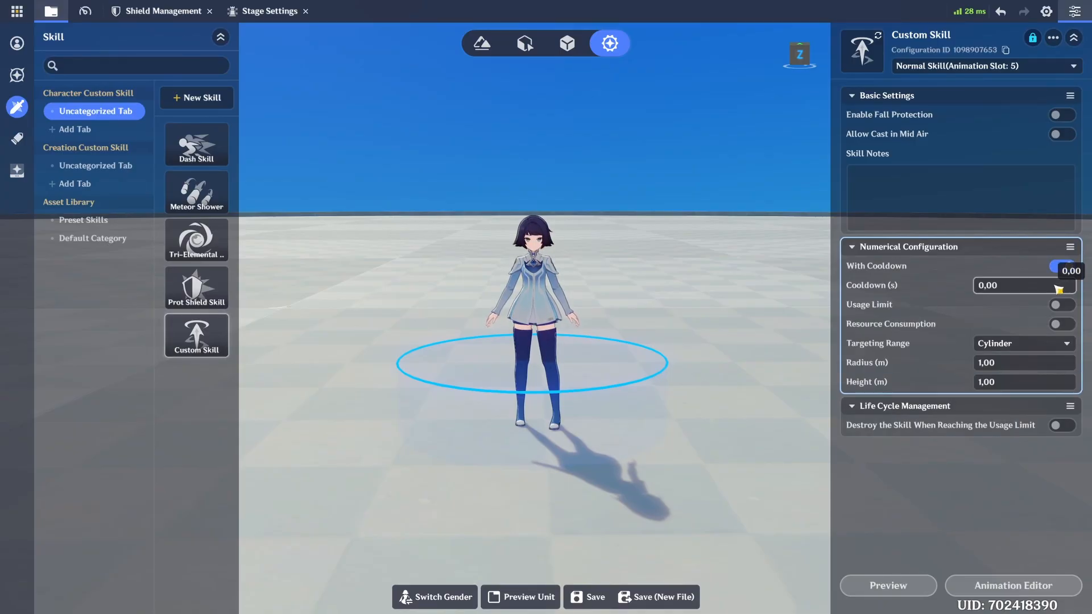
# - Set Custom Skill's cooldown to 5 s and enable its usage limit with 3 uses
pyautogui.click(1059, 289)
pyautogui.write('5')
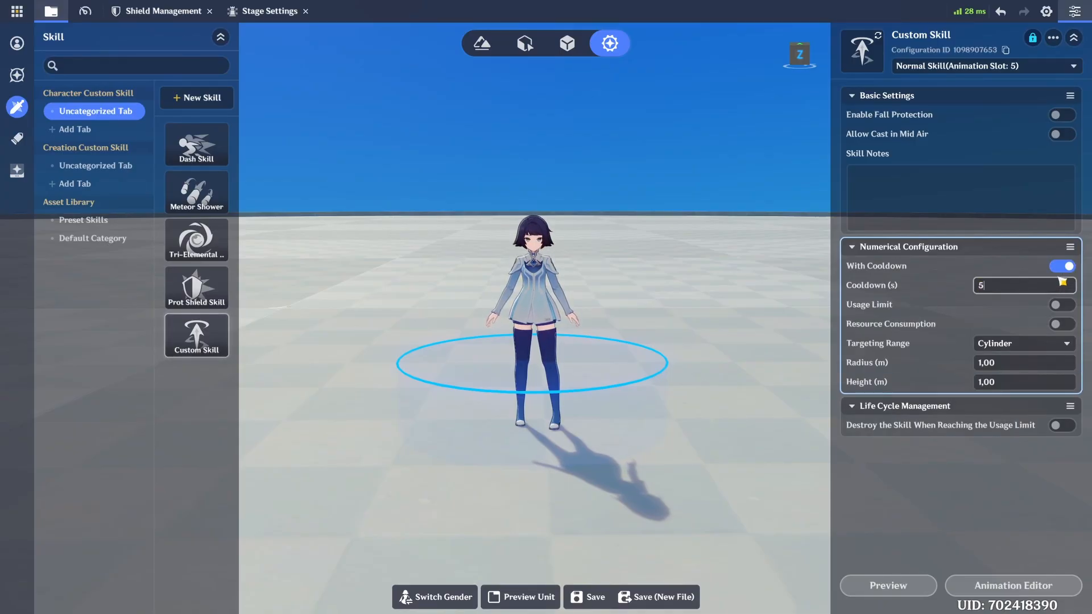
pyautogui.press('Return')
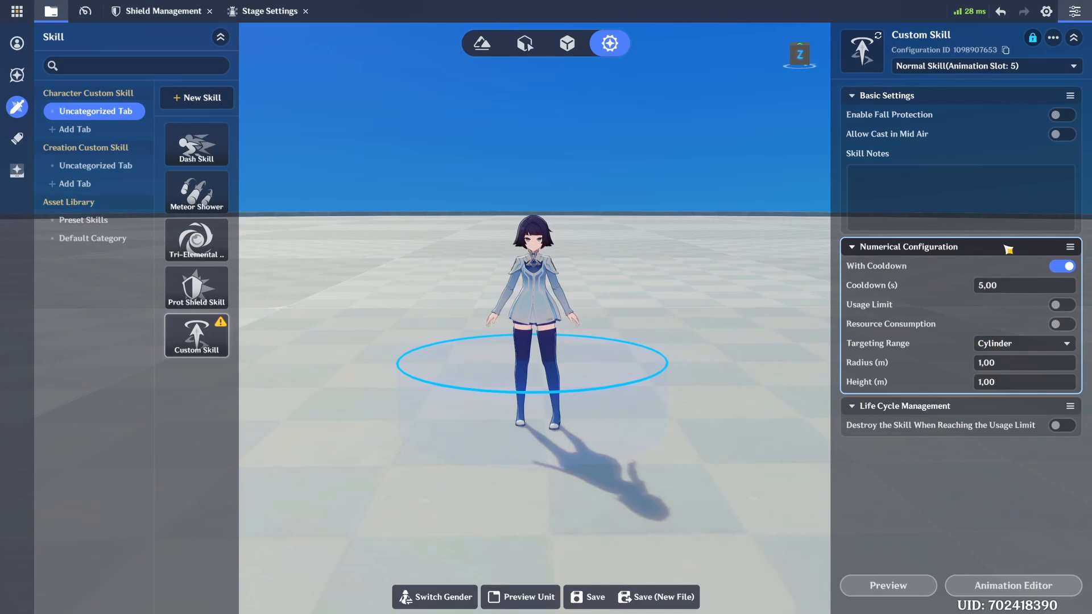
pyautogui.click(1063, 305)
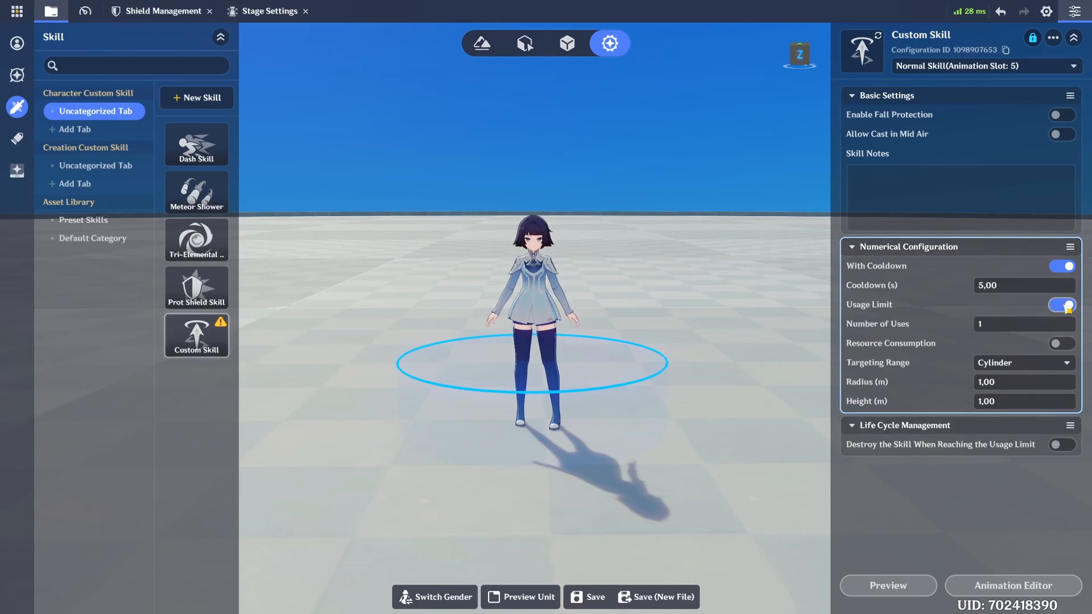
pyautogui.click(1020, 325)
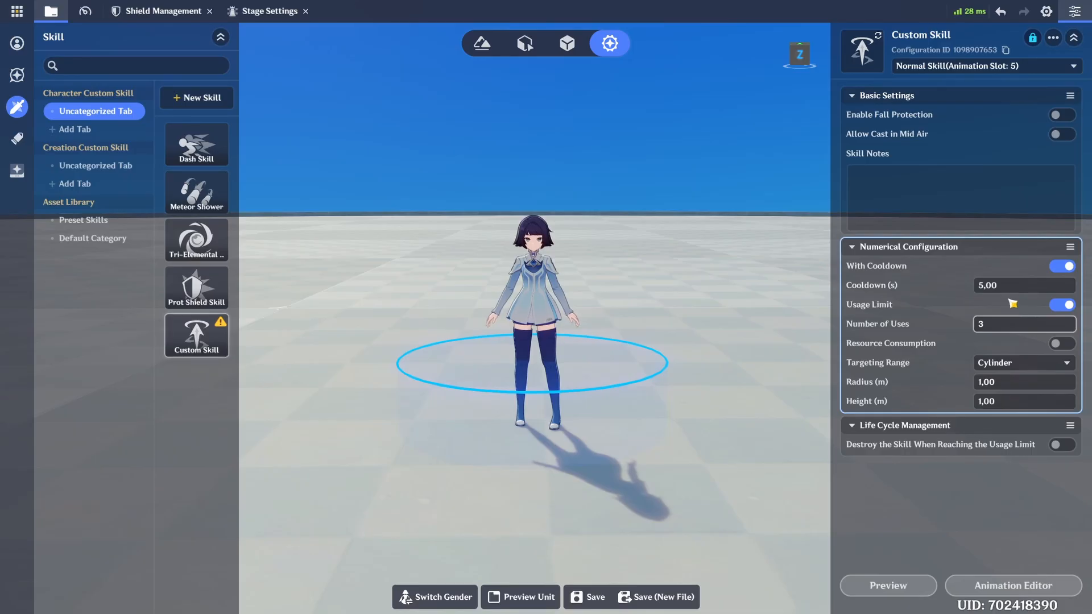
pyautogui.press('Return')
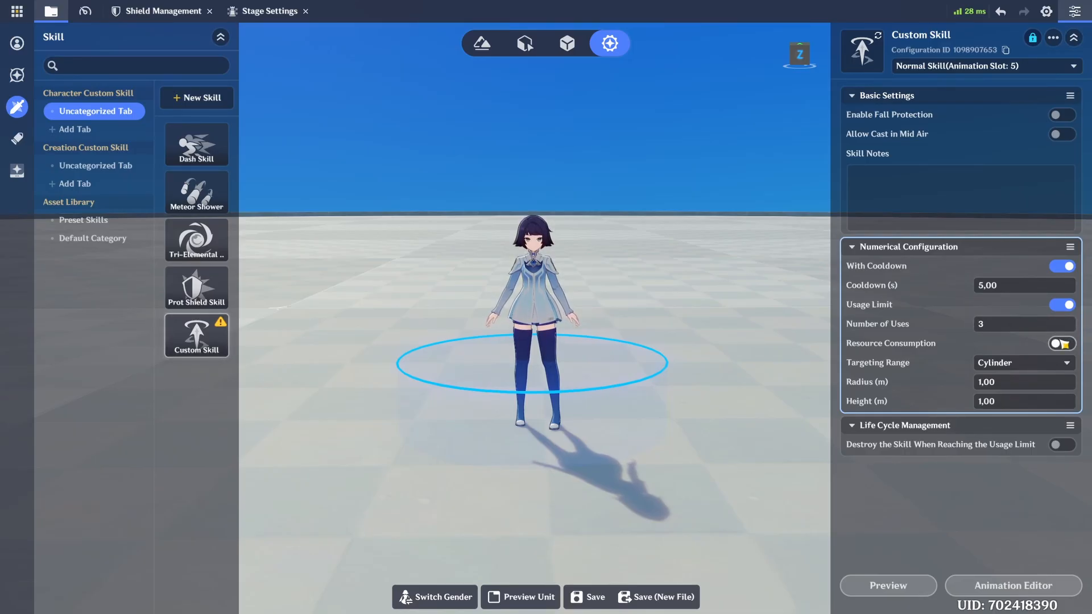
# - Enable resource consumption for Custom Skill and check the available consumption types
pyautogui.click(1061, 344)
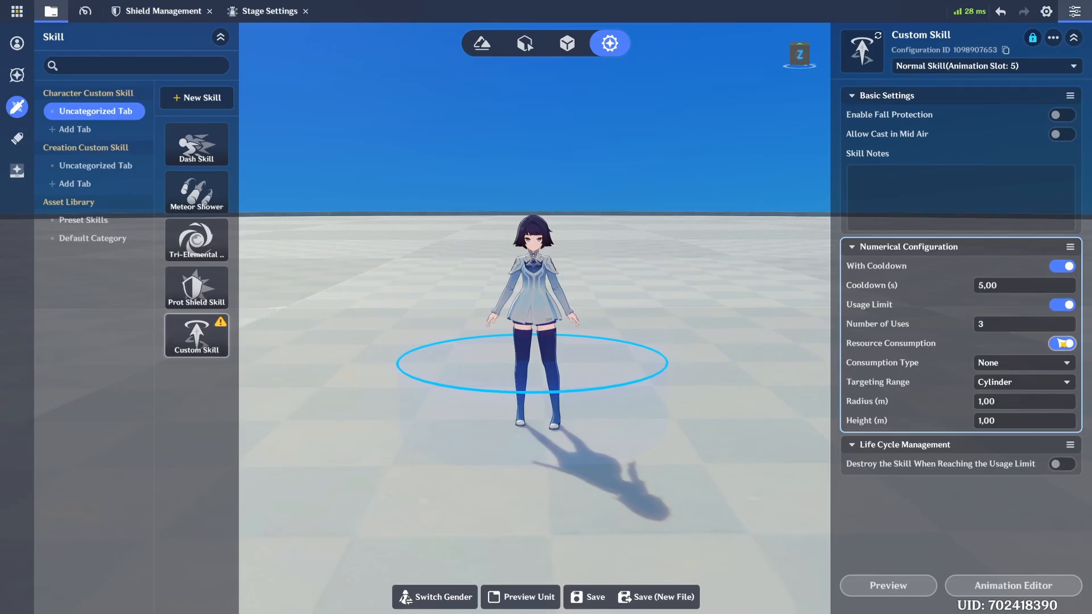
pyautogui.click(1020, 364)
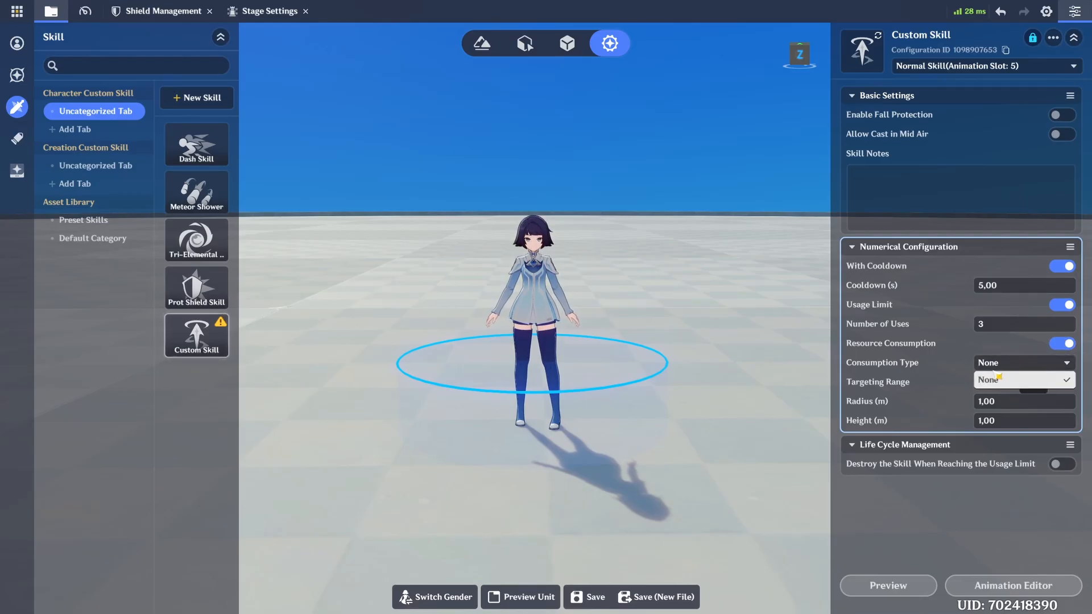
pyautogui.click(1030, 381)
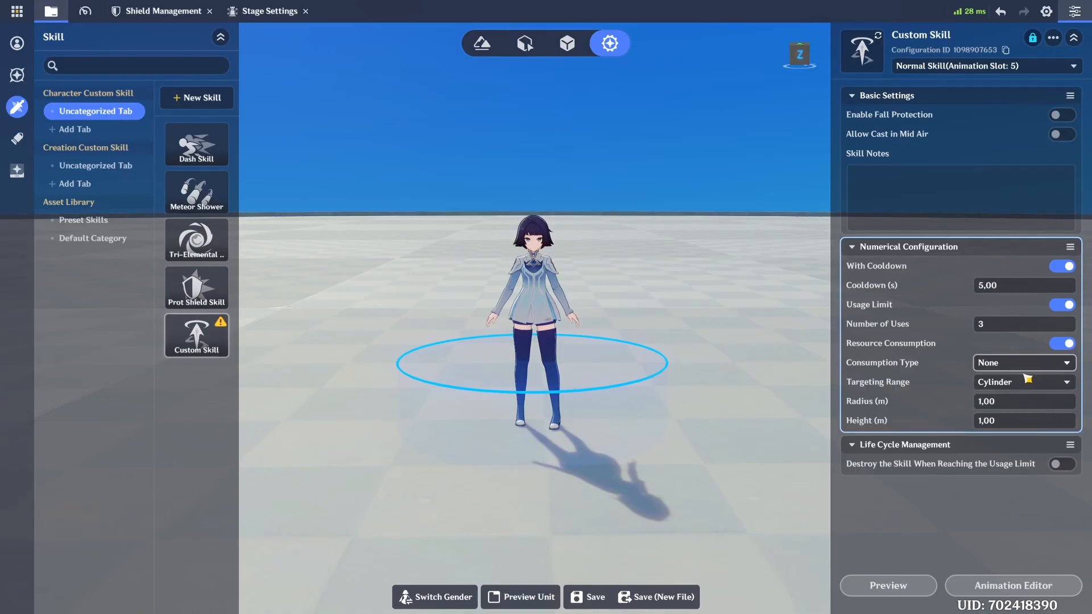
# - Create a skill resource in Skill Resource Management, rename it Energy and return to the skill settings
pyautogui.click(17, 16)
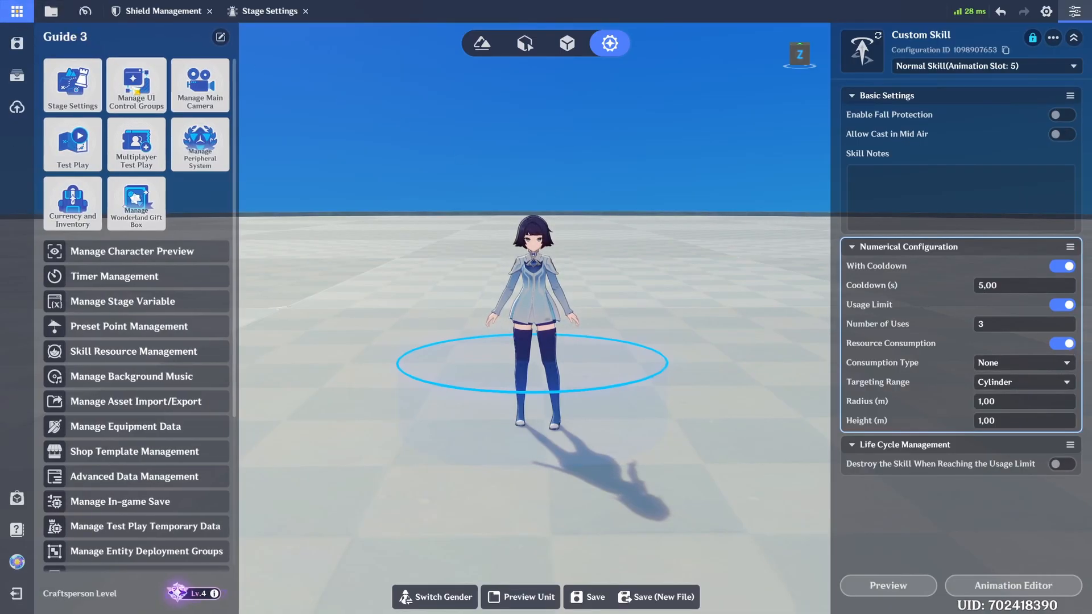
pyautogui.click(164, 351)
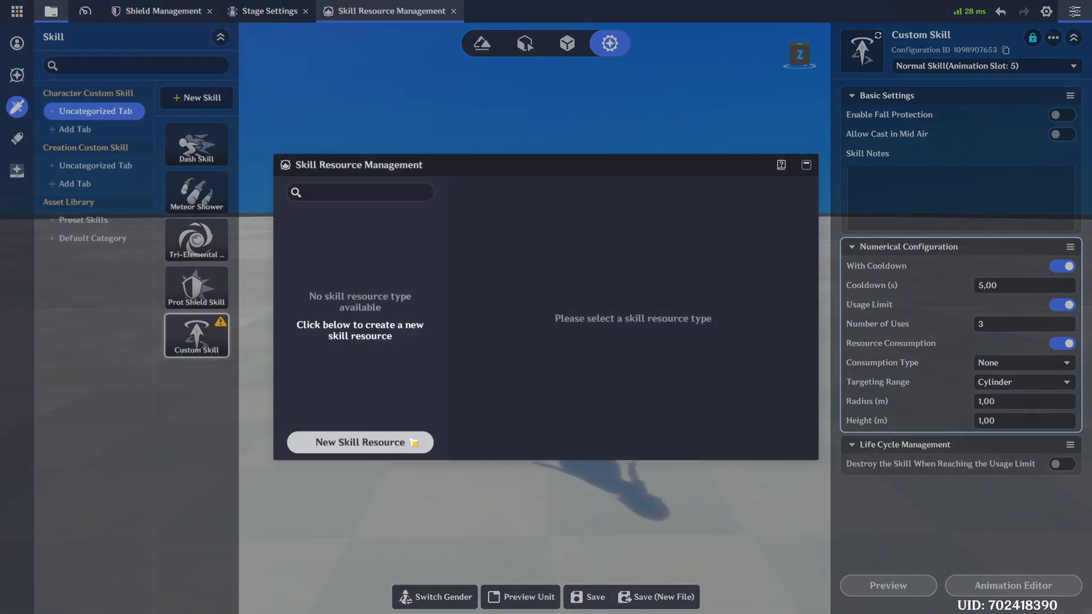
pyautogui.click(394, 447)
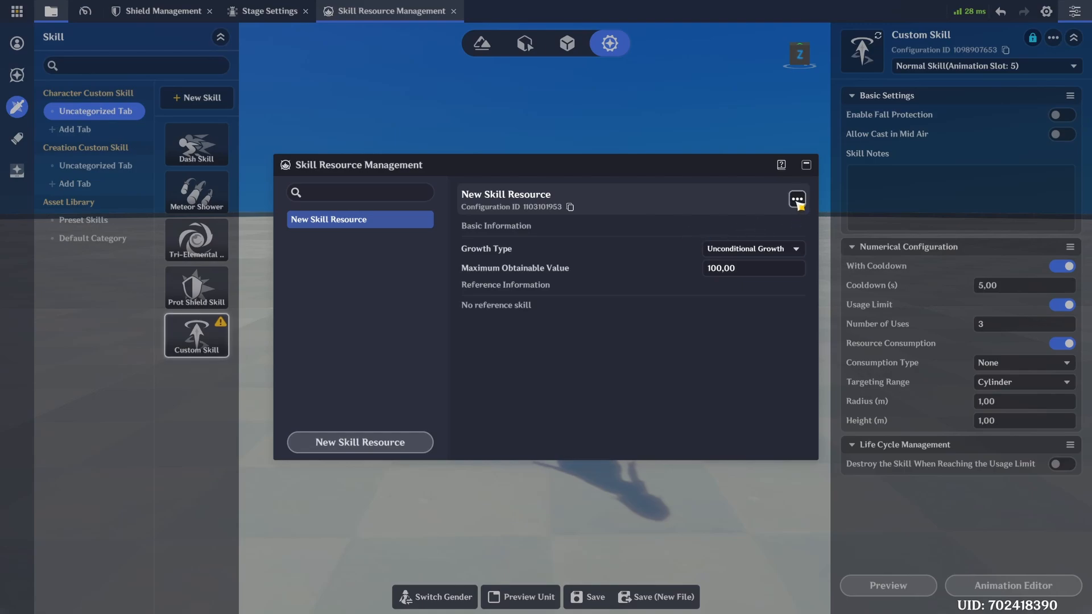
pyautogui.click(797, 199)
pyautogui.click(812, 213)
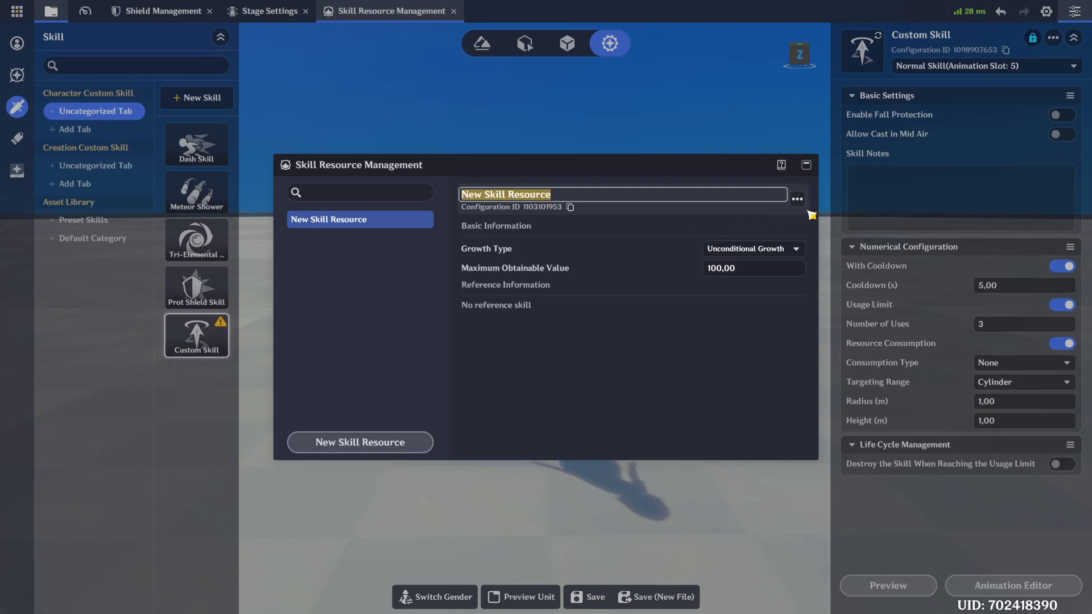
pyautogui.write('Energy')
pyautogui.press('Return')
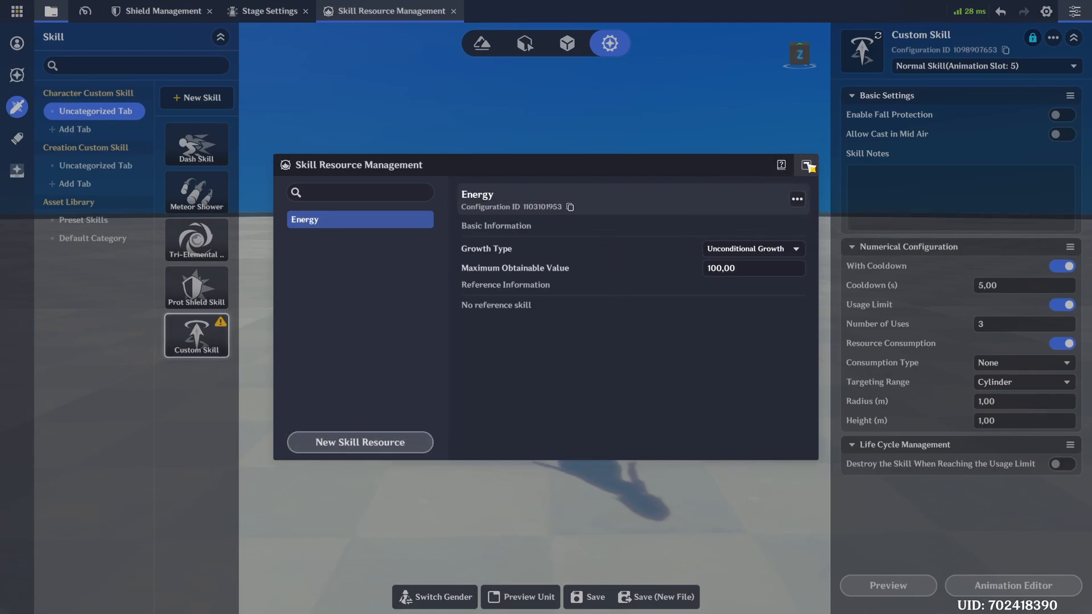
pyautogui.click(807, 165)
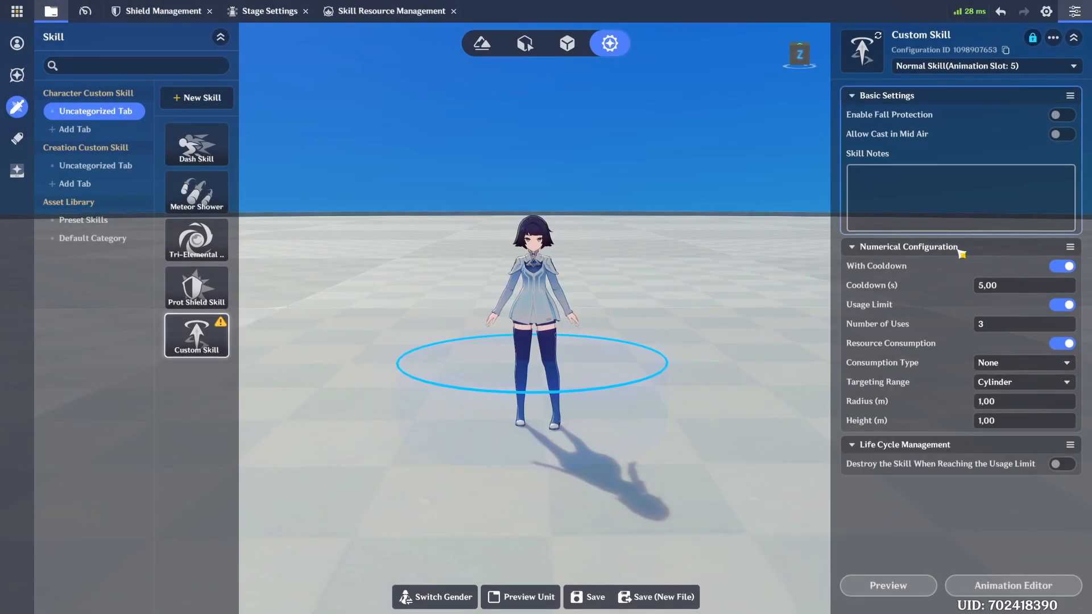
# - Set Custom Skill's consumption type to Energy with a consumption of 25
pyautogui.click(1018, 362)
pyautogui.click(1010, 401)
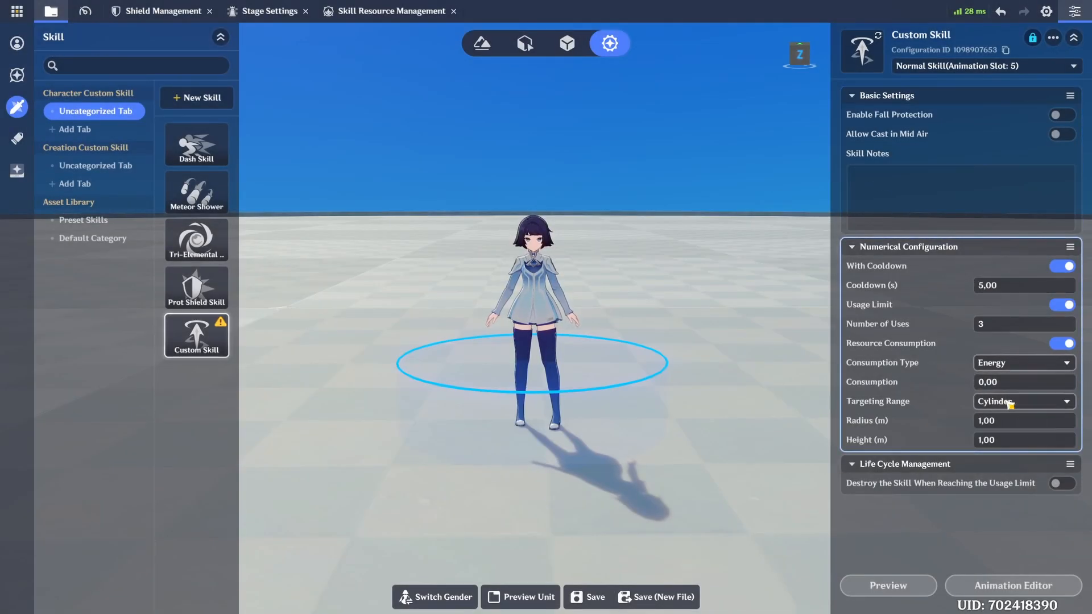
pyautogui.click(1011, 383)
pyautogui.write('25')
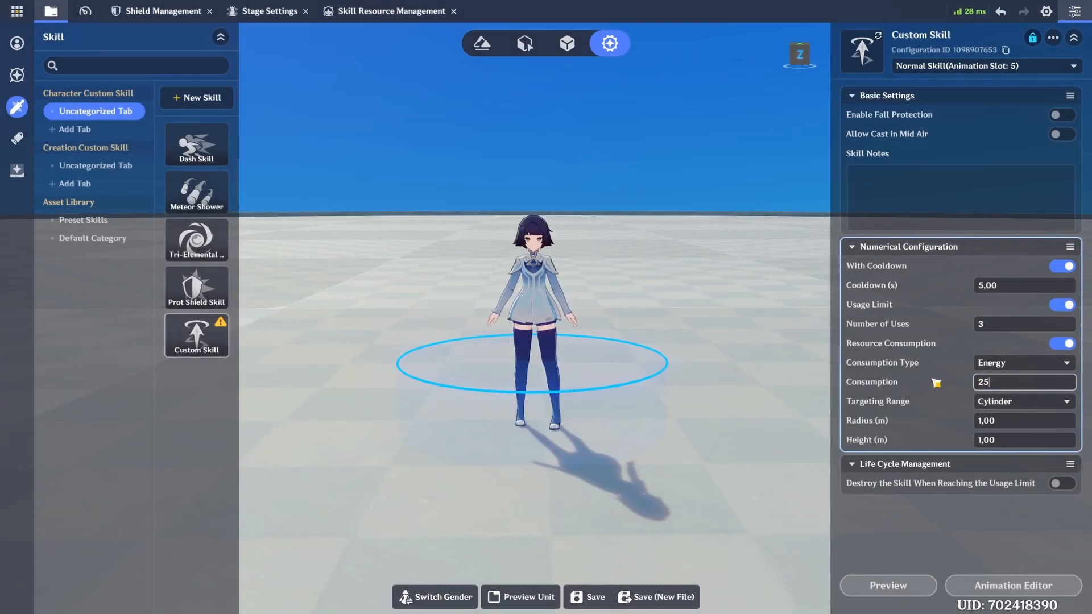
pyautogui.press('Return')
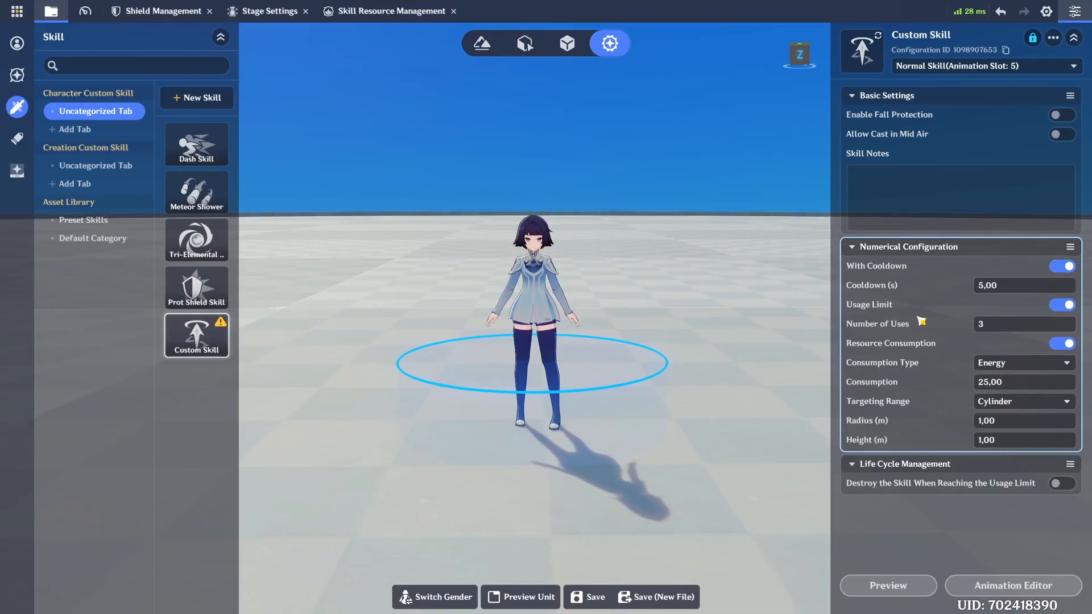
# - Set Custom Skill's targeting range to Sector and have the skill destroyed when it reaches a usage limit of 3
pyautogui.click(1028, 402)
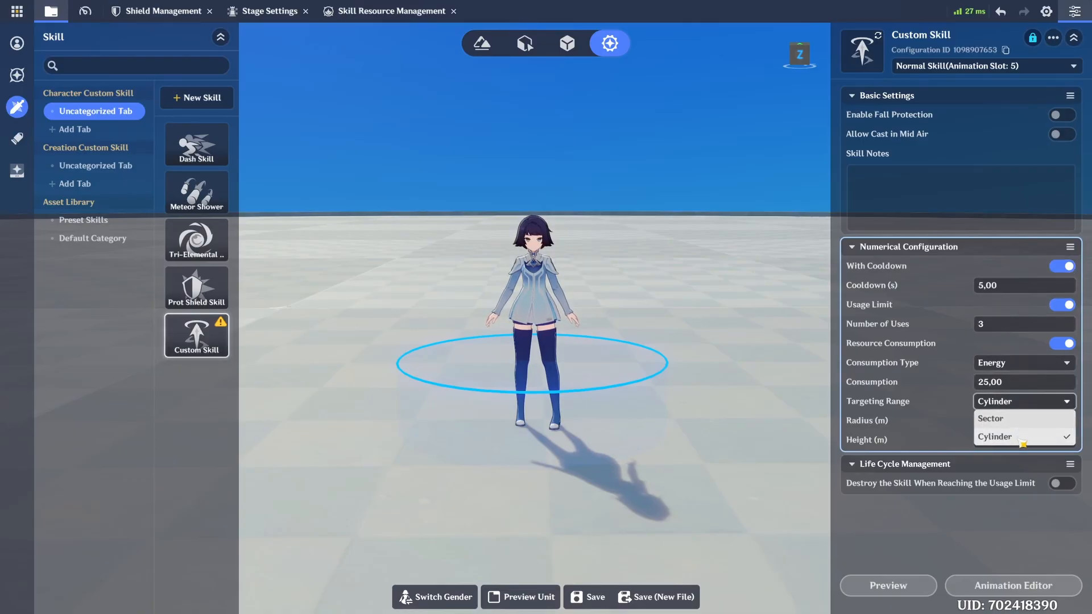
pyautogui.click(1014, 424)
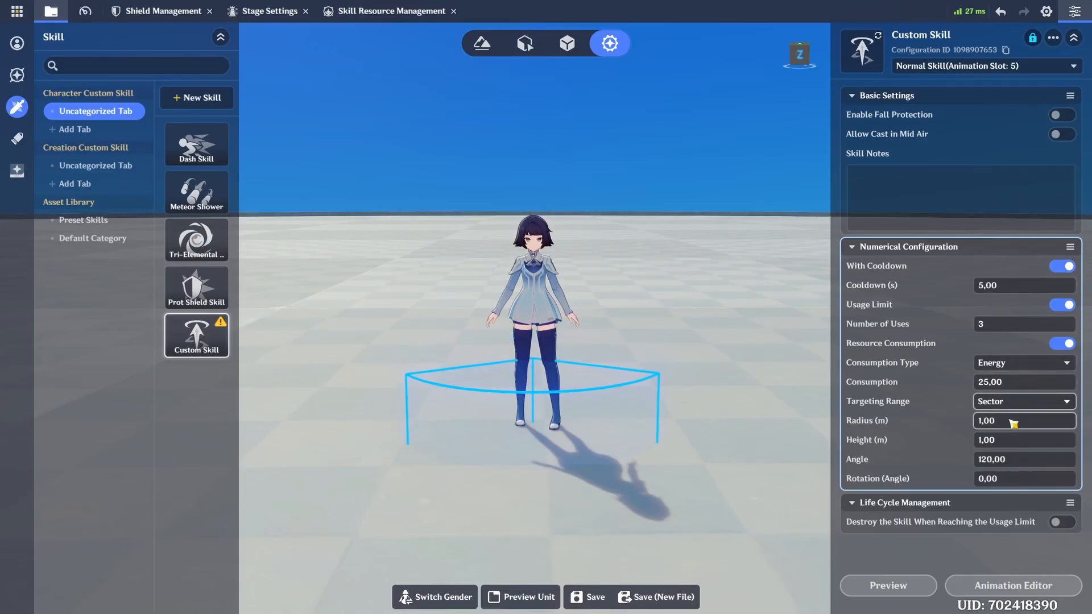
pyautogui.moveTo(639, 358); pyautogui.dragTo(633, 360, button='right')
pyautogui.scroll(-1, 949, 441)
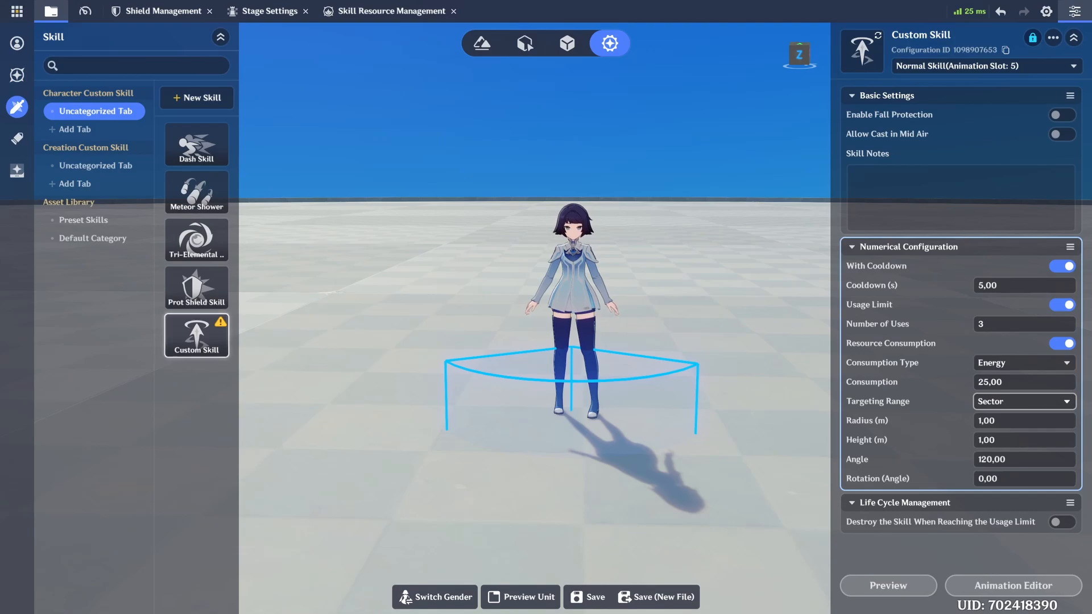
pyautogui.click(1060, 521)
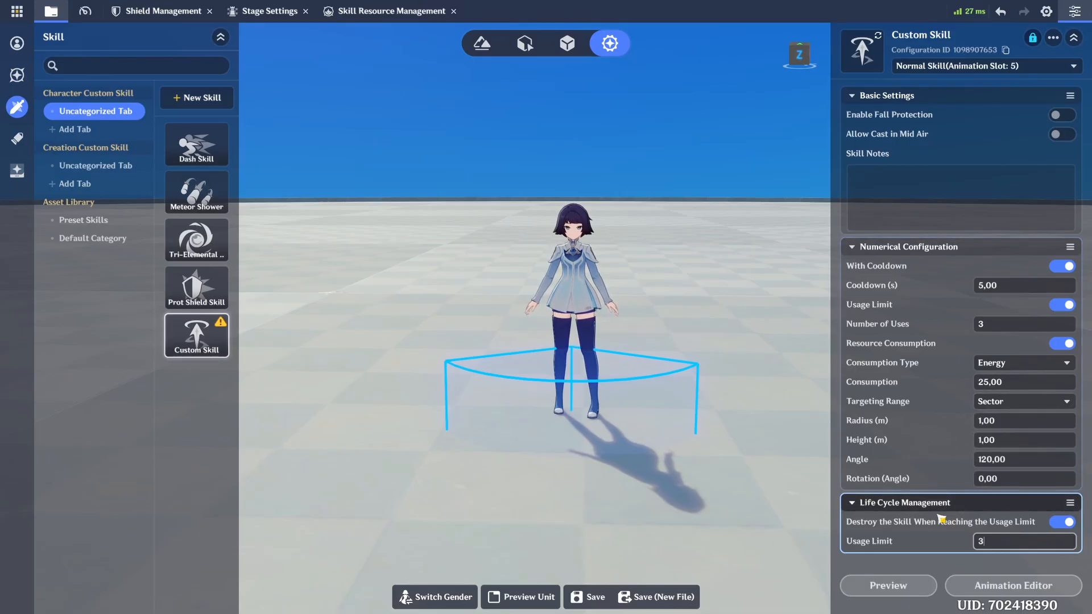
pyautogui.moveTo(940, 384); pyautogui.dragTo(932, 475)
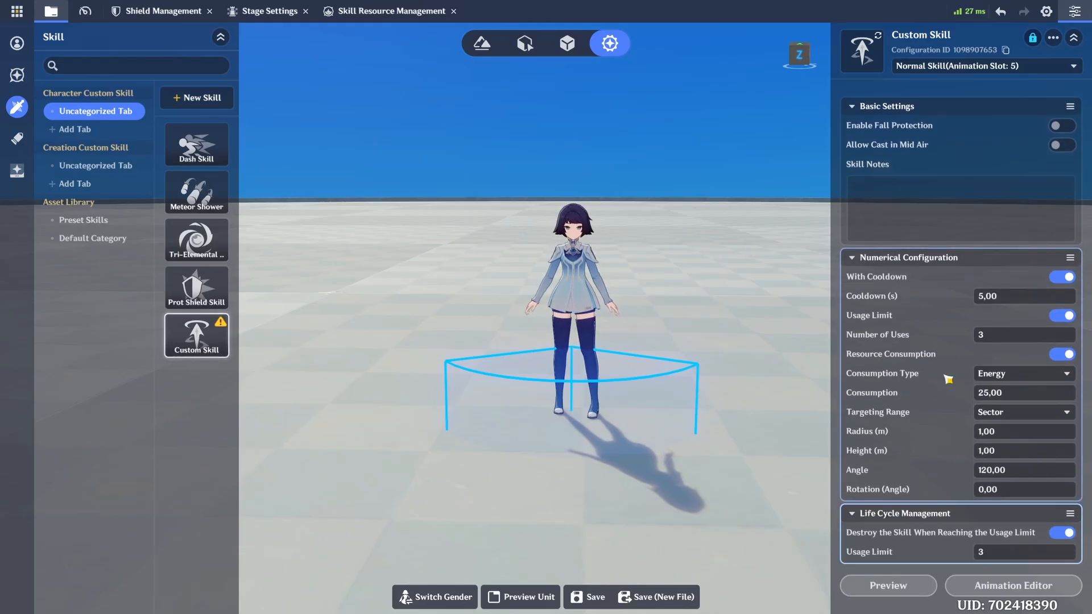
# - Change Custom Skill's type to Combo Skill, try Charging Global Pre-movement on and off, and read its explanation
pyautogui.click(987, 73)
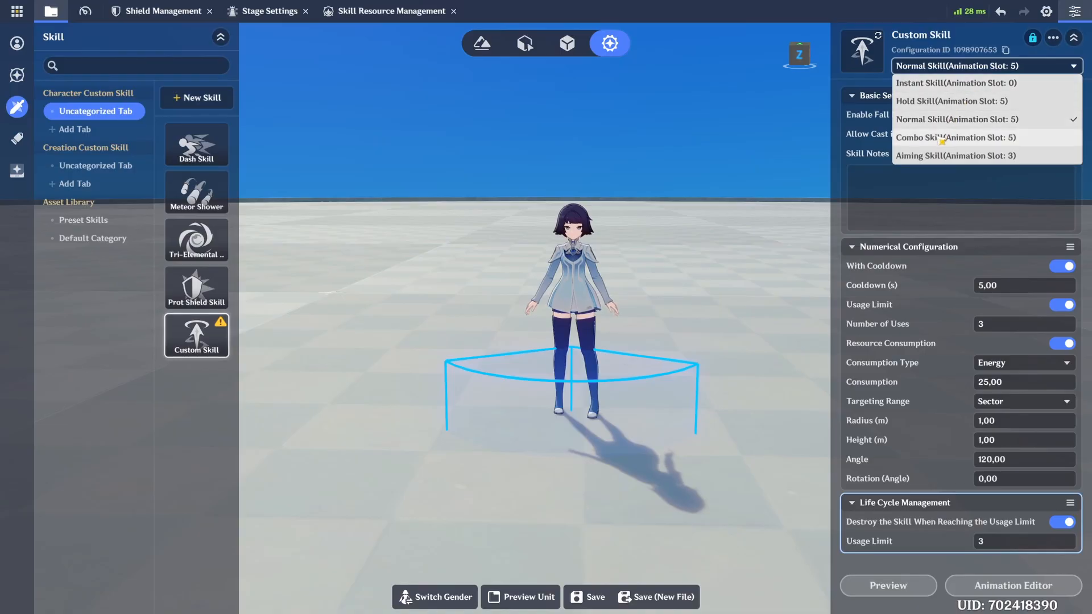
pyautogui.click(940, 138)
pyautogui.click(637, 350)
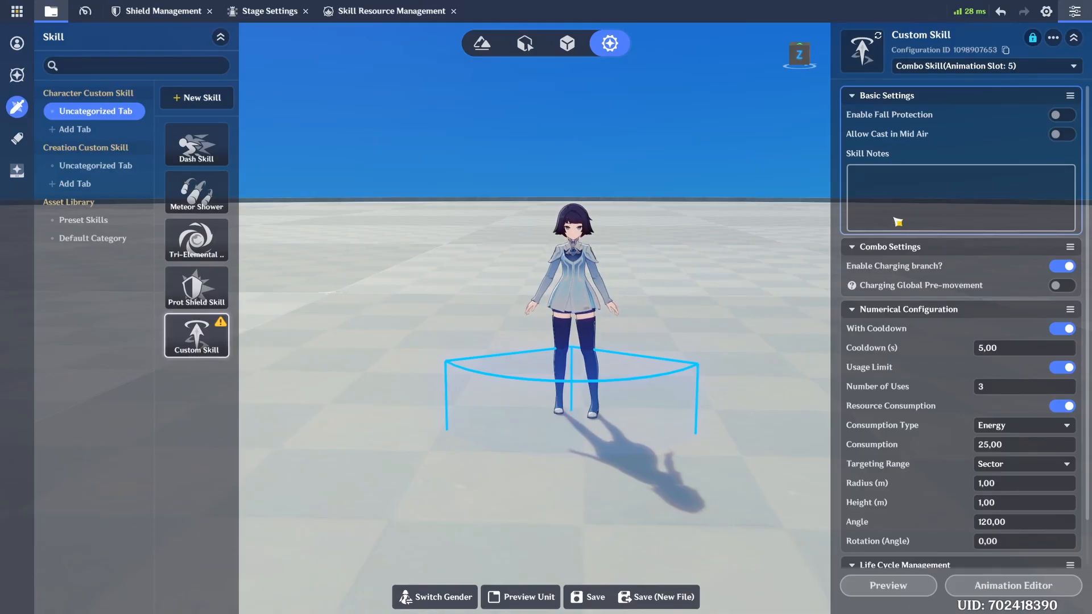
pyautogui.click(1067, 290)
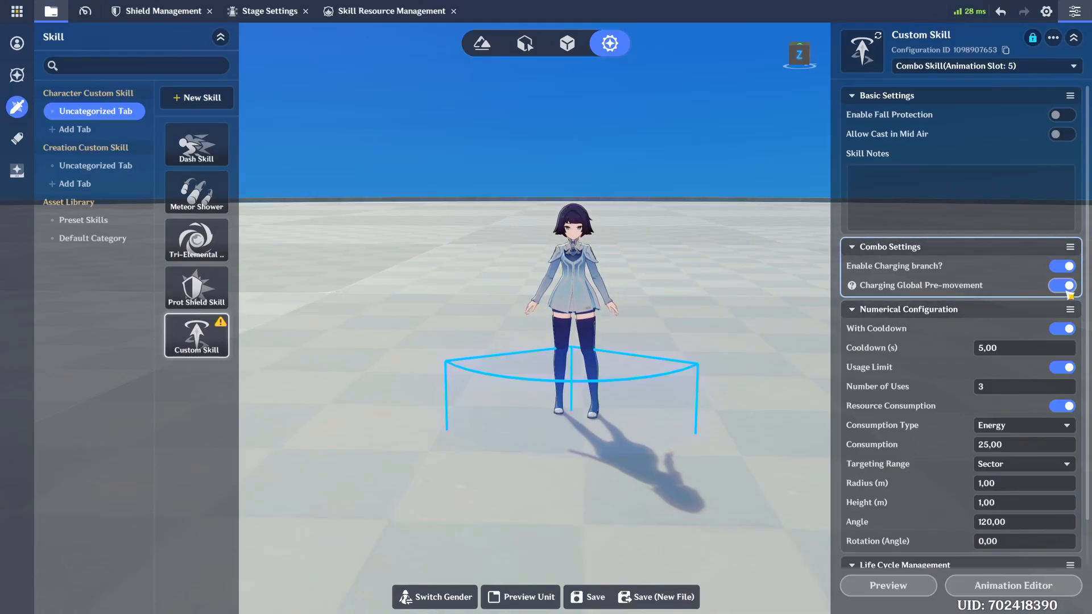
pyautogui.click(1061, 285)
pyautogui.moveTo(853, 287)
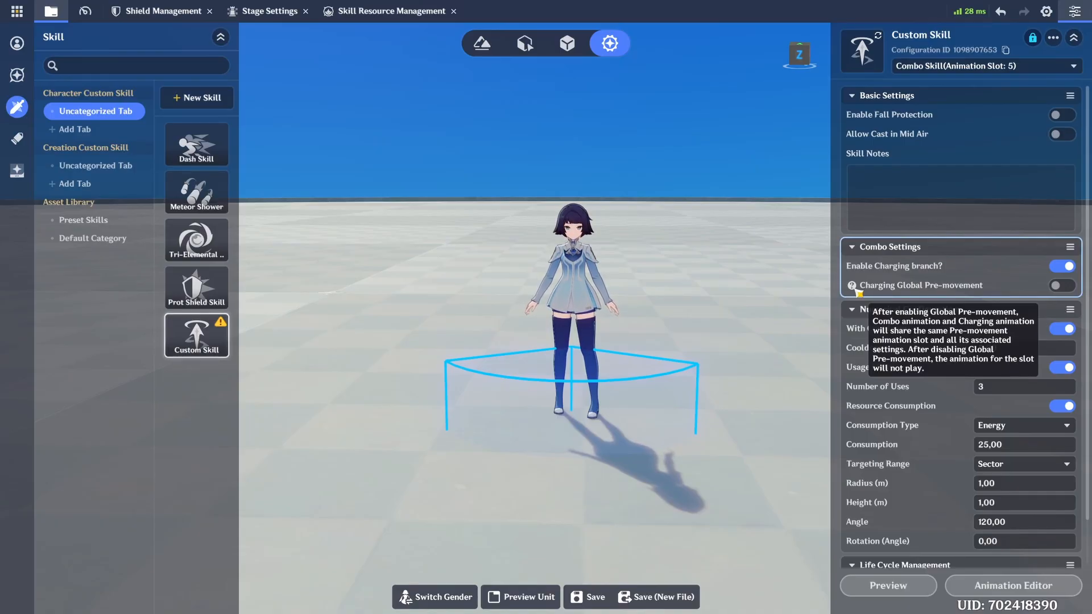
# - Change Custom Skill's type to Aiming Skill, try the Toggle aiming state activation, and set it back to Hold
pyautogui.click(939, 67)
pyautogui.click(929, 157)
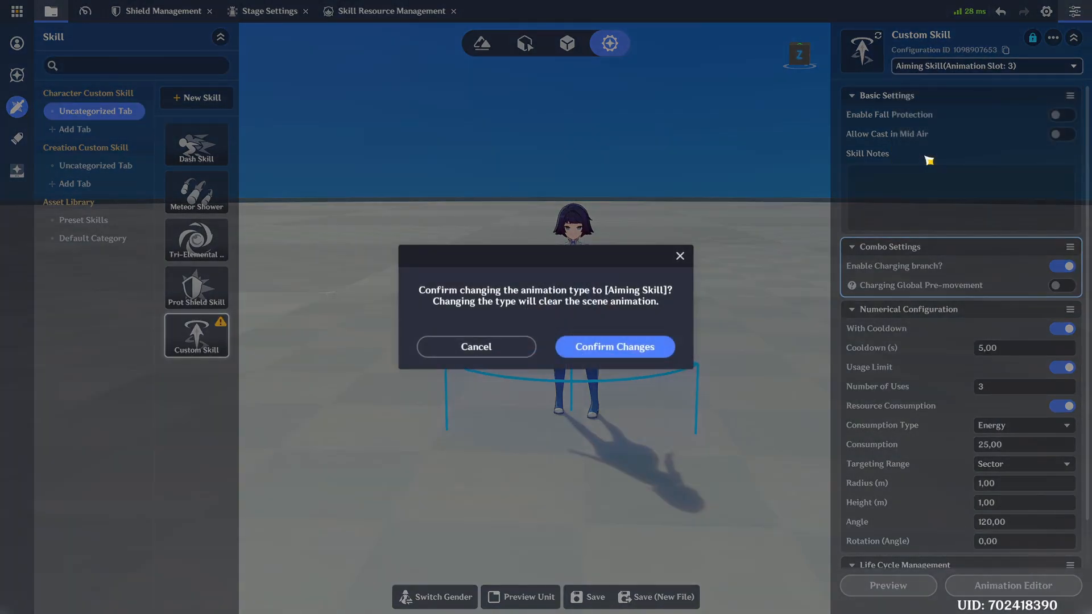
pyautogui.click(635, 347)
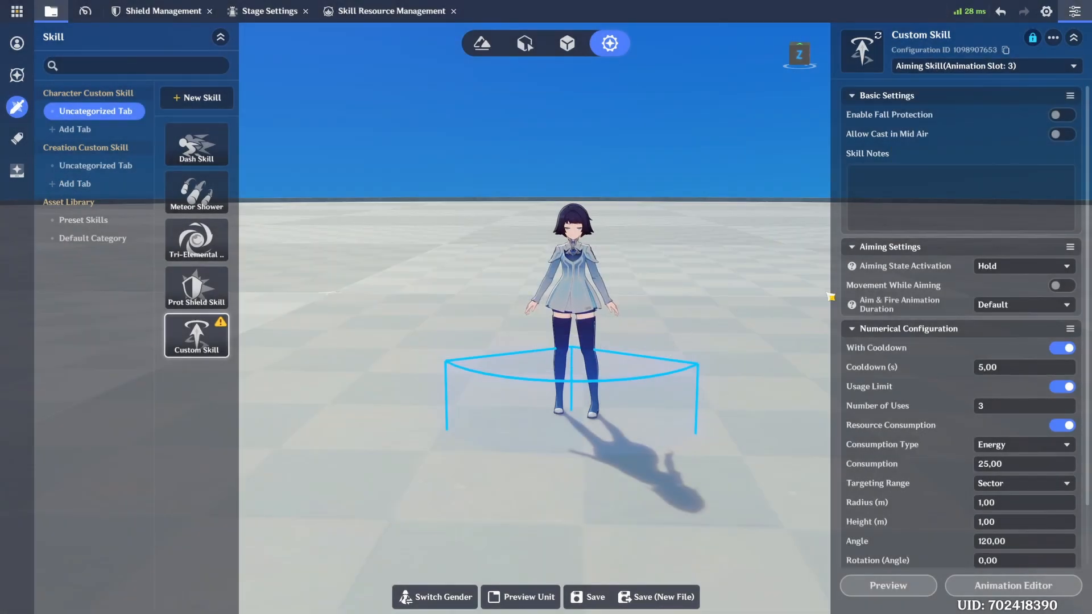
pyautogui.click(1017, 270)
pyautogui.click(1003, 300)
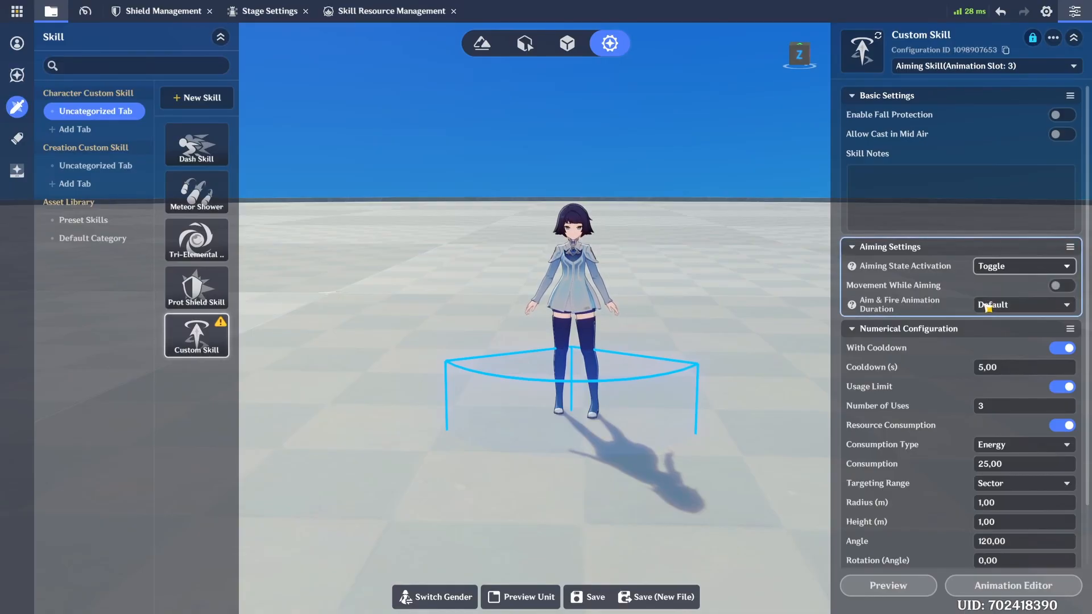
pyautogui.click(989, 267)
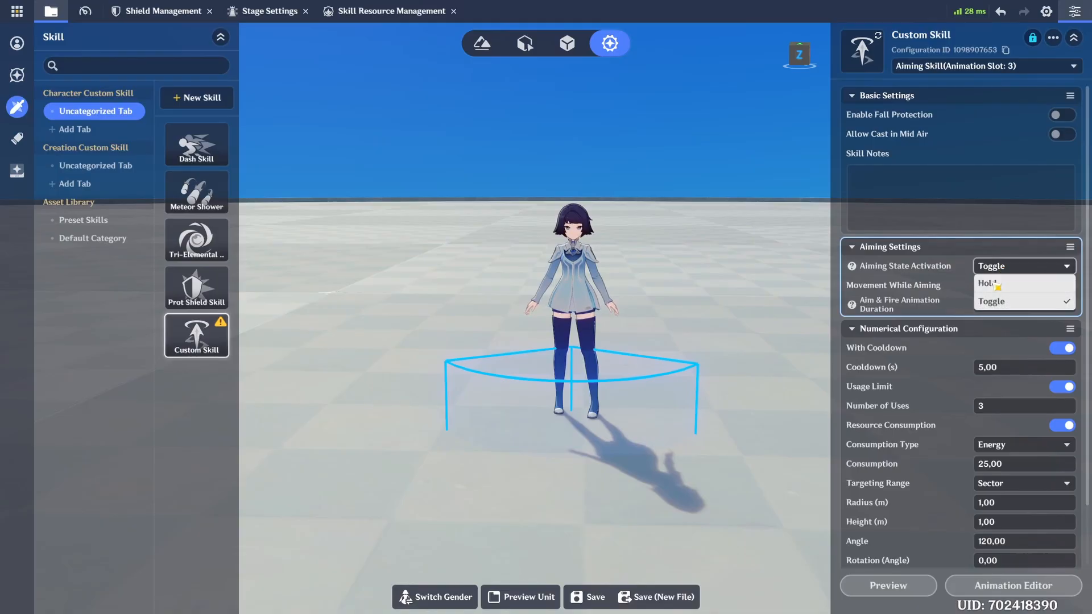
pyautogui.click(992, 283)
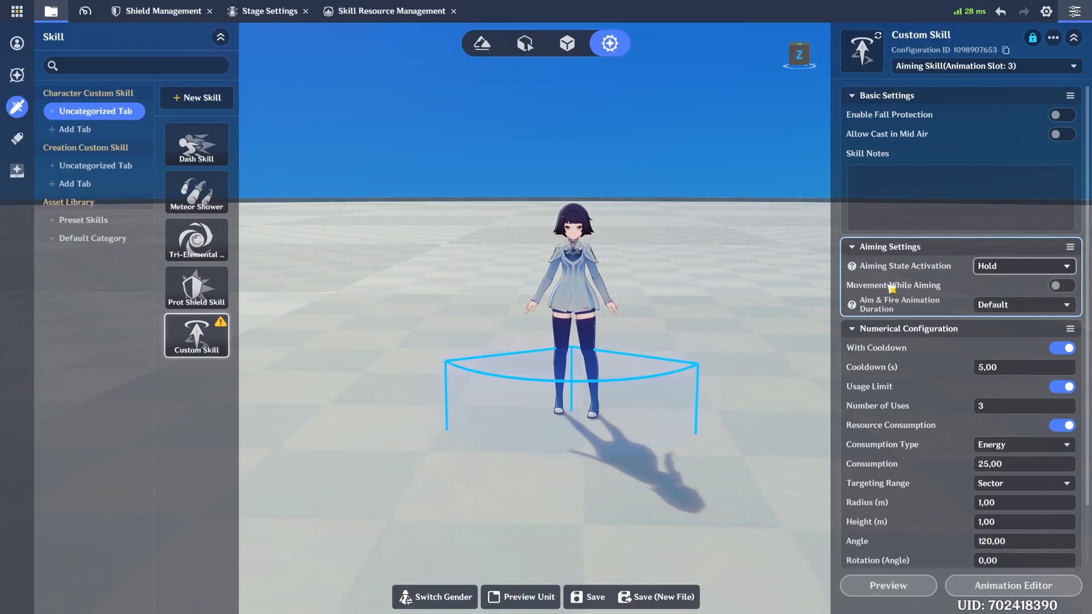
# - Try Movement While Aiming on and off, and set the Aim & Fire Animation Duration to Custom
pyautogui.click(1061, 286)
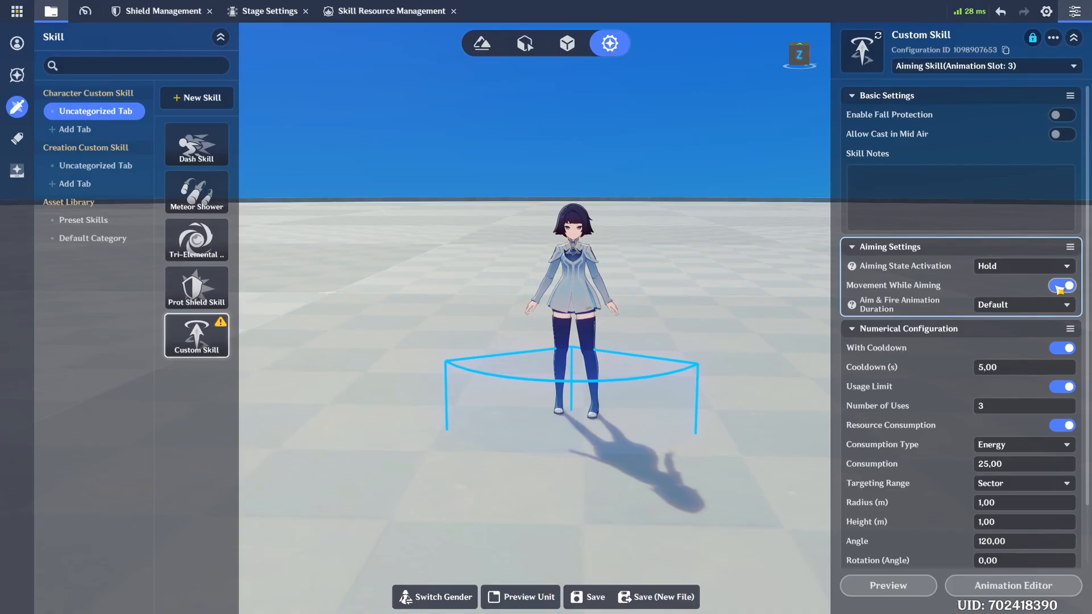
pyautogui.click(1060, 285)
pyautogui.click(1021, 307)
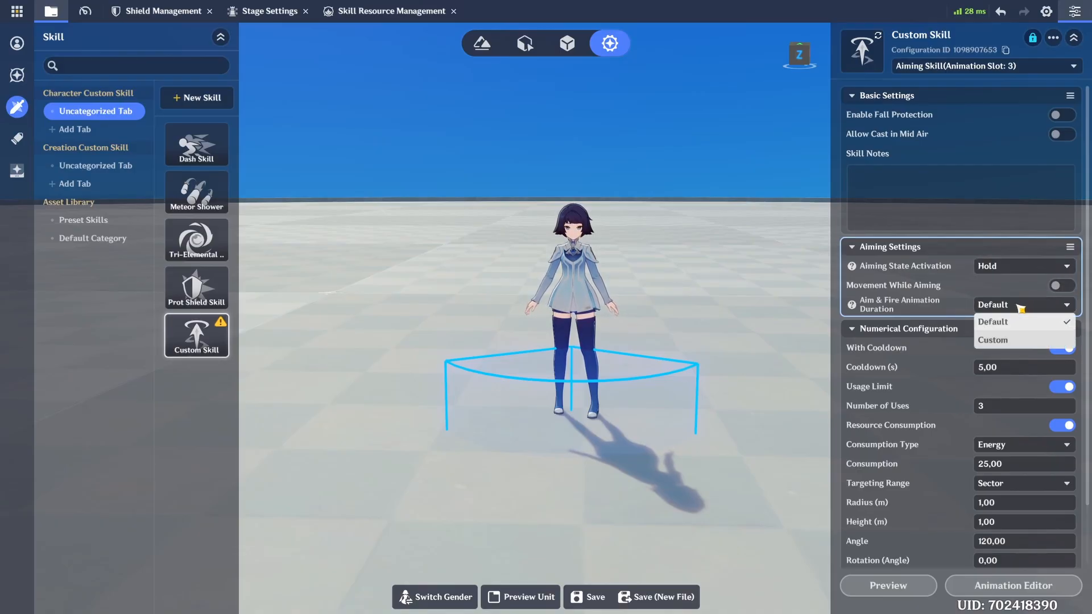
pyautogui.click(1001, 341)
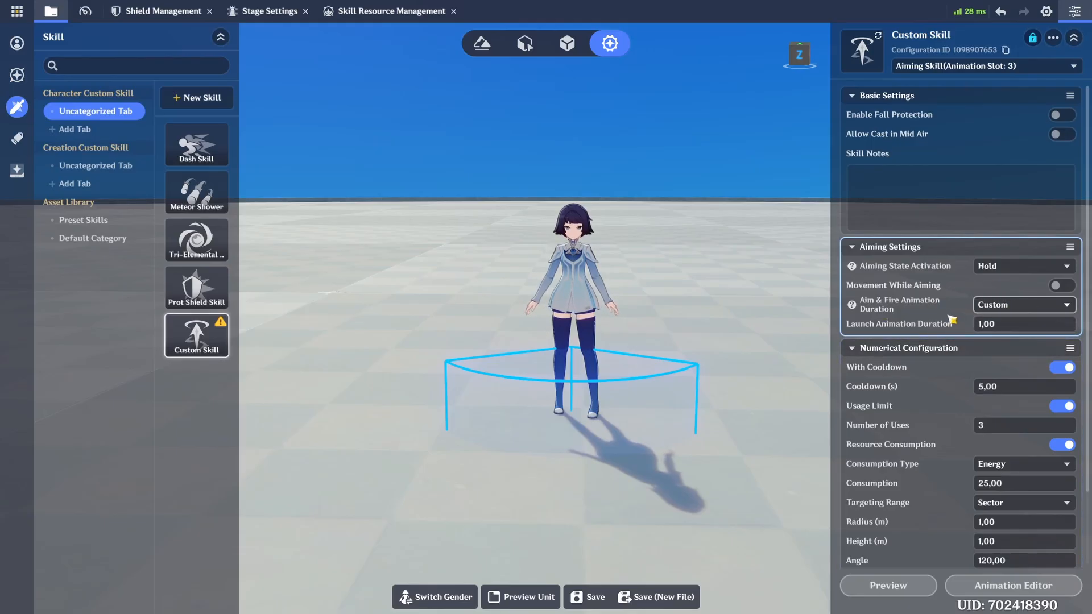
pyautogui.moveTo(853, 306)
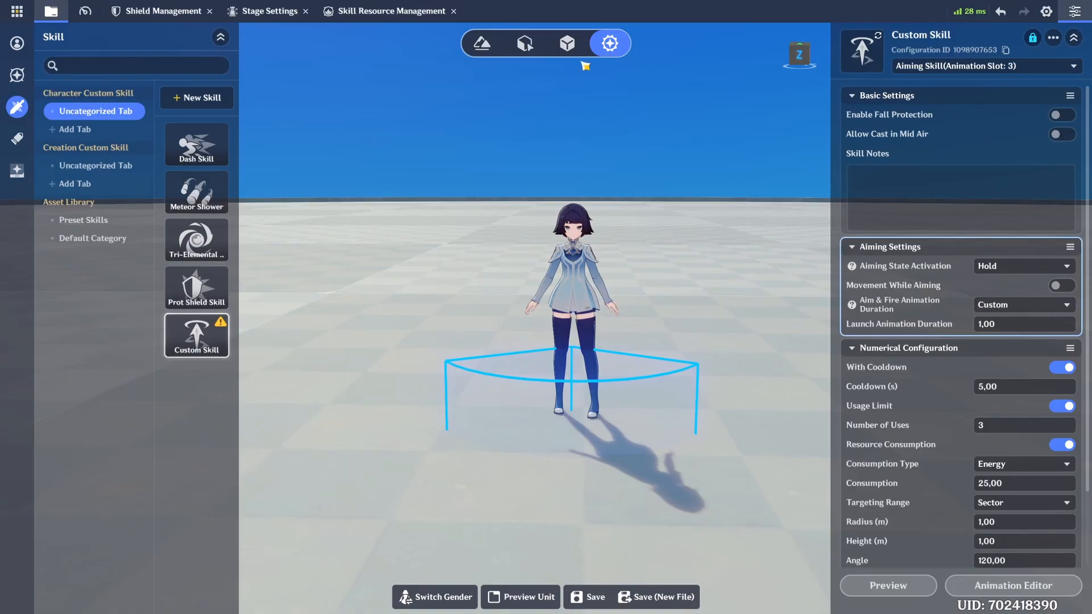
# - Delete Custom Skill from the character custom skills and confirm the deletion
pyautogui.rightClick(198, 340)
pyautogui.click(200, 383)
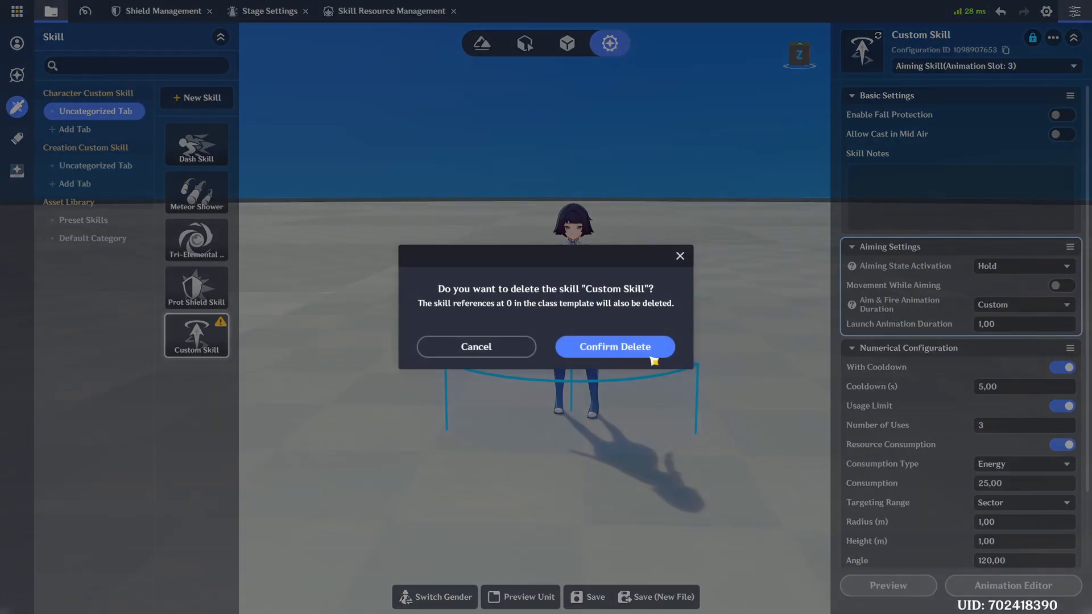
pyautogui.click(654, 352)
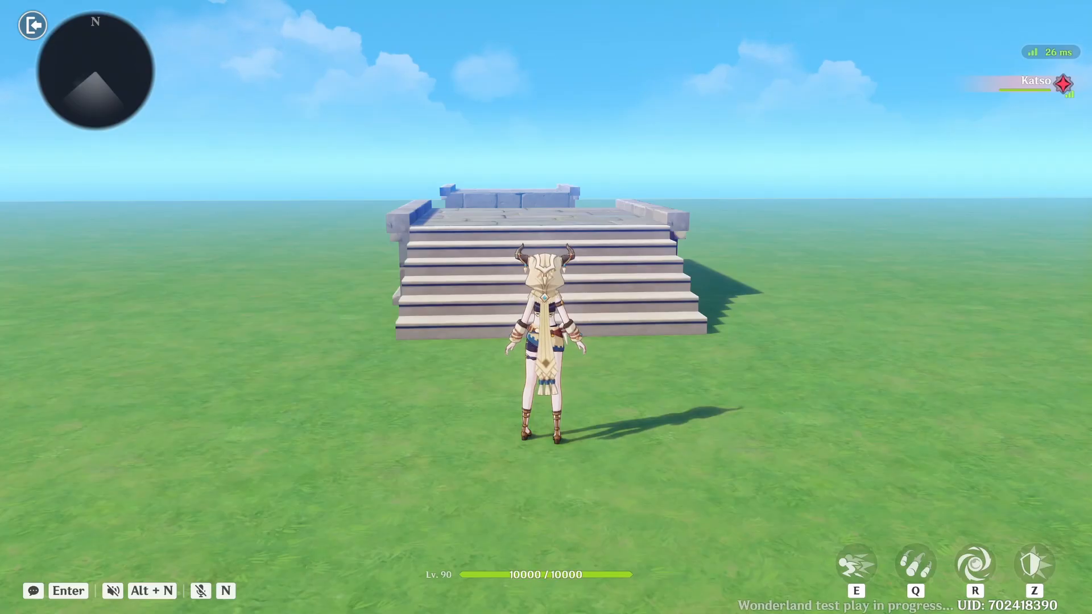
# - Run across the grass in the test play and try the dash skill on the ground
pyautogui.press('w')
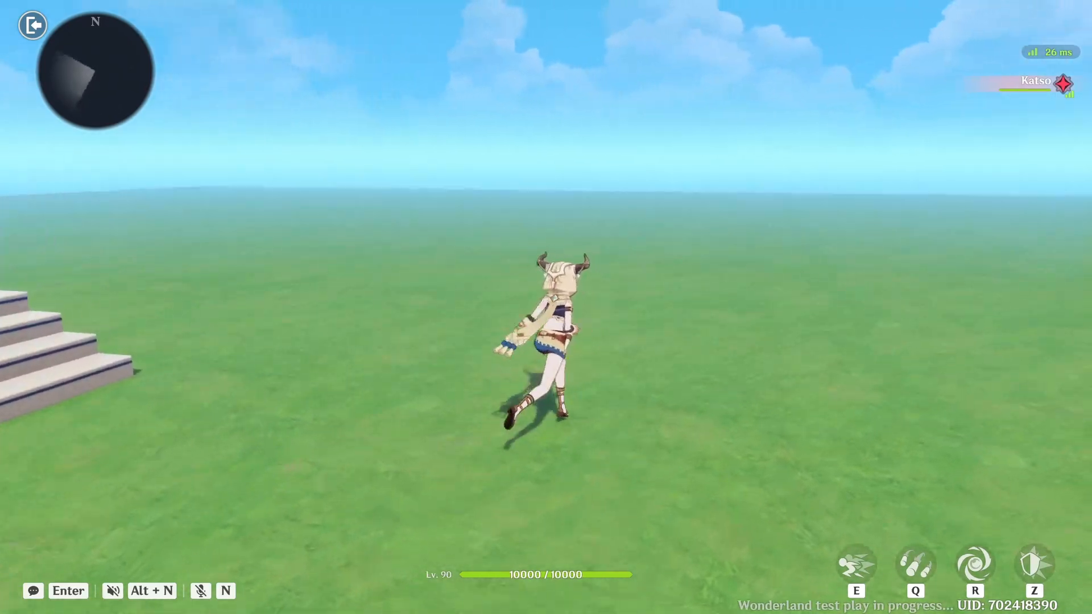
pyautogui.press('e')
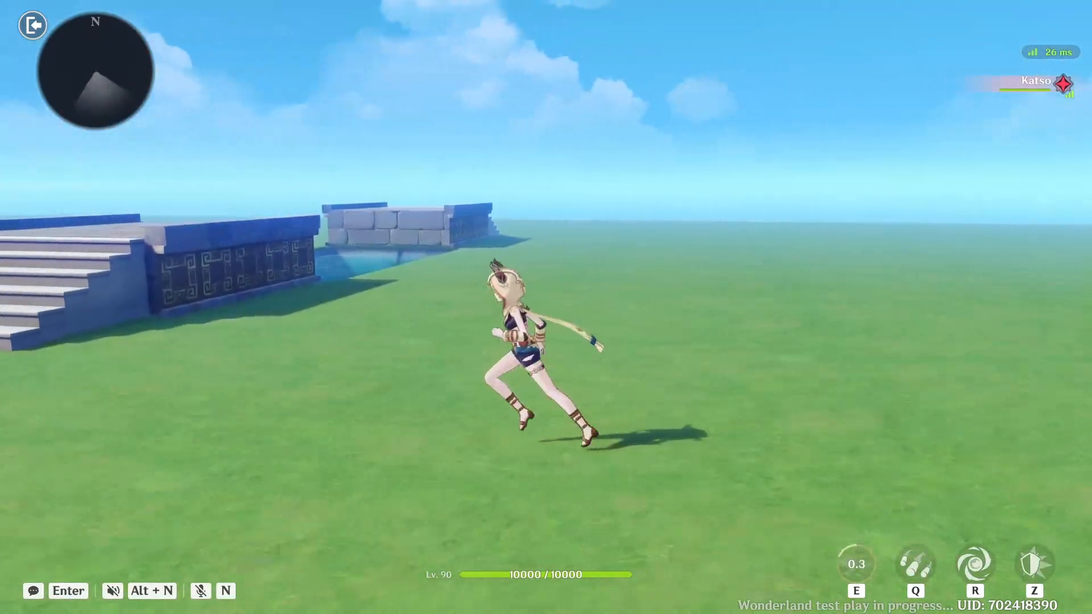
pyautogui.press('e')
# - Test the dash skill between the stone platforms, crossing the pool with running dashes and with jumps followed by mid-air dashes
pyautogui.press('w')
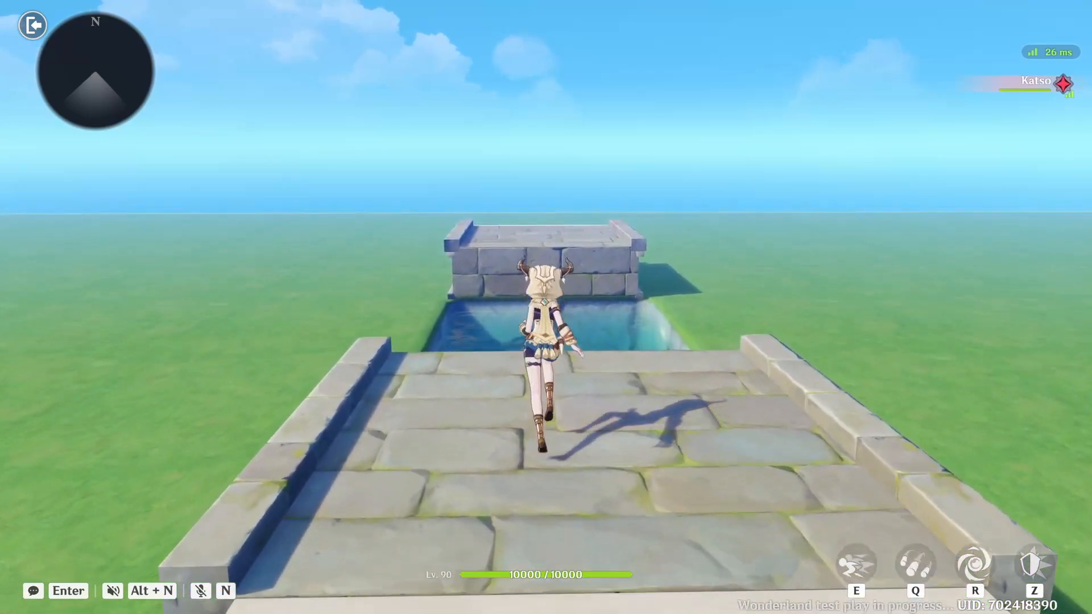
pyautogui.press('e')
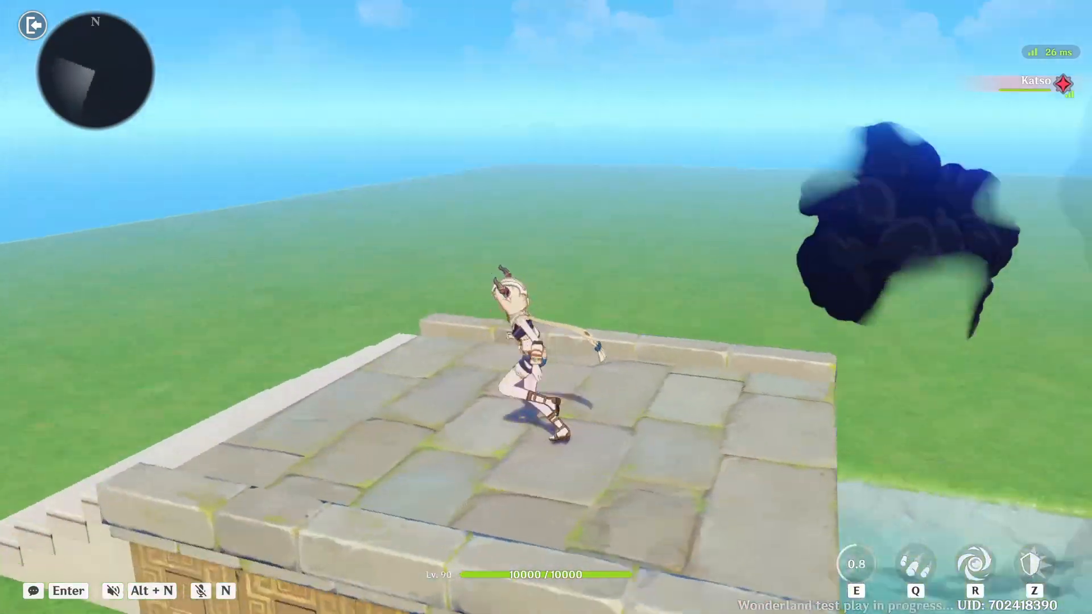
pyautogui.press('a')
pyautogui.press('w')
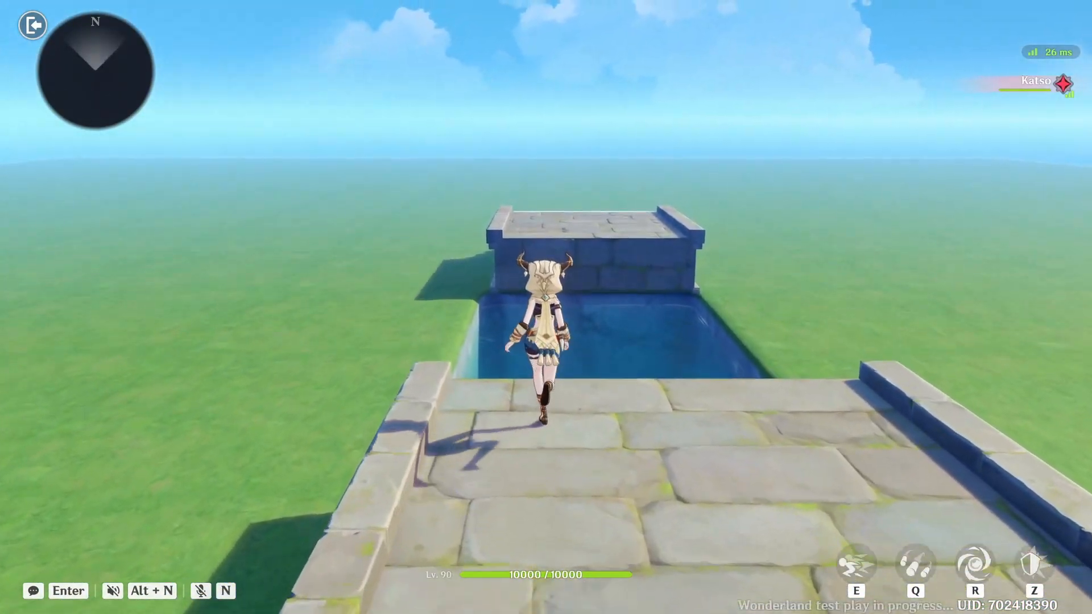
pyautogui.press('e')
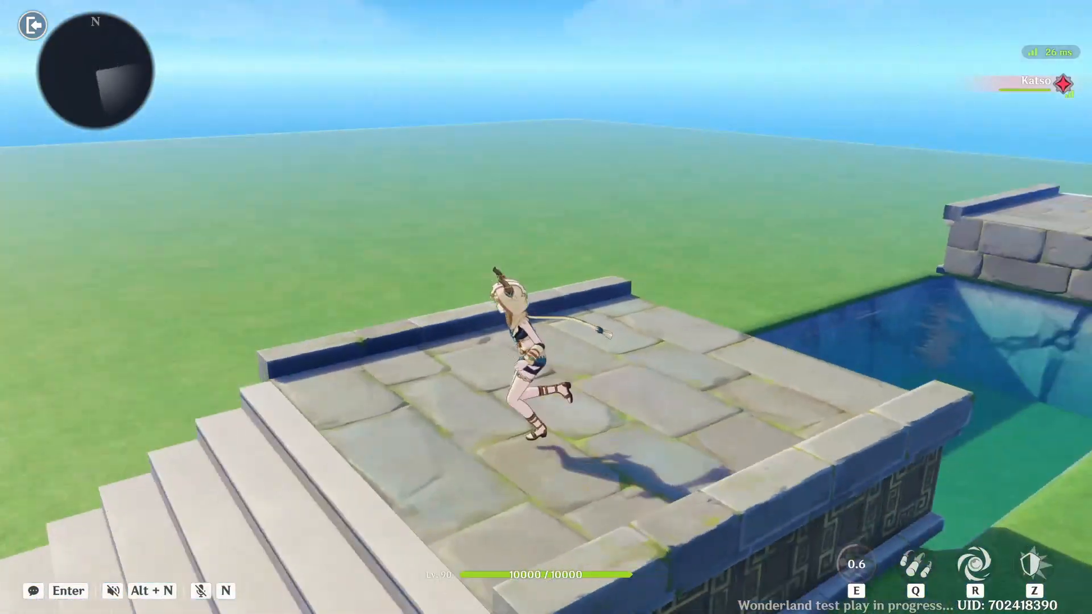
pyautogui.press('a')
pyautogui.press('w')
pyautogui.press('space')
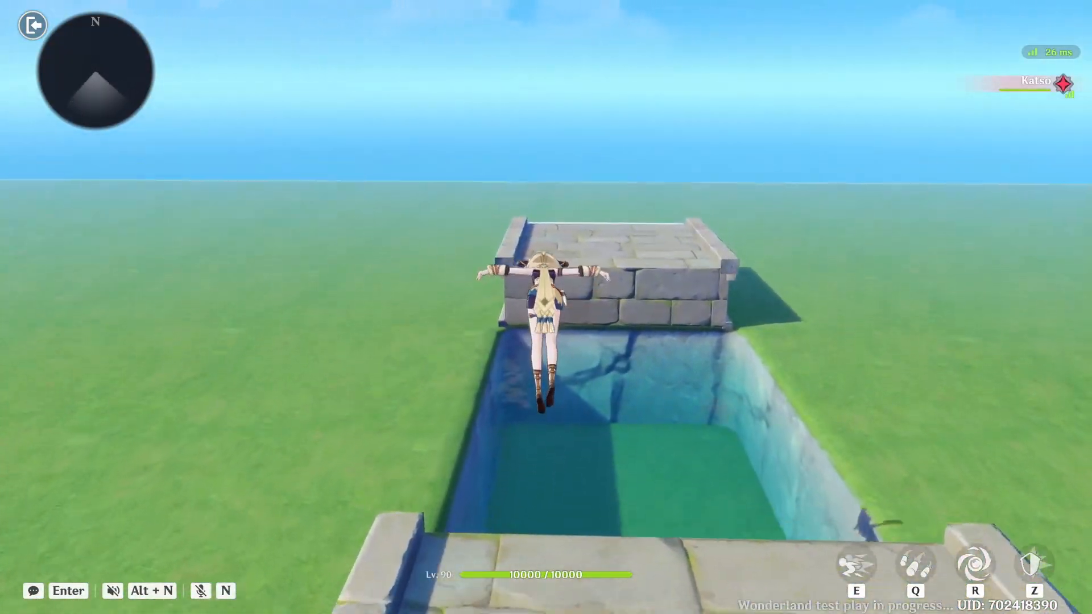
pyautogui.press('e')
pyautogui.press('w')
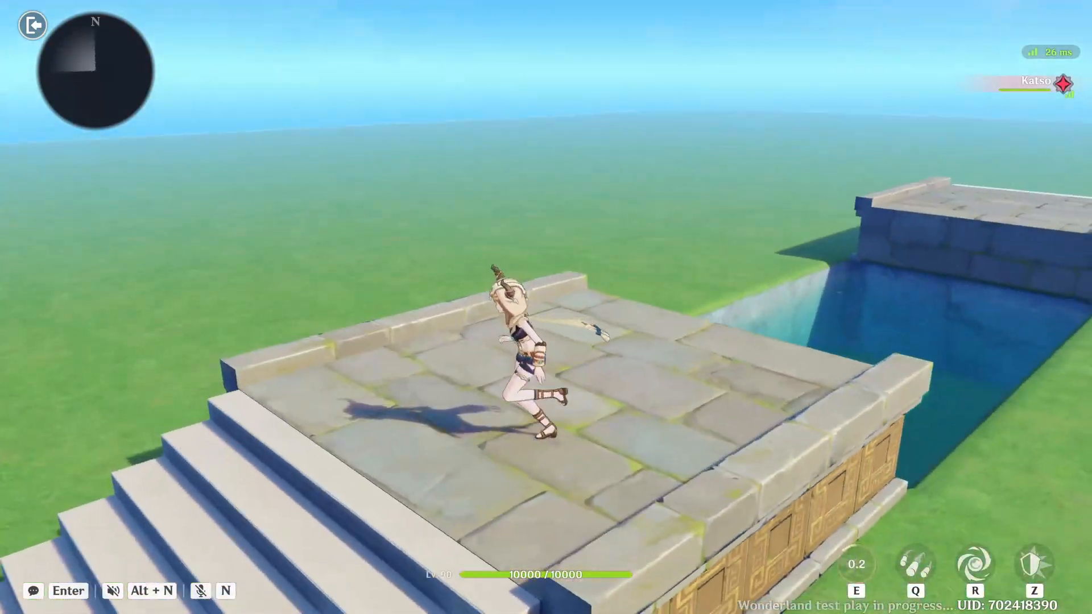
pyautogui.press('space')
pyautogui.press('e')
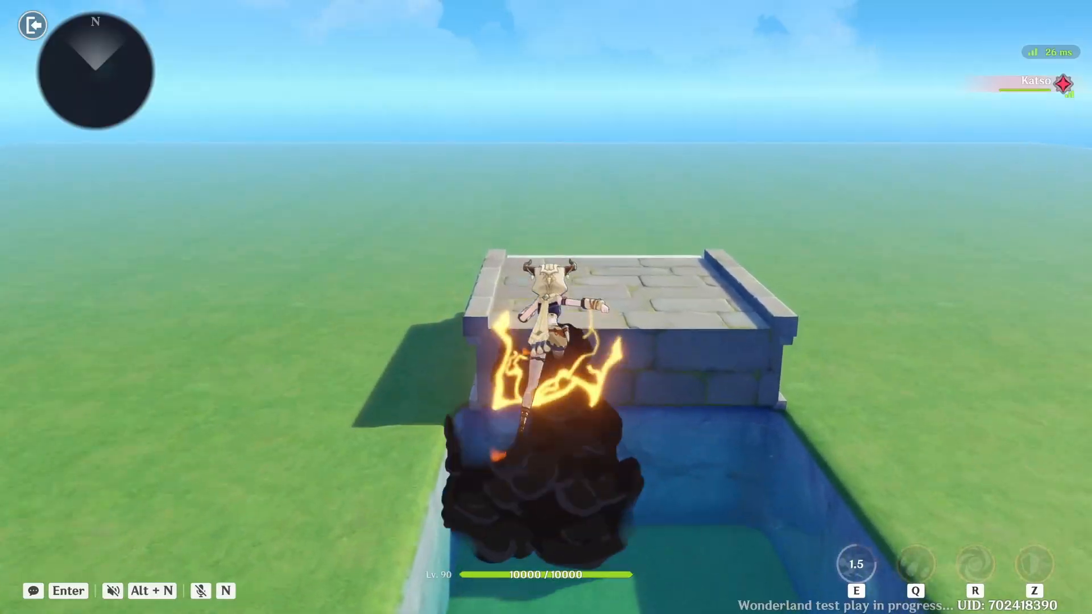
pyautogui.press('s')
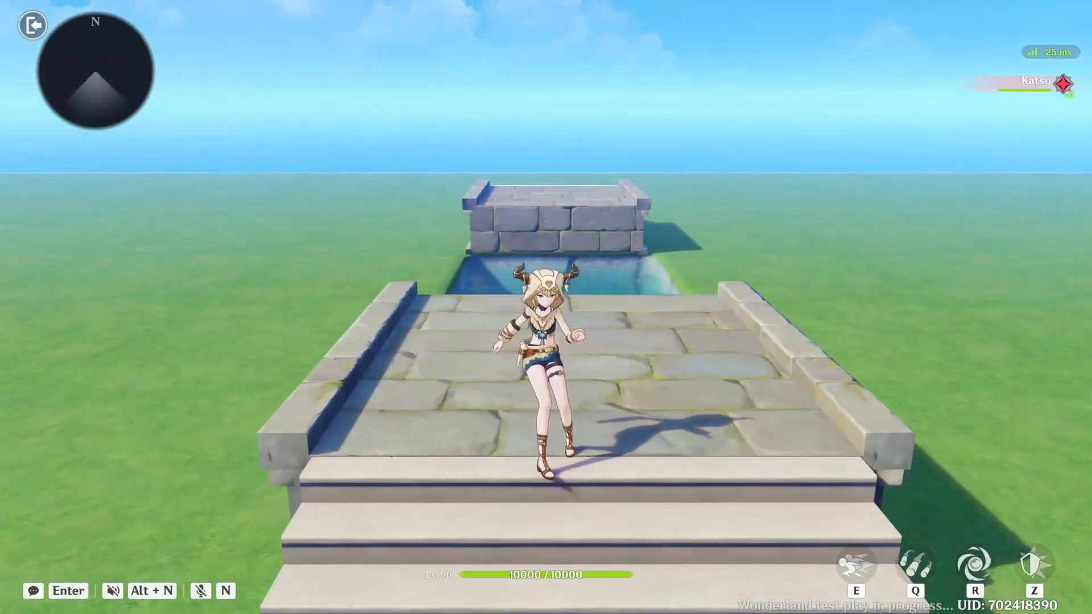
pyautogui.press('w')
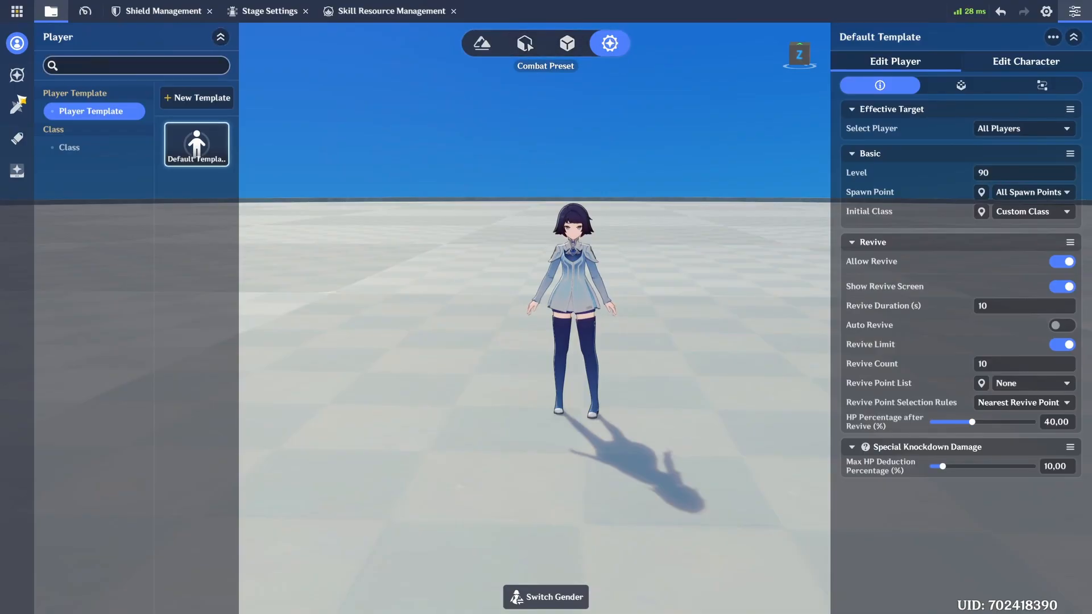
# - Create a new character custom skill named Dash Skill in the Uncategorized Tab category
pyautogui.click(17, 107)
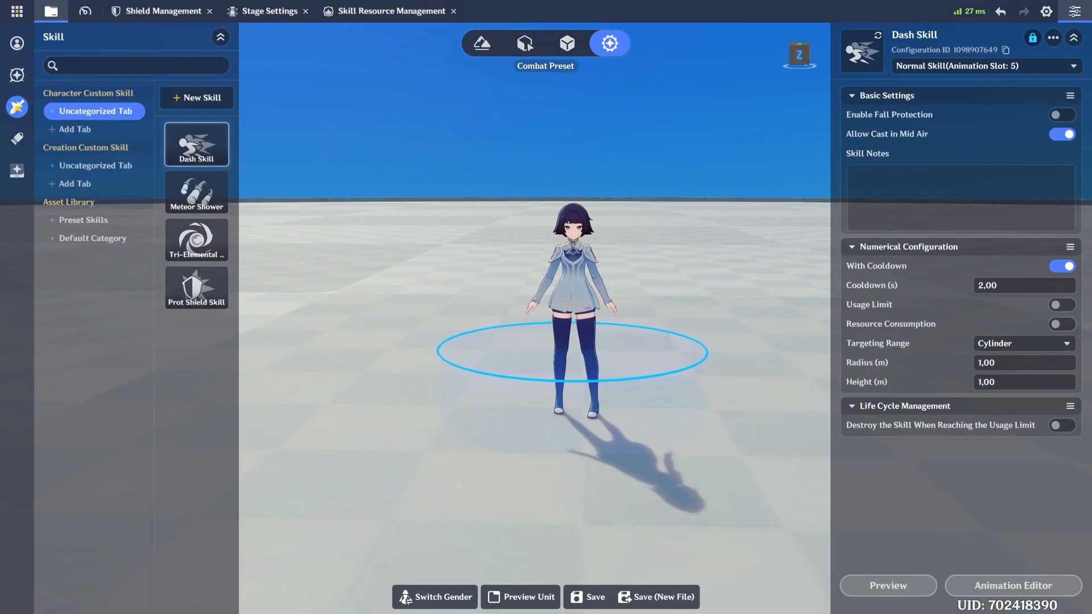
pyautogui.click(210, 99)
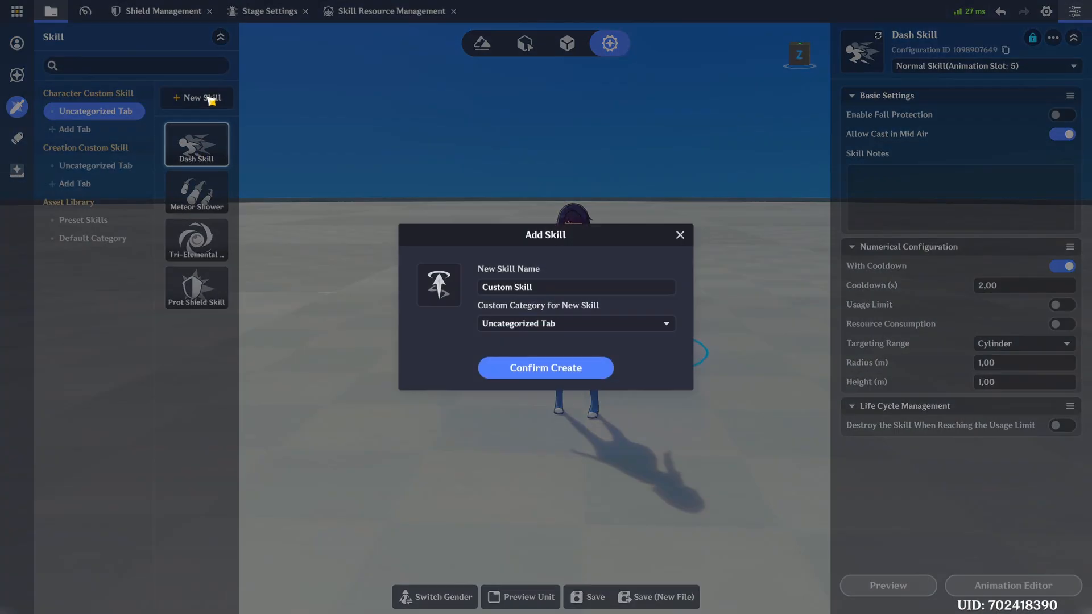
pyautogui.click(568, 288)
pyautogui.write('Dash')
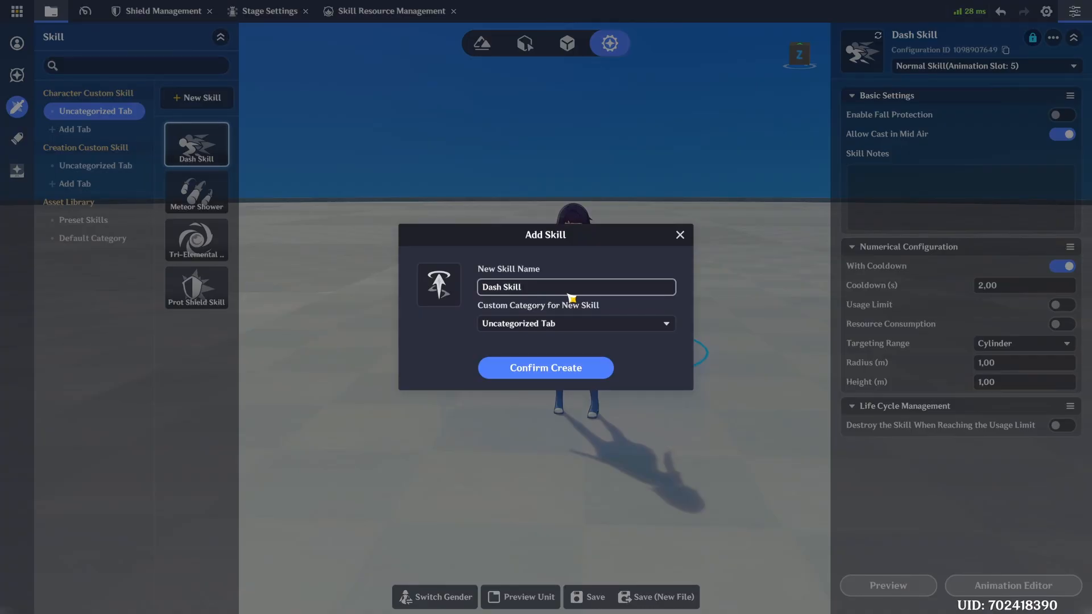
pyautogui.click(567, 364)
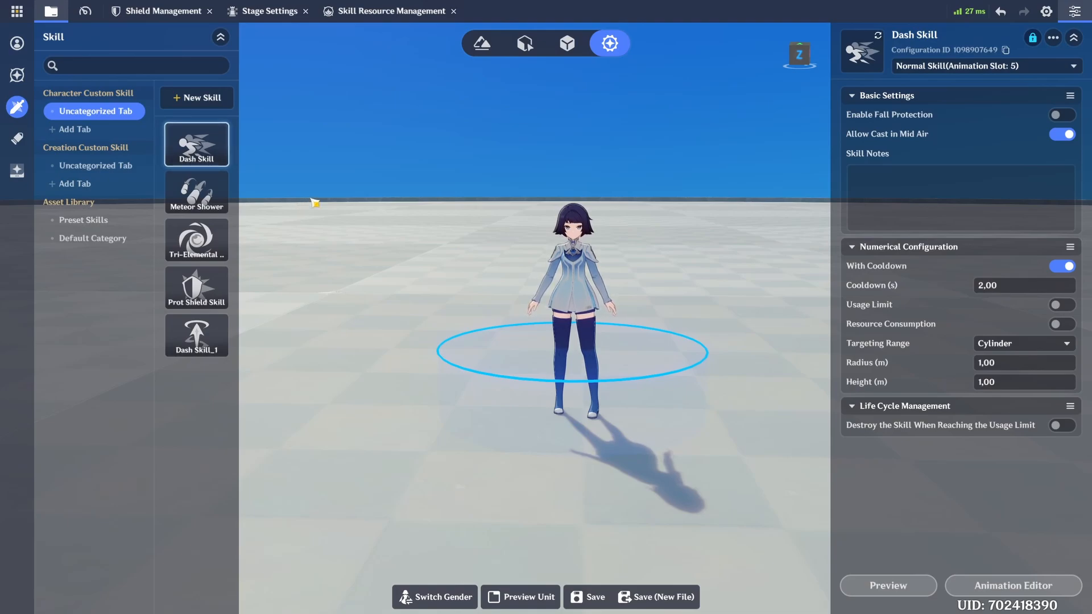
# - Compare the settings of Dash Skill_1 with those of Dash Skill, and delete Dash Skill_1 from the character custom skills
pyautogui.click(215, 327)
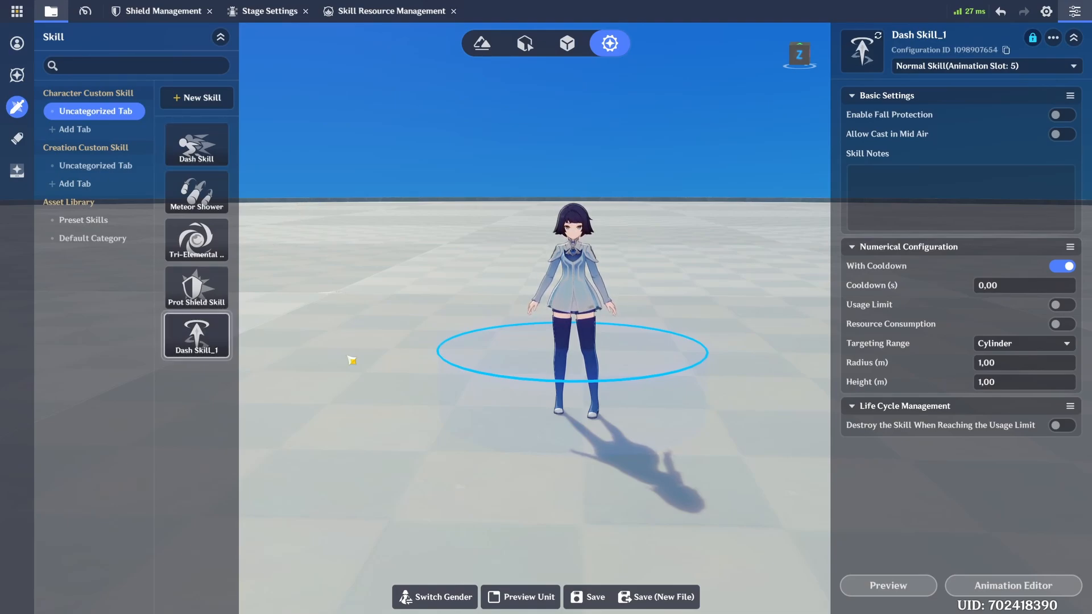
pyautogui.click(225, 140)
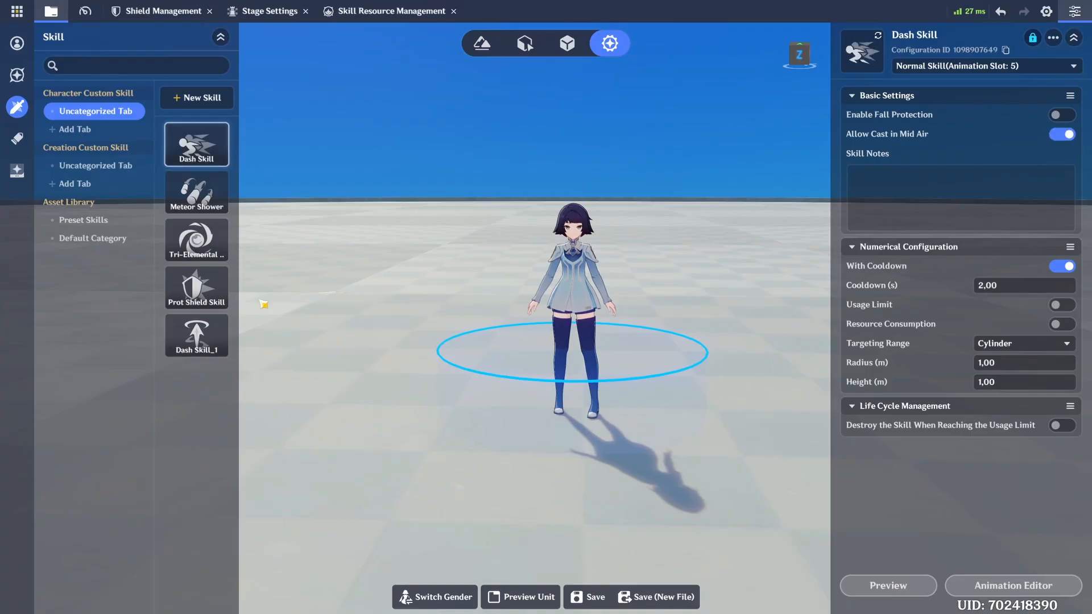
pyautogui.rightClick(216, 346)
pyautogui.click(255, 398)
pyautogui.click(604, 346)
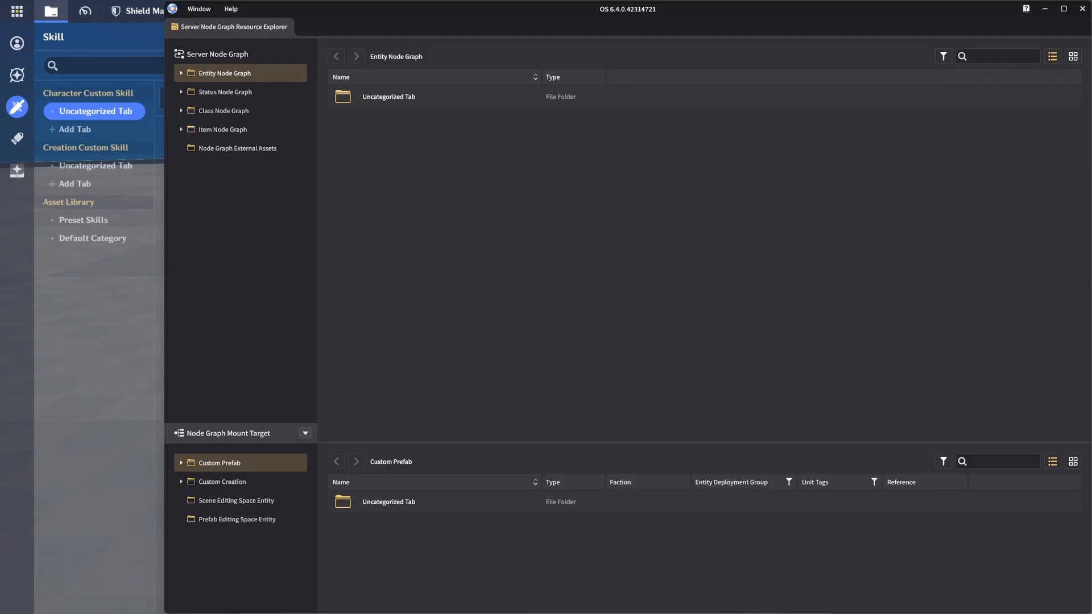
# - Create a new character skill node graph in the Uncategorized Tab folder of the client node graphs
pyautogui.click(195, 10)
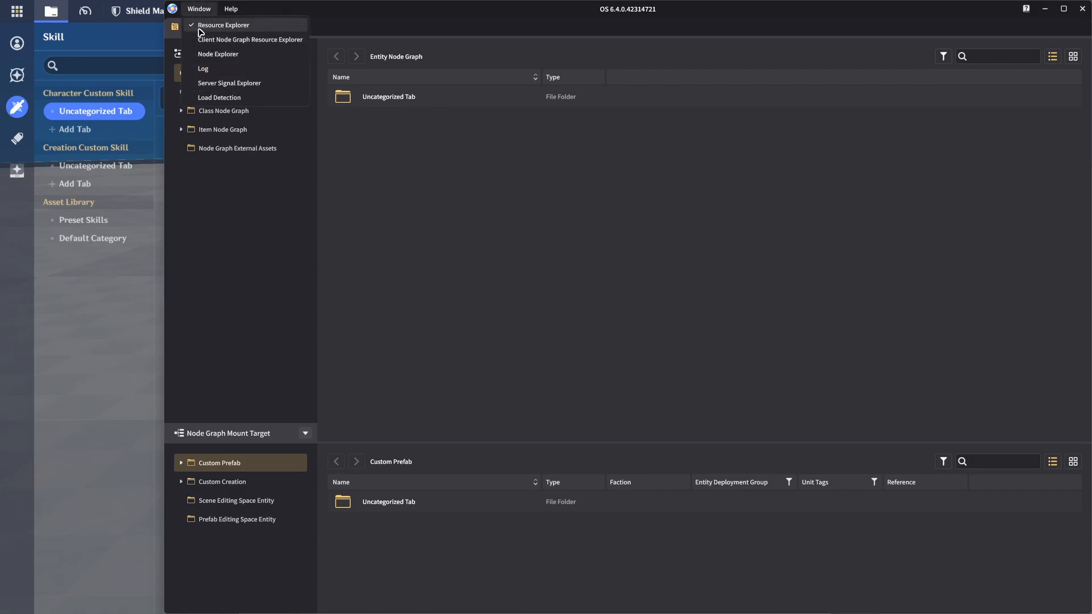
pyautogui.click(245, 39)
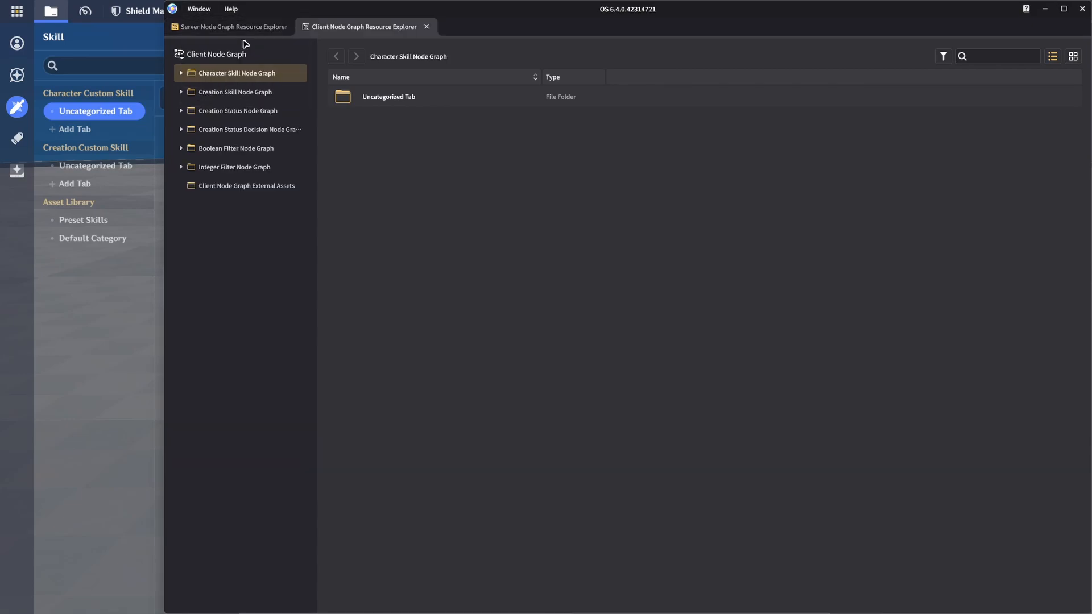
pyautogui.click(181, 74)
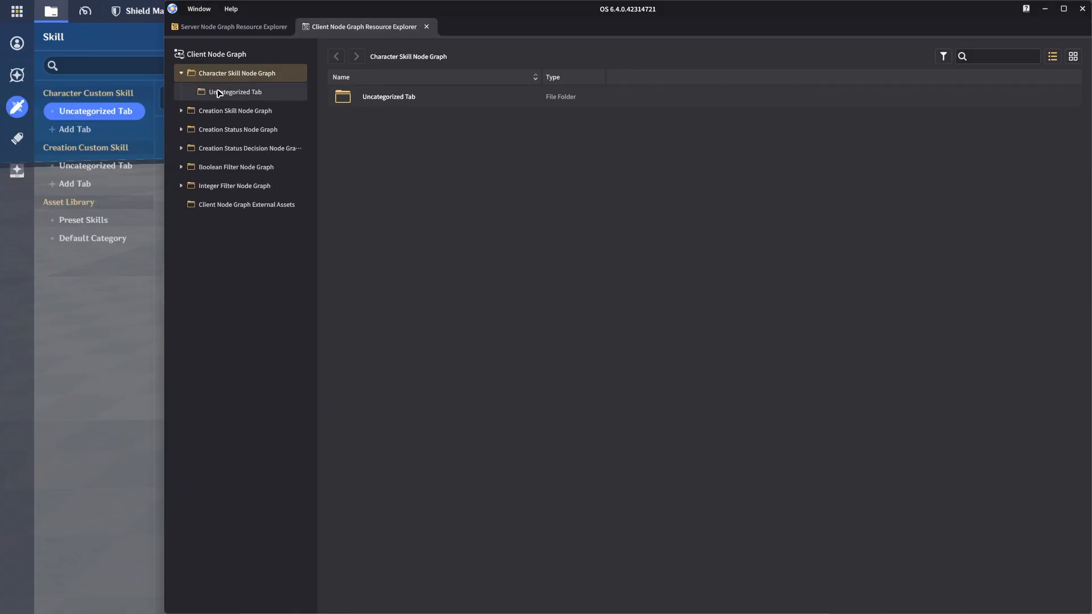
pyautogui.click(235, 94)
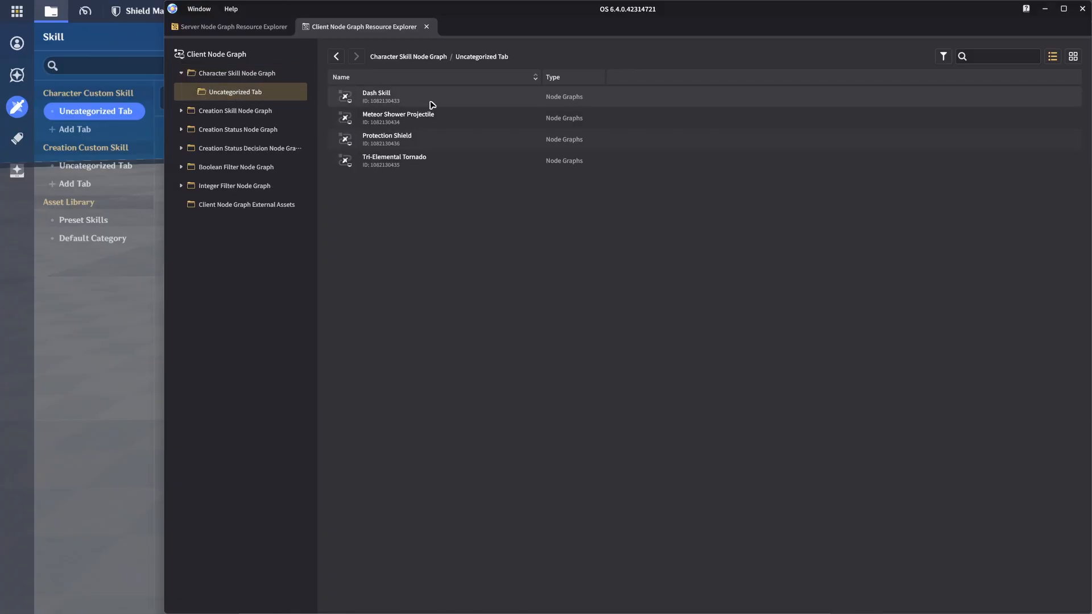
pyautogui.rightClick(460, 236)
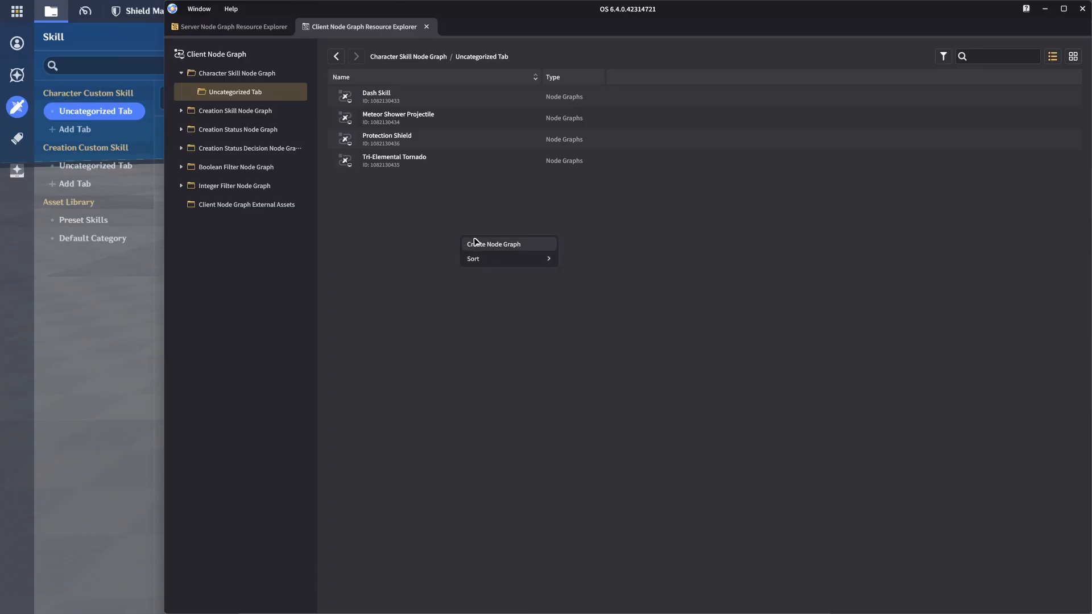
pyautogui.click(501, 245)
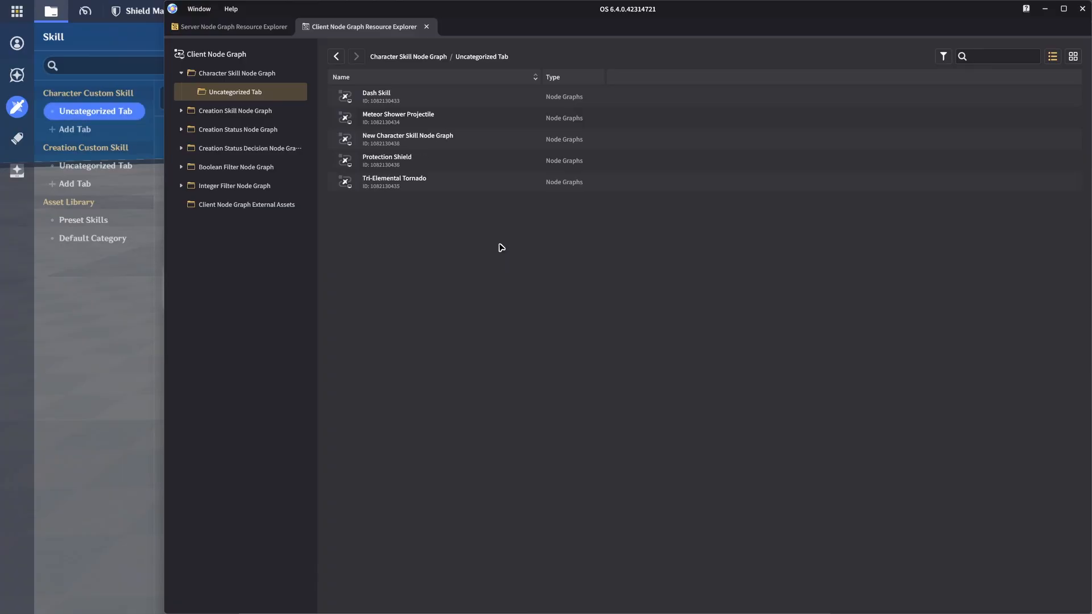
# - Open the new character skill node graph and look over the categories of its Node Library
pyautogui.doubleClick(427, 138)
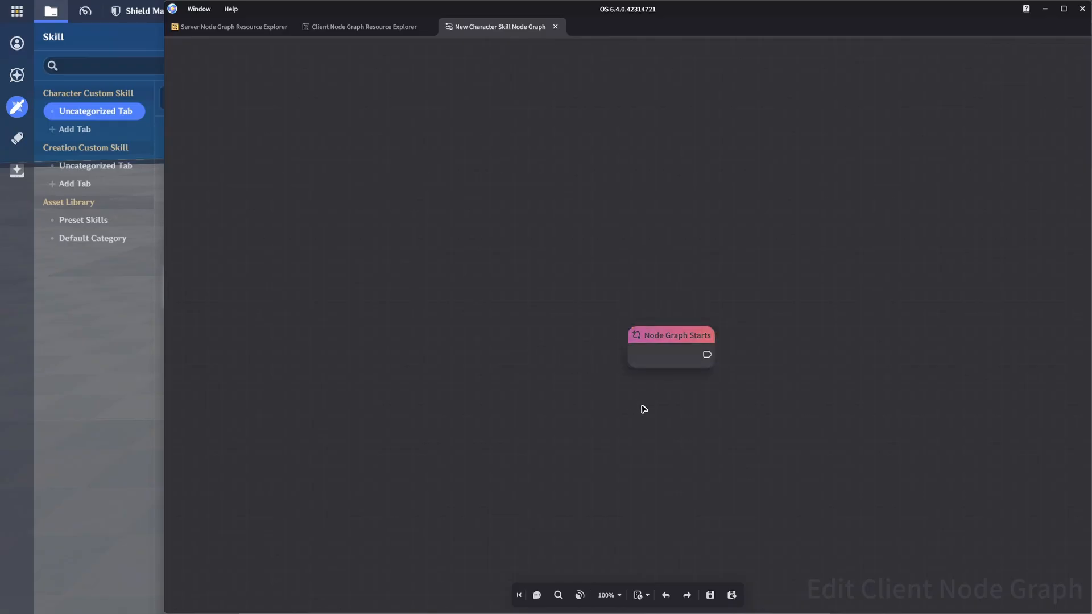
pyautogui.rightClick(636, 282)
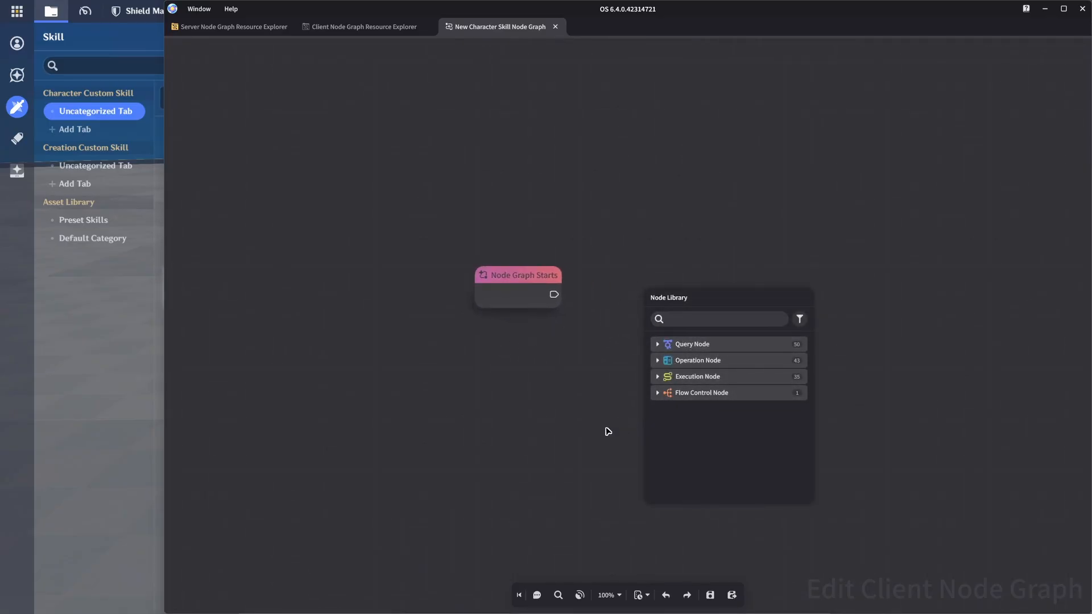
pyautogui.click(541, 373)
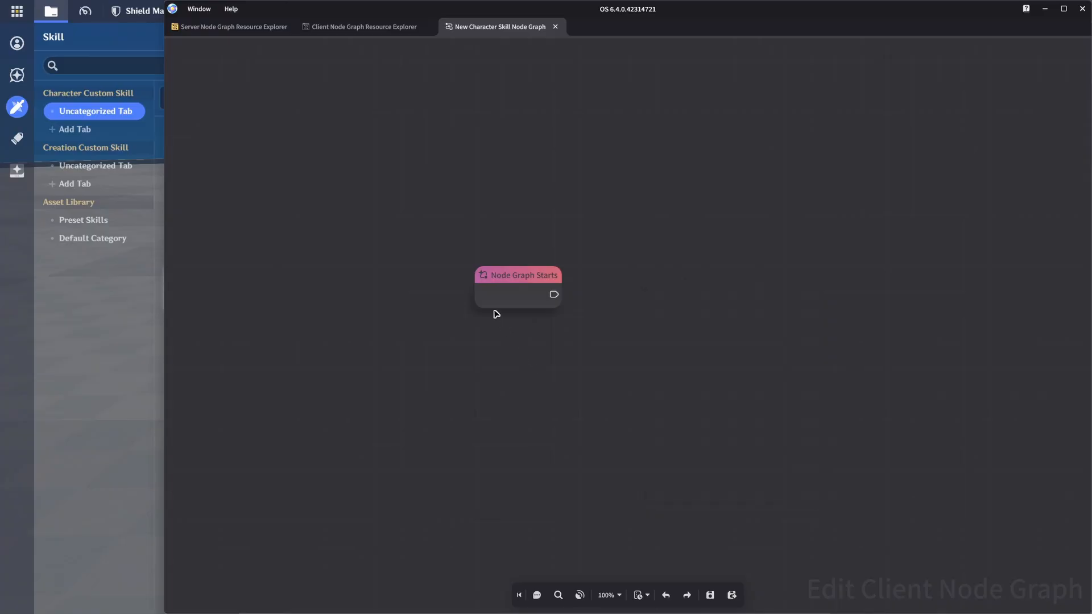
# - Open the existing Dash Skill node graph and examine how its vector nodes feed the Fixed-Point Displacement node
pyautogui.click(364, 27)
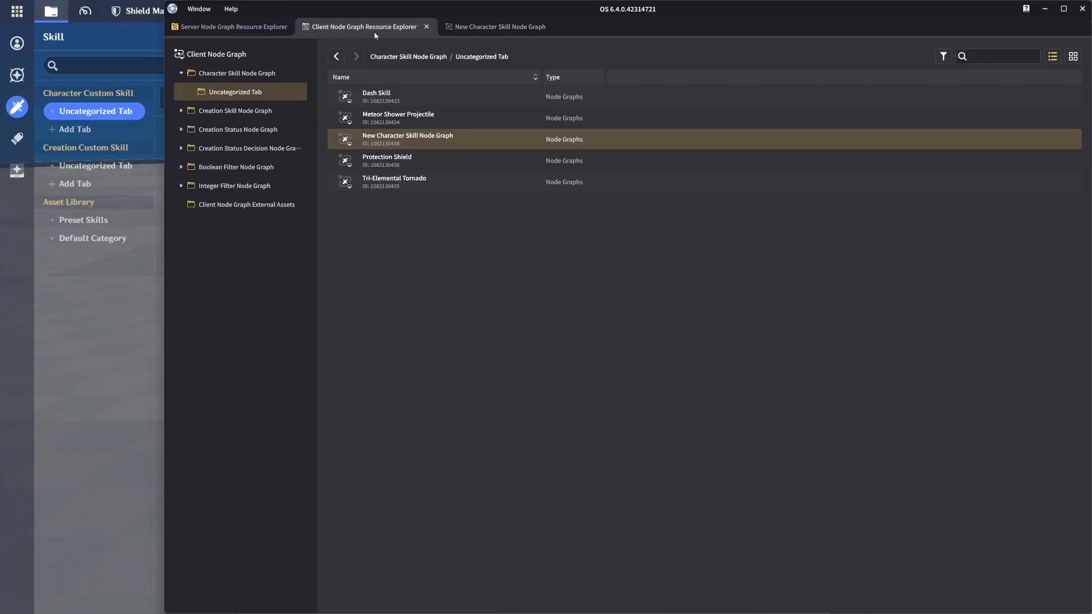
pyautogui.doubleClick(391, 94)
pyautogui.moveTo(760, 246); pyautogui.dragTo(568, 141)
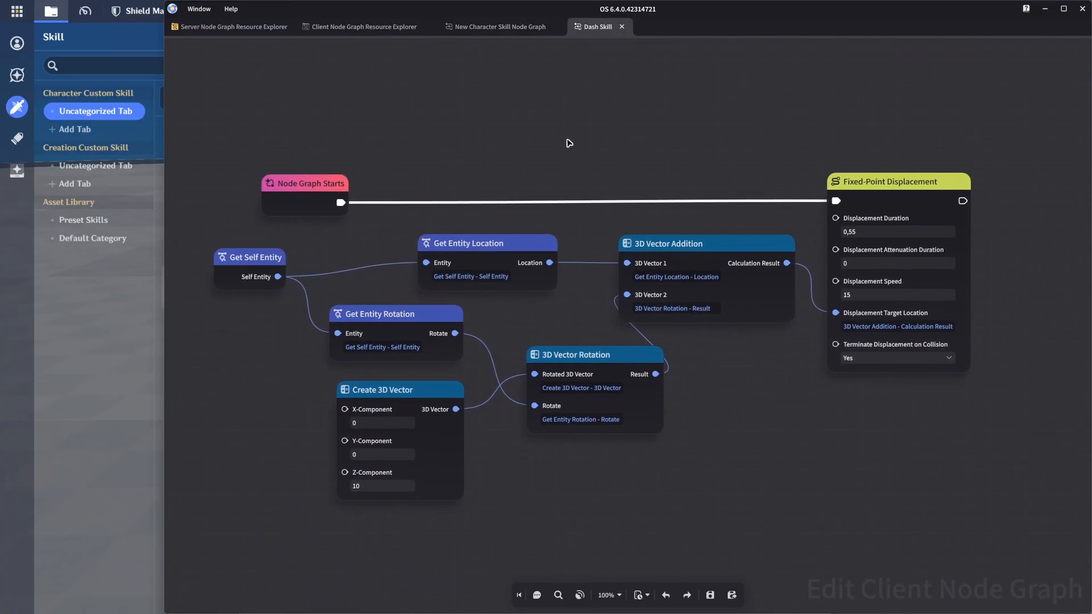
pyautogui.click(558, 27)
pyautogui.scroll(2, 566, 104)
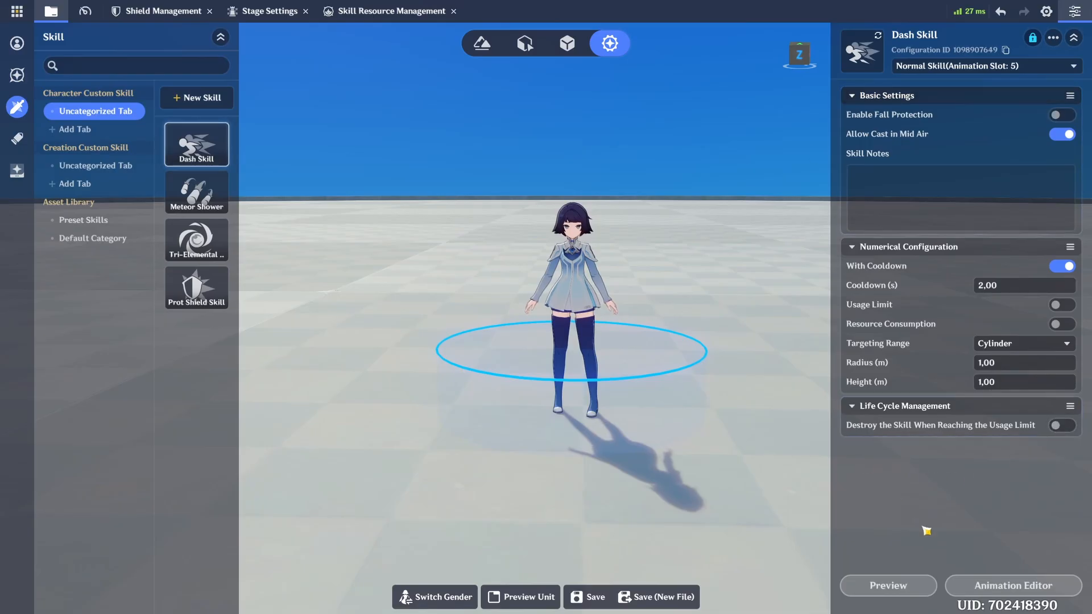
# - Open the Dash Skill animation timeline and view the animations available for the second slot
pyautogui.click(1004, 584)
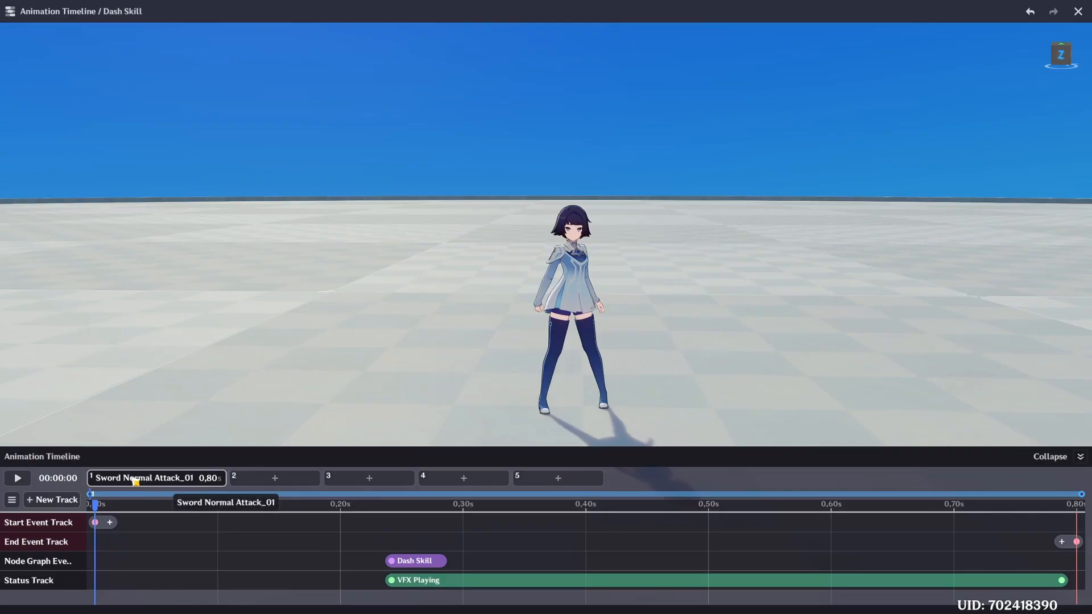
pyautogui.click(275, 481)
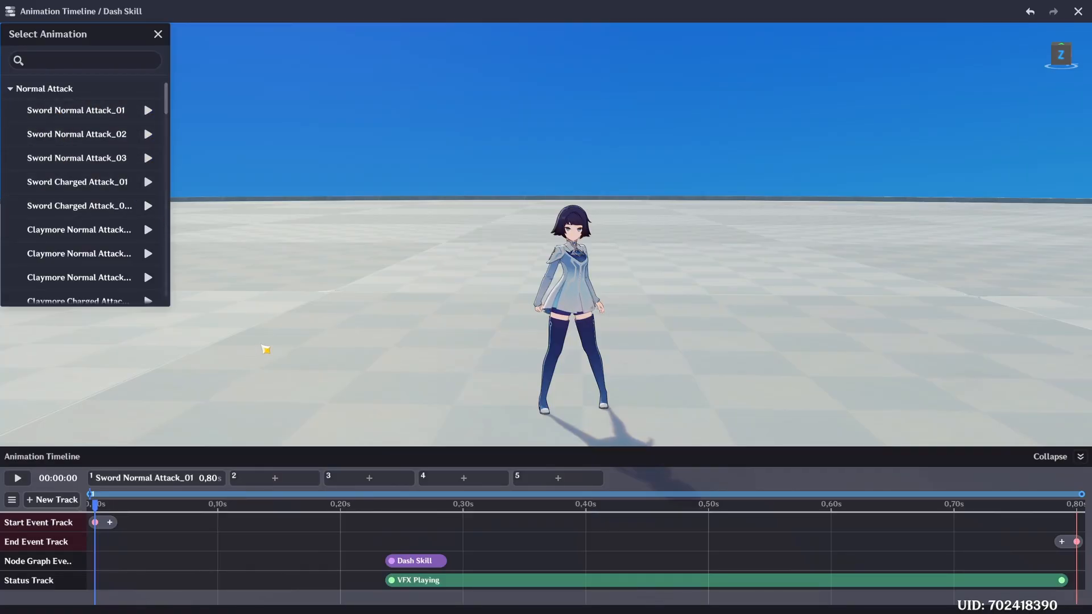
# - Try a duration of 2,01 s for the Sword Normal Attack_01 animation and set it back to 0,80 s
pyautogui.click(212, 477)
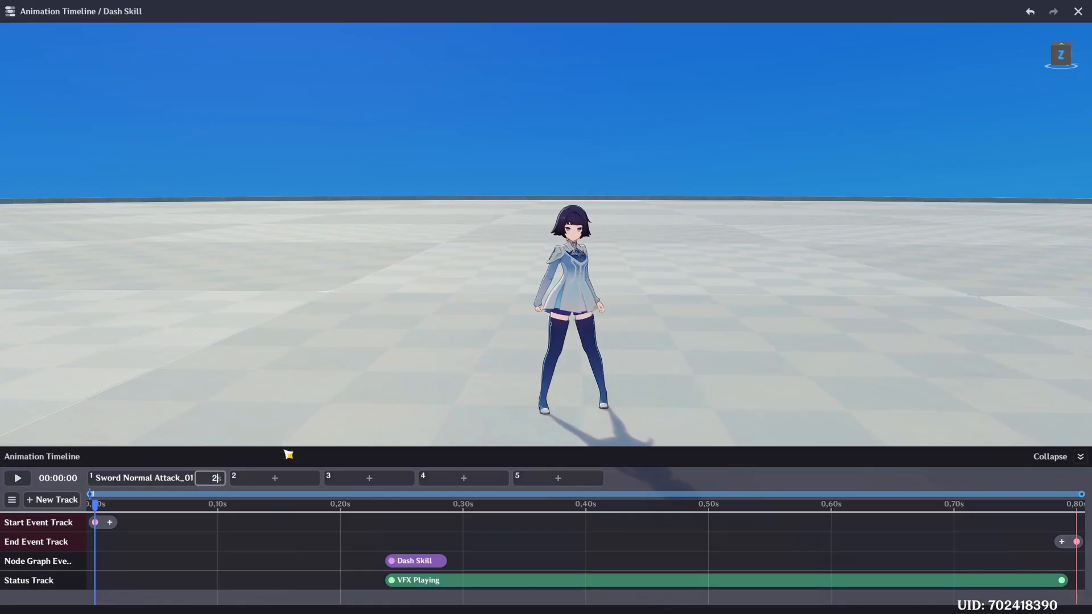
pyautogui.write('2,01')
pyautogui.press('Return')
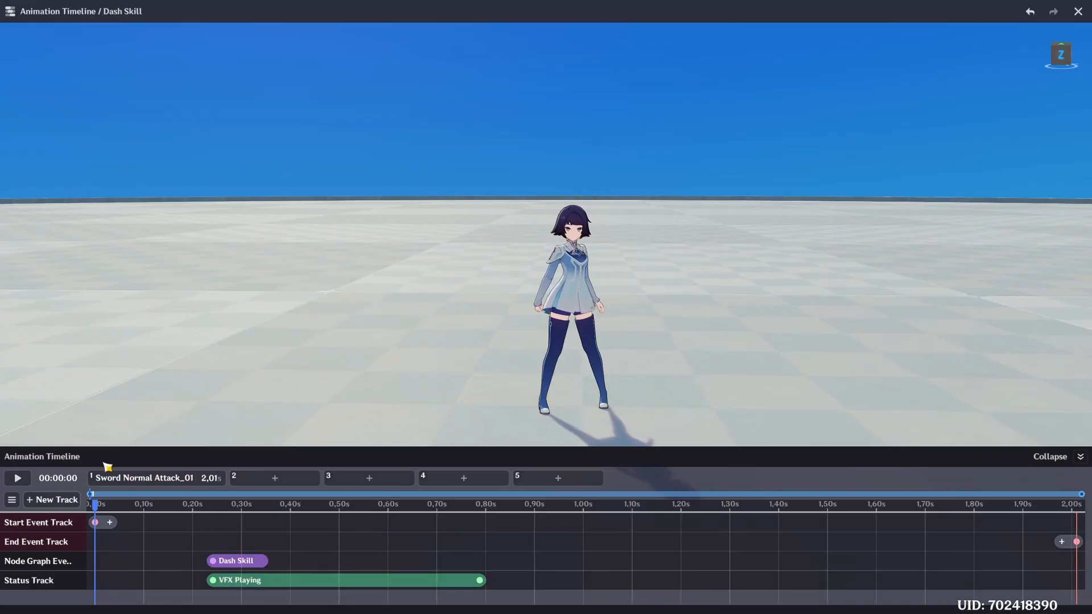
pyautogui.click(218, 482)
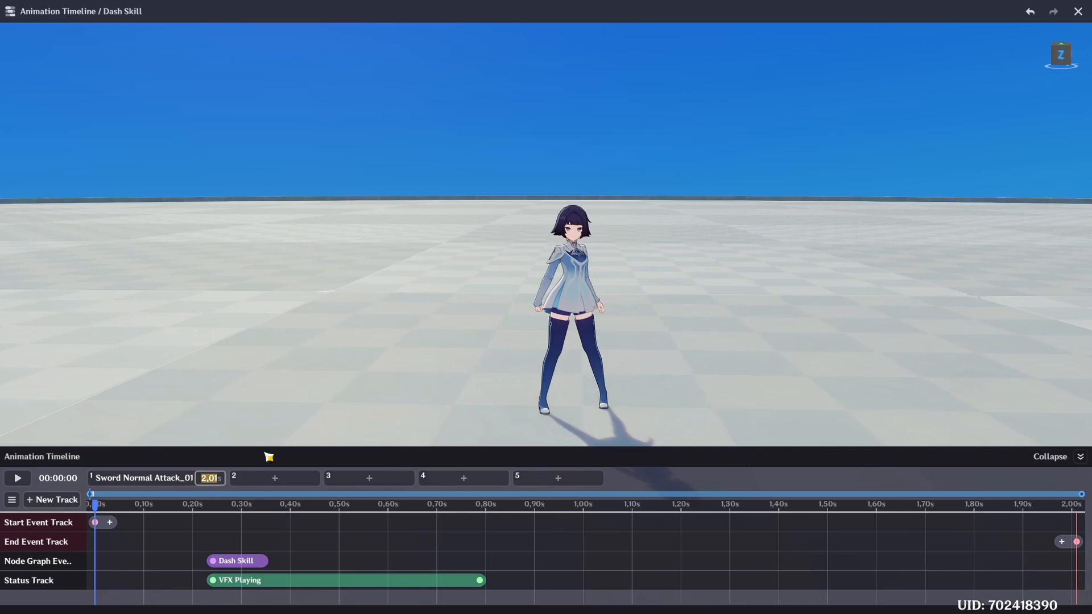
pyautogui.press('Return')
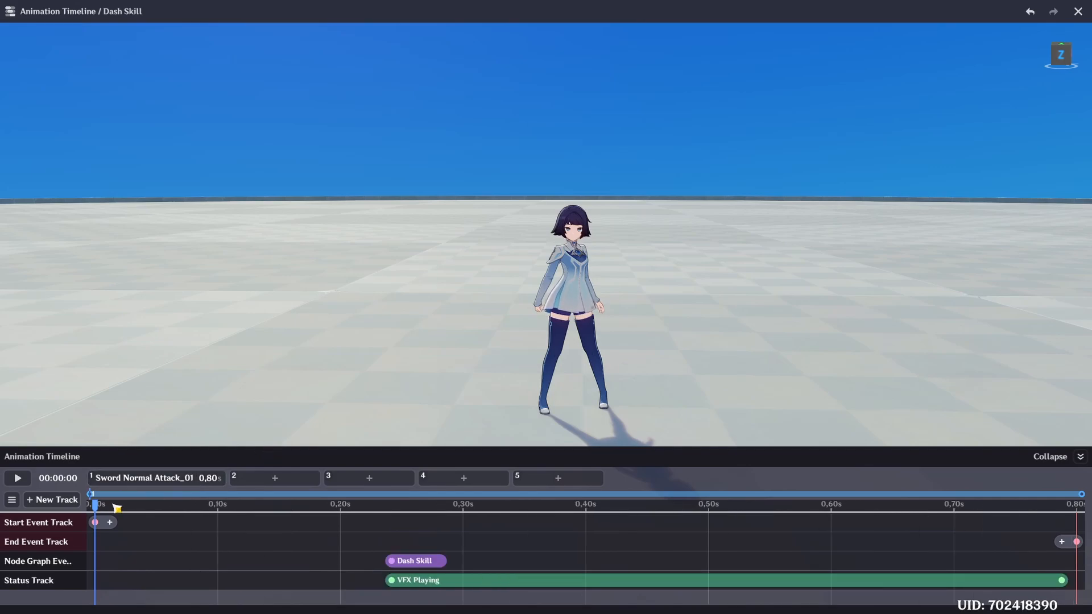
# - Examine the VFX Playing event at 0,24 s and the sustained events available for the Status Track
pyautogui.moveTo(100, 510); pyautogui.dragTo(397, 523)
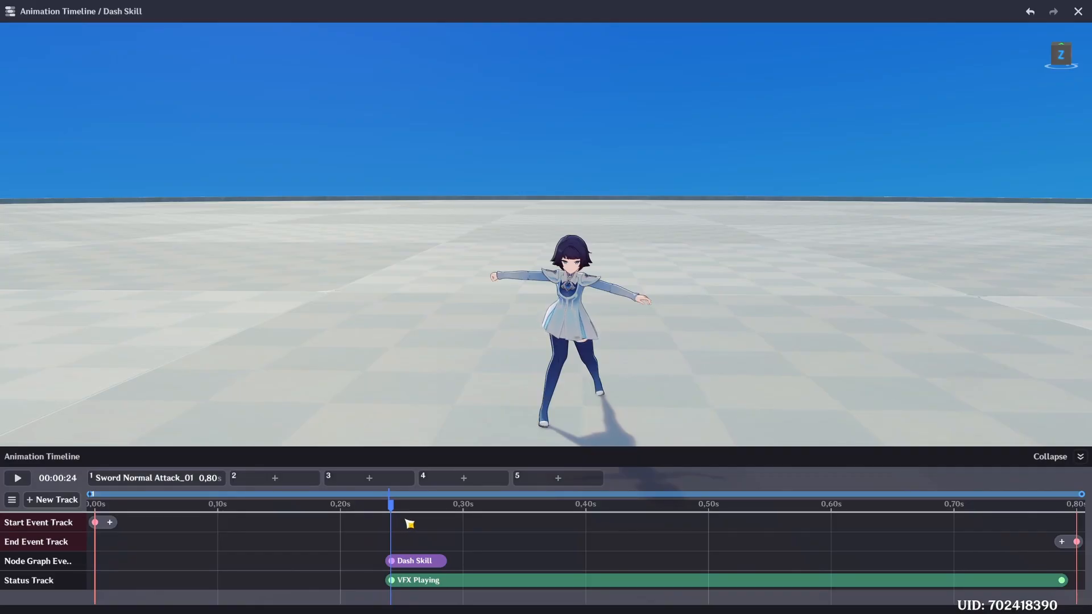
pyautogui.click(437, 581)
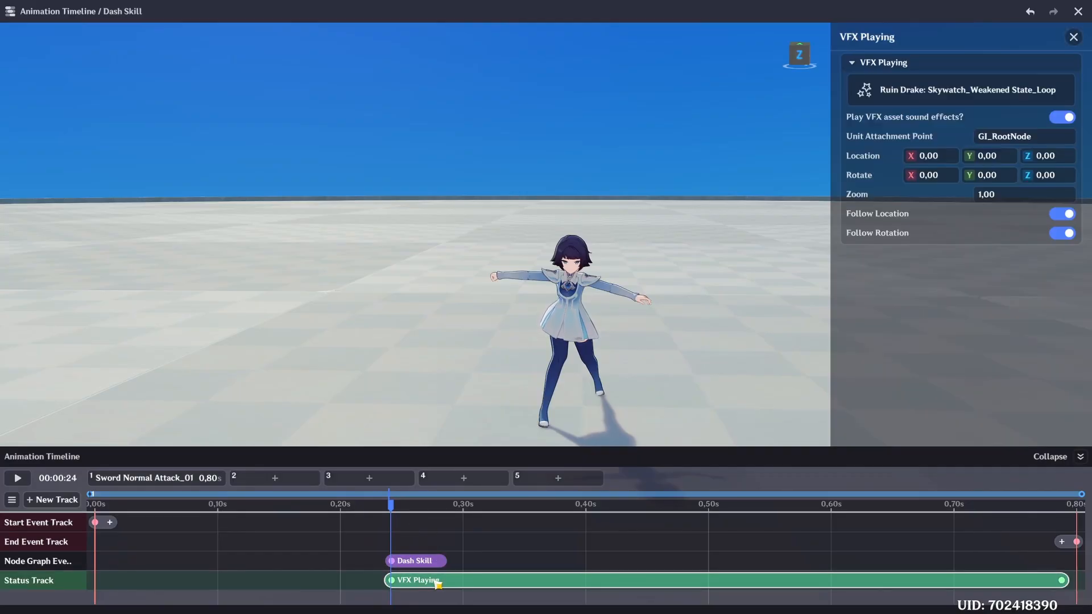
pyautogui.rightClick(322, 578)
pyautogui.click(349, 532)
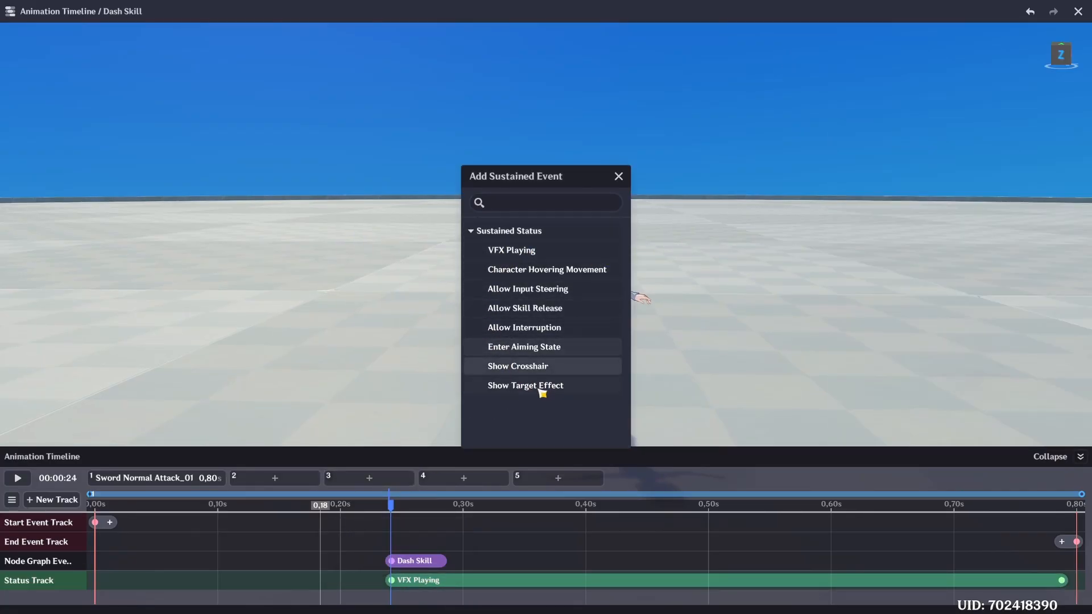
pyautogui.click(619, 176)
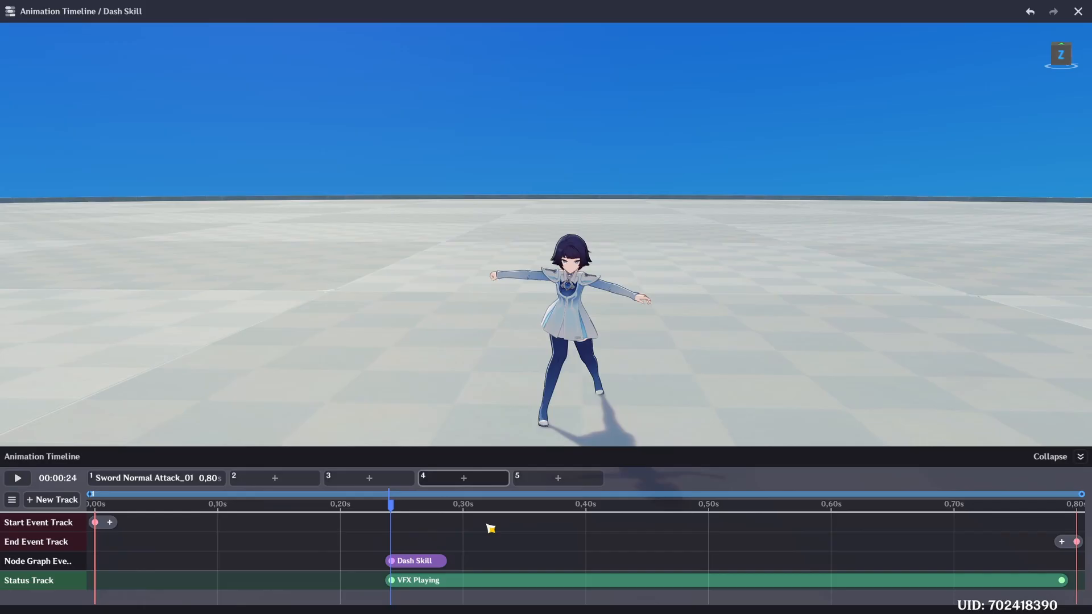
# - View the skill node graphs that can be added to the node graph event track, without adding one
pyautogui.rightClick(485, 562)
pyautogui.click(508, 508)
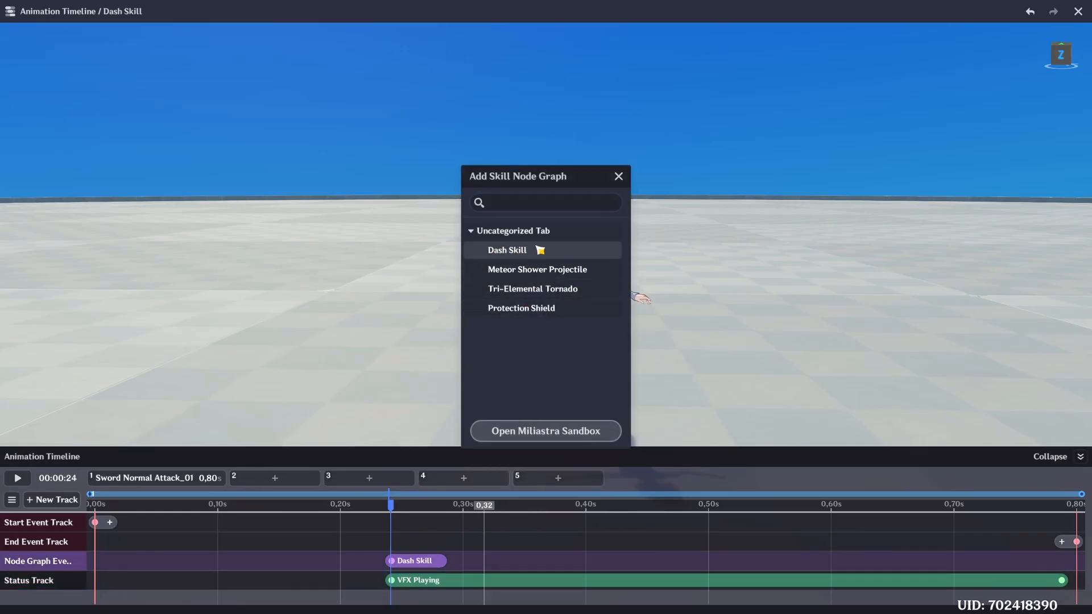
pyautogui.click(618, 176)
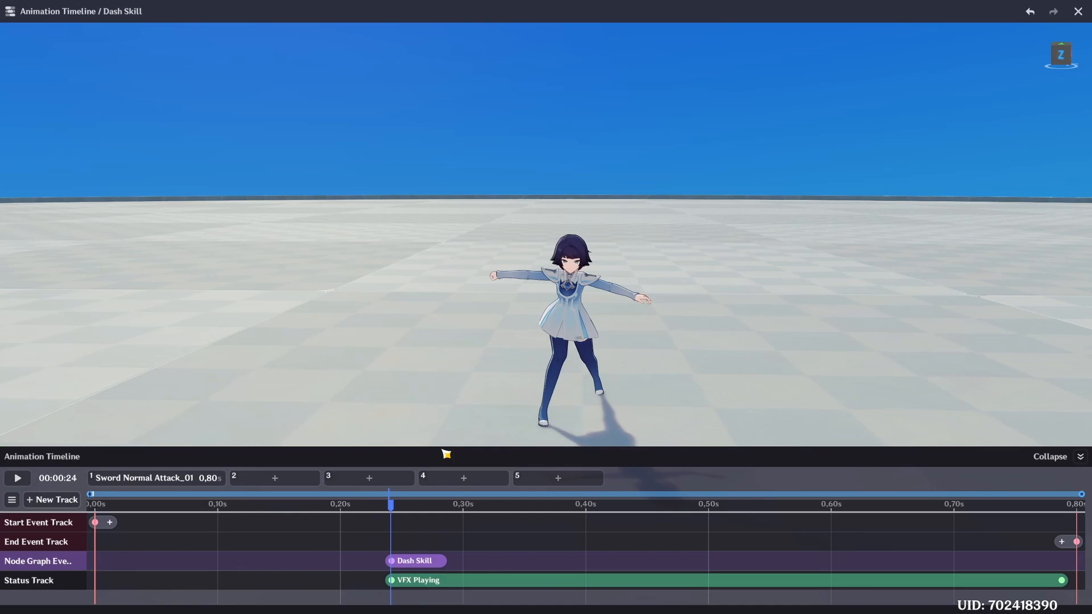
# - Review the VFX Playing settings, scrub from 0,24 s to the end of the timeline, and leave the animation editor
pyautogui.click(447, 577)
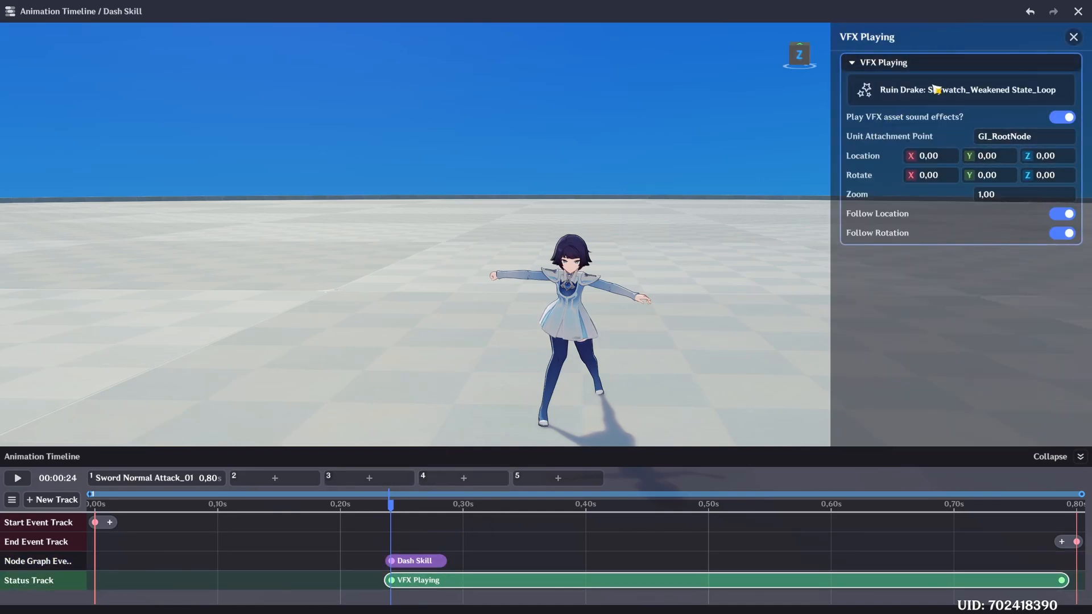
pyautogui.moveTo(391, 504); pyautogui.dragTo(1083, 527)
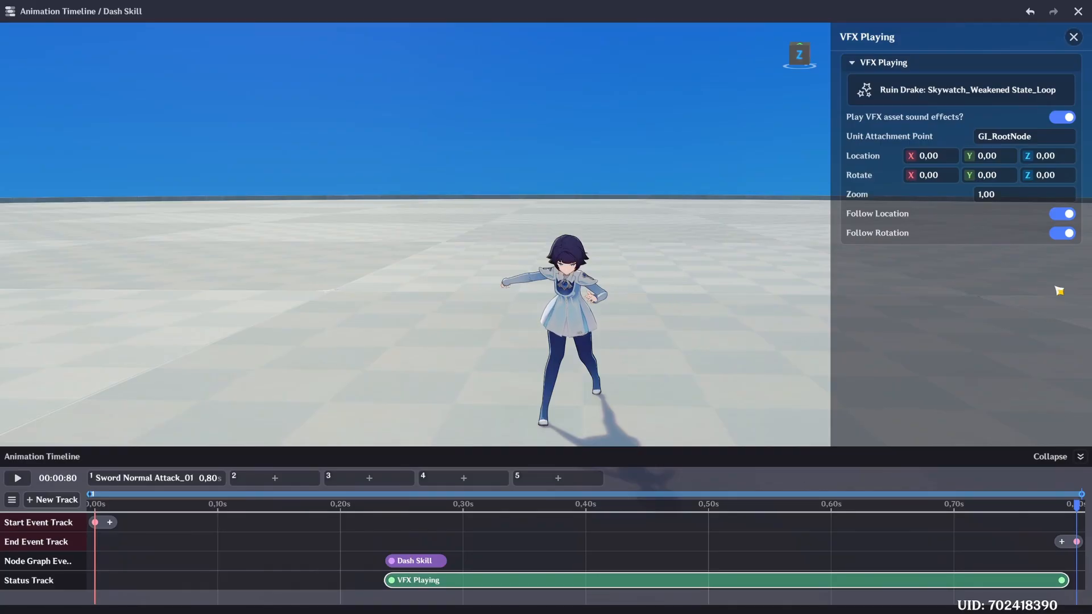
pyautogui.click(1078, 12)
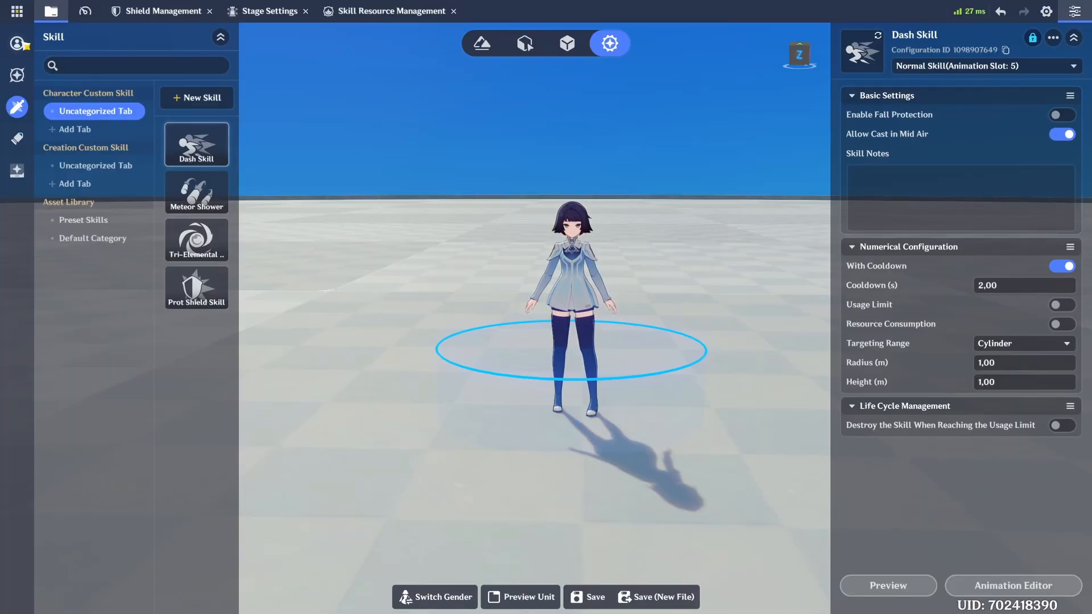
# - Look at the class creation dialog without creating a class, and open the skill settings of Custom Class
pyautogui.click(17, 43)
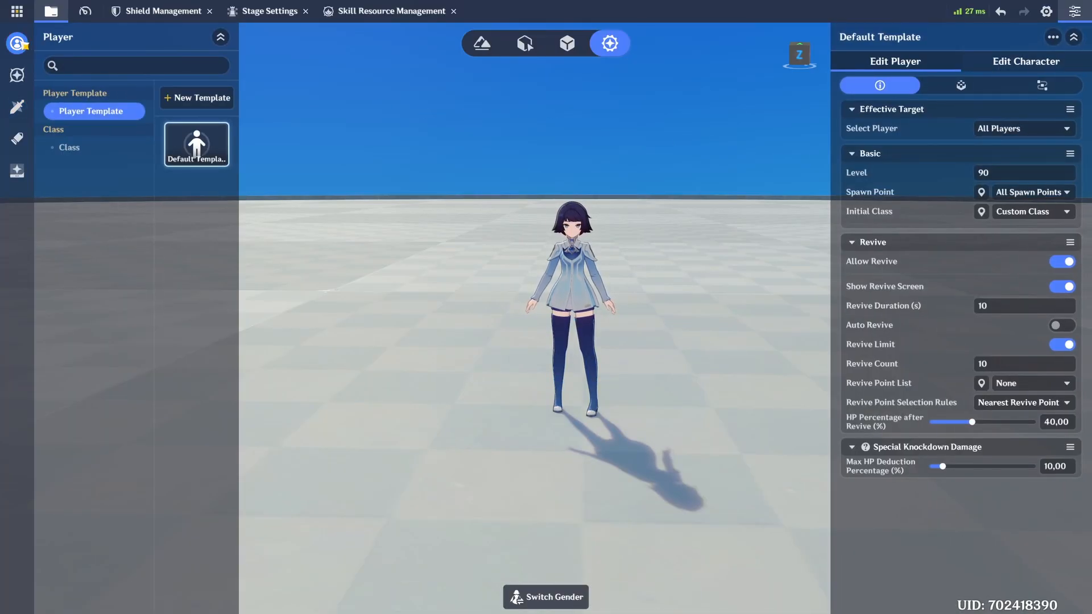
pyautogui.click(78, 149)
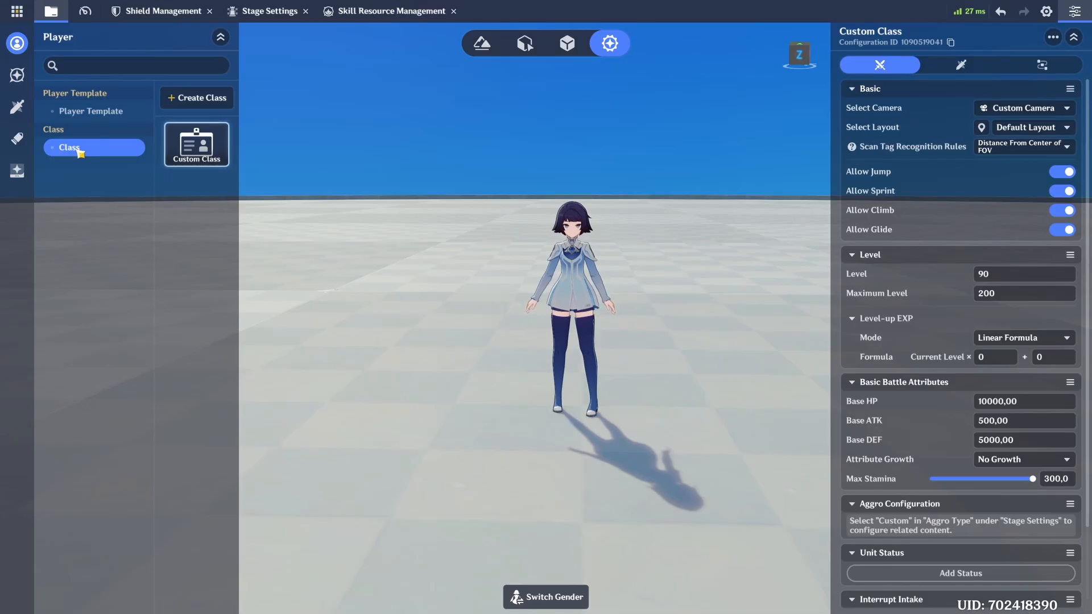
pyautogui.click(214, 102)
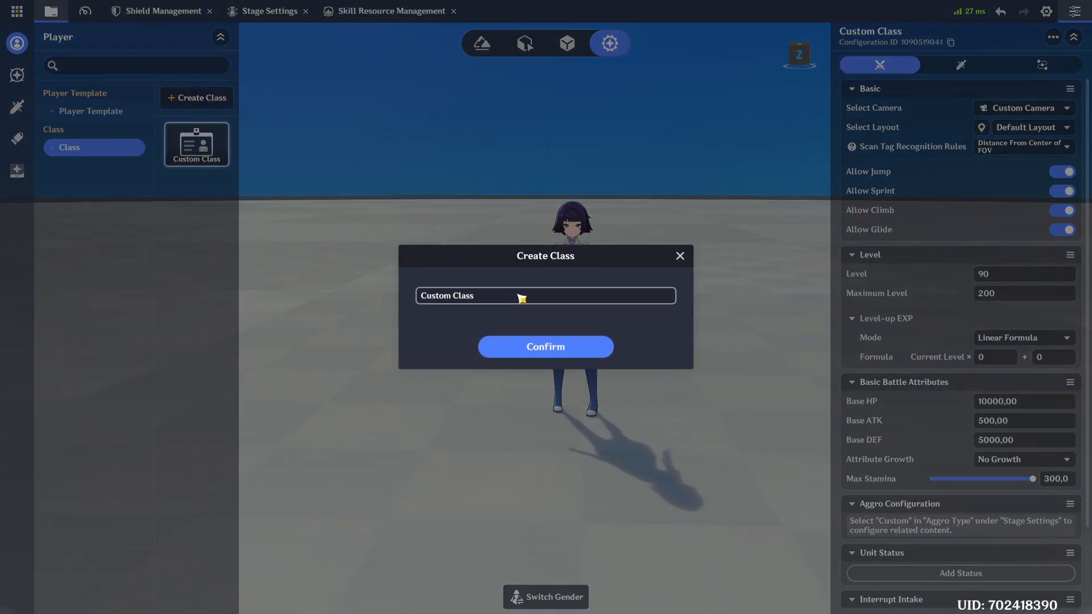
pyautogui.click(682, 256)
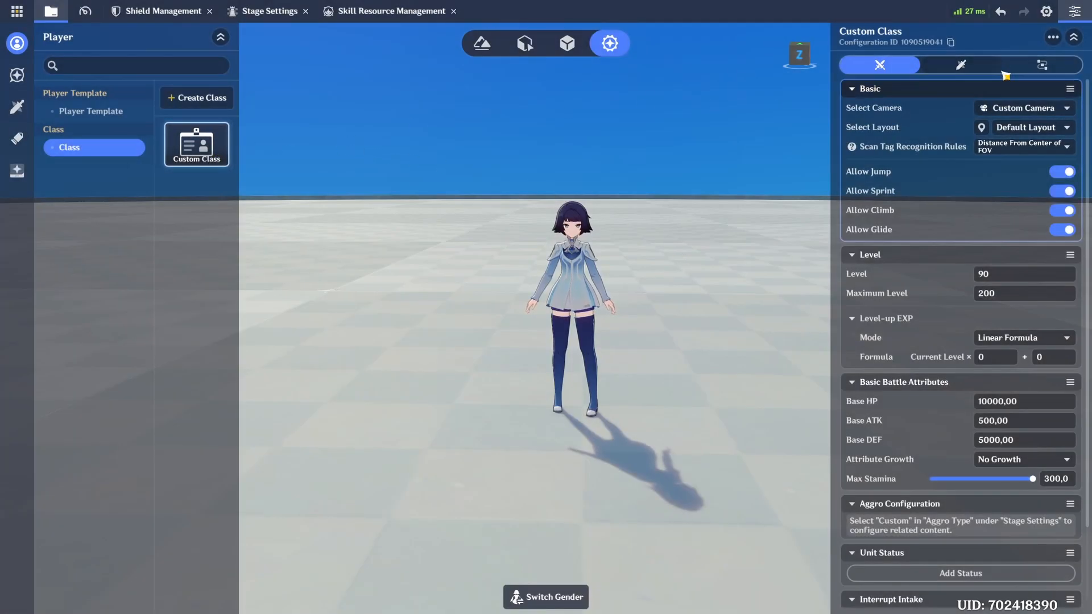
pyautogui.click(972, 65)
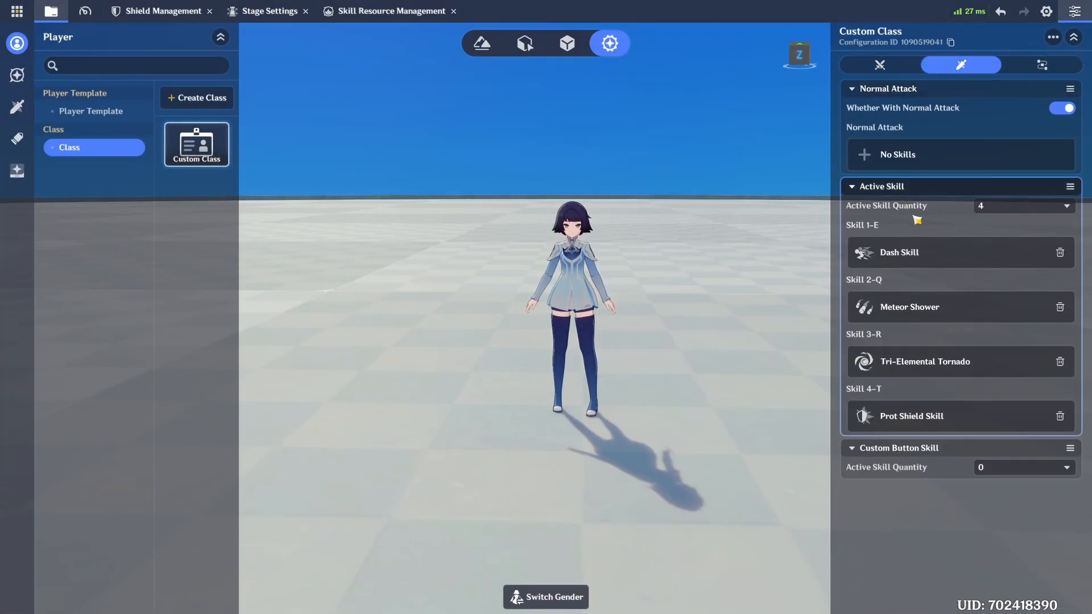
# - Check the available active skill quantities and the Dash Skill assigned to Skill 1-E in Custom Class, keeping both settings
pyautogui.click(1005, 210)
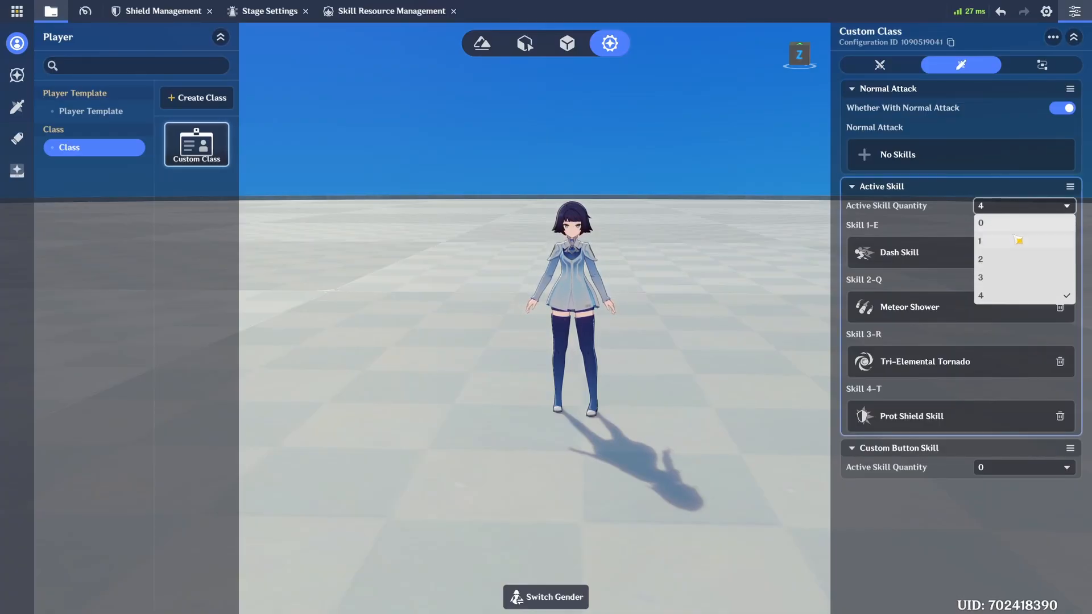
pyautogui.click(980, 211)
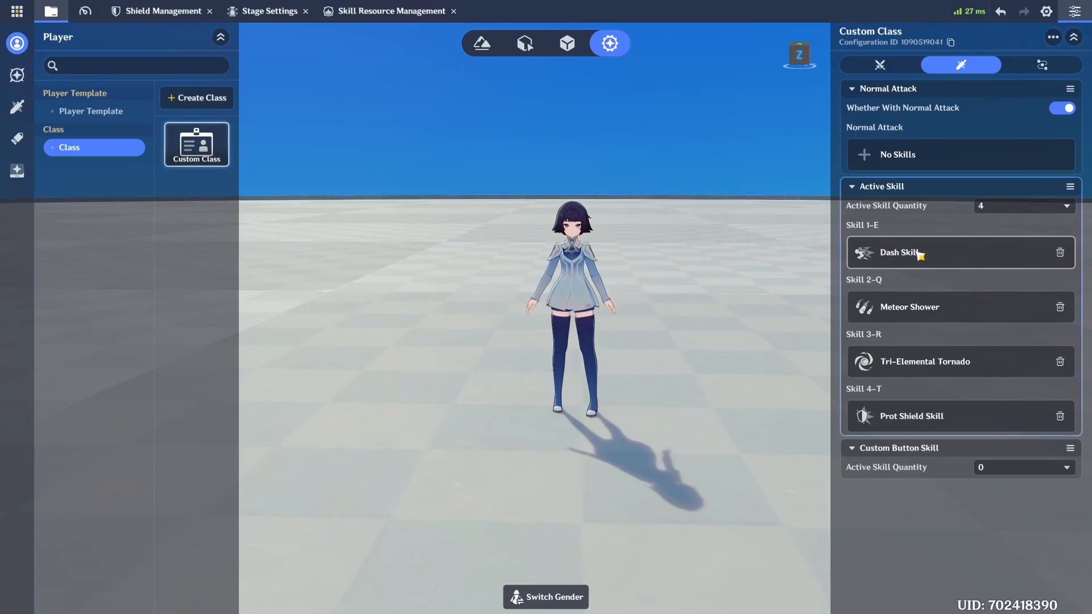
pyautogui.click(916, 252)
pyautogui.click(679, 395)
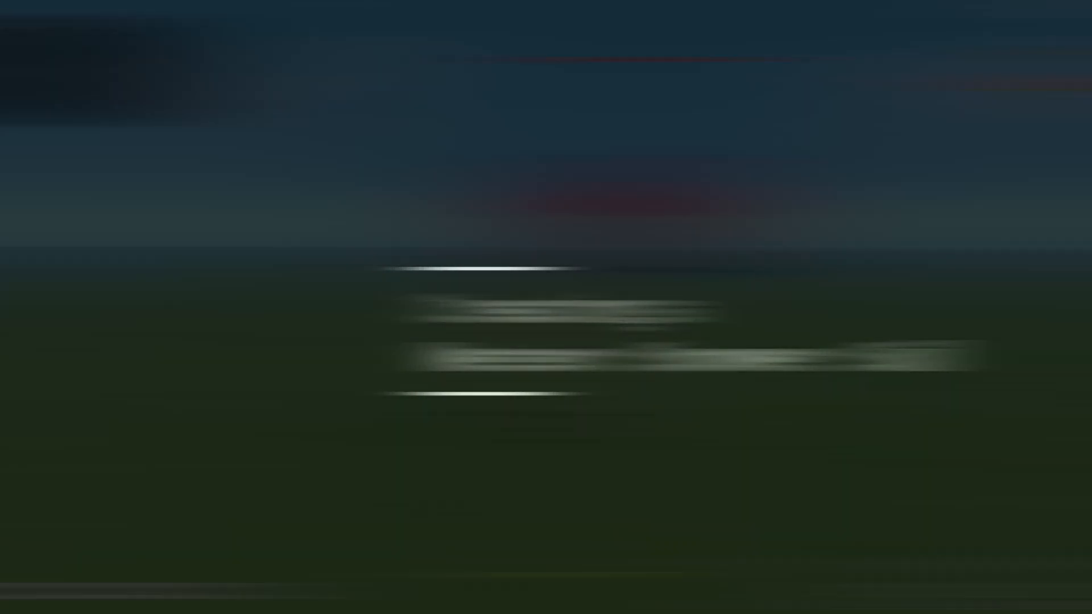
# - Test the Meteor Shower skill in the test play by approaching the dragon and casting it, moving between casts
pyautogui.press('a')
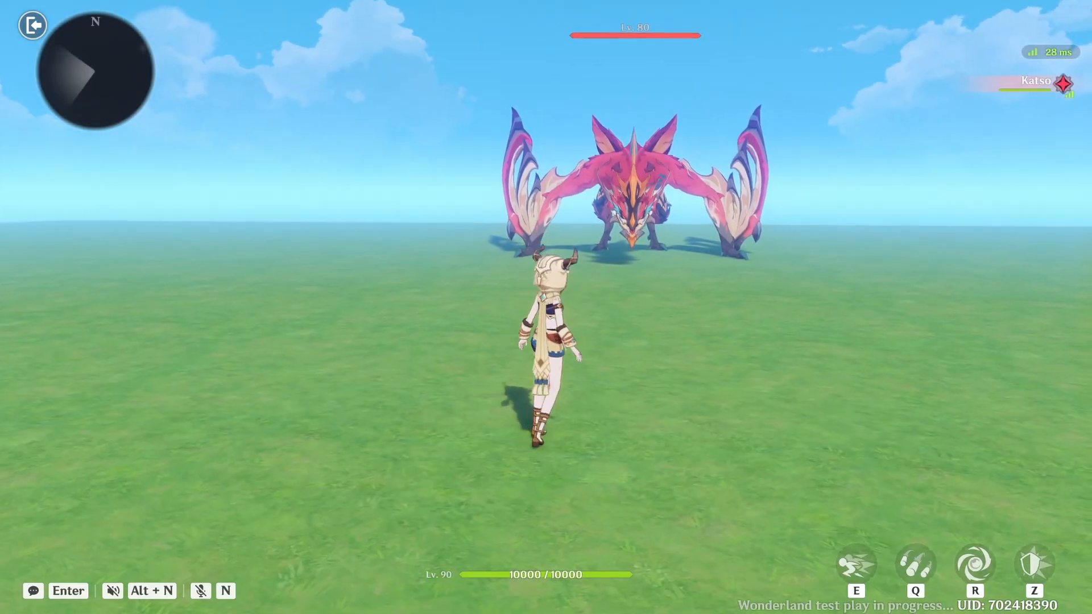
pyautogui.press('d')
pyautogui.press('w')
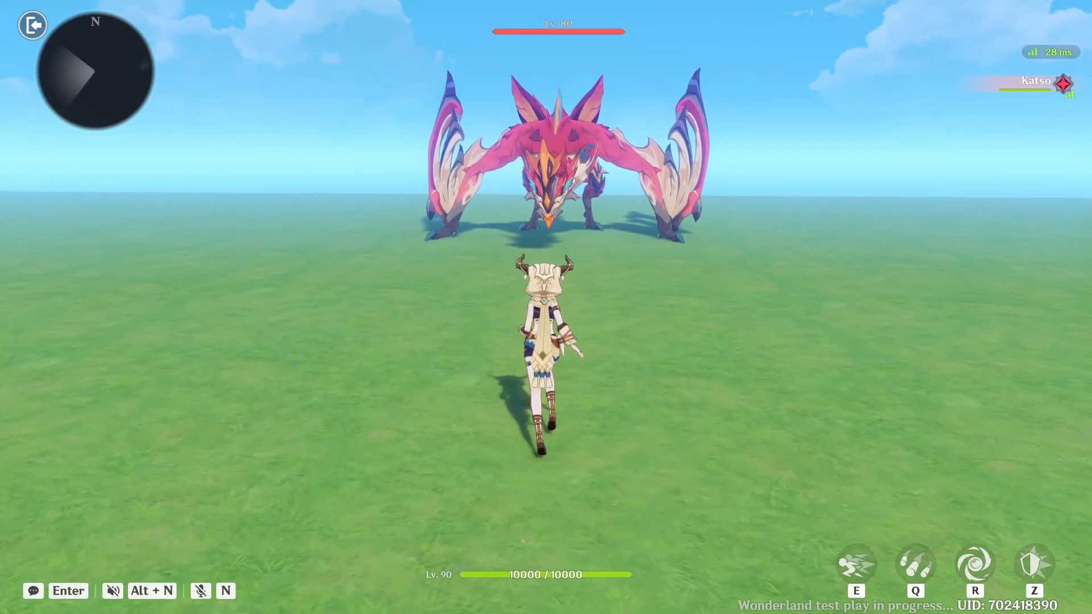
pyautogui.press('q')
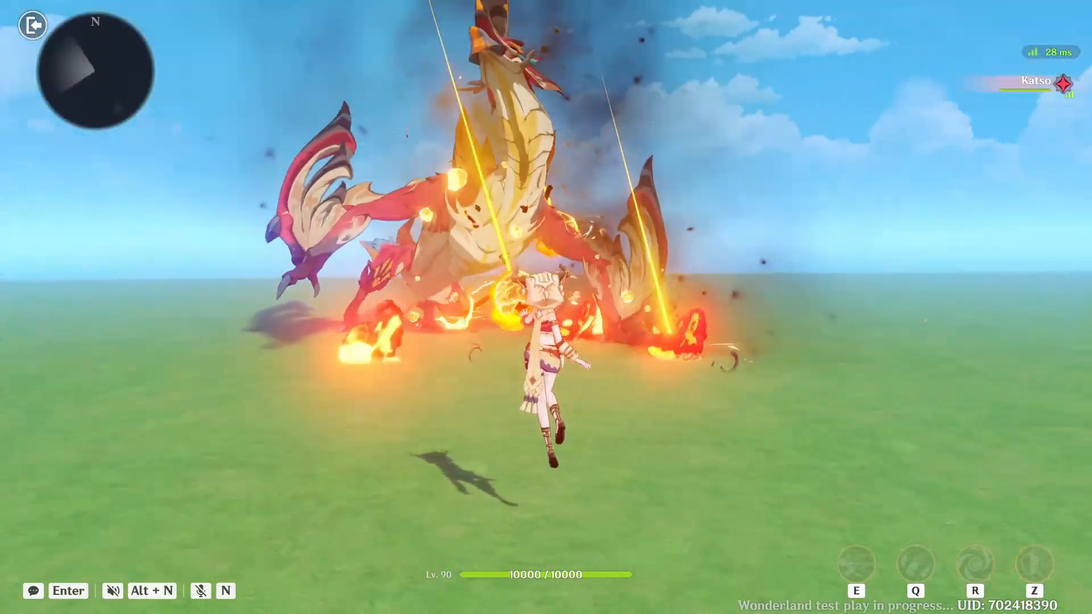
pyautogui.press('a')
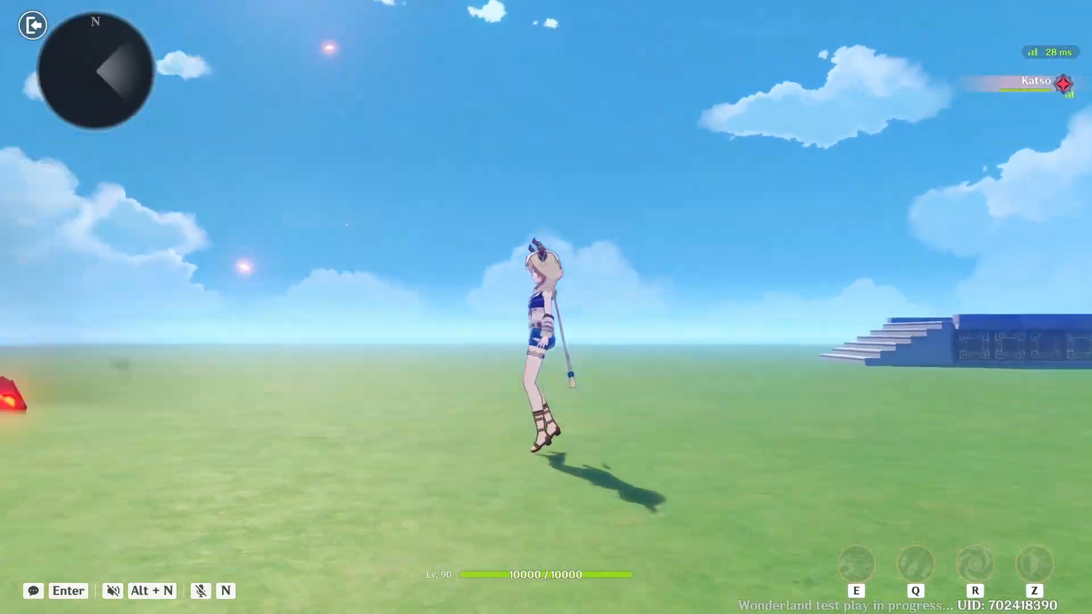
pyautogui.press('w')
pyautogui.press('q')
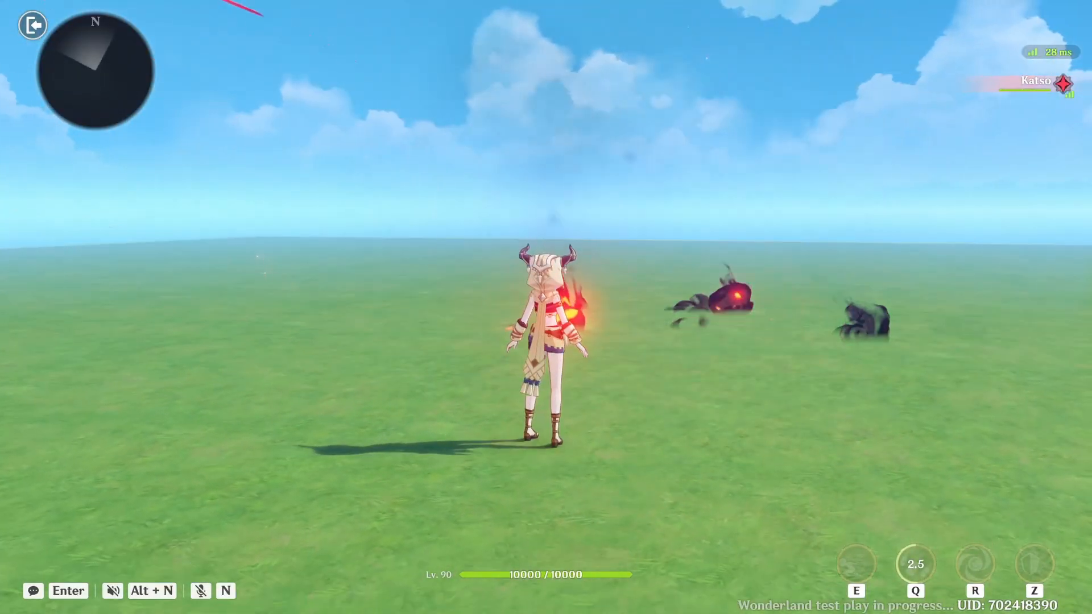
pyautogui.press('a')
pyautogui.press('w')
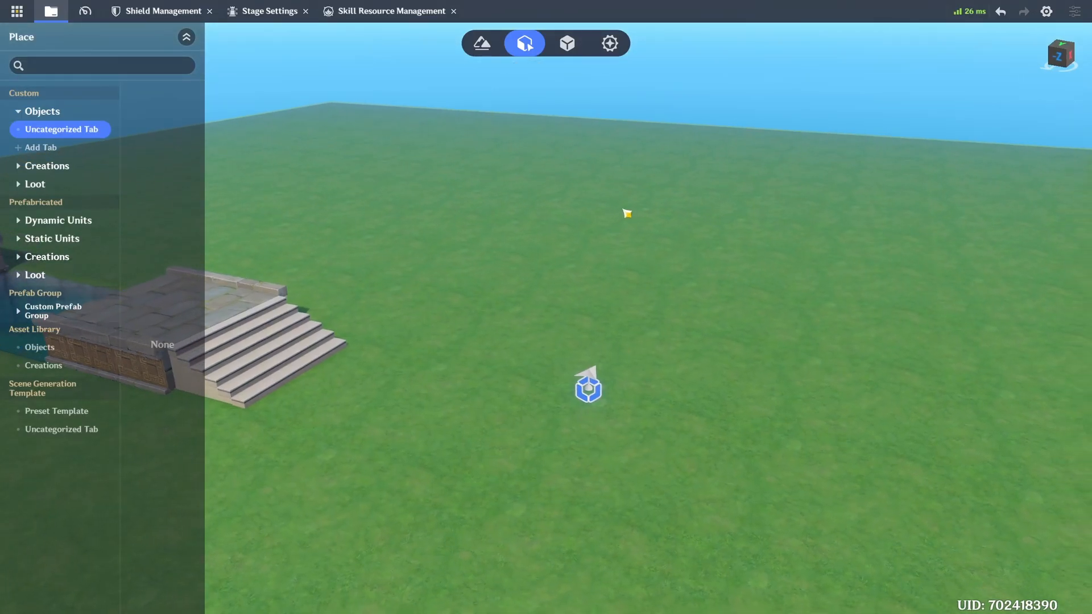
# - Open the local projectiles in the combat presets and select the Meteor Storm projectile
pyautogui.click(609, 43)
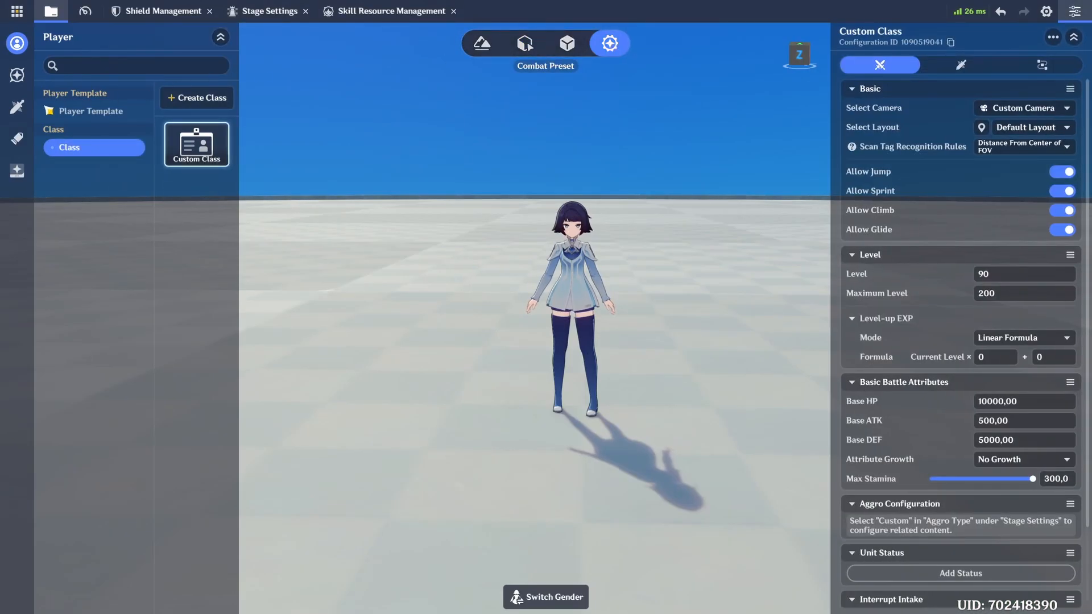
pyautogui.click(17, 139)
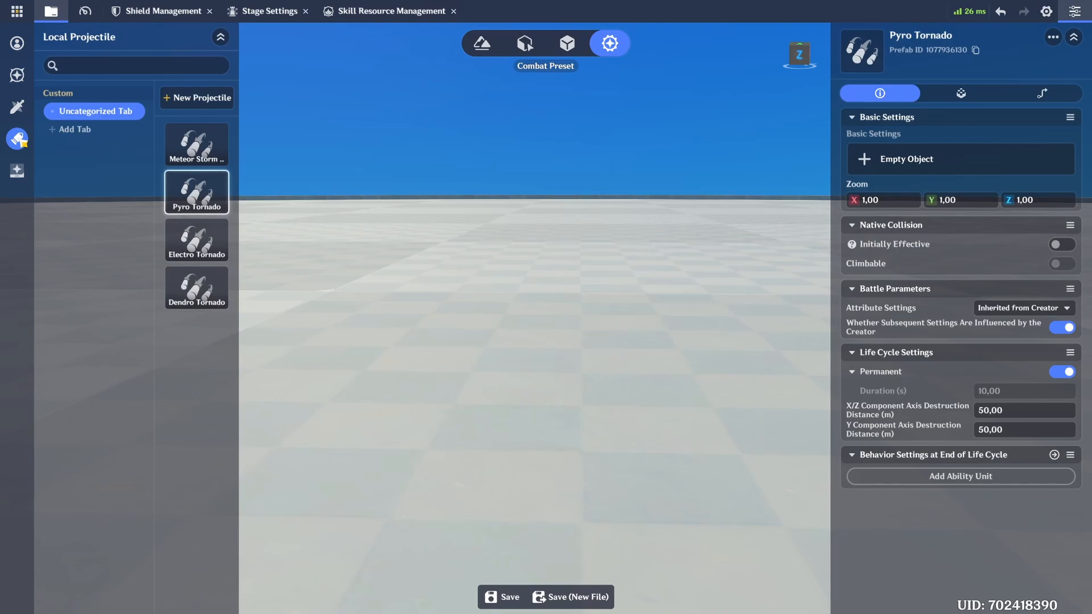
pyautogui.click(199, 149)
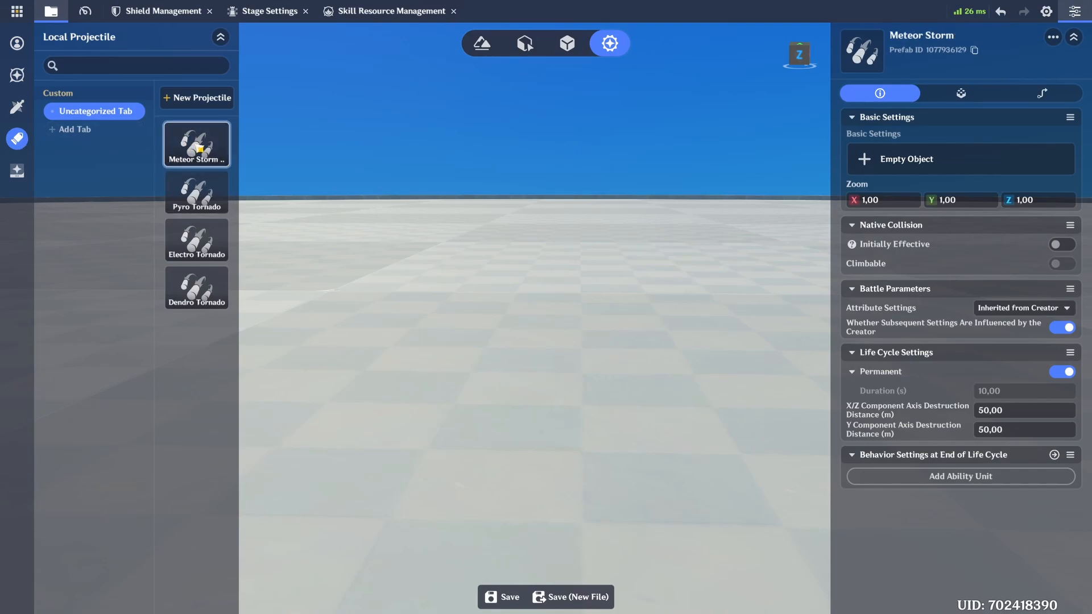
# - Create a new projectile named Meteor Shower Projectile in the Uncategorized Tab category
pyautogui.click(200, 99)
pyautogui.click(577, 289)
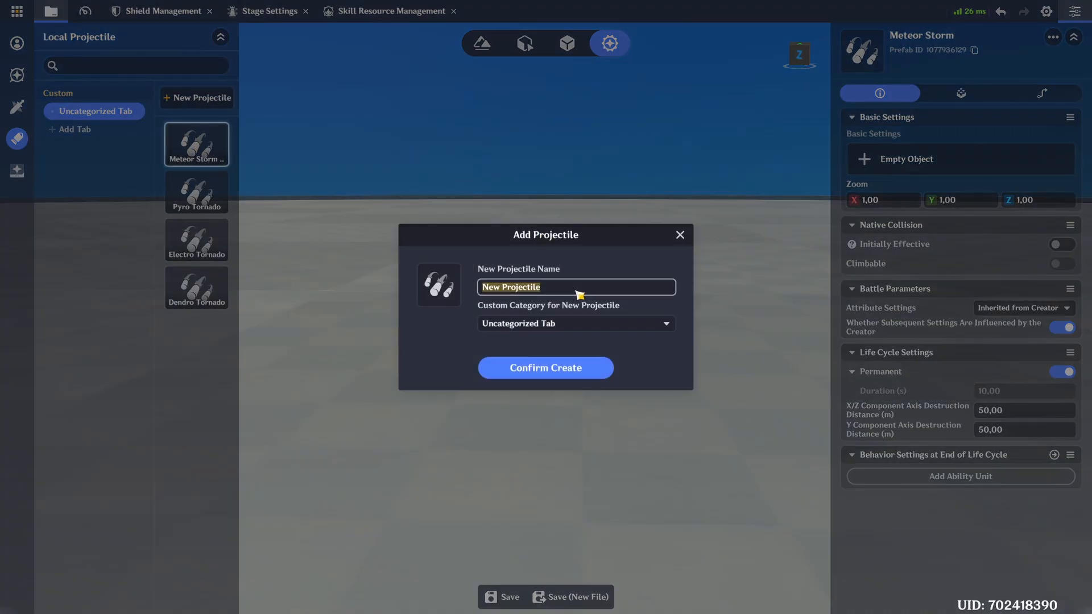
pyautogui.write('Meteor Shower')
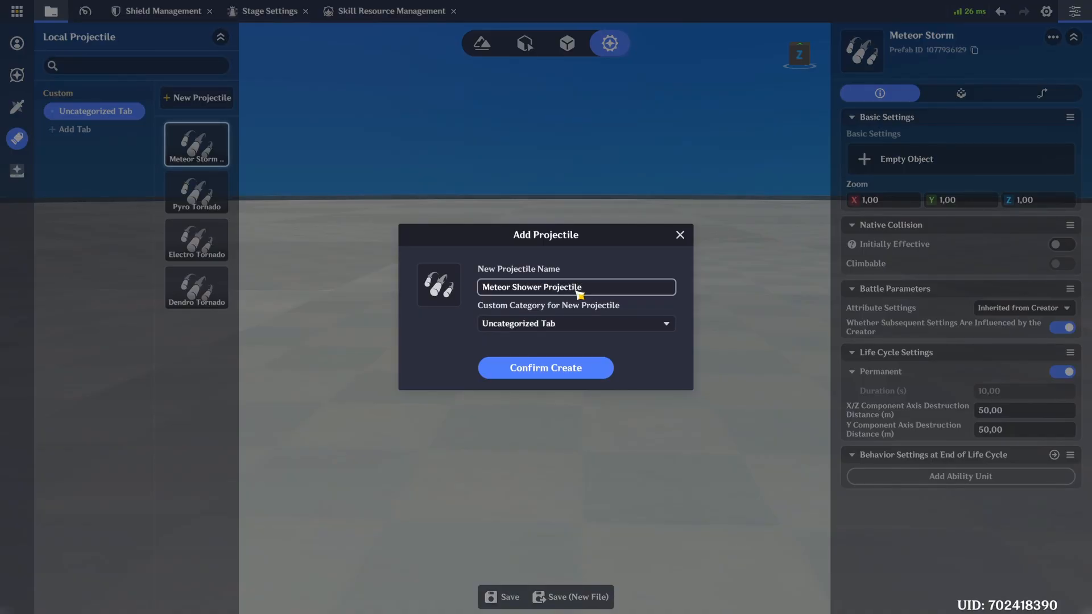
pyautogui.click(543, 368)
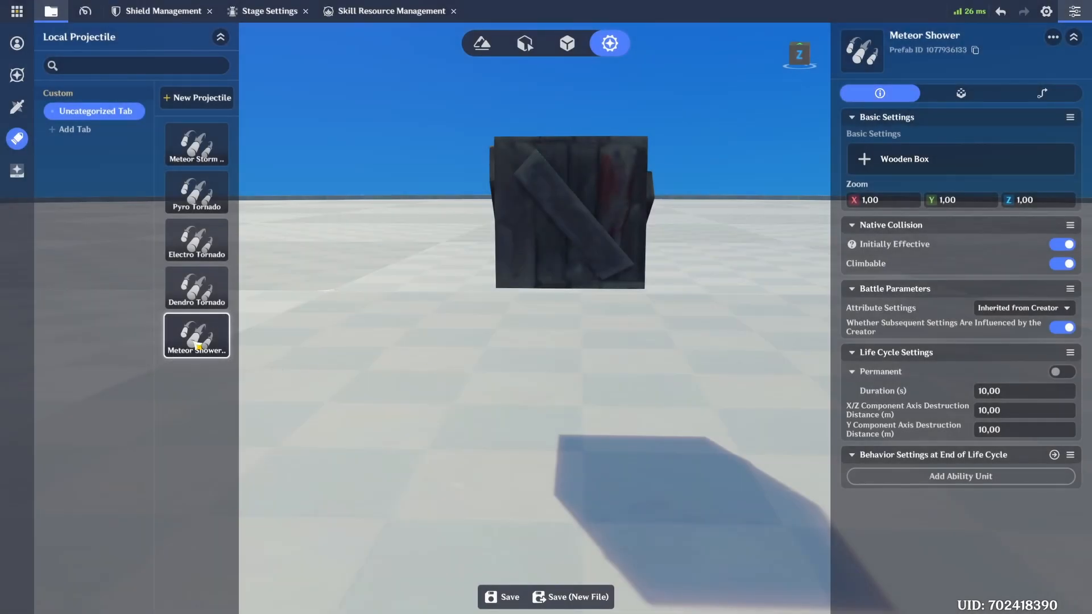
# - Replace the new Meteor Shower projectile's Wooden Box model with Empty Object
pyautogui.click(610, 205)
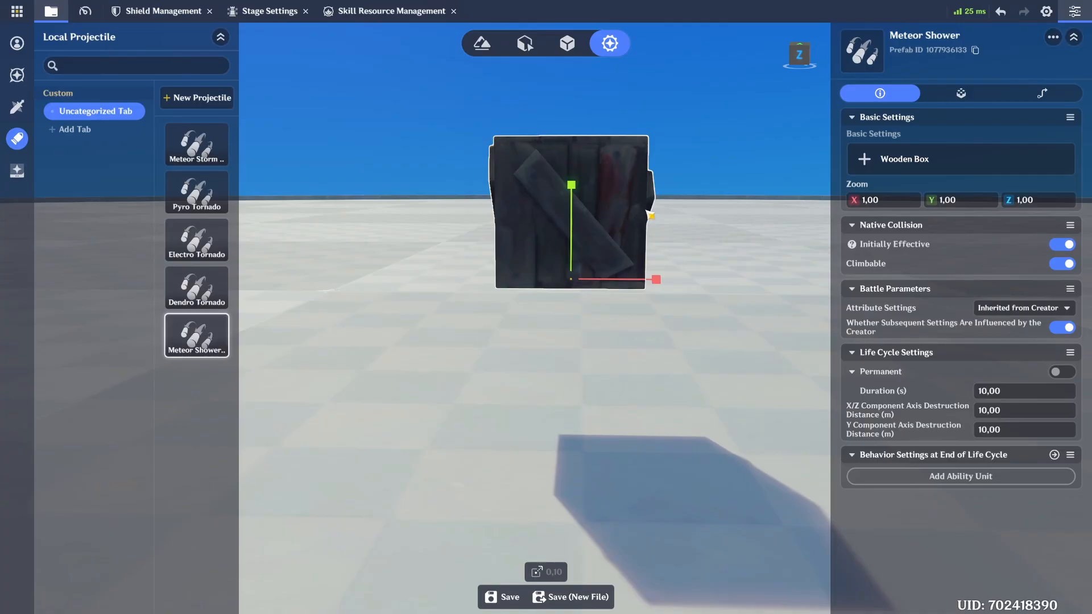
pyautogui.click(649, 372)
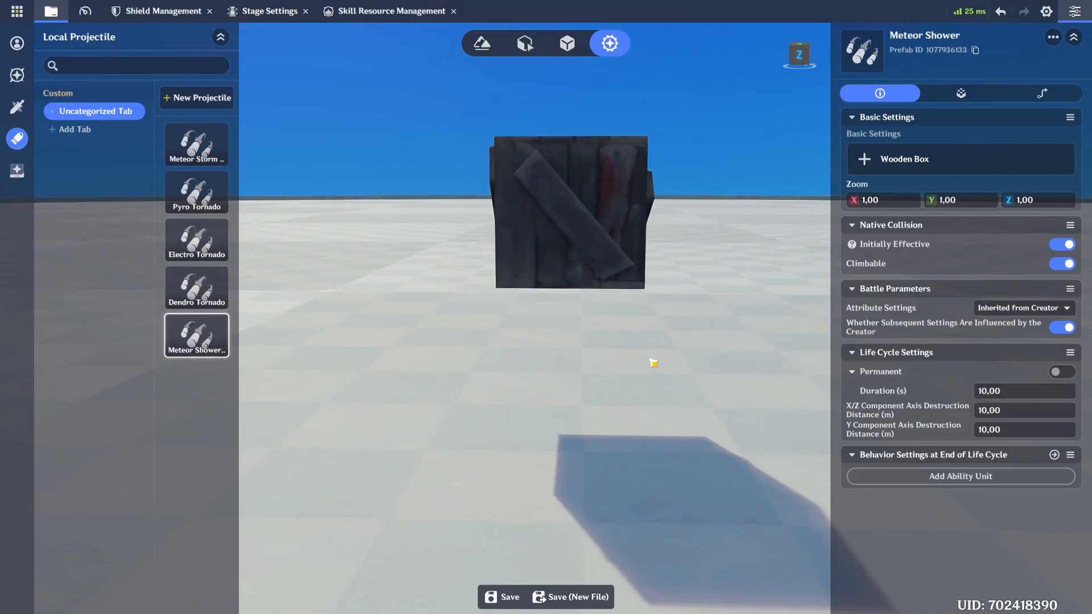
pyautogui.click(960, 159)
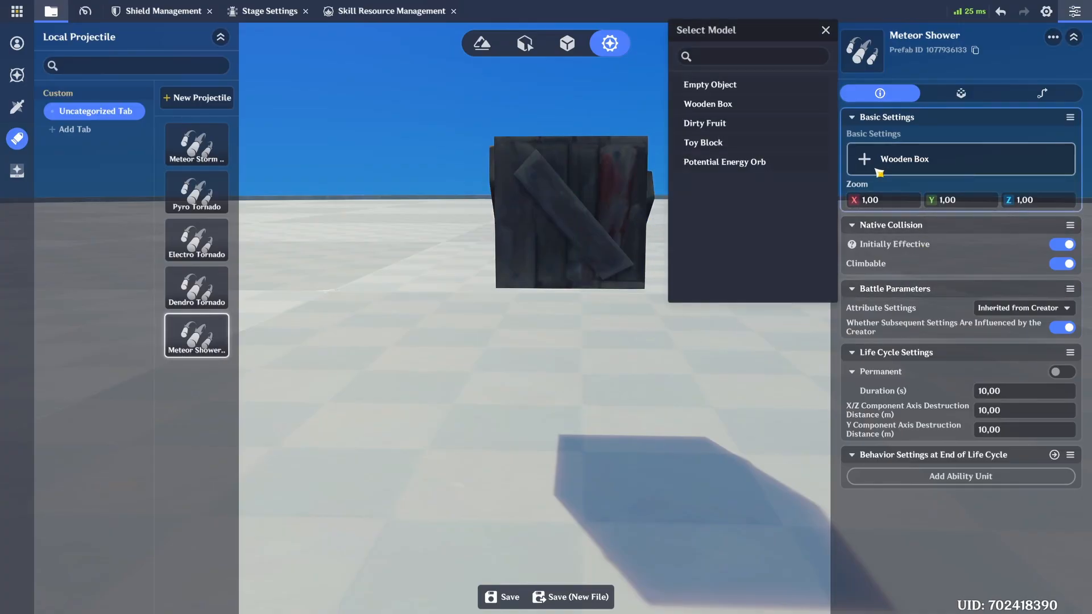
pyautogui.click(720, 85)
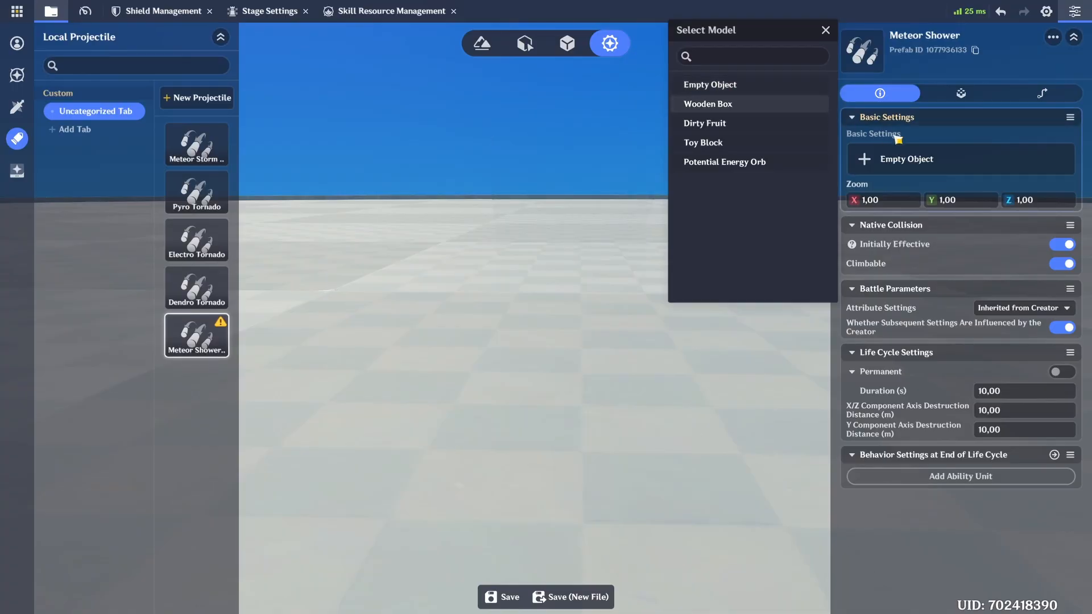
# - Turn off the projectile's initial native collision, make it permanent, and set its X/Z and Y destruction distances to 50 m
pyautogui.click(1062, 245)
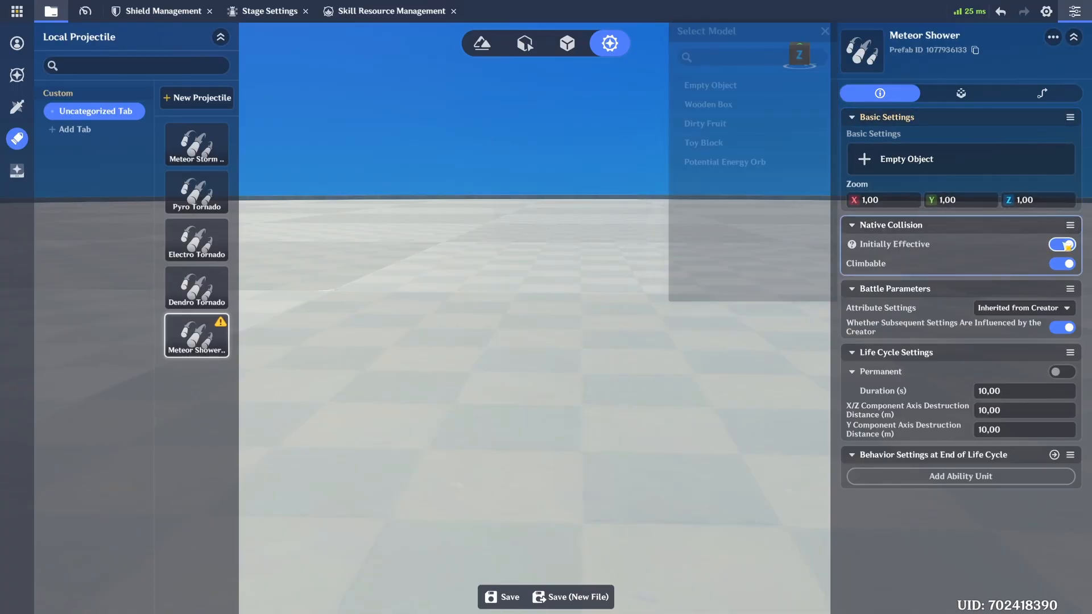
pyautogui.click(1061, 371)
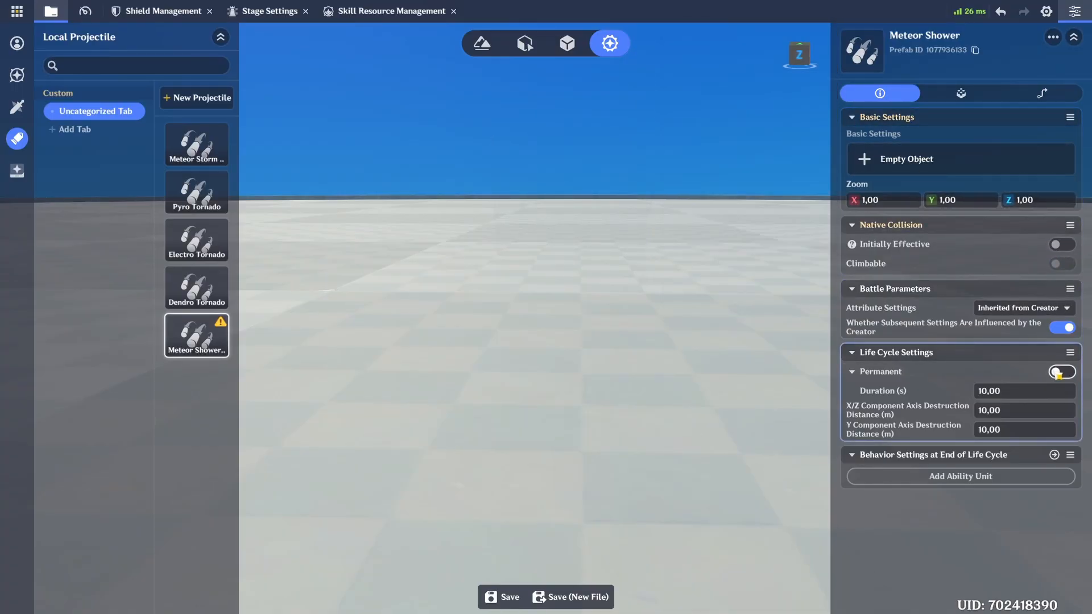
pyautogui.write('50')
pyautogui.click(1015, 436)
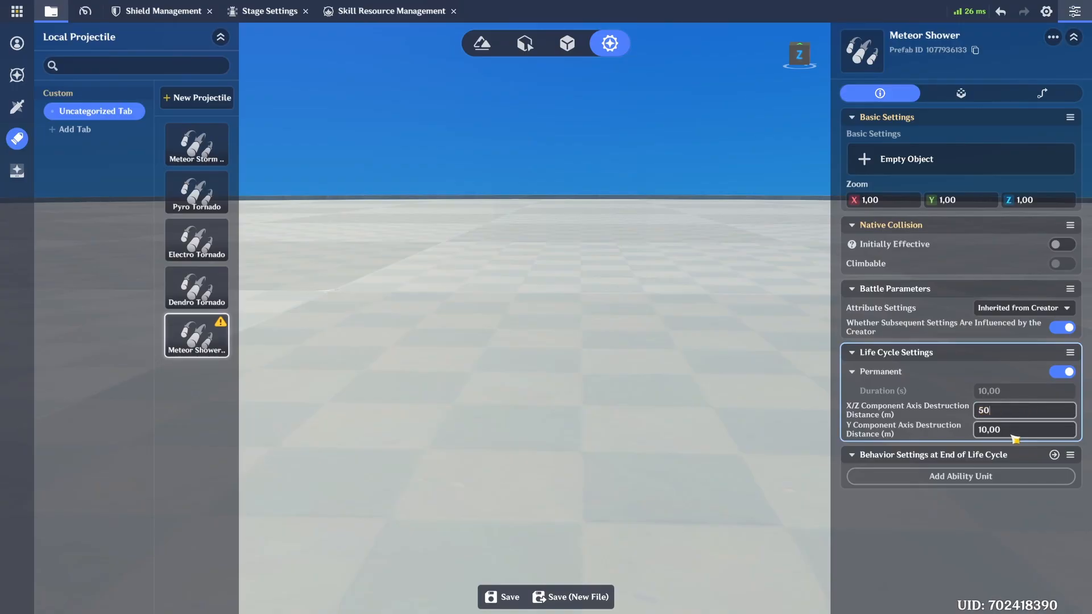
pyautogui.write('50')
pyautogui.press('Return')
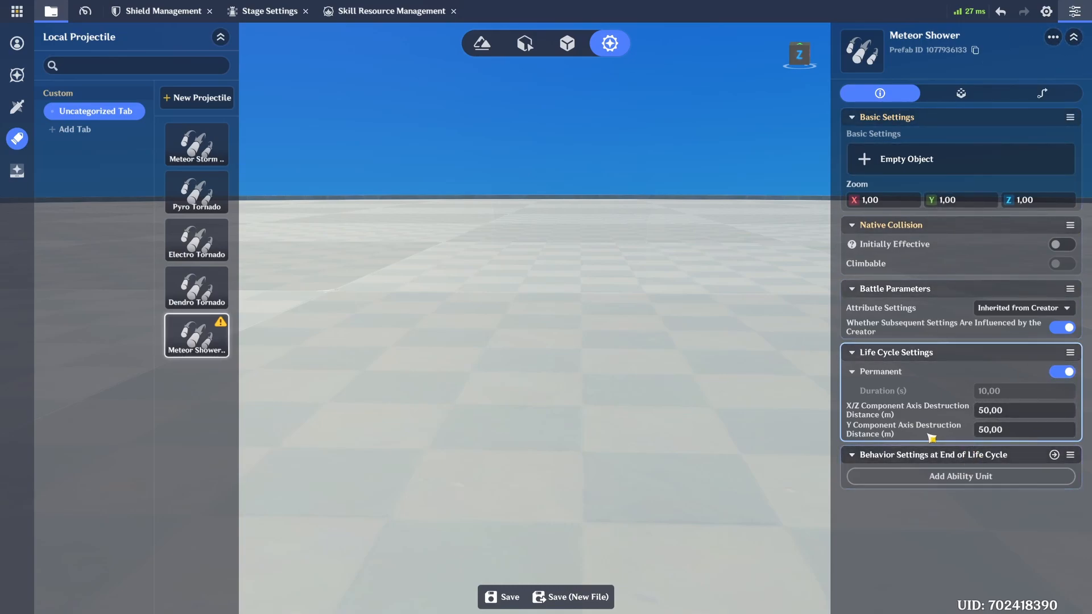
# - Delete the newly created Meteor Shower projectile
pyautogui.rightClick(202, 337)
pyautogui.click(220, 382)
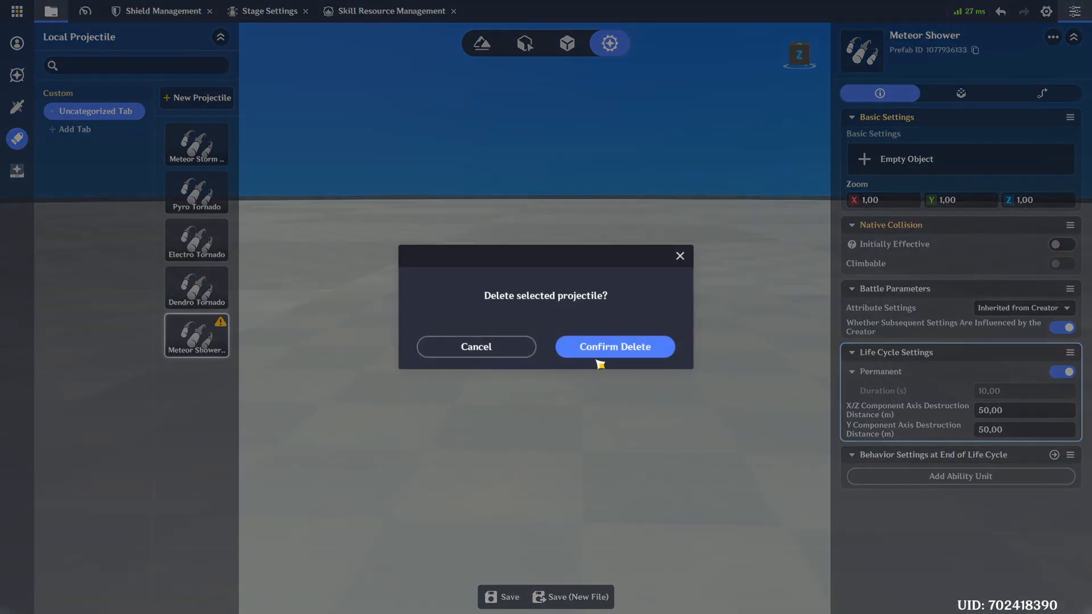
pyautogui.click(615, 347)
# - Examine the asset, attachment and zoom settings of the three looping effects in Meteor Storm's VFX Playing group
pyautogui.click(959, 92)
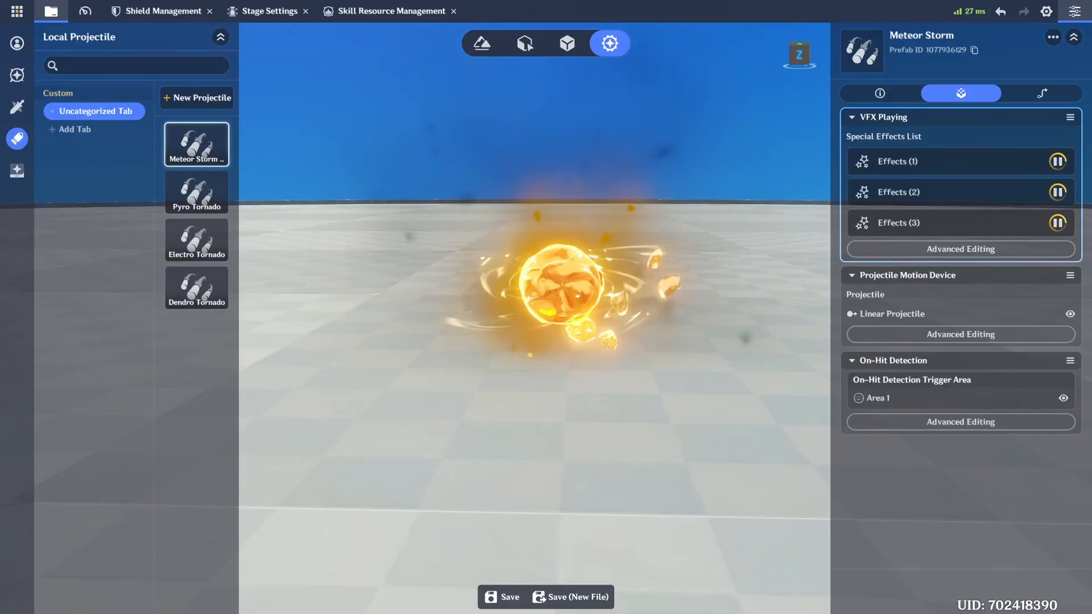
pyautogui.click(978, 251)
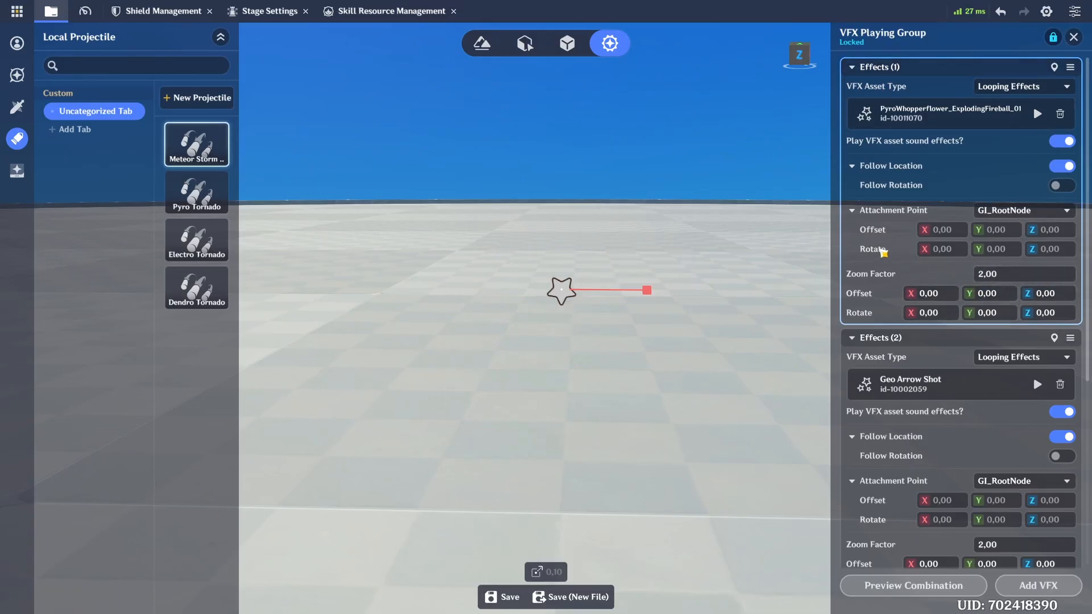
pyautogui.scroll(-5, 858, 246)
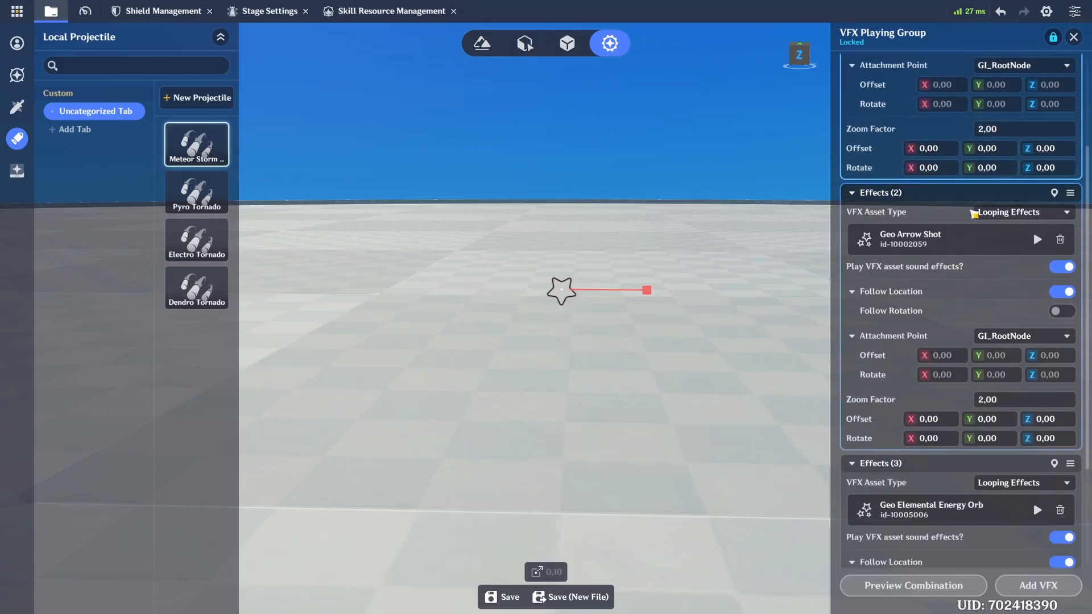
pyautogui.scroll(-2, 898, 233)
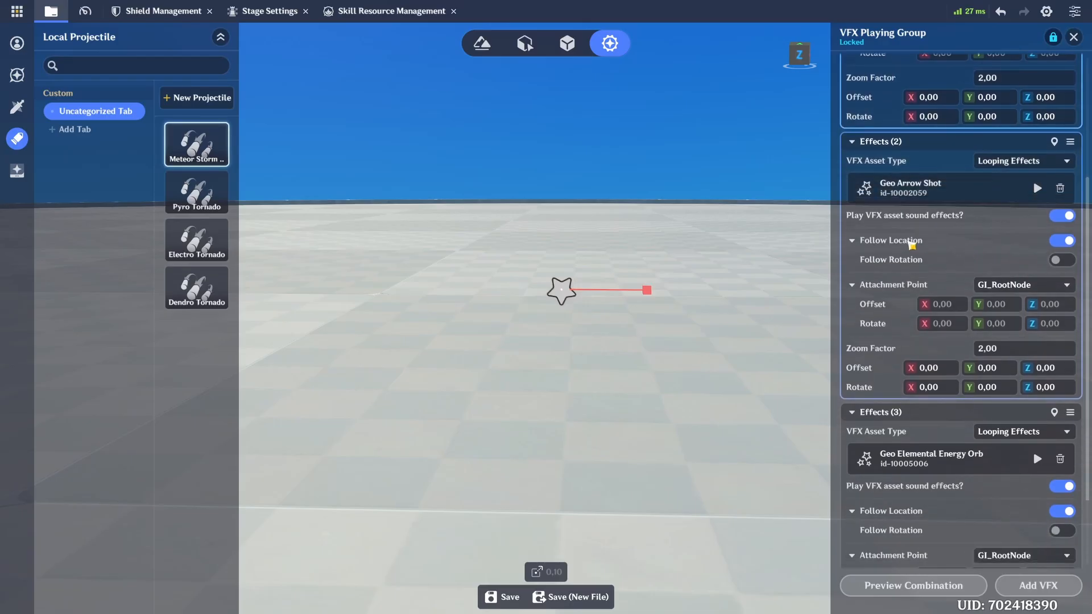
pyautogui.scroll(-2, 907, 242)
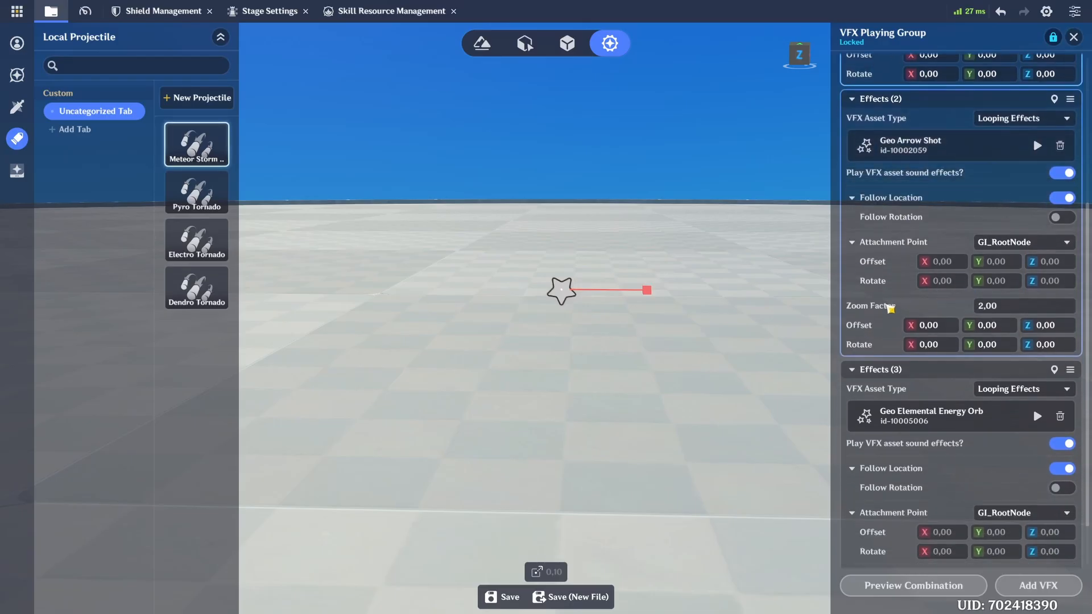
pyautogui.scroll(-2, 910, 313)
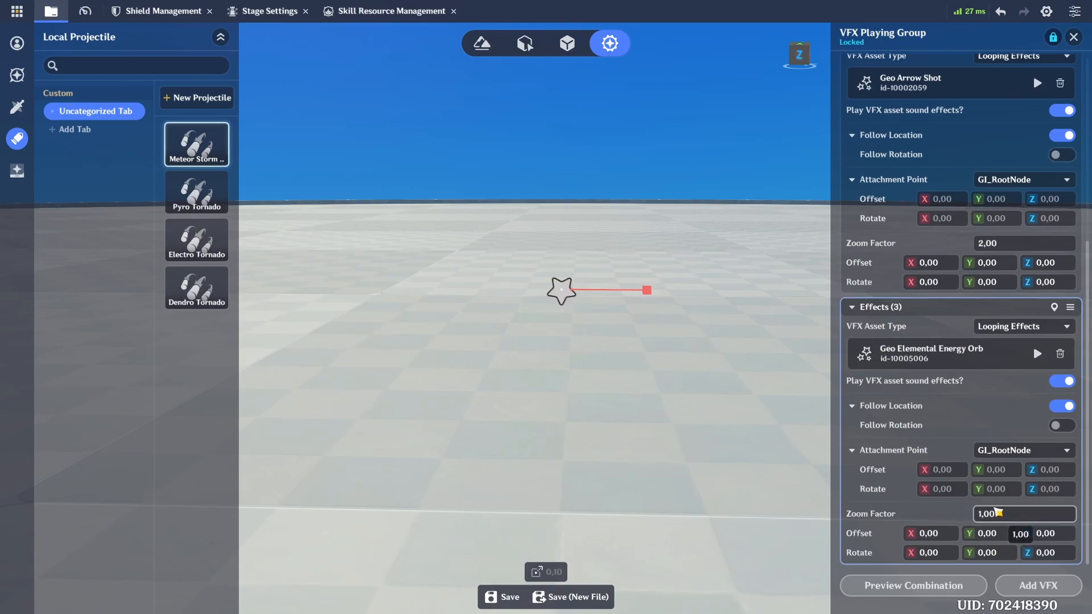
pyautogui.click(1073, 37)
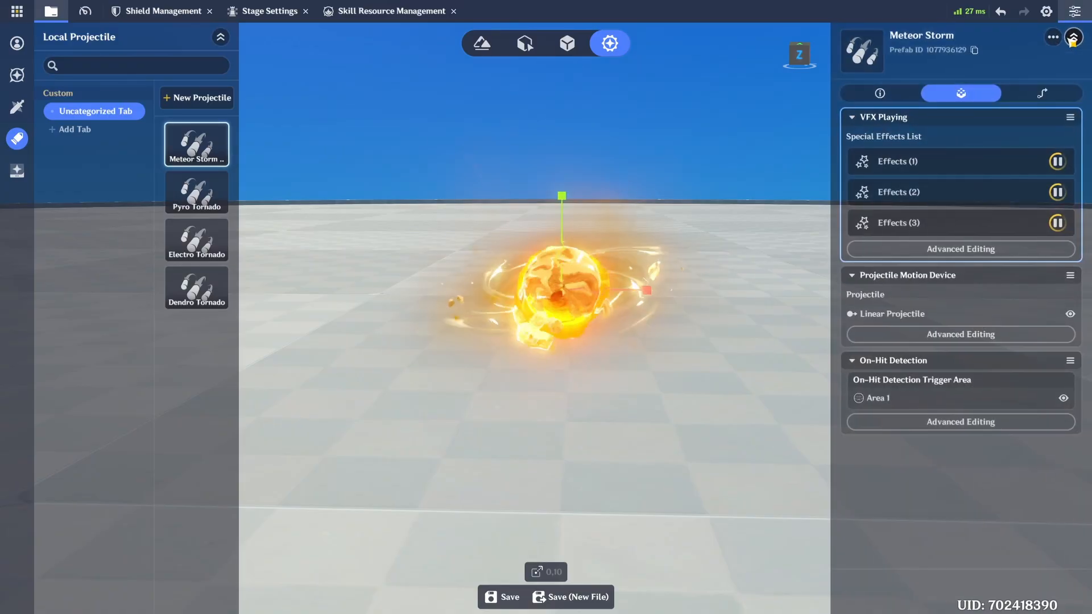
# - Review Meteor Storm's linear projectile motion settings and preview its current motion
pyautogui.click(942, 336)
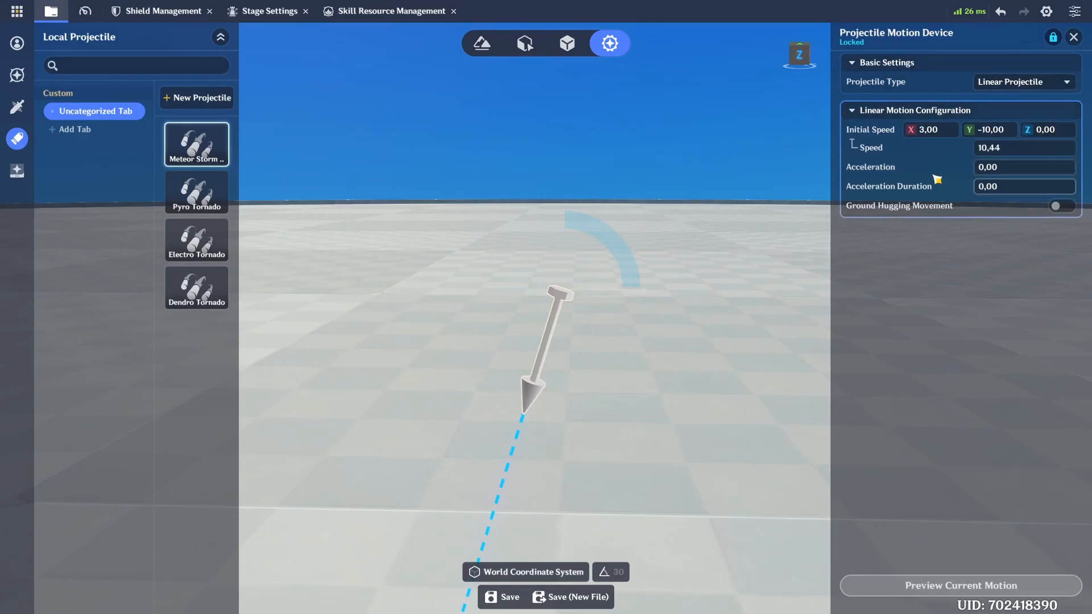
pyautogui.scroll(-5, 690, 222)
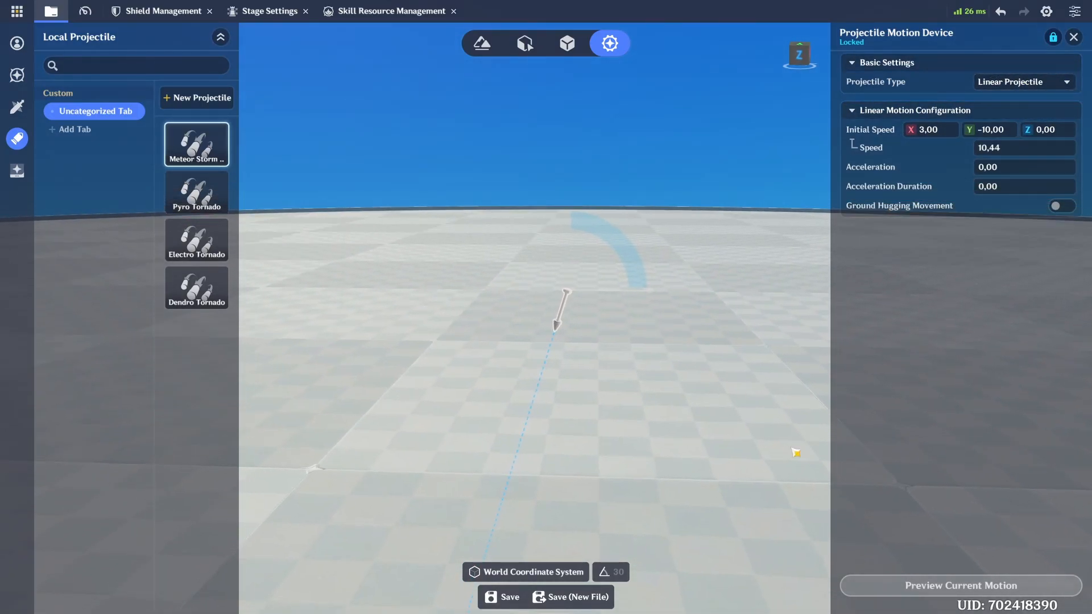
pyautogui.click(969, 587)
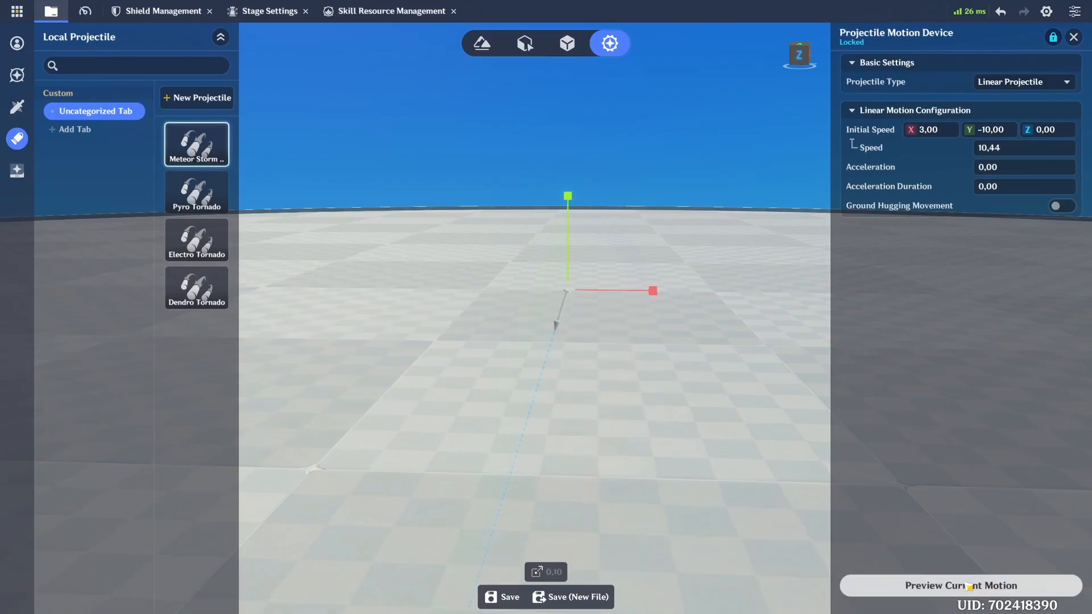
pyautogui.click(968, 587)
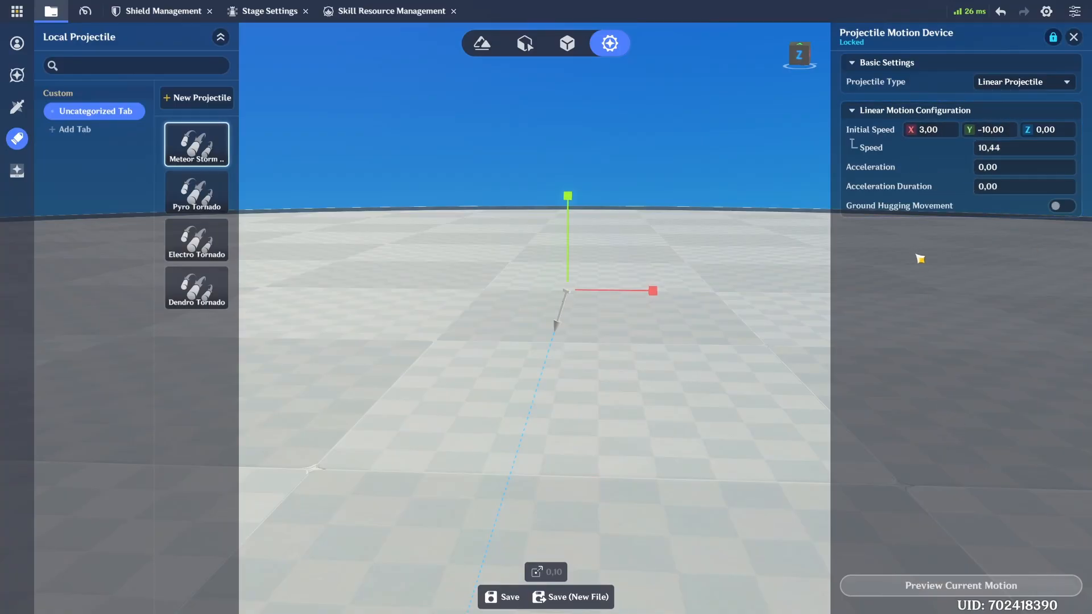
# - Set the linear projectile's initial speed to X 0 and Z 3, and preview the resulting motion from another angle
pyautogui.click(935, 130)
pyautogui.press('BackSpace')
pyautogui.click(1046, 132)
pyautogui.write('3')
pyautogui.click(1018, 312)
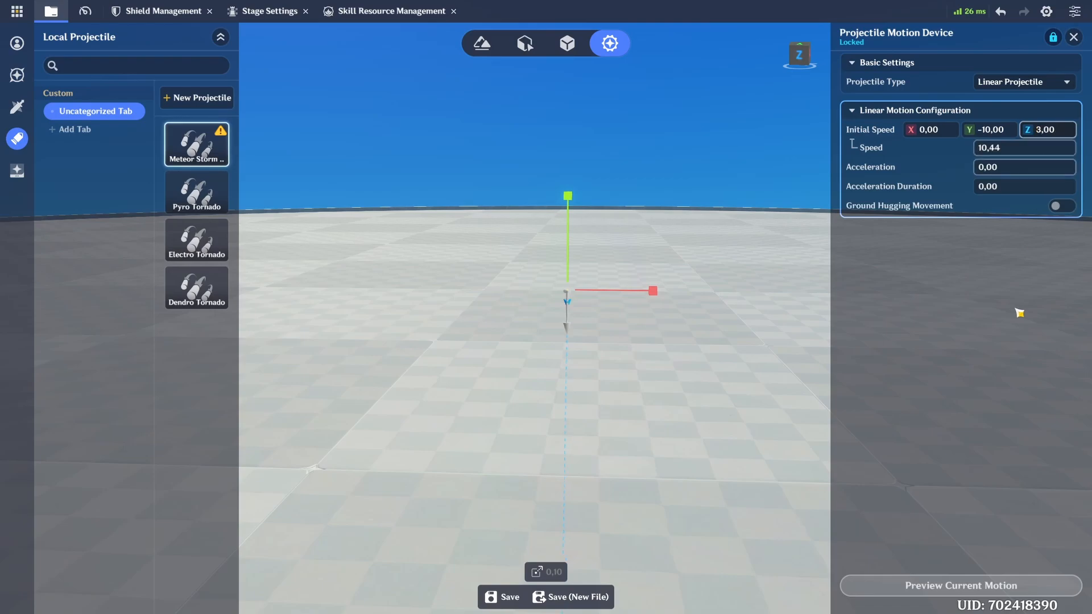
pyautogui.moveTo(680, 233); pyautogui.dragTo(896, 528, button='right')
pyautogui.click(943, 585)
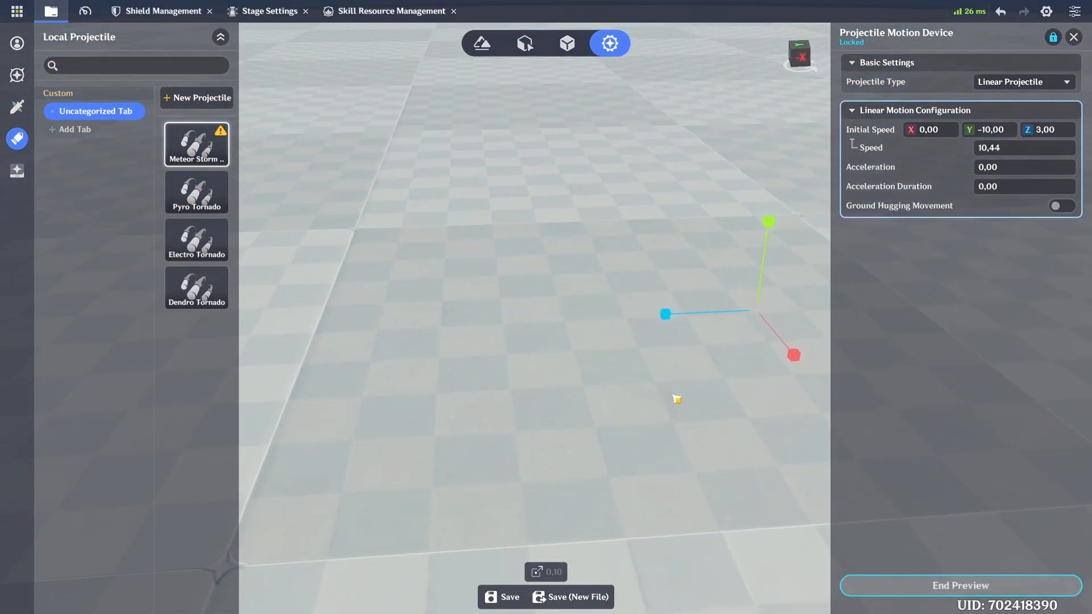
pyautogui.click(949, 585)
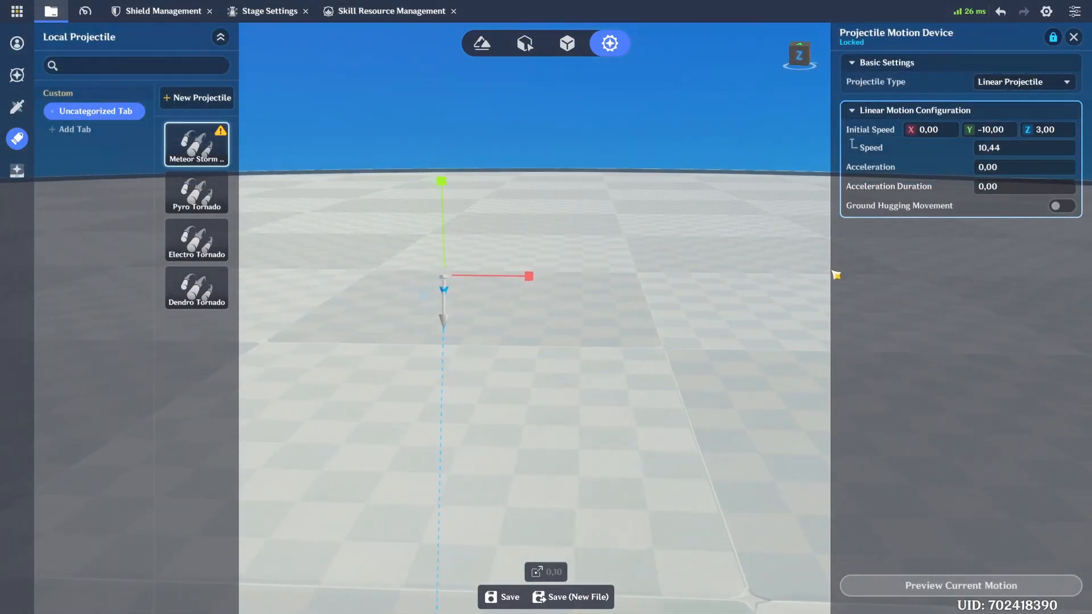
# - Restore the projectile's initial speed to X 3 and Z 0, and leave the motion device settings
pyautogui.click(953, 131)
pyautogui.write('3')
pyautogui.click(1060, 130)
pyautogui.write('0')
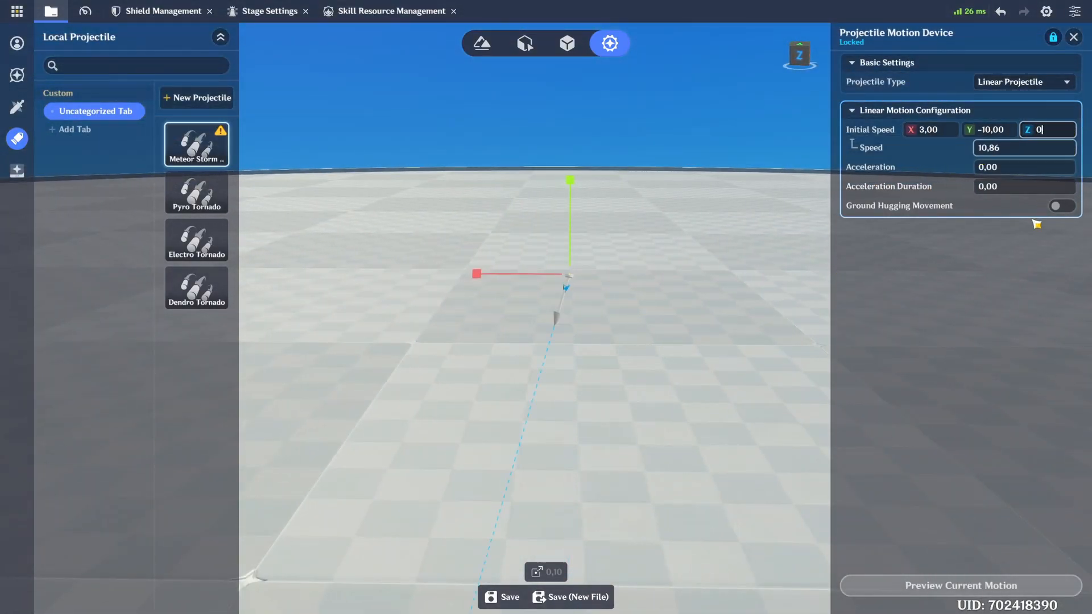
pyautogui.click(1001, 298)
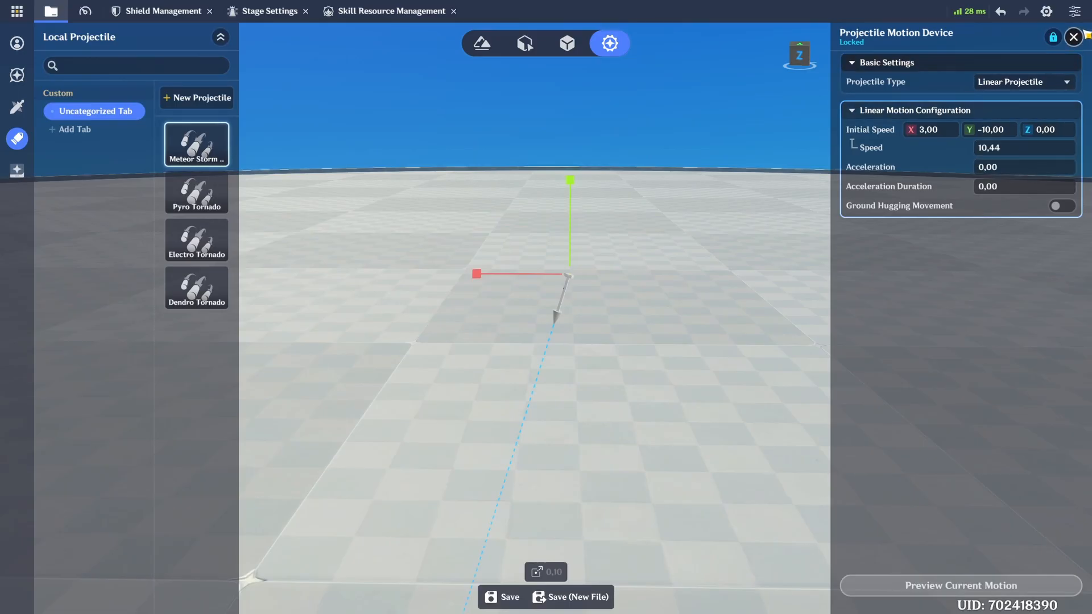
pyautogui.click(1074, 37)
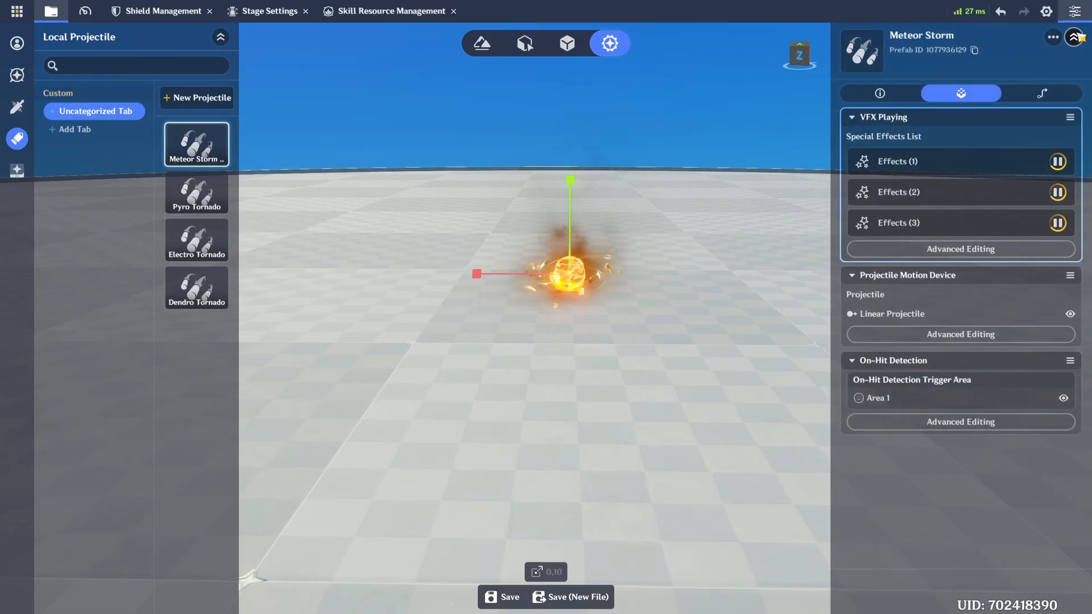
# - Examine the hitbox, target filter, attack parameters and on-hit performance settings of Meteor Storm's Meteor Explosion ability unit
pyautogui.click(1042, 93)
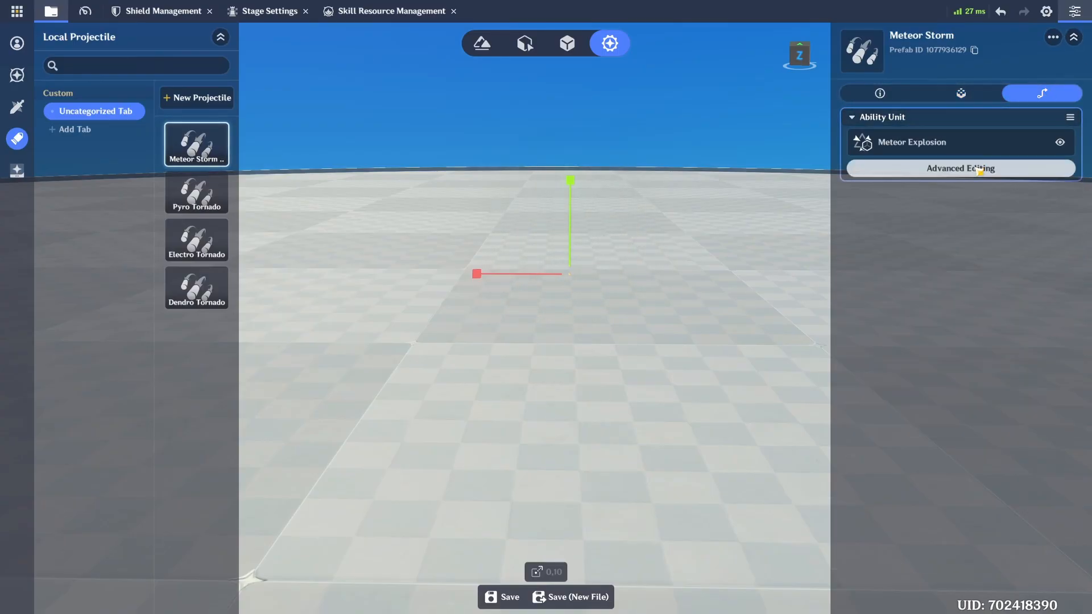
pyautogui.click(979, 169)
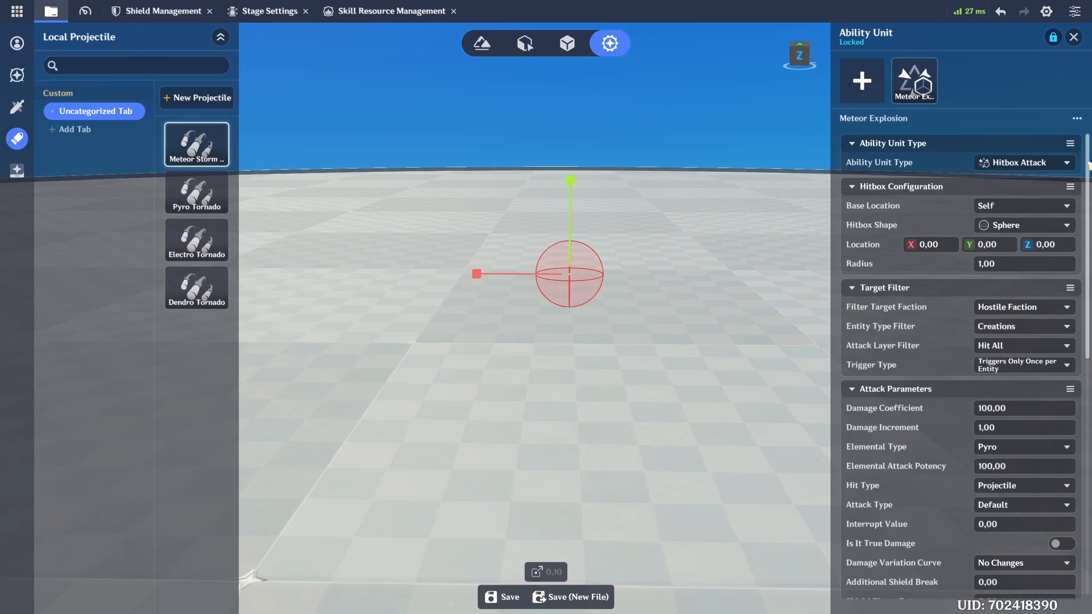
pyautogui.moveTo(1087, 162); pyautogui.dragTo(1087, 279)
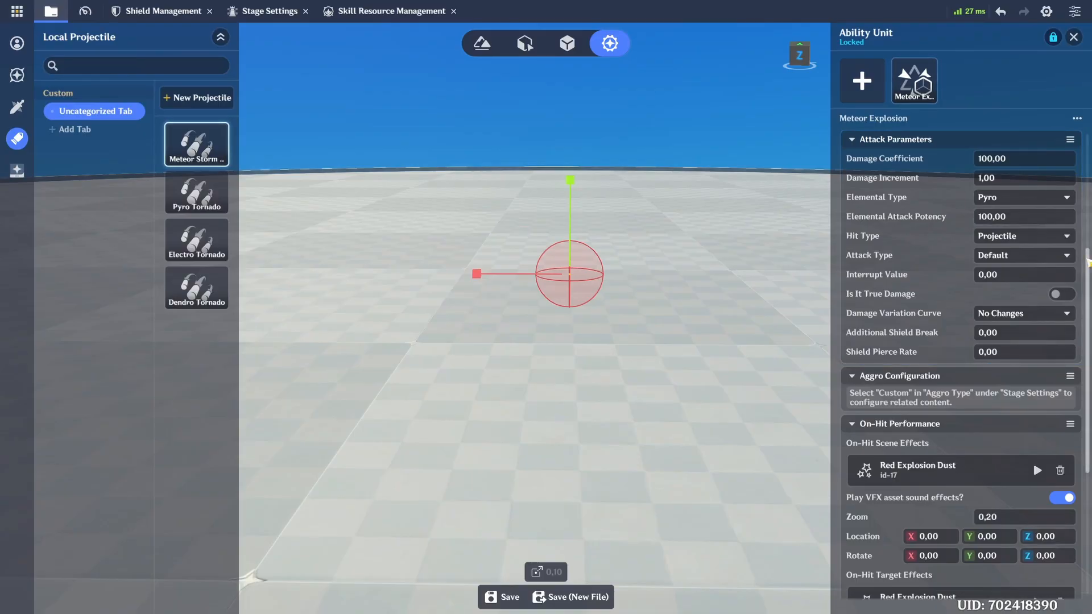
pyautogui.moveTo(1087, 261); pyautogui.dragTo(1085, 391)
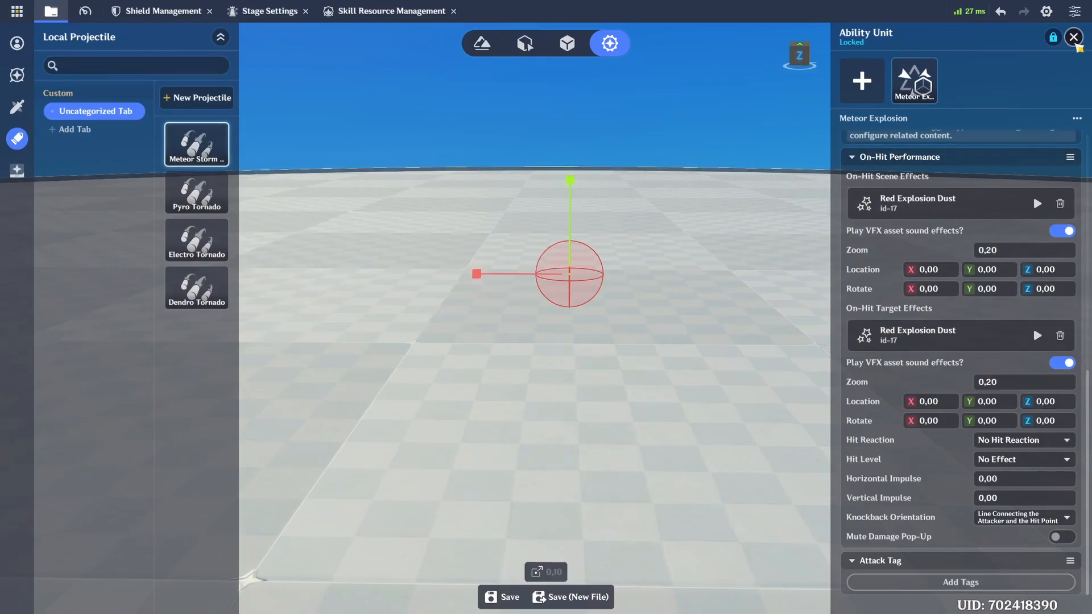
pyautogui.click(1073, 37)
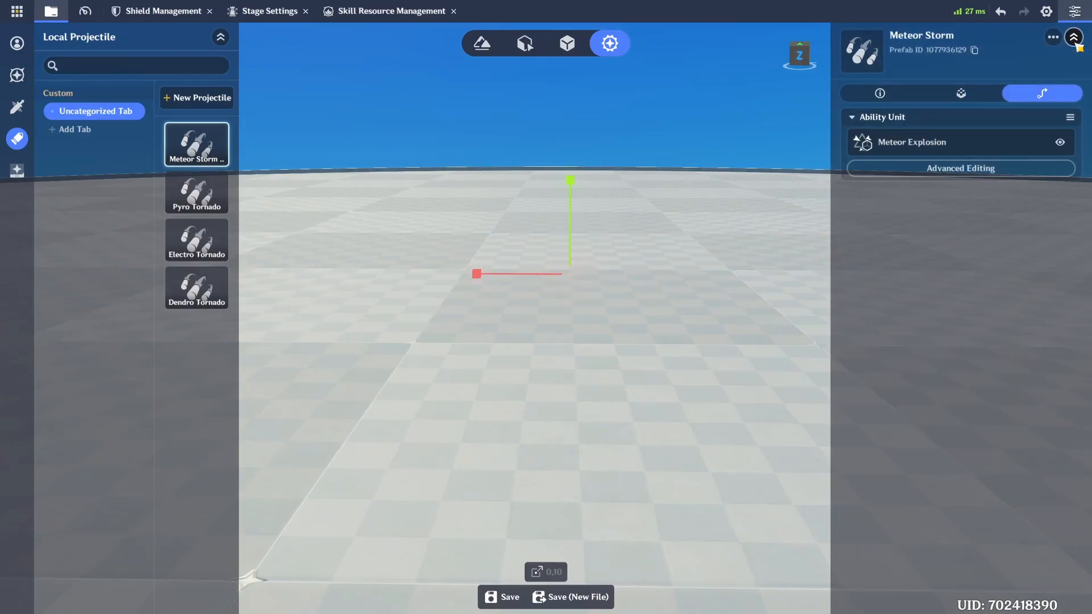
# - Review Meteor Storm's On-Hit Detection rules, its triggered ability unit and the shape of its on-hit area
pyautogui.click(961, 93)
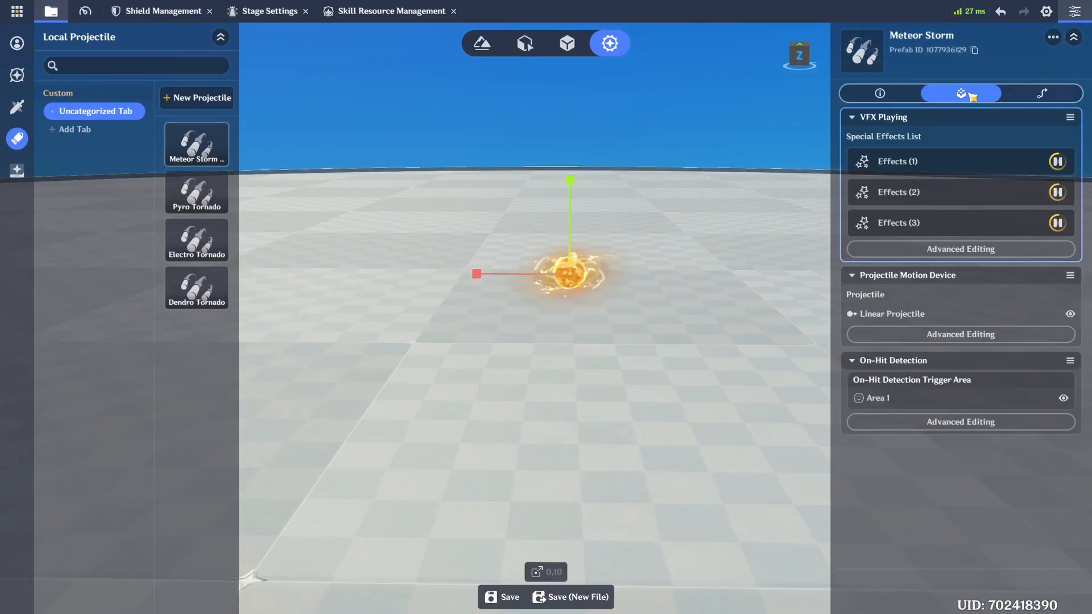
pyautogui.click(960, 421)
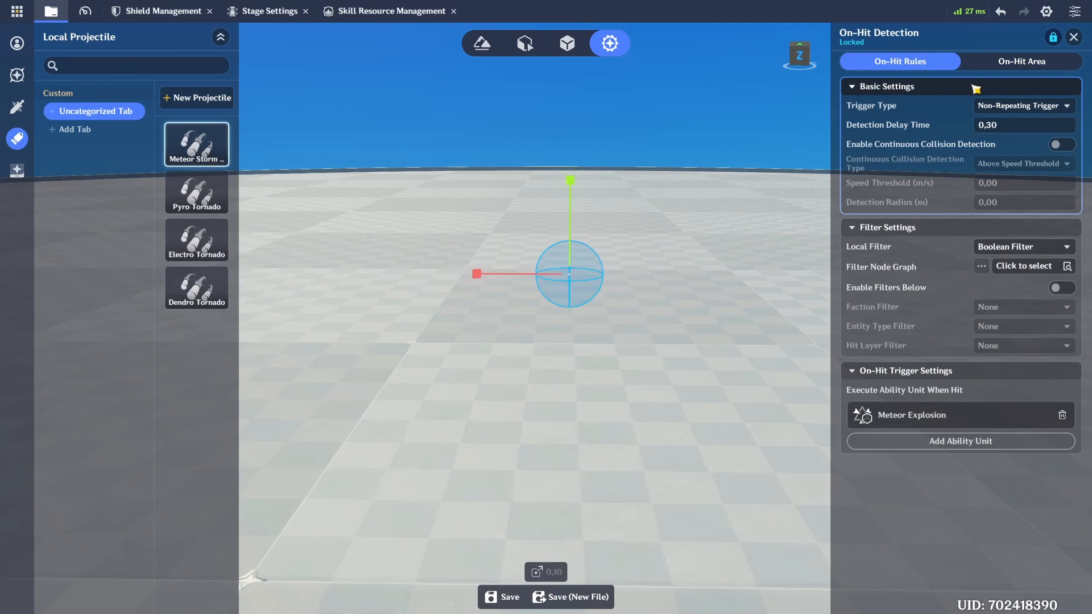
pyautogui.click(884, 440)
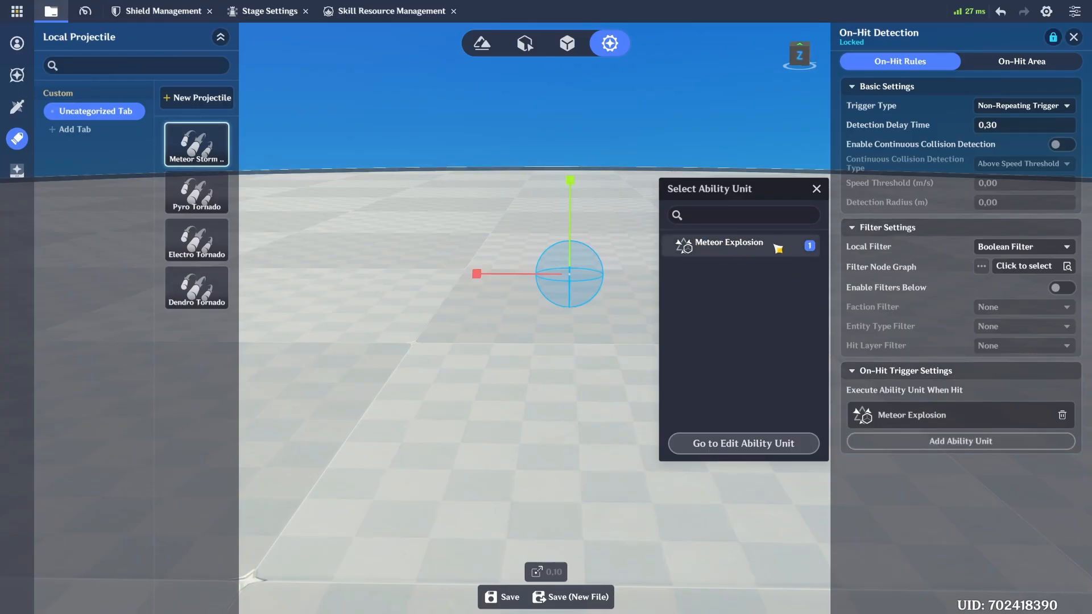
pyautogui.click(816, 188)
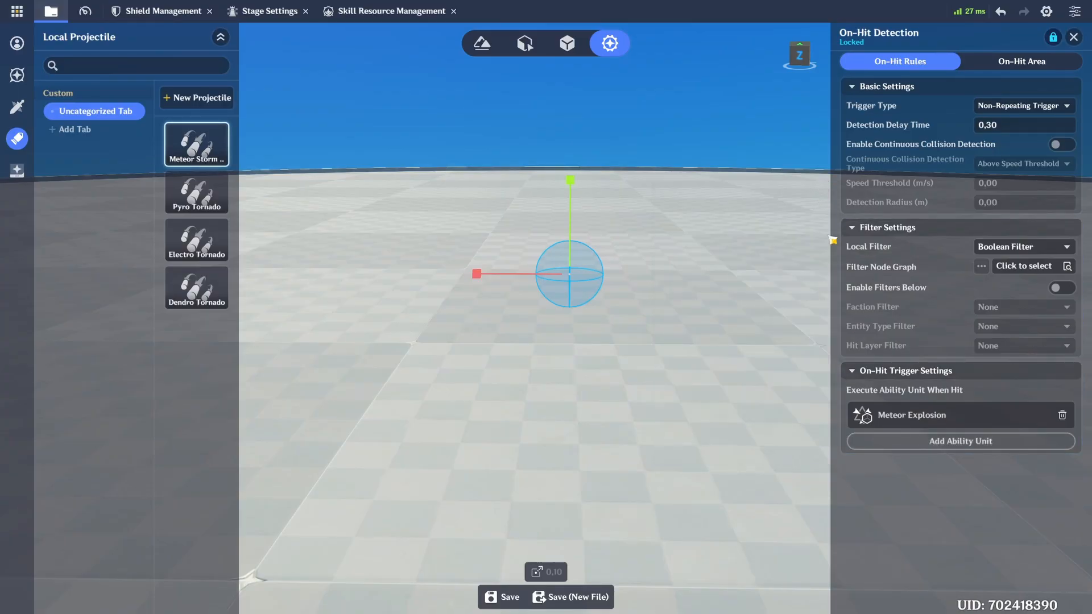
pyautogui.click(1027, 63)
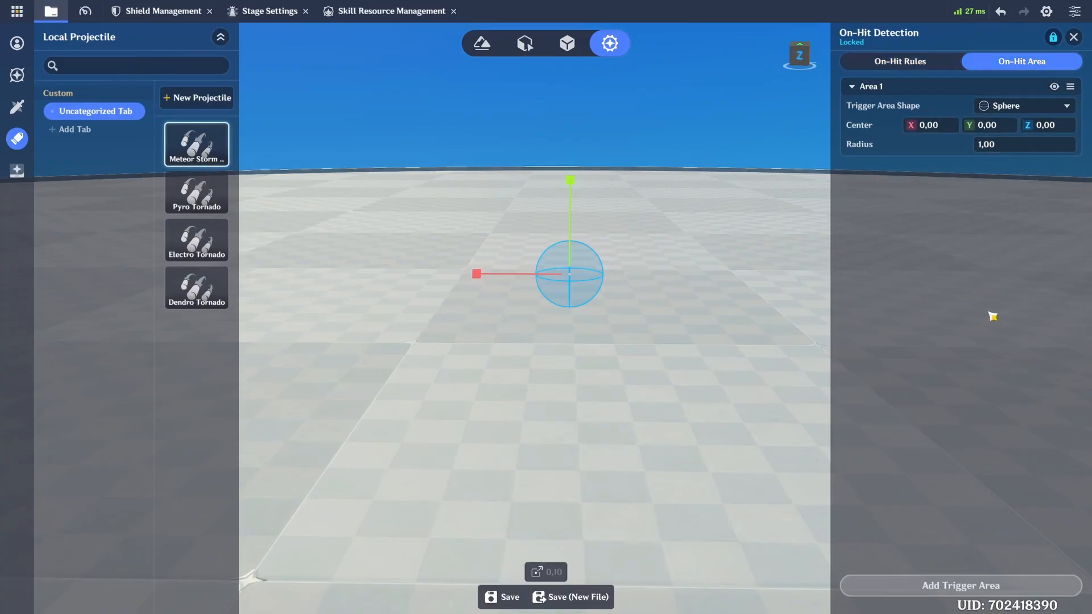
pyautogui.click(1074, 38)
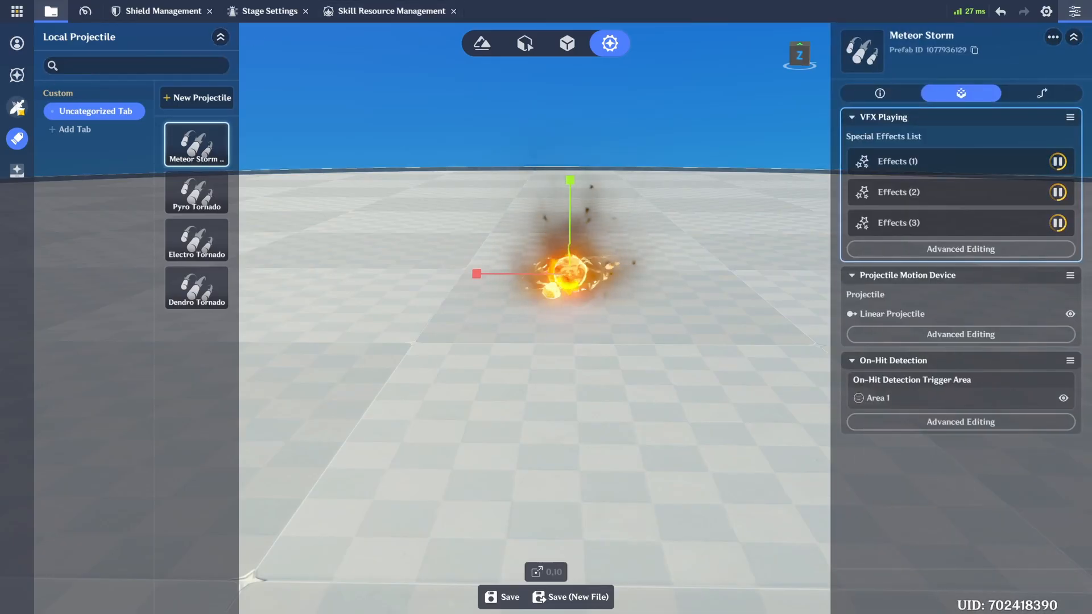
# - Create a new character custom skill named Meteor Shower in the Uncategorized Tab category
pyautogui.click(17, 106)
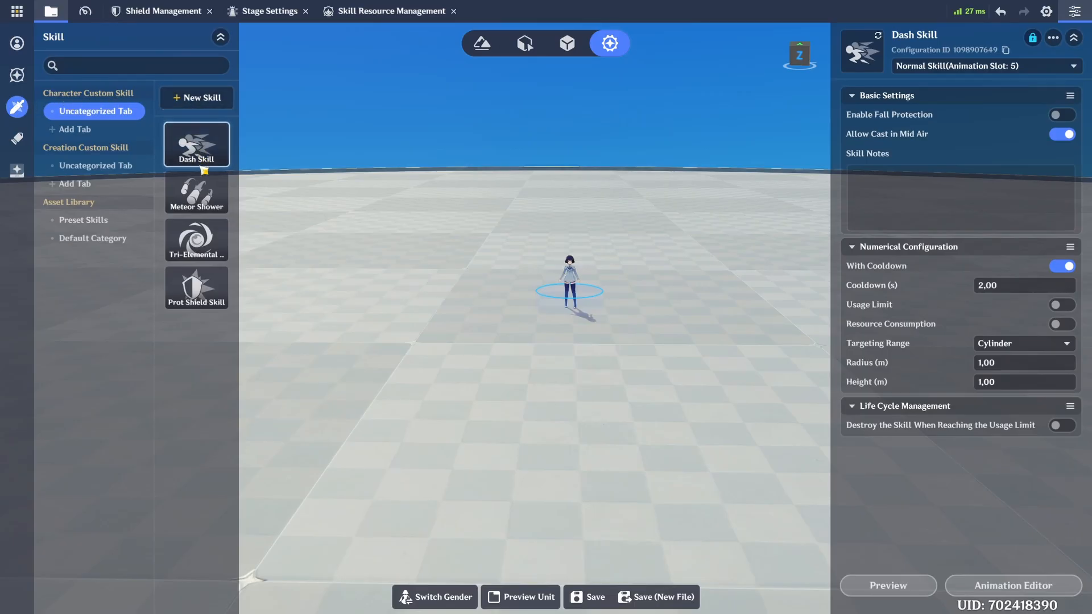
pyautogui.click(206, 197)
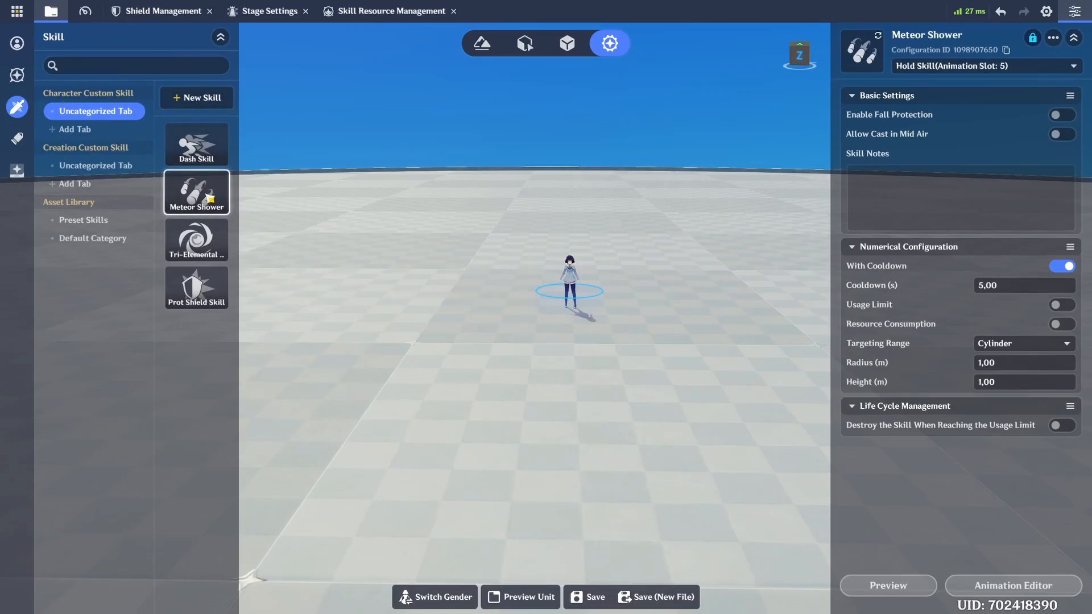
pyautogui.click(197, 98)
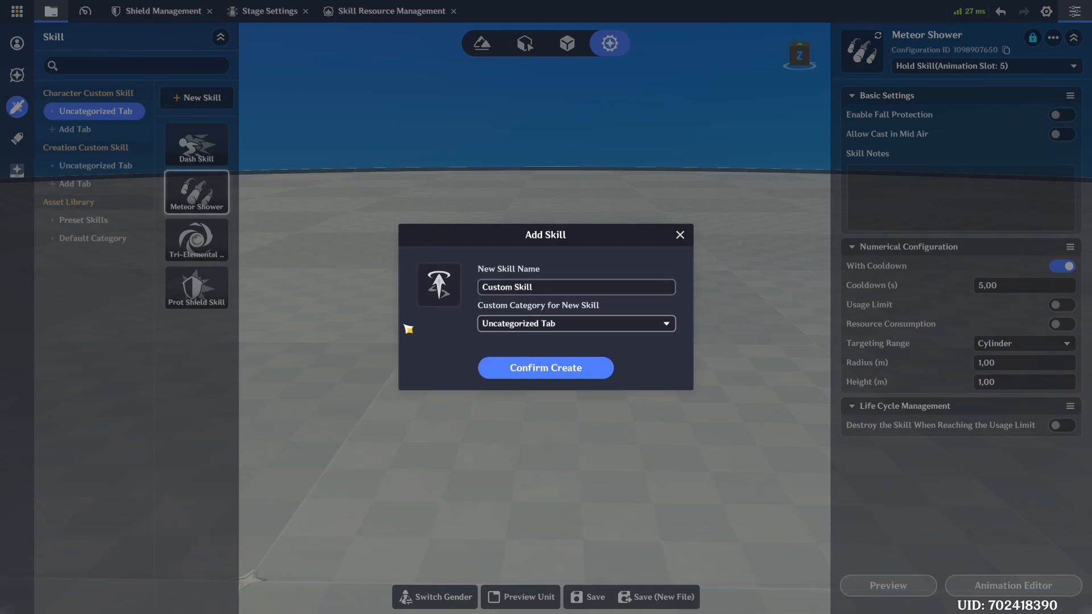
pyautogui.click(585, 287)
pyautogui.write('Meteor Shower')
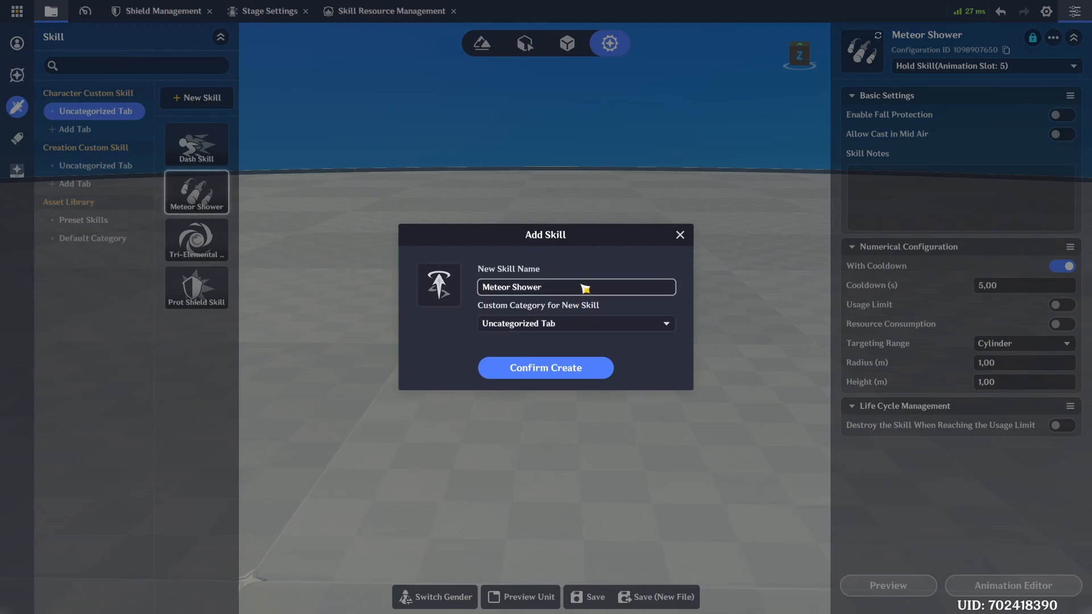
pyautogui.click(549, 370)
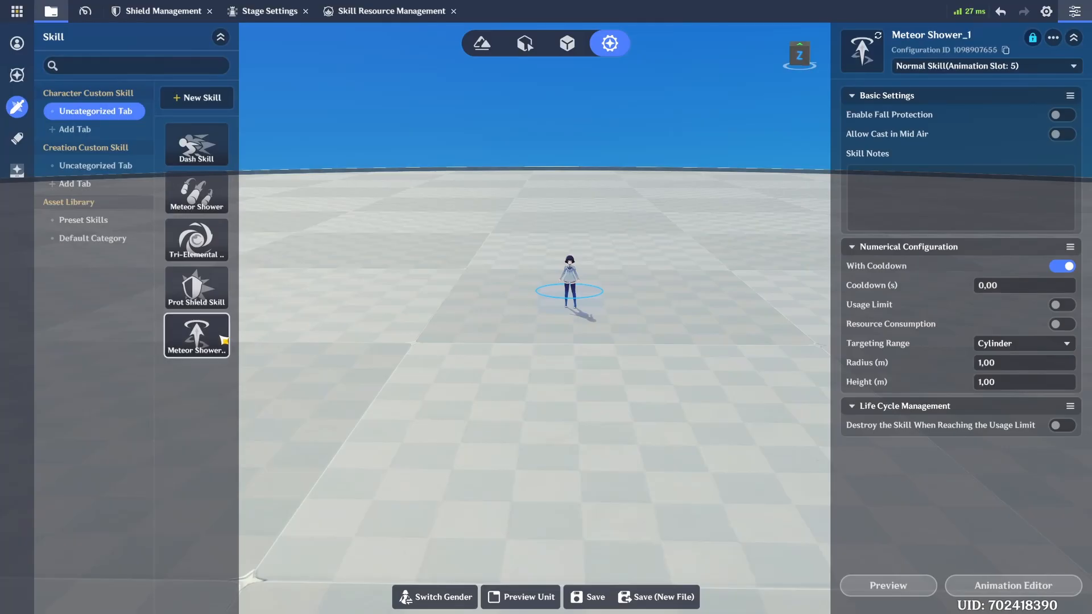
# - Change the new skill's type to Hold Skill
pyautogui.click(909, 66)
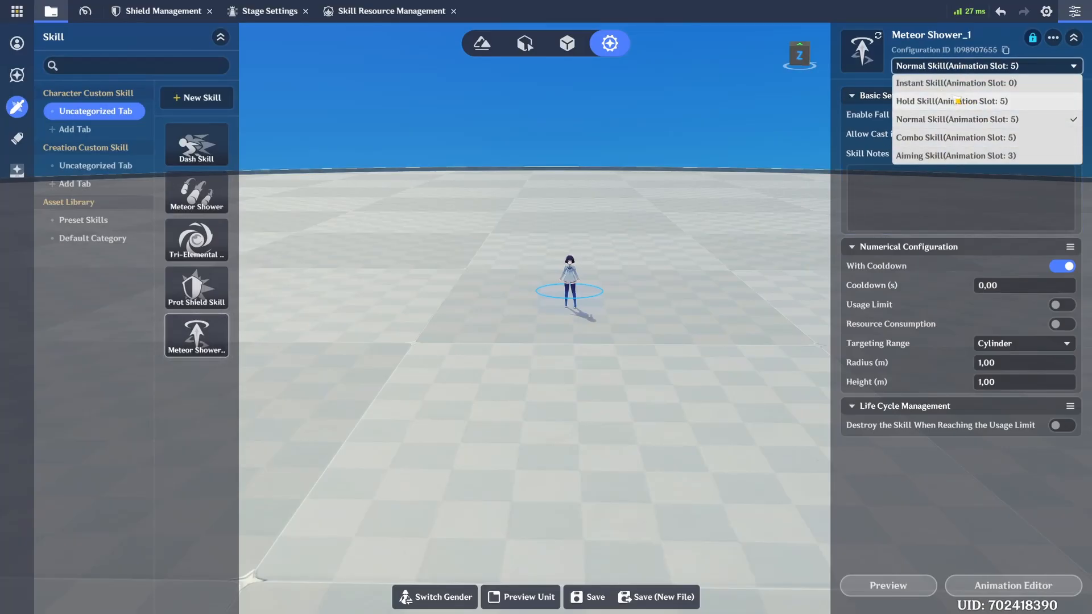
pyautogui.click(958, 101)
pyautogui.click(679, 347)
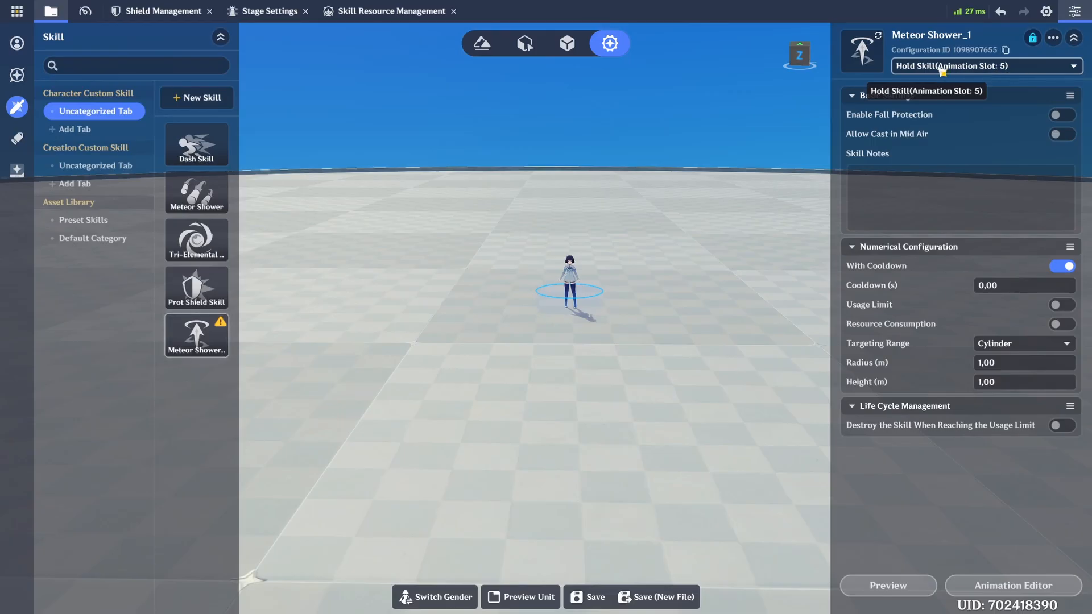
# - Delete the newly created duplicate Meteor Shower skill
pyautogui.rightClick(216, 351)
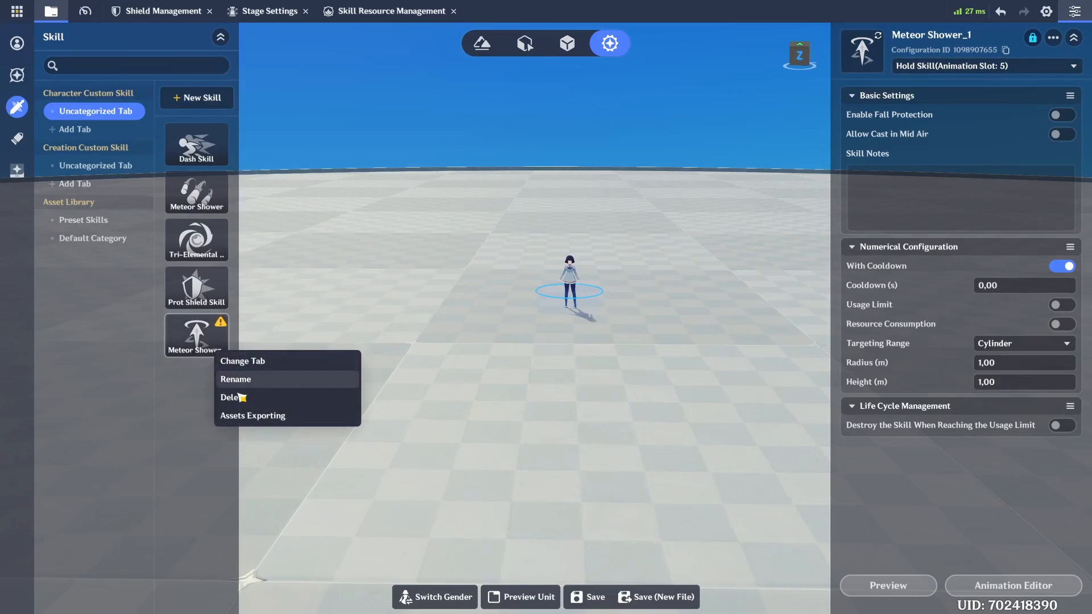
pyautogui.click(239, 397)
pyautogui.click(614, 346)
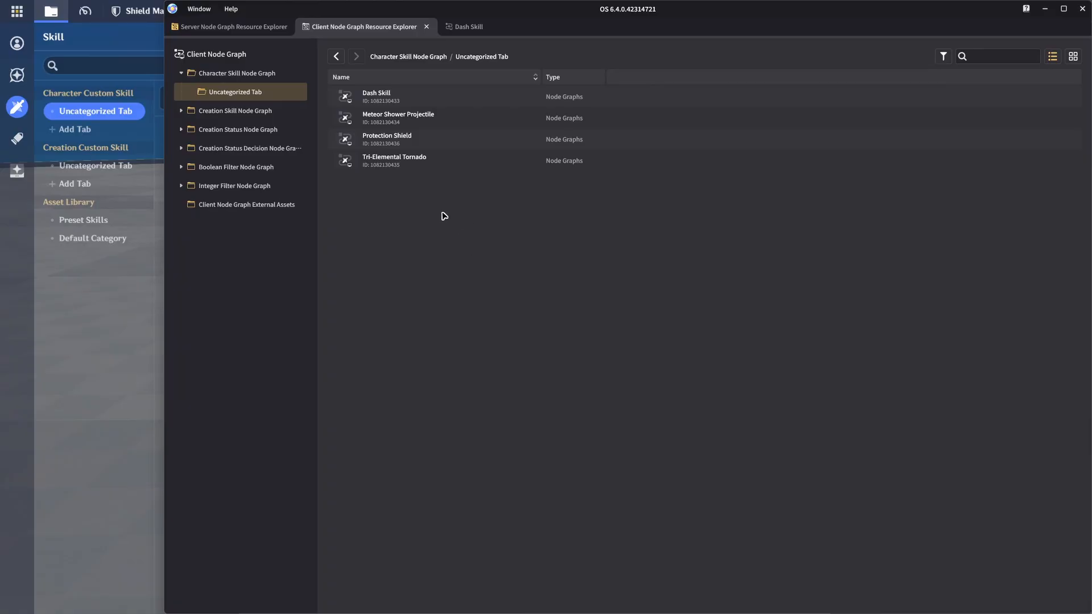
# - Open the Meteor Shower Projectile node graph among the character skill node graphs and examine its nodes
pyautogui.rightClick(397, 208)
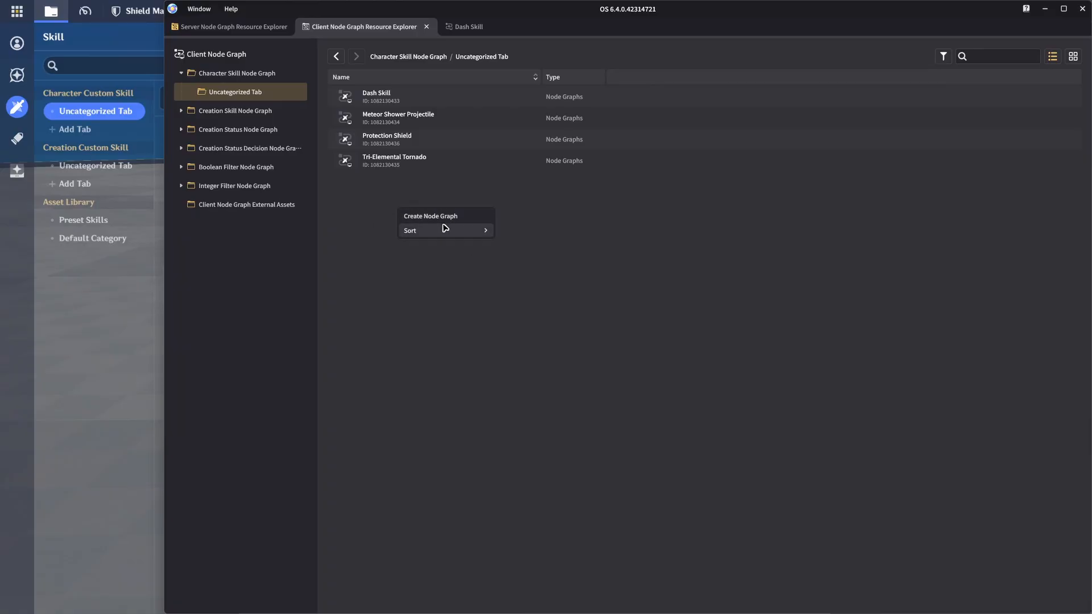
pyautogui.click(445, 191)
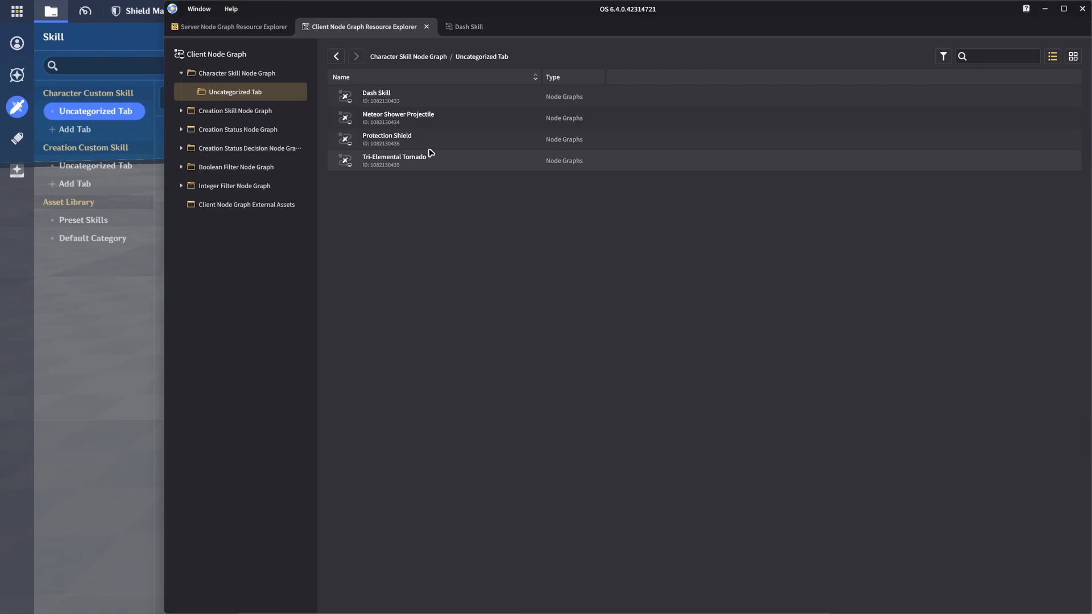
pyautogui.doubleClick(423, 119)
pyautogui.moveTo(774, 267); pyautogui.dragTo(340, 39, button='middle')
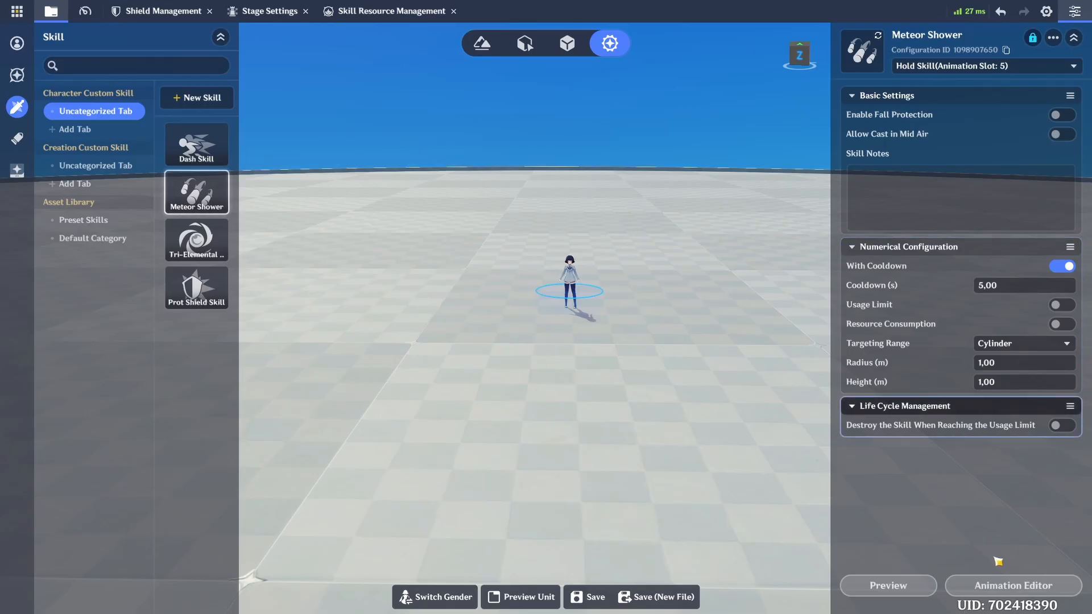
# - Open the existing Meteor Shower skill's animation timeline, search the first slot's animation choices for "gene", and clear the search
pyautogui.click(1003, 586)
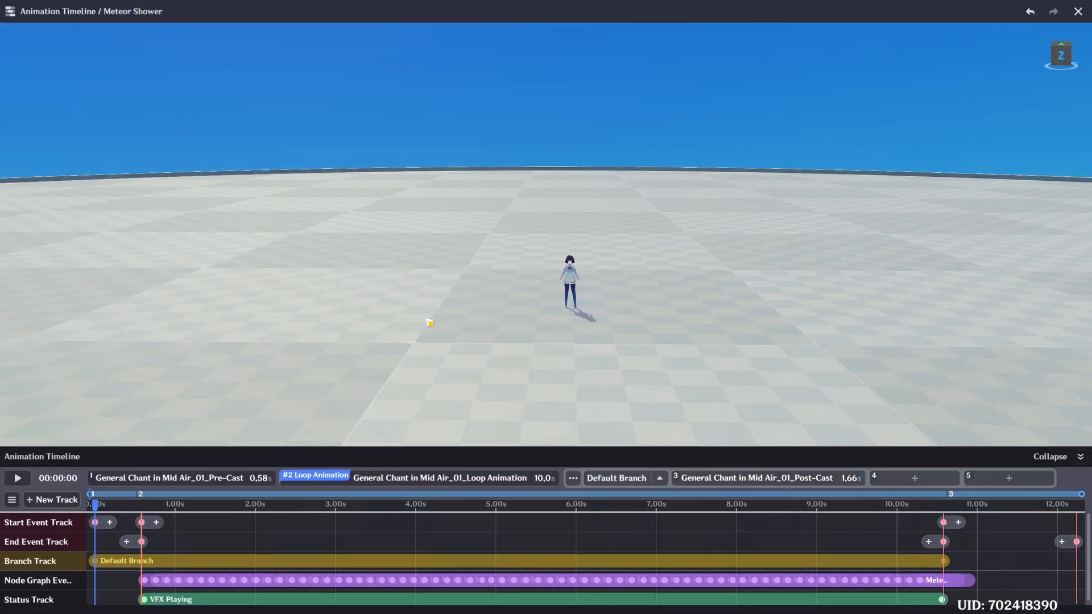
pyautogui.click(202, 478)
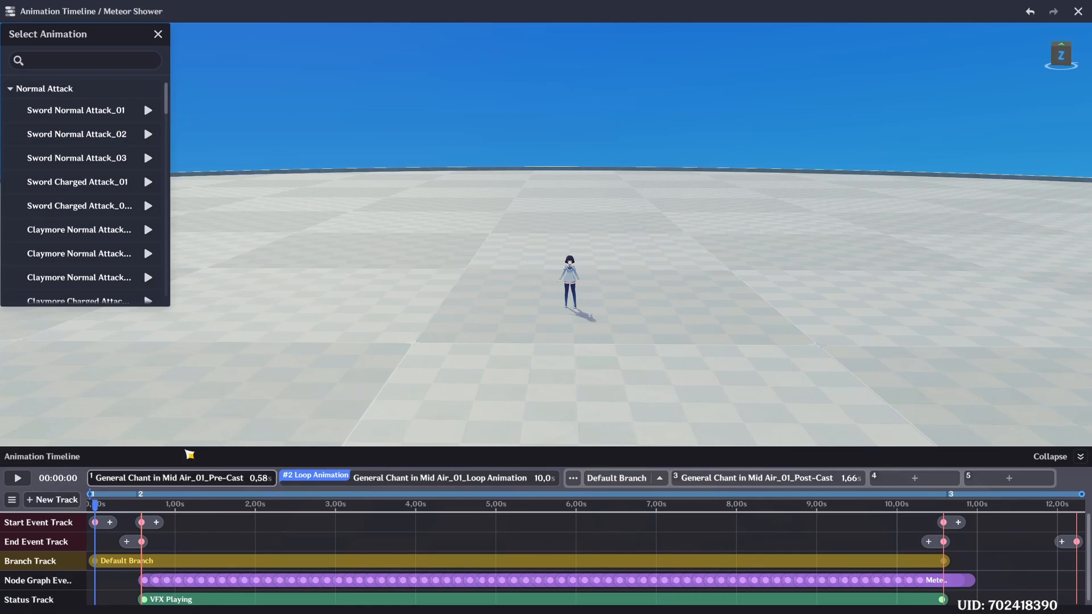
pyautogui.click(68, 60)
pyautogui.write('gene')
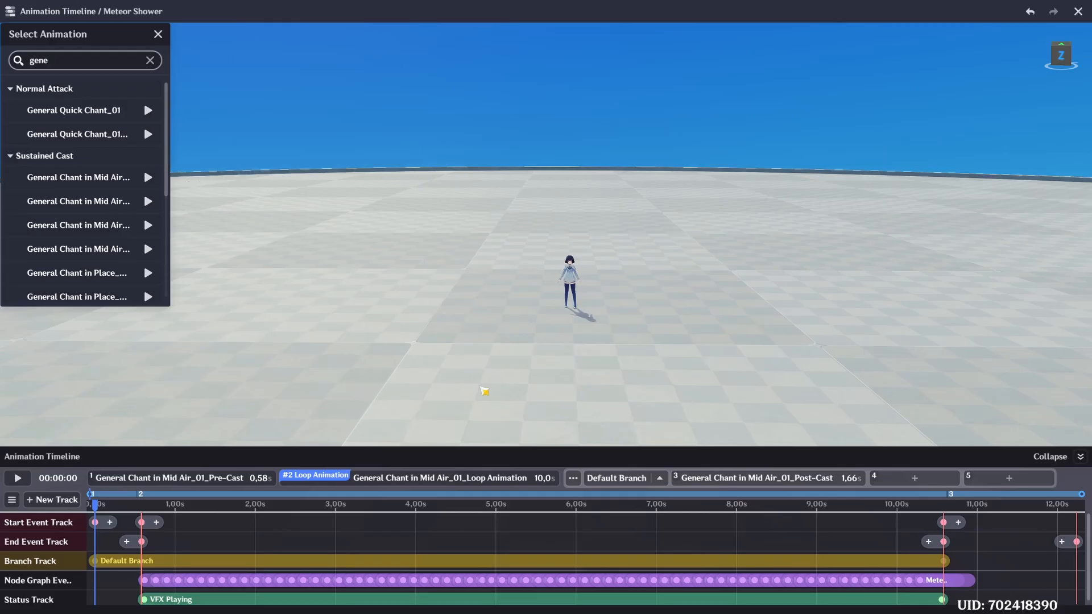
pyautogui.press('BackSpace')
pyautogui.press('BackSpace')
pyautogui.press('BackSpace')
pyautogui.press('BackSpace')
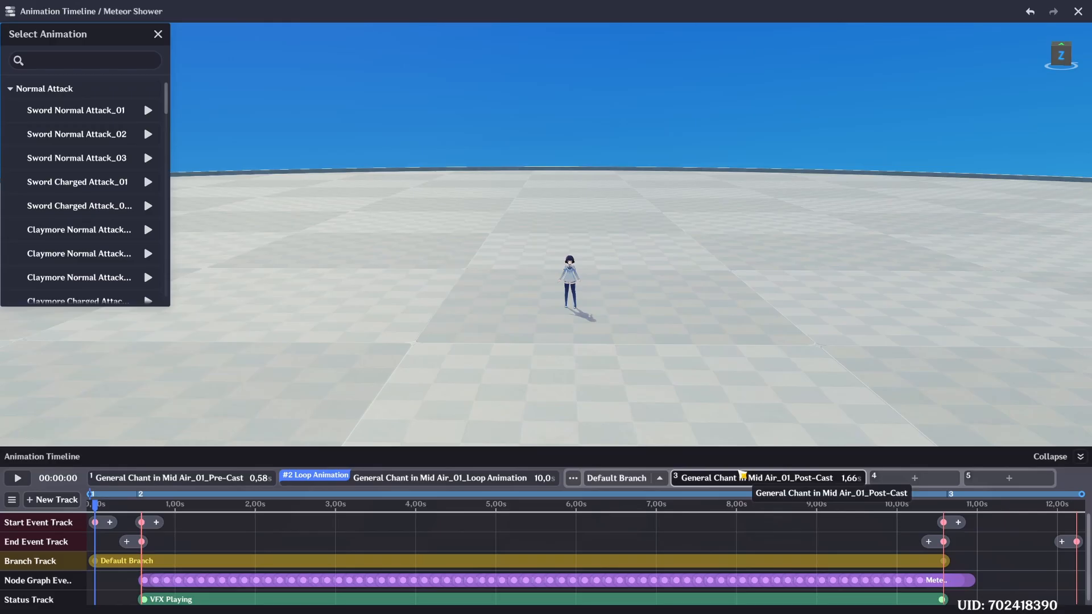
# - Inspect the loop animation's duration and the Default Branch event's transition settings in the timeline
pyautogui.click(539, 482)
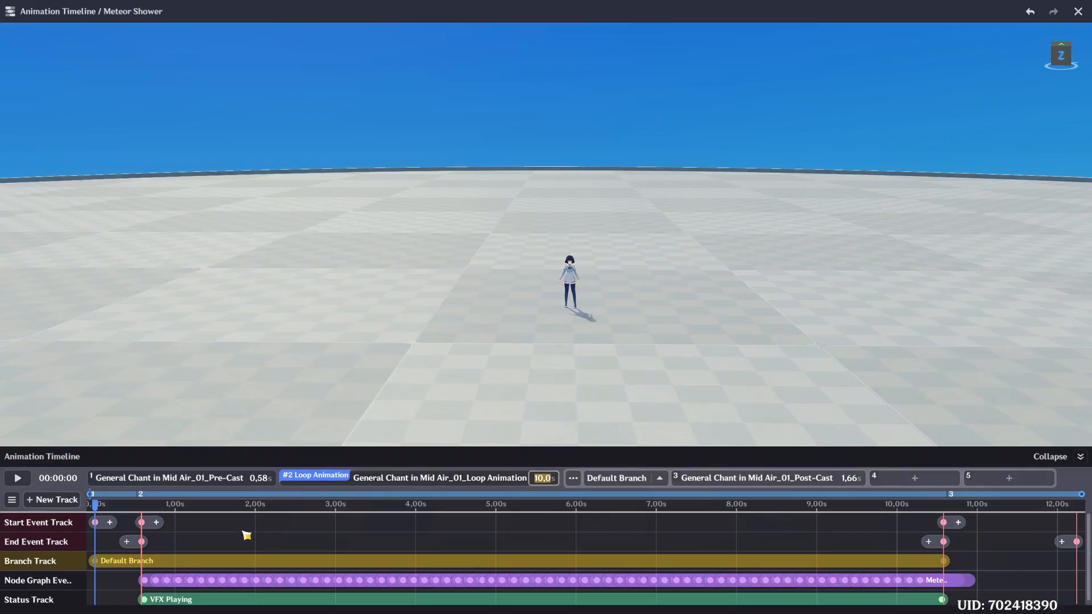
pyautogui.click(180, 564)
pyautogui.rightClick(180, 564)
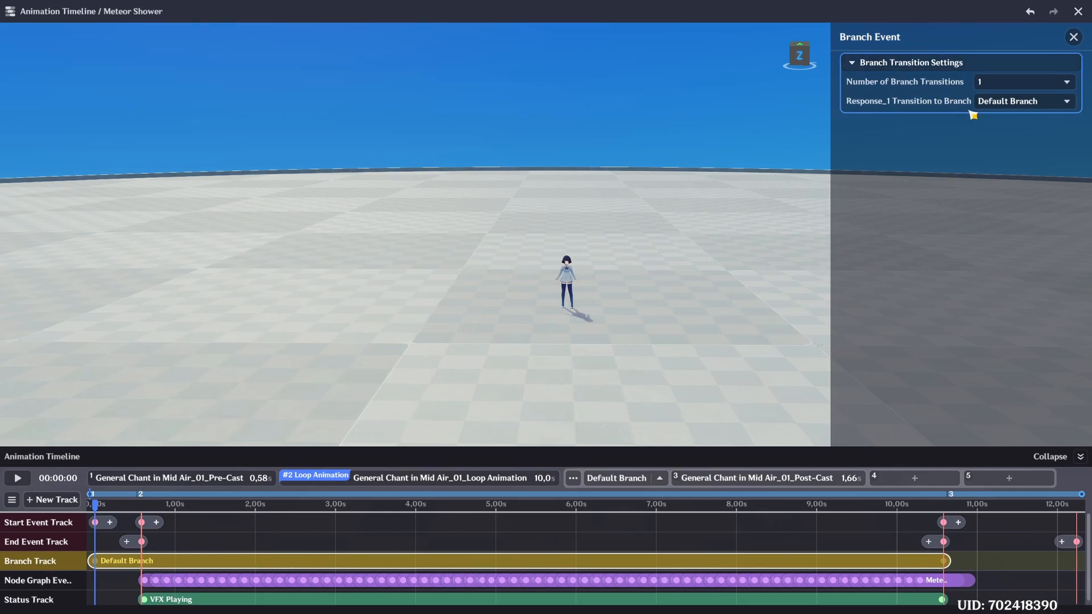
# - Check the branch choices for the Branch Event's Response_1 transition, keep Default Branch, and close the event settings
pyautogui.click(999, 102)
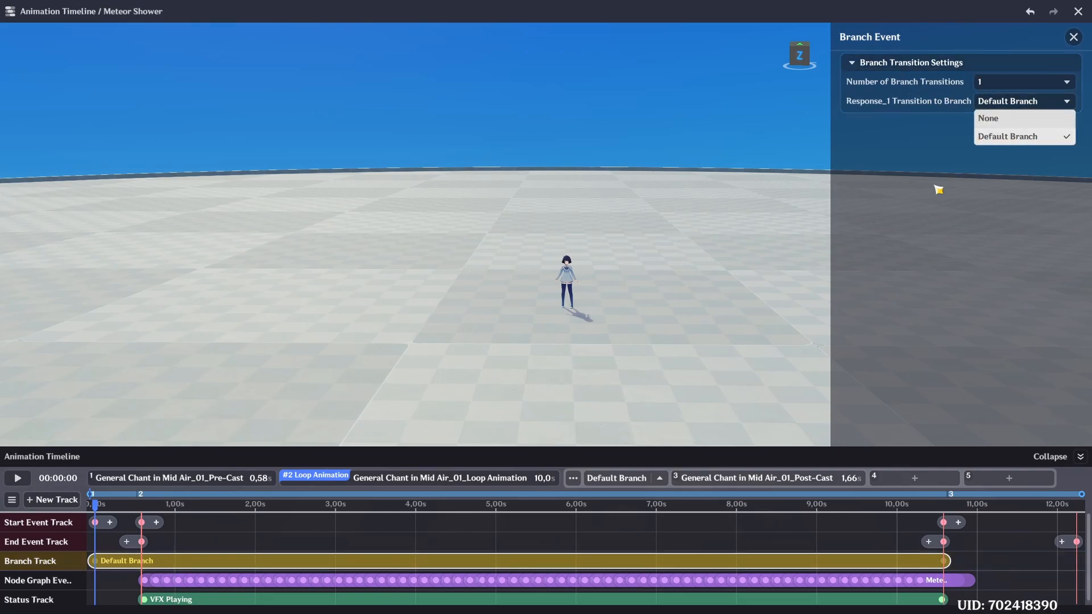
pyautogui.click(755, 205)
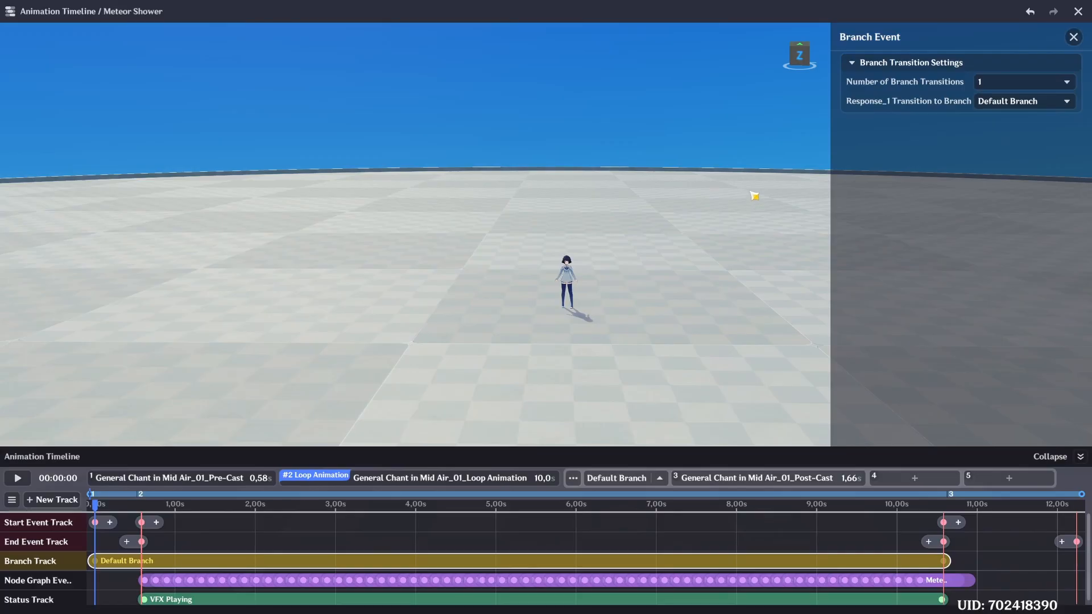
pyautogui.click(1074, 38)
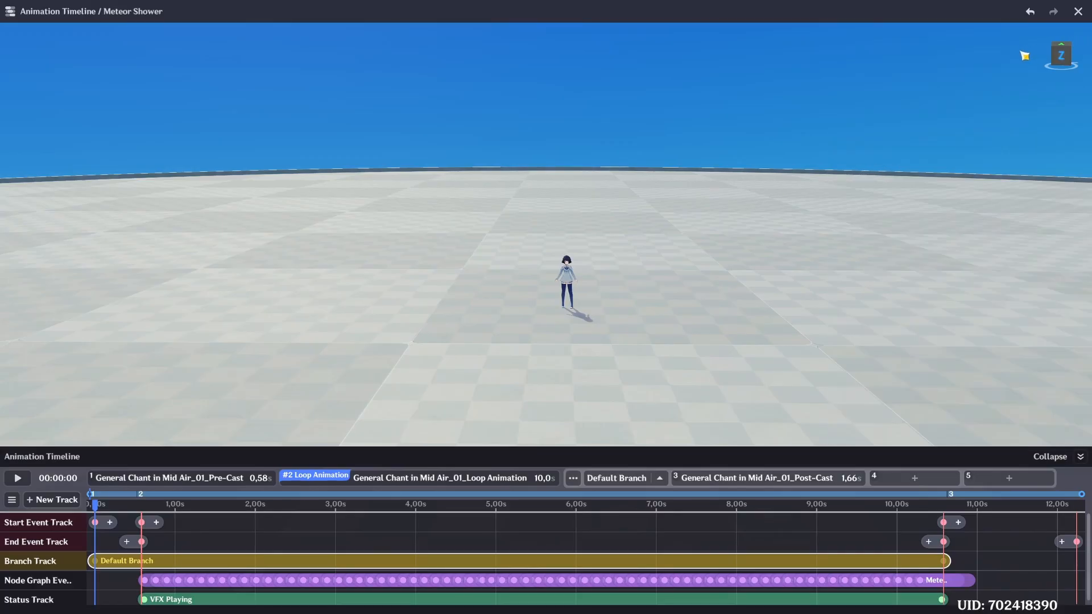
# - Add a Meteor Shower Projectile event at about 0.29 s on the node graph event track, shift it to the timeline's start, and delete it
pyautogui.rightClick(124, 583)
pyautogui.click(141, 530)
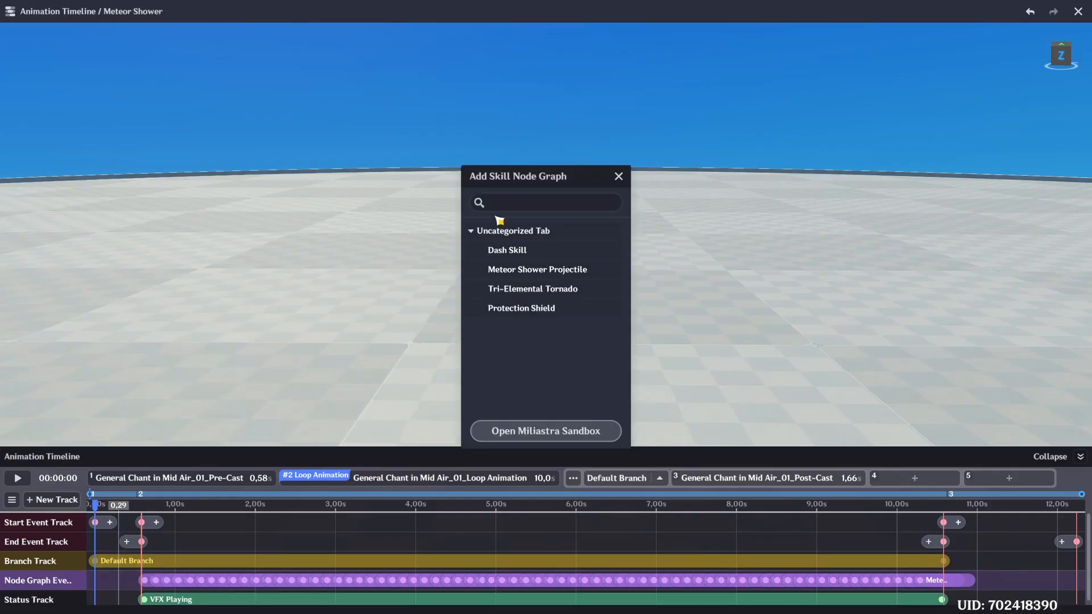
pyautogui.click(577, 271)
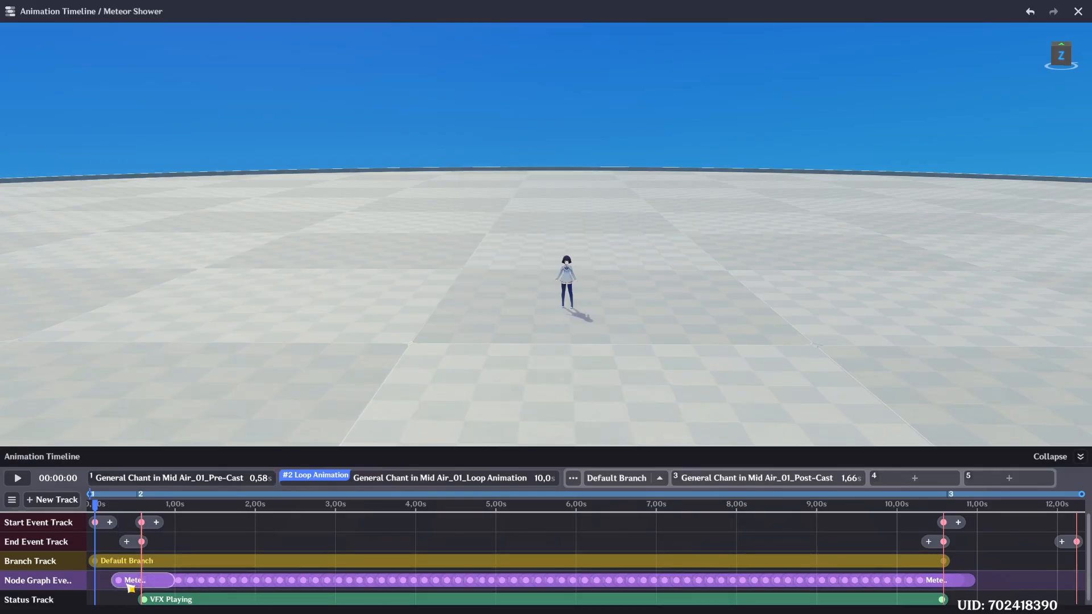
pyautogui.moveTo(112, 583); pyautogui.dragTo(132, 582)
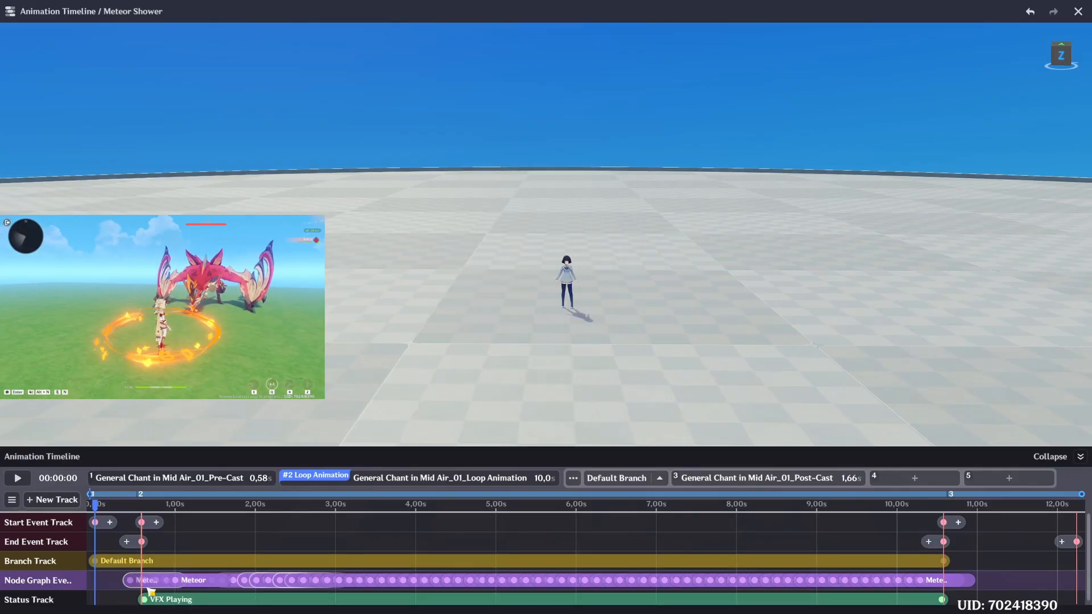
pyautogui.moveTo(151, 591); pyautogui.dragTo(108, 587)
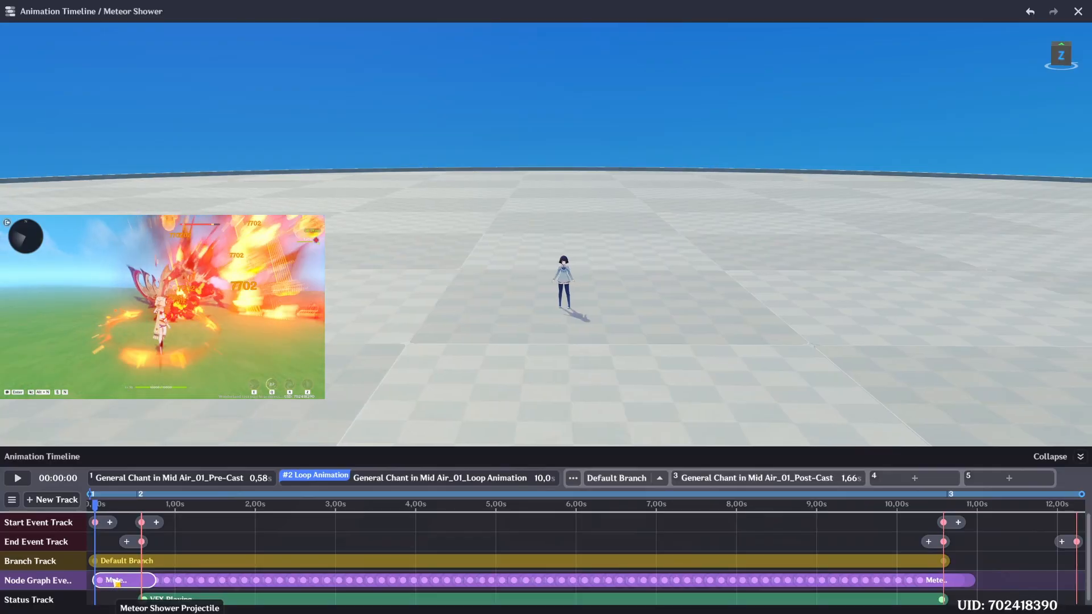
pyautogui.rightClick(132, 579)
pyautogui.click(142, 566)
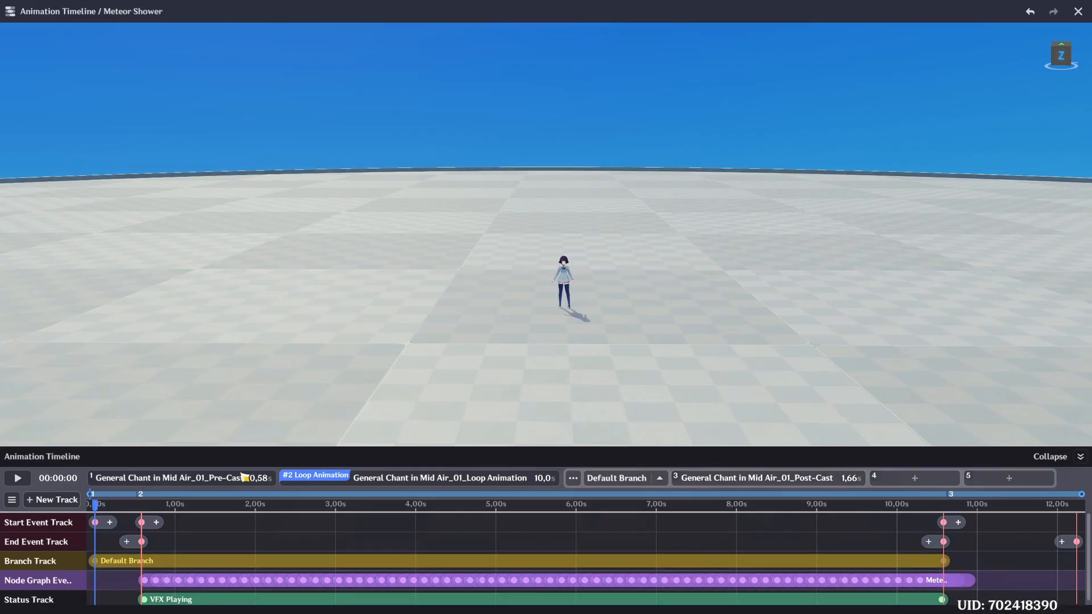
# - Inspect the VFX Playing event's Pyro Surround settings, scrub the timeline to about 12 s, and close the animation timeline
pyautogui.click(191, 598)
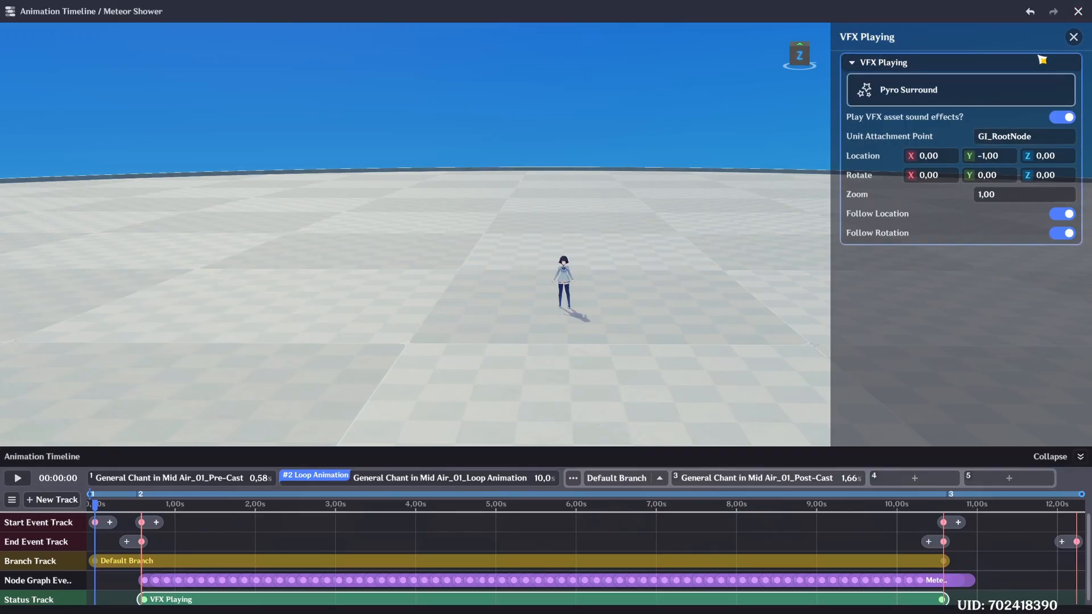
pyautogui.click(1072, 37)
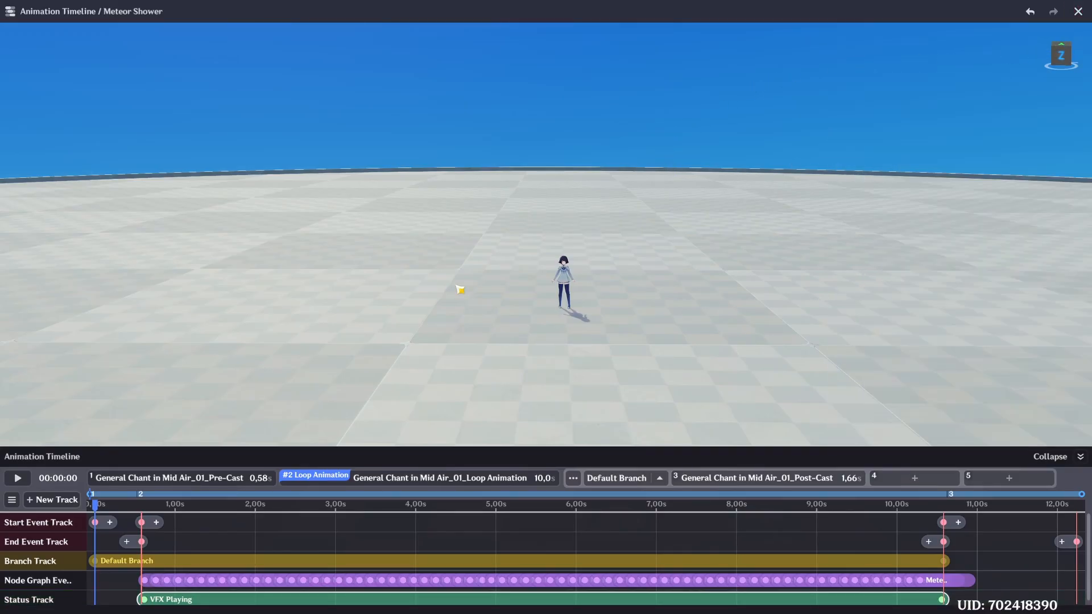
pyautogui.moveTo(98, 507); pyautogui.dragTo(1066, 538)
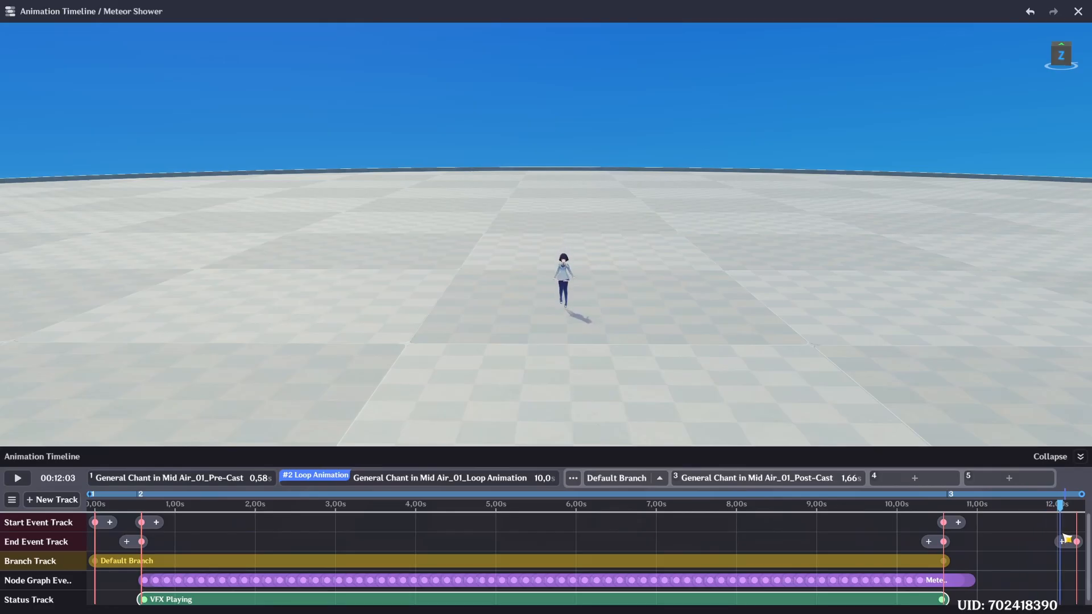
pyautogui.click(1077, 11)
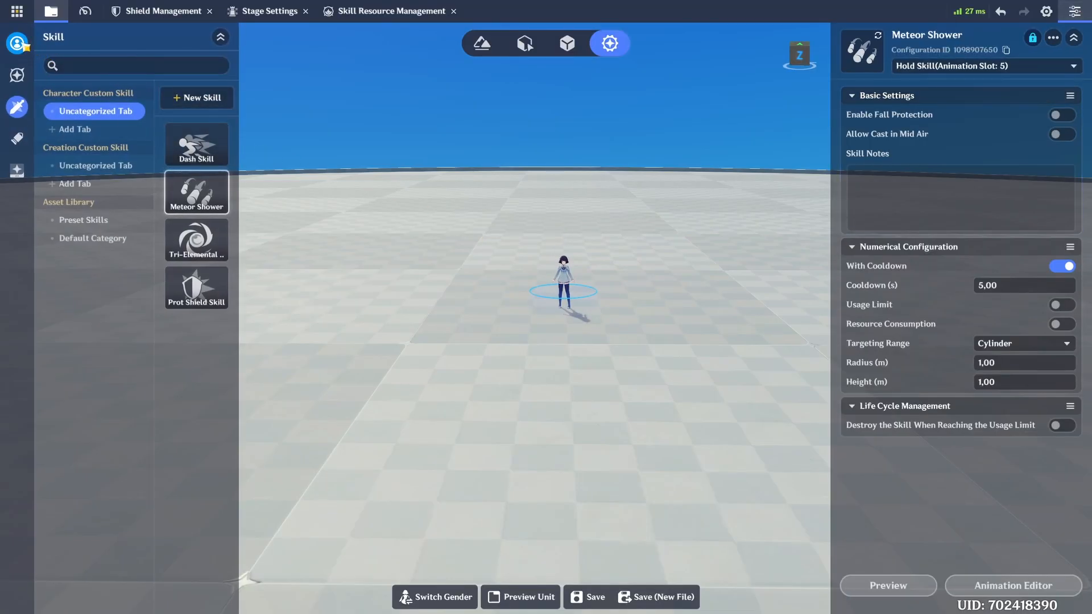
# - Open the Custom Class's skill settings and look through the skill choices for the Skill 2-Q slot
pyautogui.click(18, 43)
pyautogui.click(73, 148)
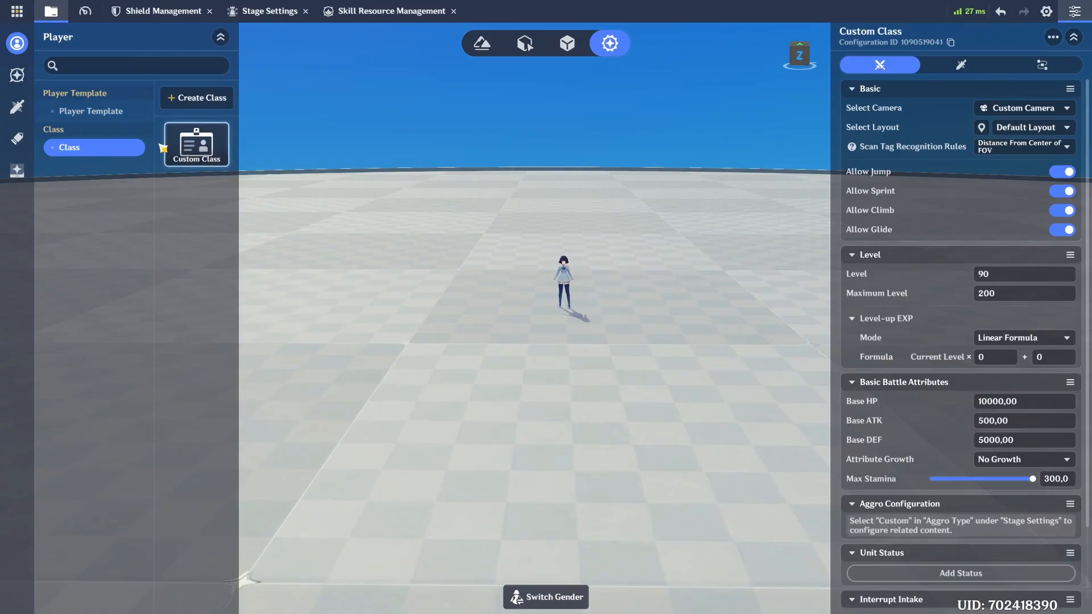
pyautogui.click(961, 65)
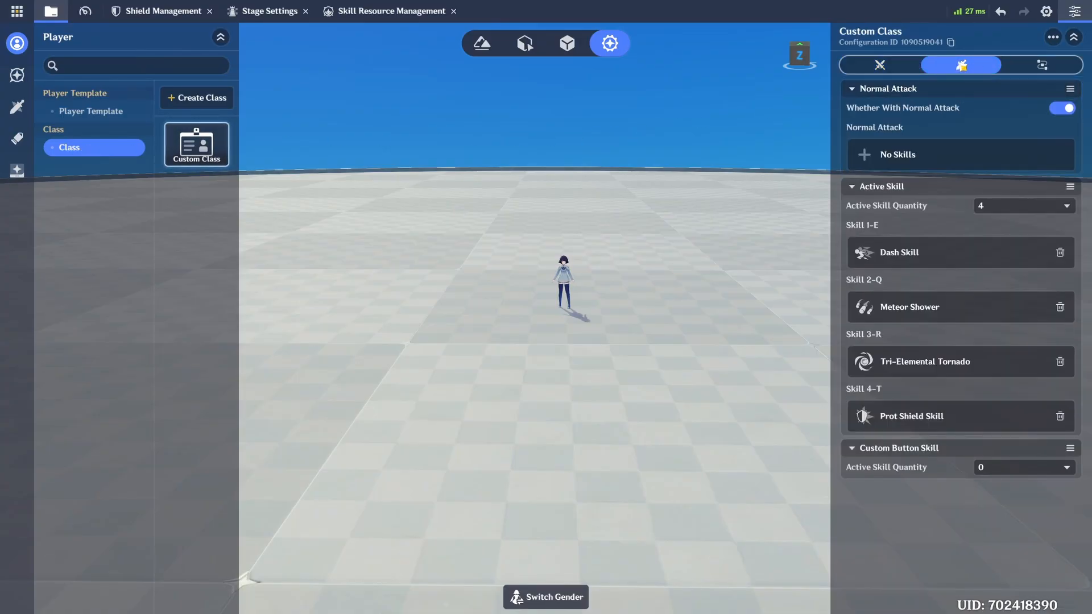
pyautogui.click(940, 306)
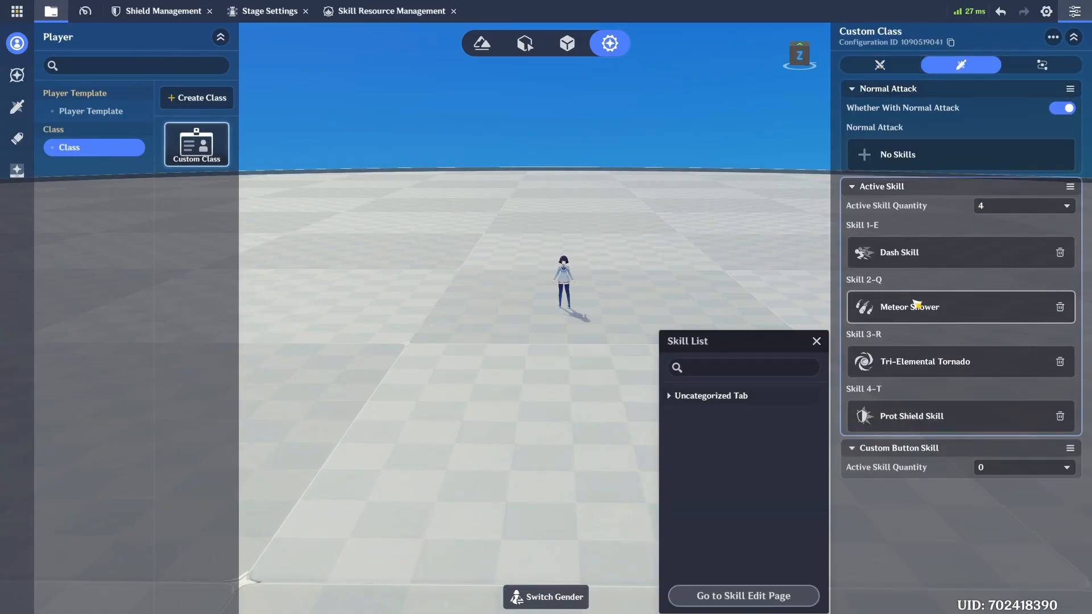
pyautogui.click(699, 396)
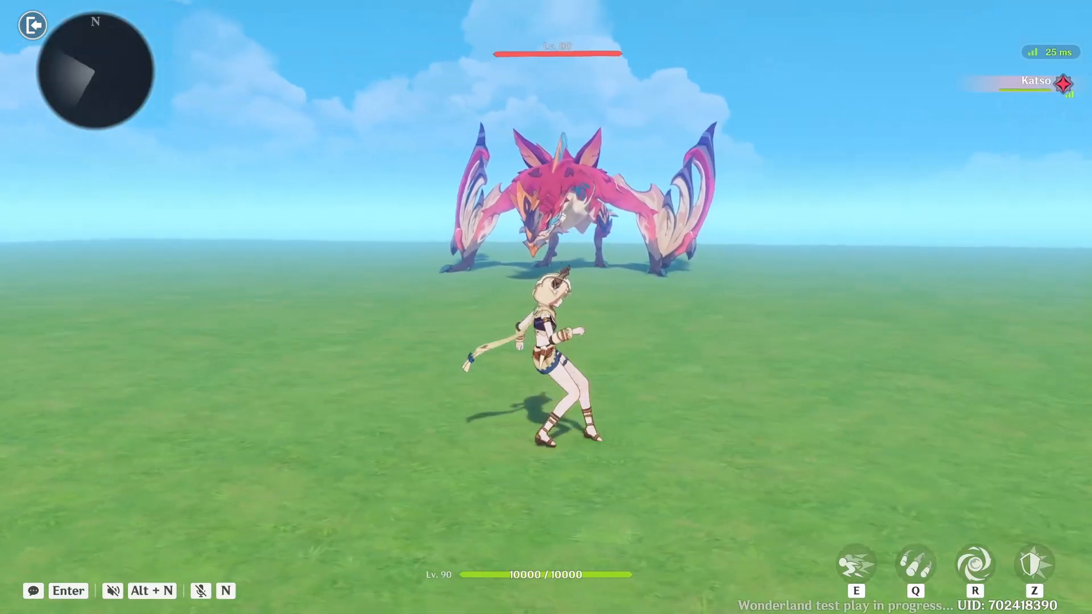
# - Cast the Tri-Elemental Tornado skill in the test play and move the character around to watch its effect
pyautogui.press('r')
pyautogui.press('s')
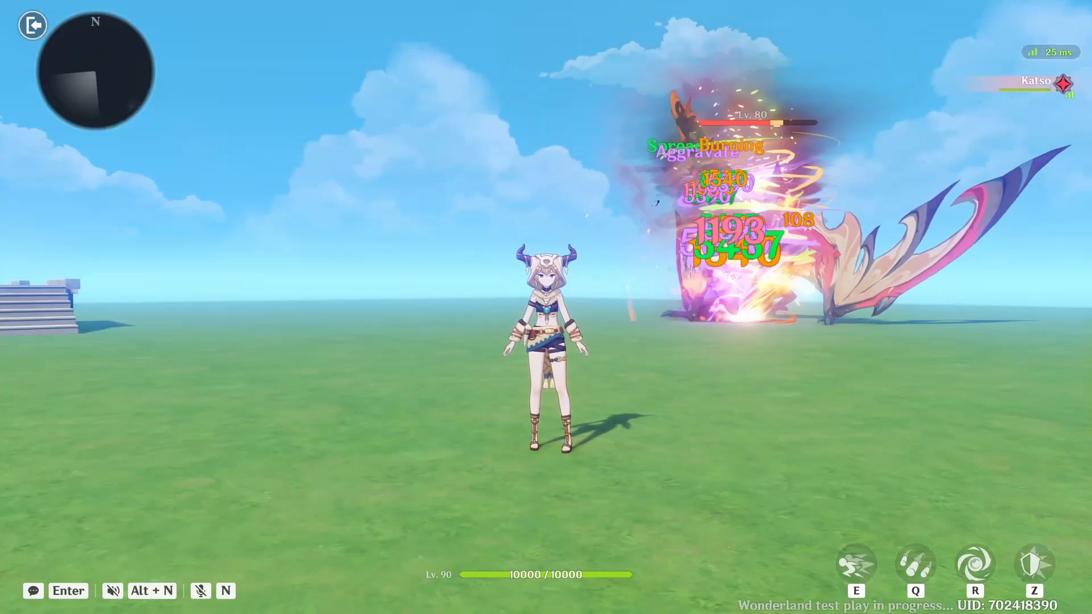
pyautogui.press('w')
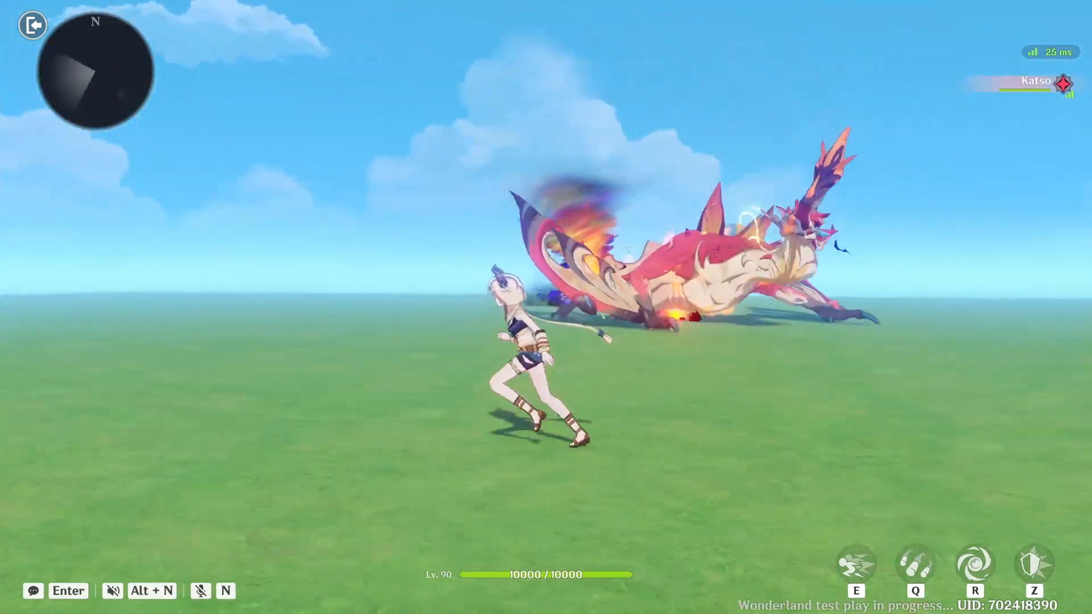
pyautogui.press('w')
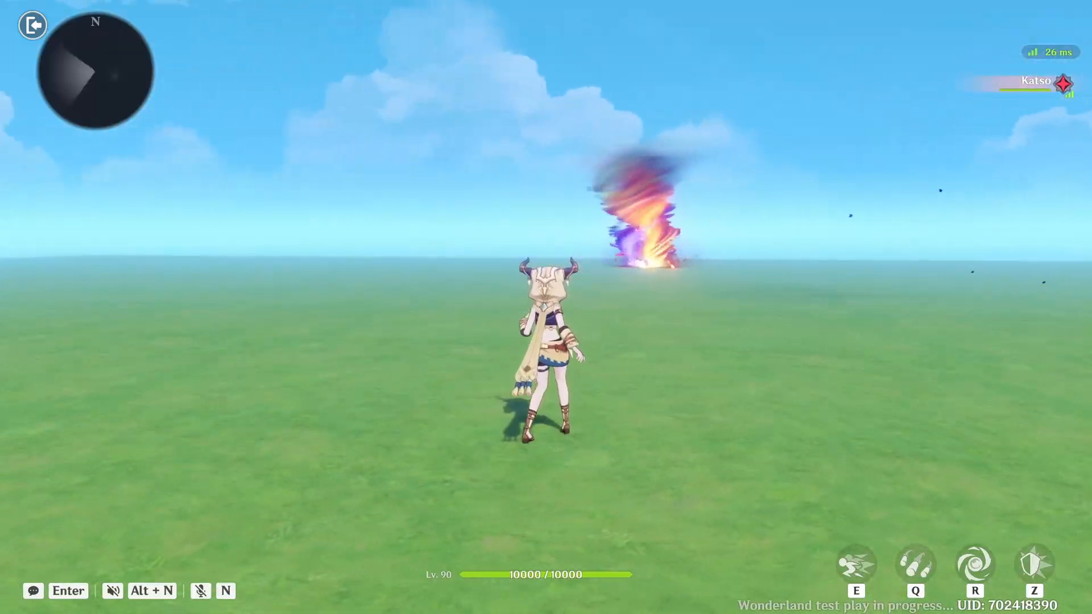
pyautogui.press('r')
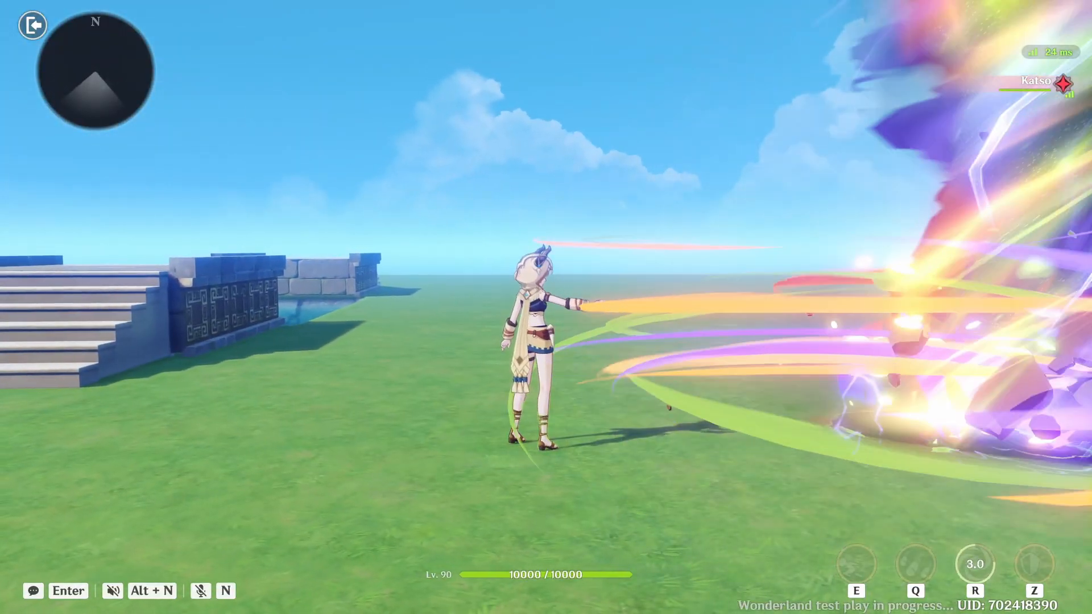
pyautogui.press('a')
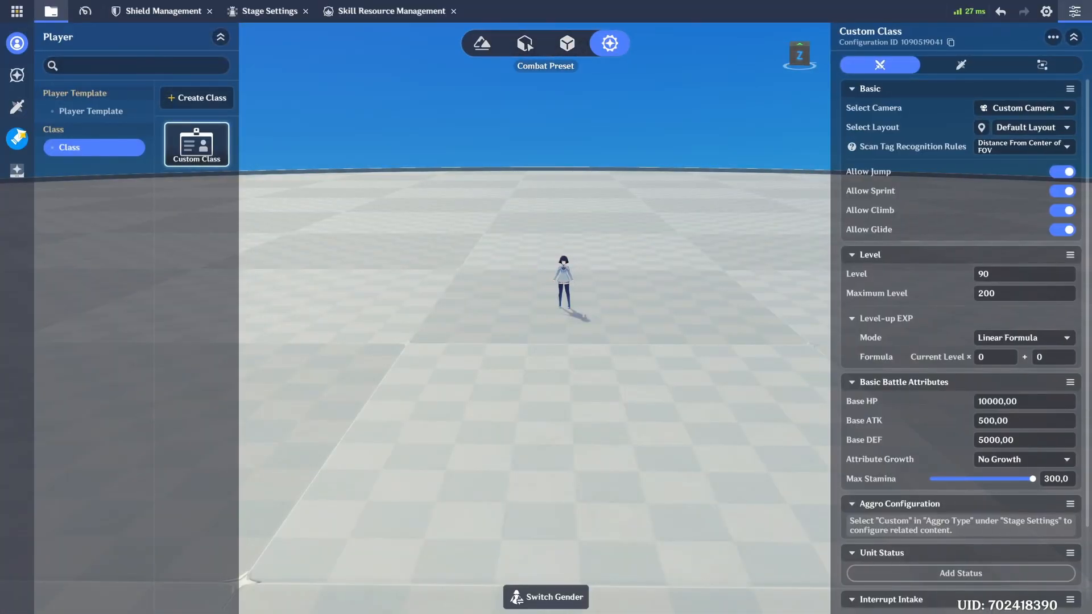
# - Open the Pyro Tornado projectile and review the new-projectile dialog, its model choices and its basic settings without changing anything
pyautogui.click(17, 139)
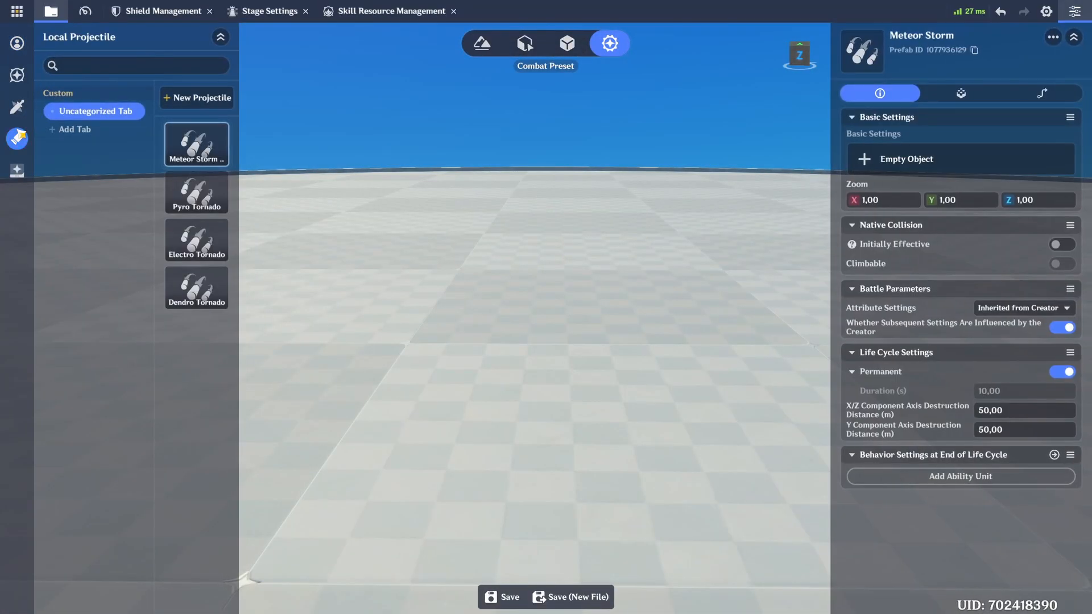
pyautogui.click(202, 199)
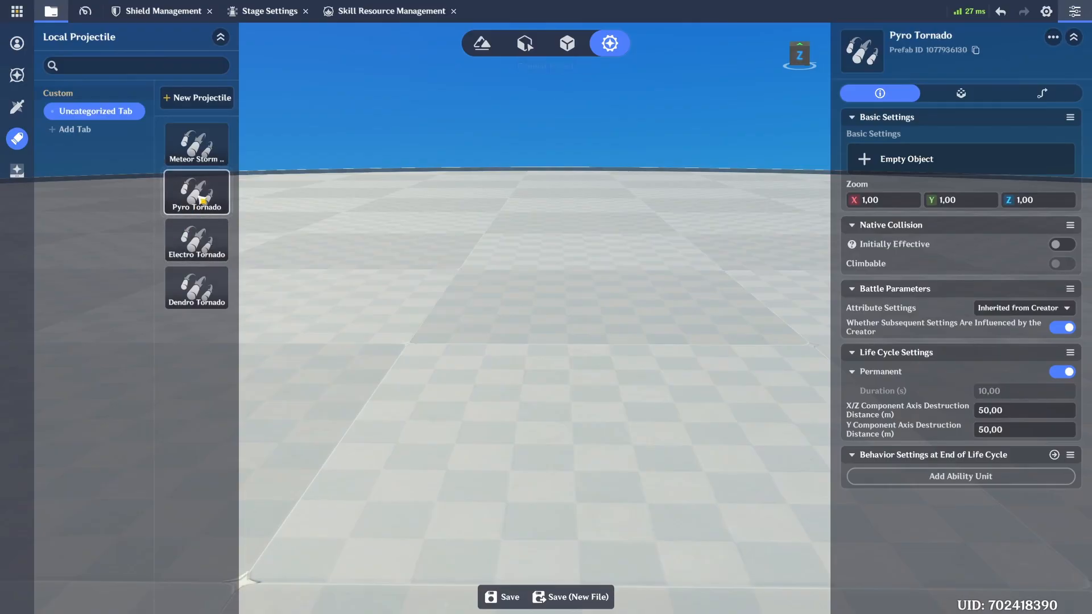
pyautogui.click(209, 93)
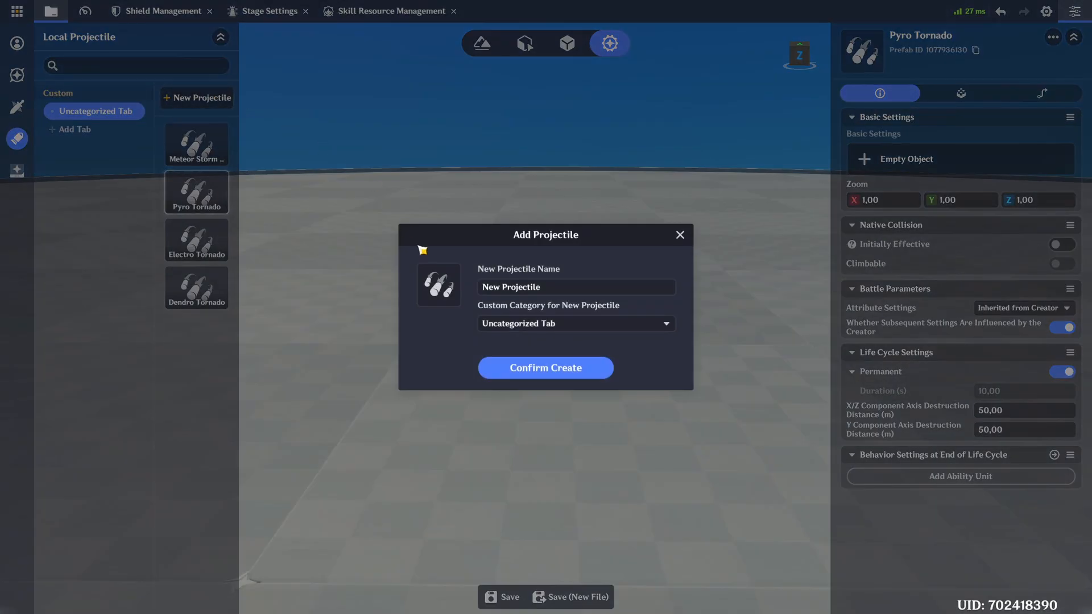
pyautogui.click(679, 235)
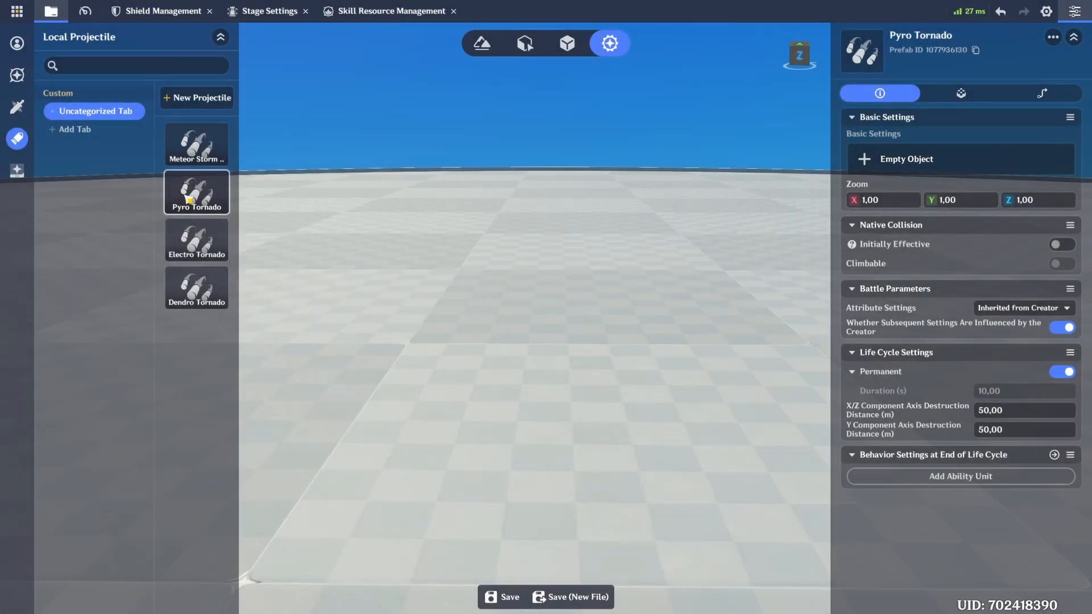
pyautogui.click(904, 161)
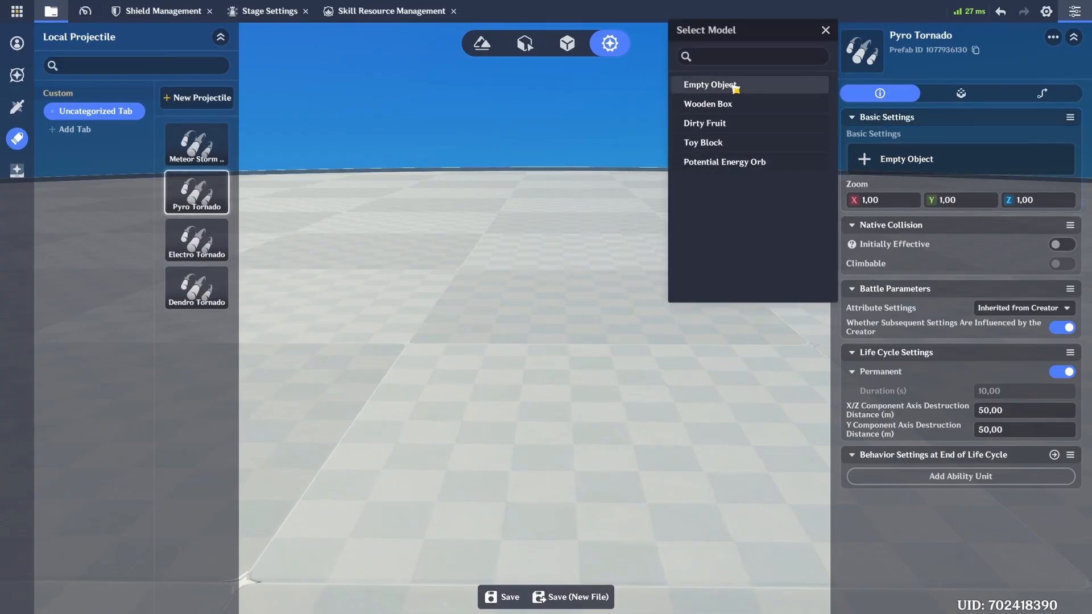
pyautogui.click(1007, 258)
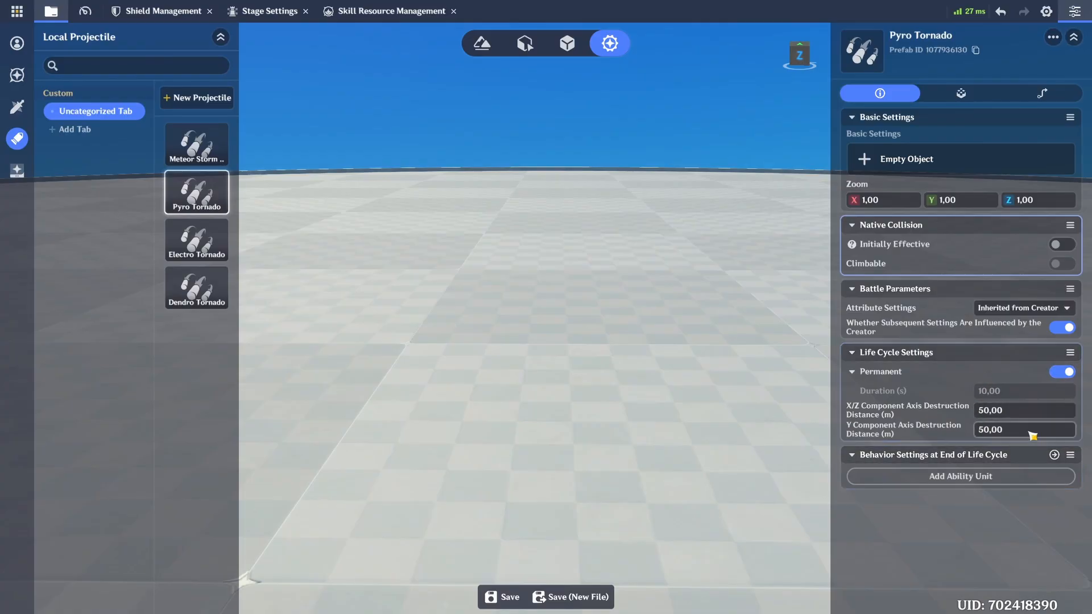
# - Inspect the Pyro Whirlwind looping effect in the Pyro Tornado's VFX component and close its advanced settings
pyautogui.click(960, 93)
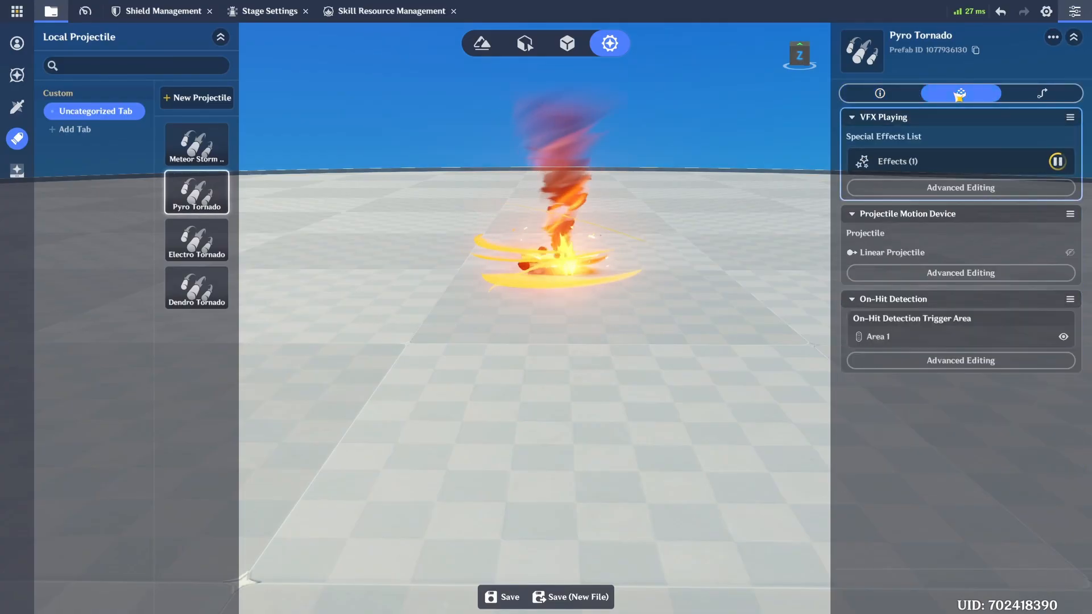
pyautogui.click(958, 188)
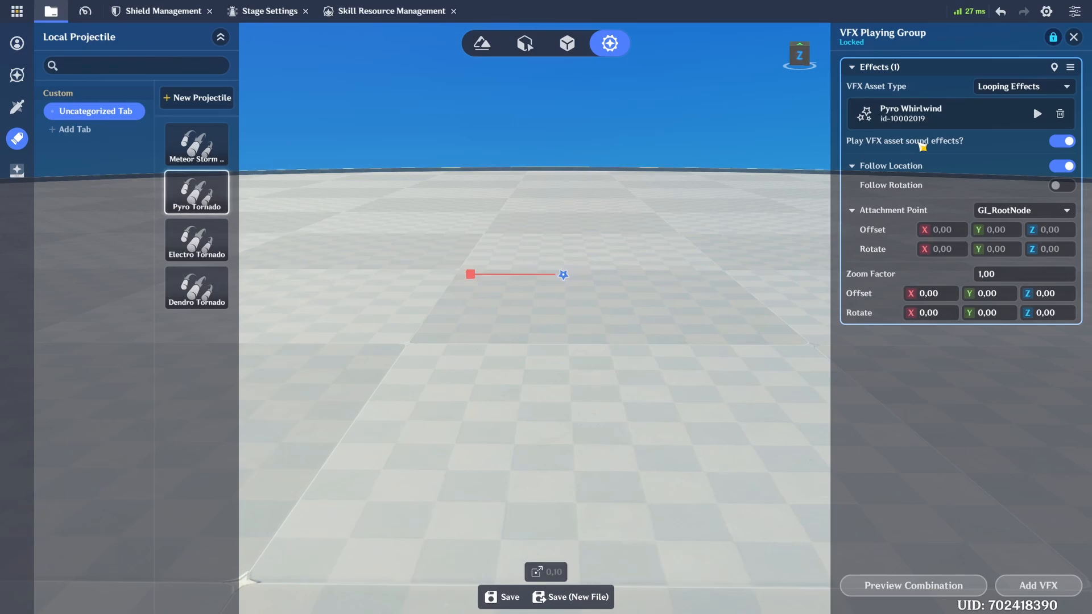
pyautogui.click(1074, 44)
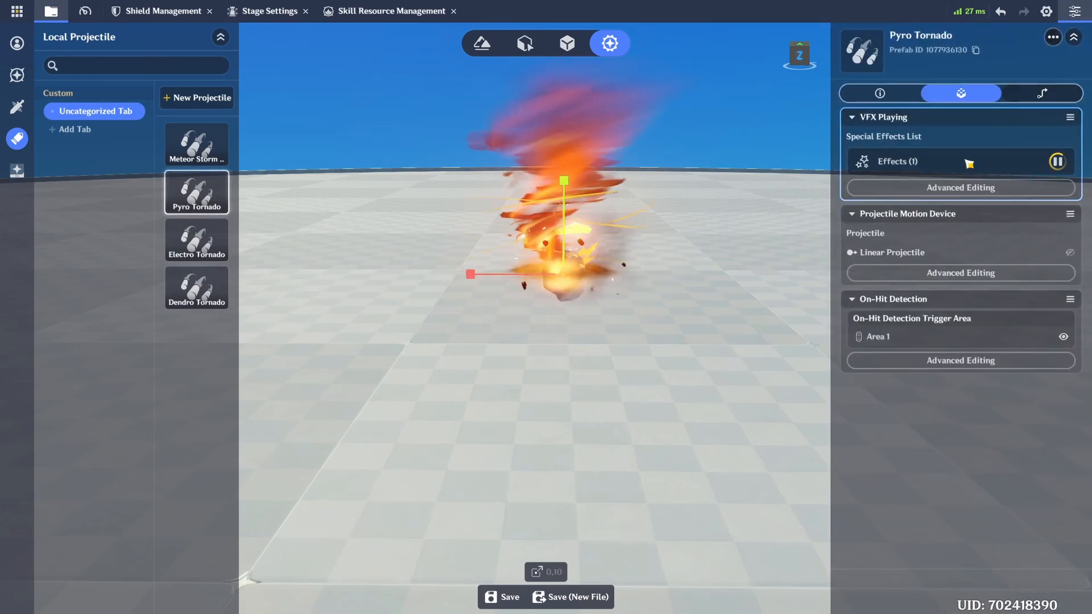
# - Examine the Pyro Tornado's linear projectile motion settings, preview the current motion, and close the motion device settings
pyautogui.click(929, 275)
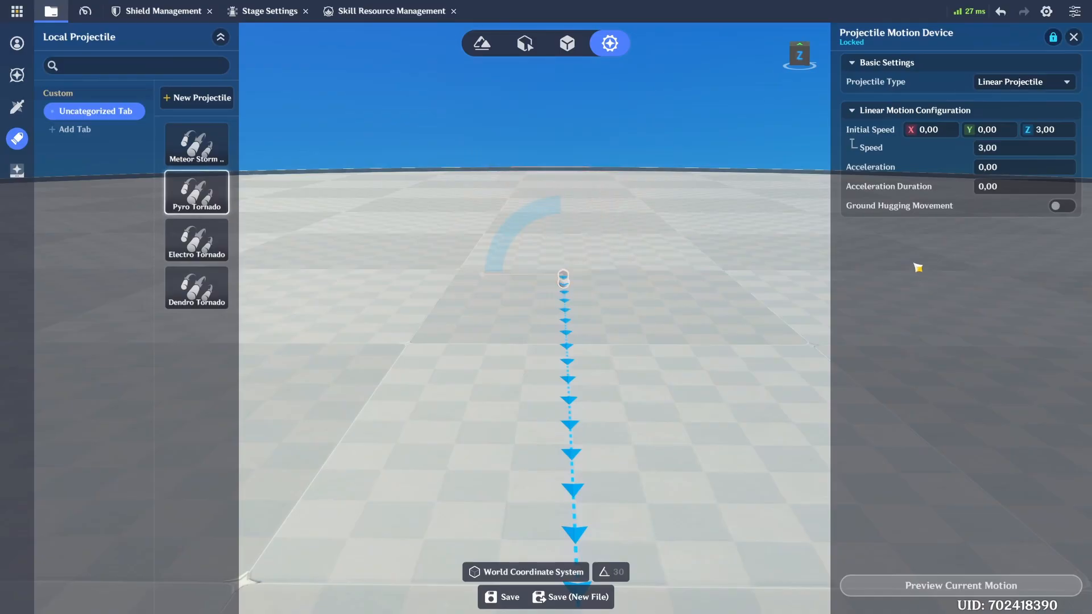
pyautogui.click(850, 585)
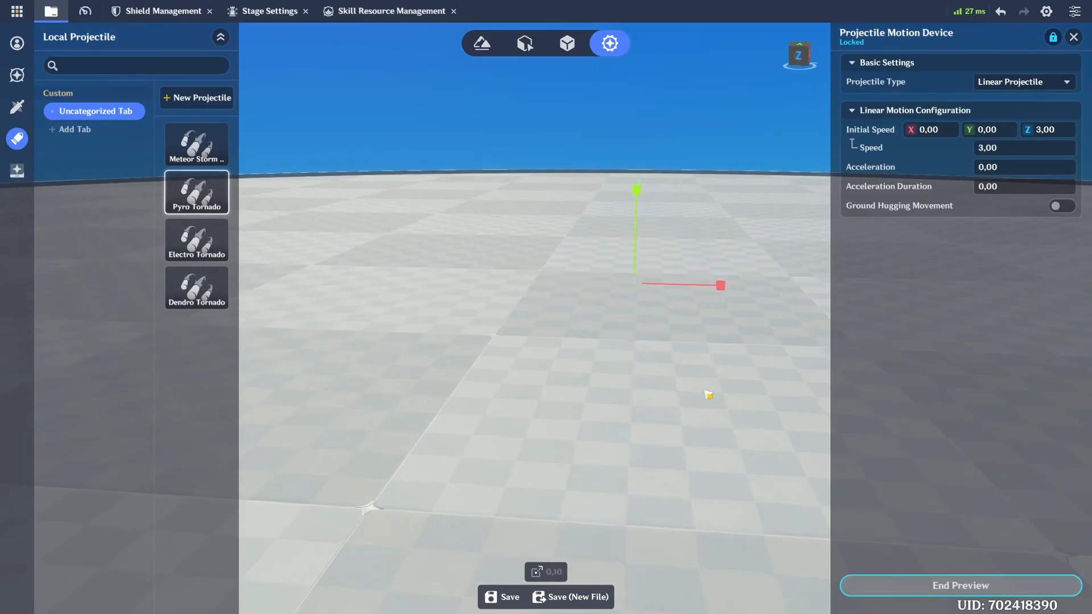
pyautogui.click(963, 585)
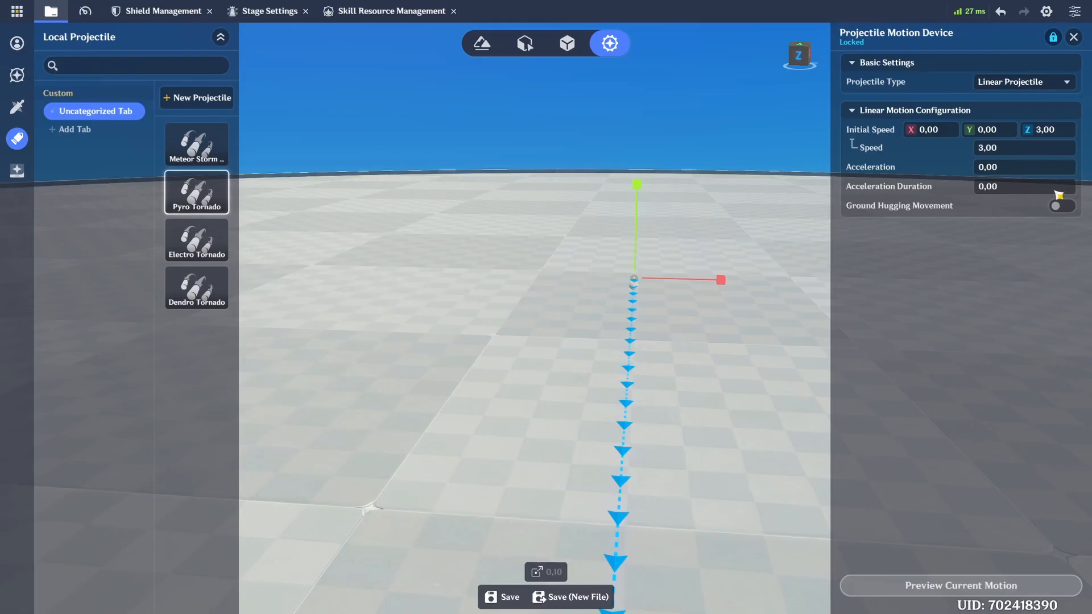
pyautogui.click(1072, 36)
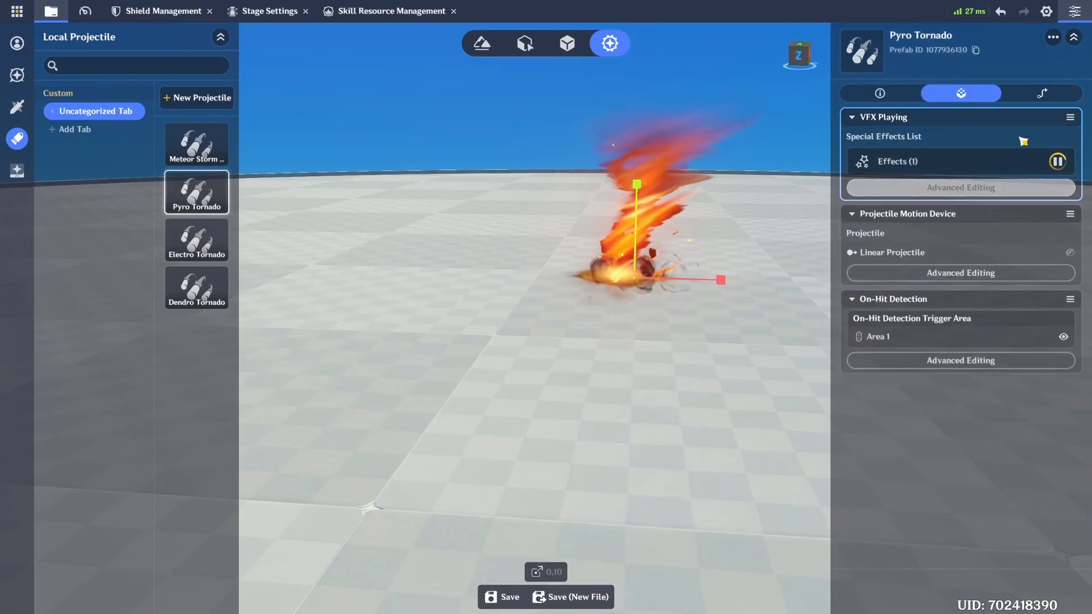
# - Review the Pyro Whirlwind ability unit's hitbox, target filter, attack parameters and on-hit performance, and close its settings
pyautogui.click(1041, 93)
pyautogui.click(995, 166)
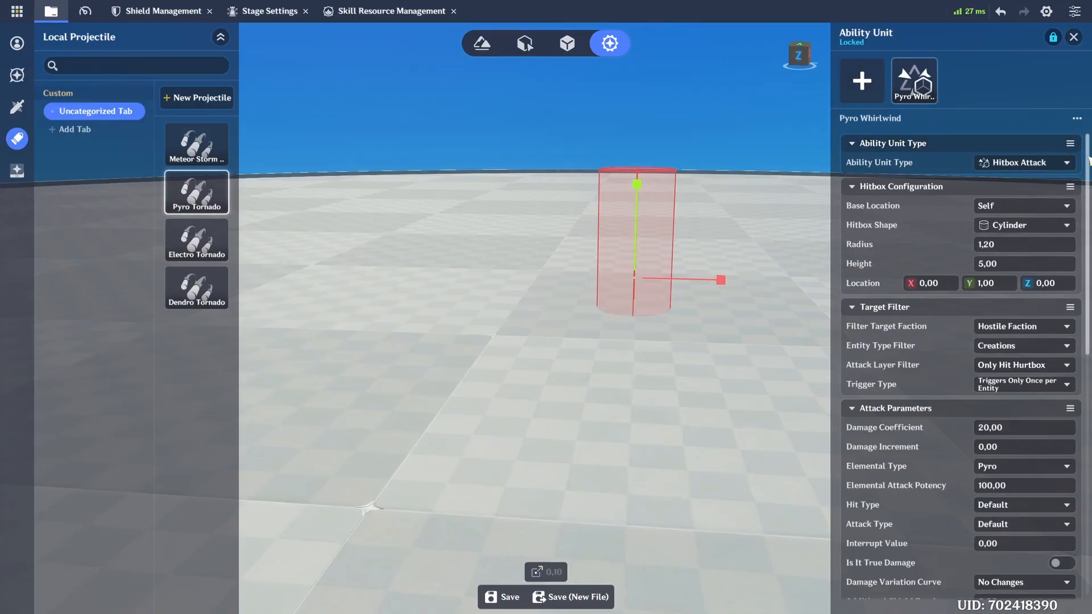
pyautogui.moveTo(1089, 158); pyautogui.dragTo(1089, 189)
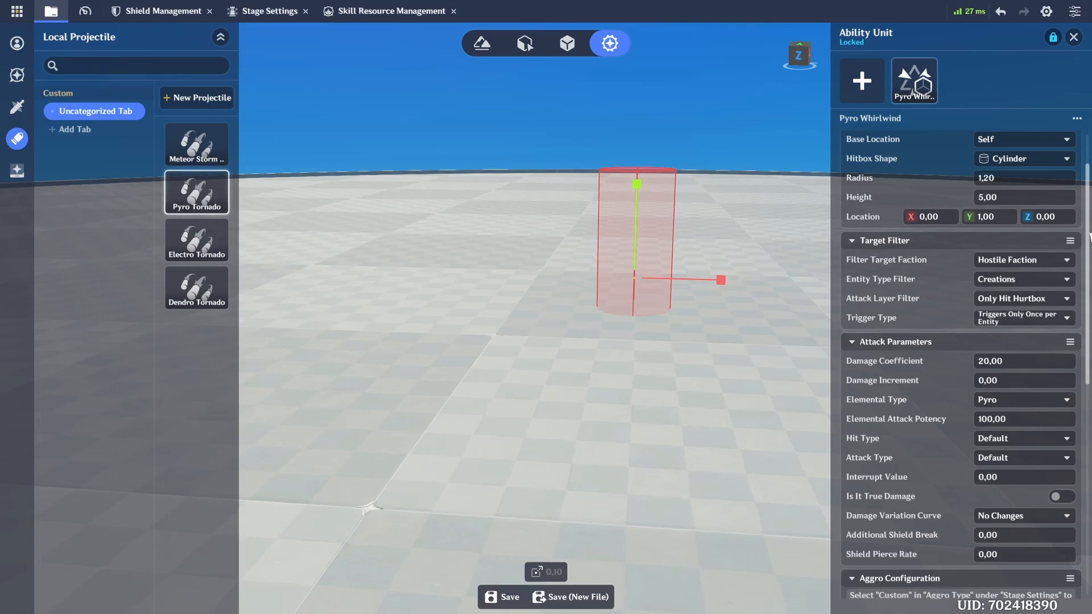
pyautogui.moveTo(1089, 237); pyautogui.dragTo(1085, 455)
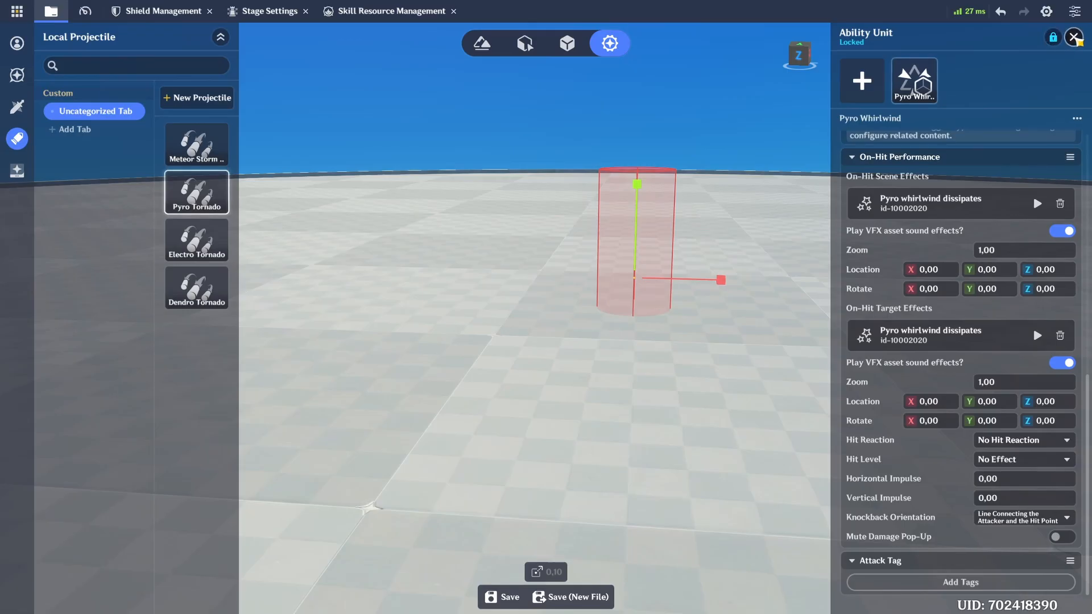
pyautogui.click(1073, 37)
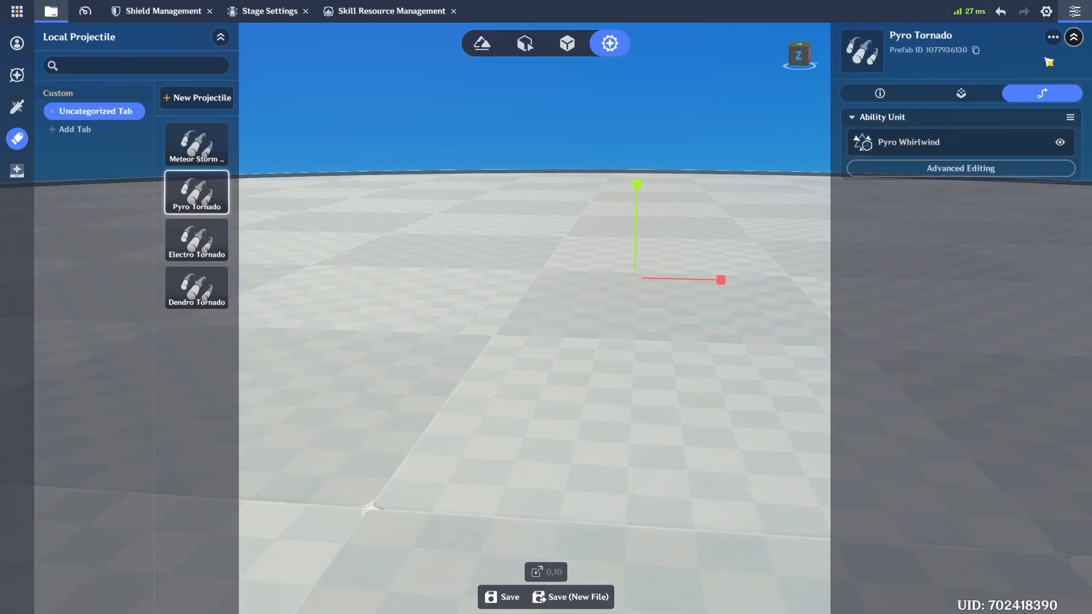
# - Examine the Pyro Tornado's on-hit detection rules, trigger type choices, linked ability unit and trigger area, and close the settings
pyautogui.click(977, 93)
pyautogui.click(953, 359)
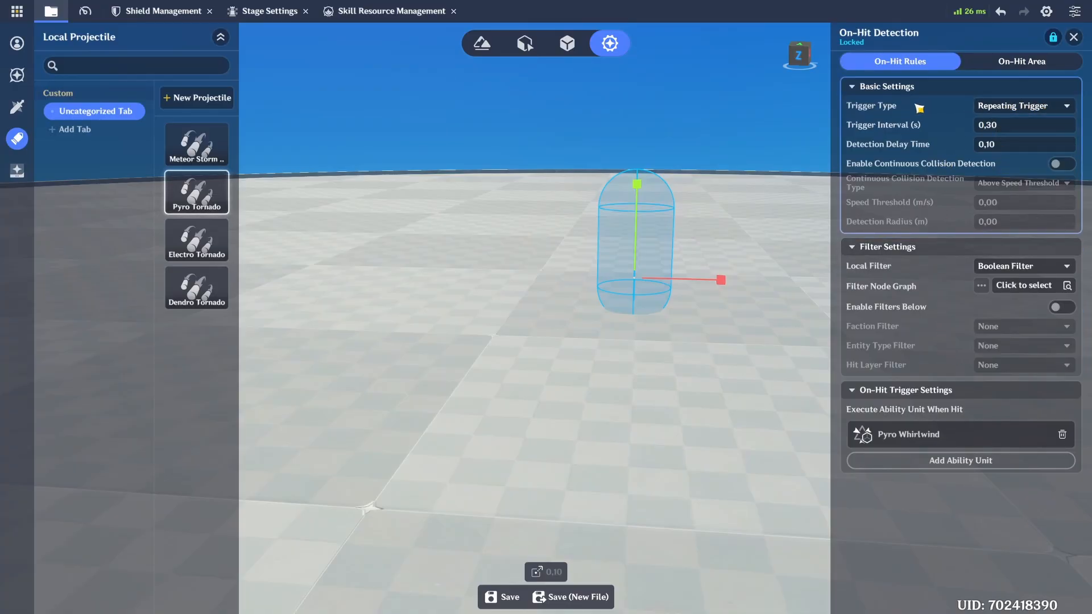
pyautogui.click(1006, 110)
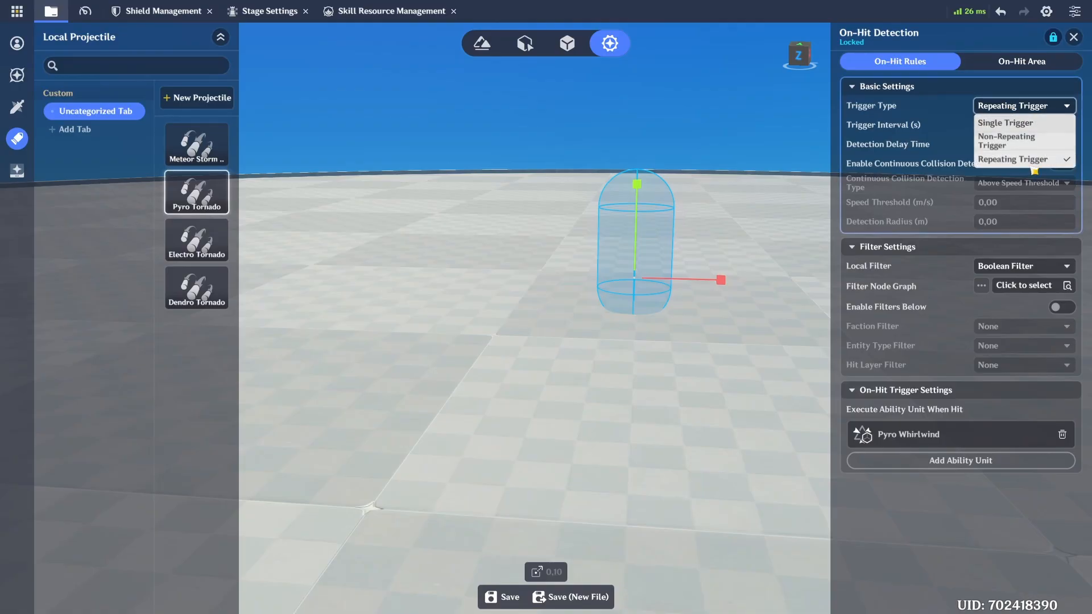
pyautogui.click(1004, 107)
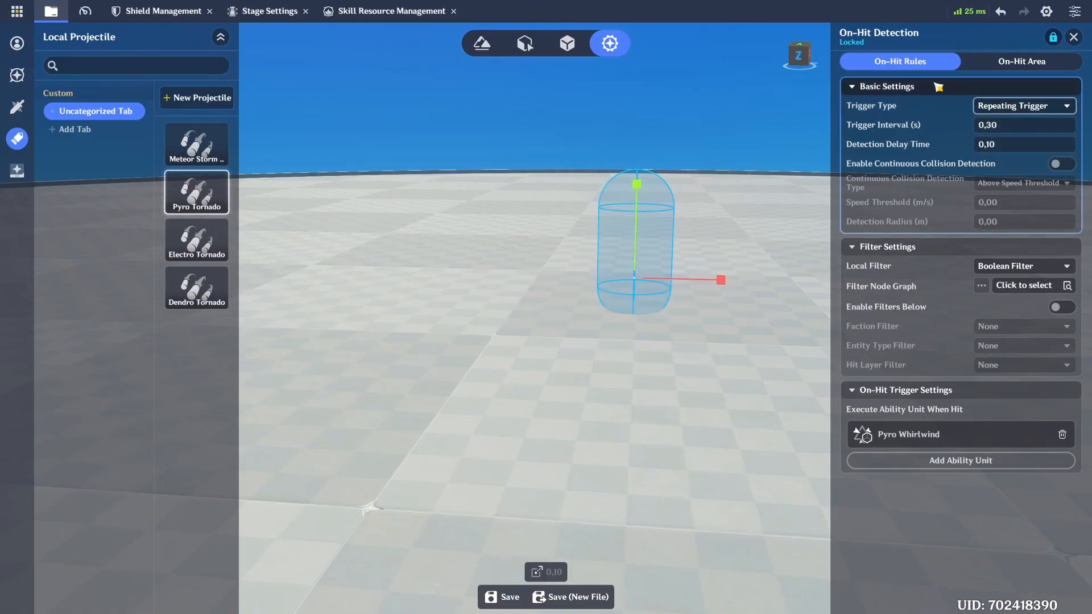
pyautogui.click(914, 458)
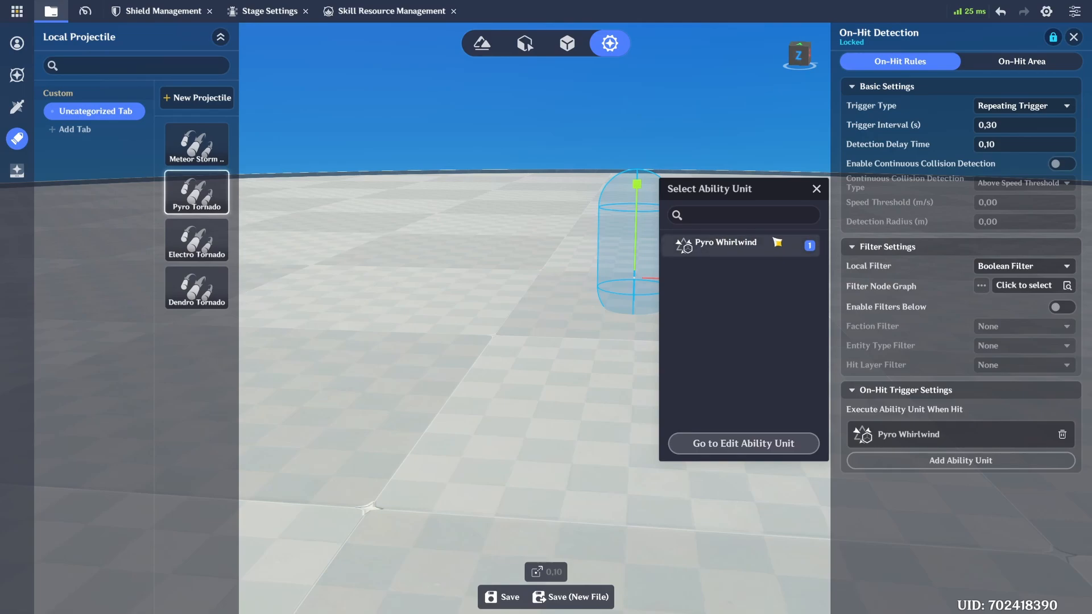
pyautogui.click(815, 189)
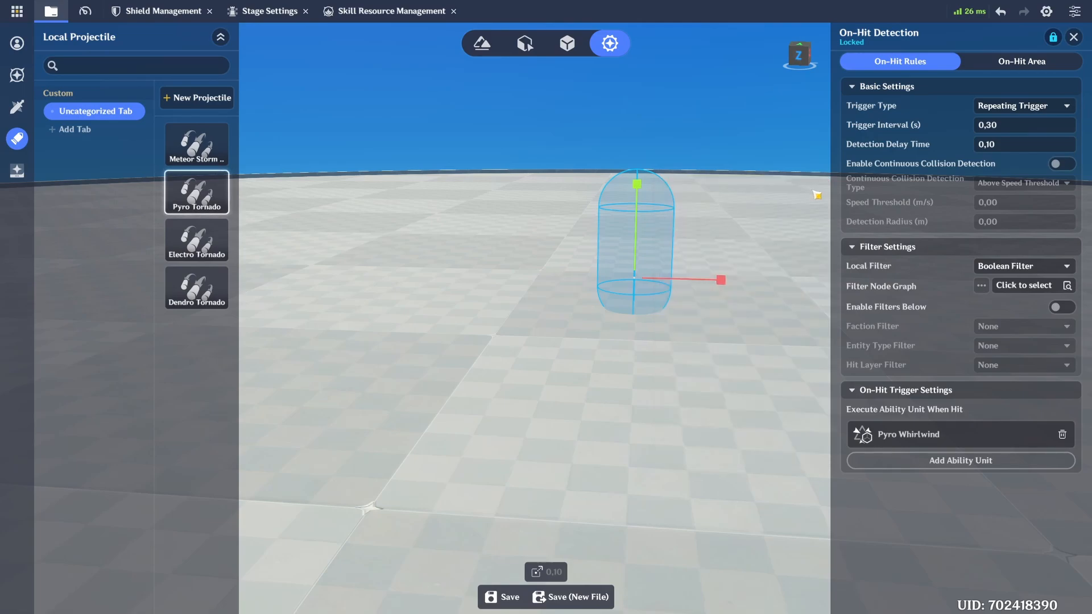
pyautogui.click(996, 64)
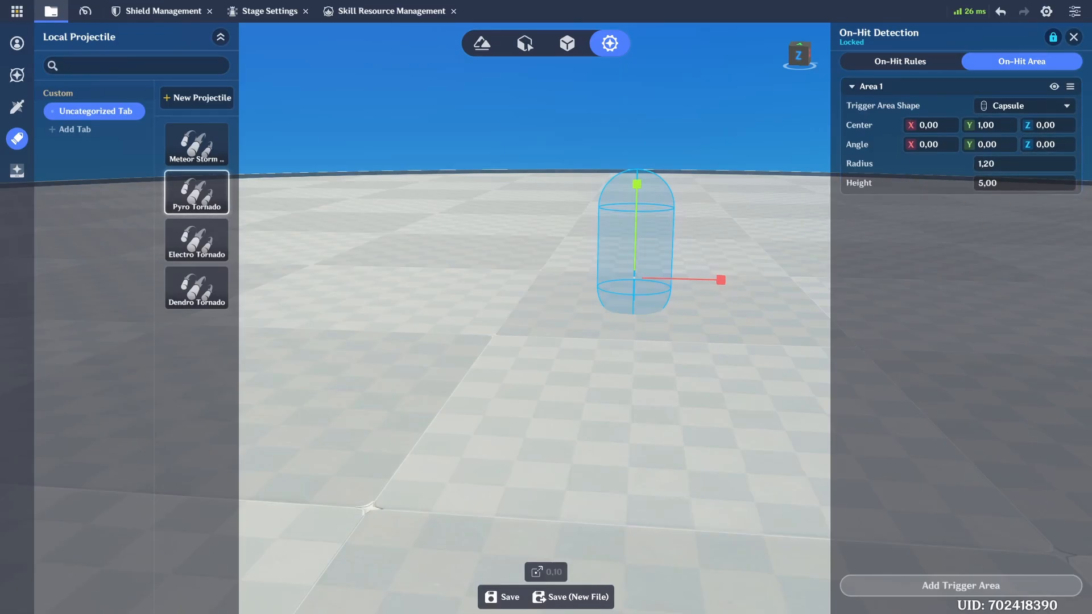
pyautogui.click(1073, 37)
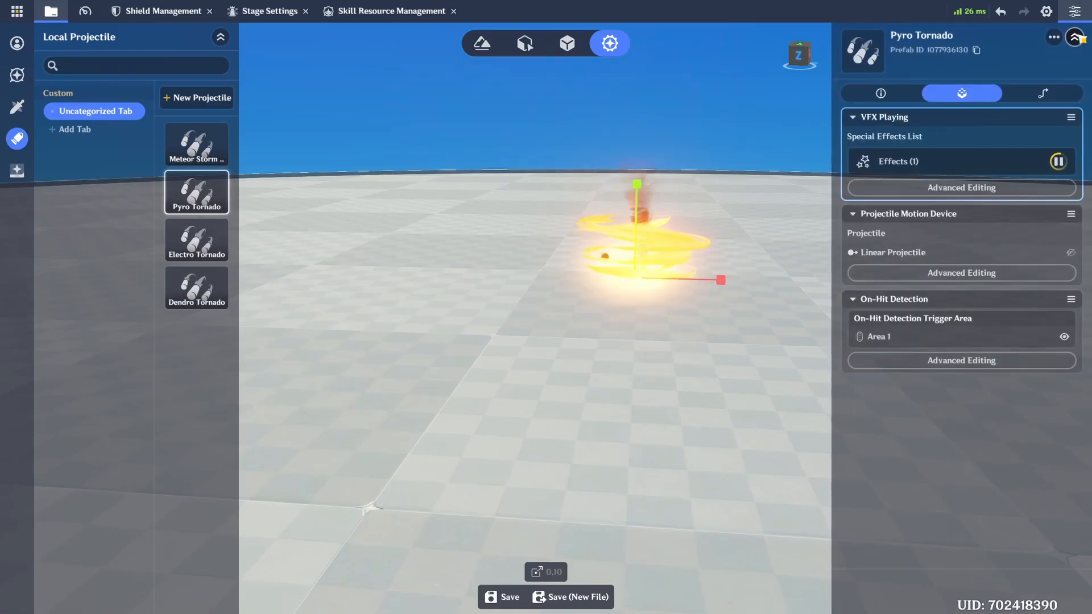
# - Check the new-projectile dialog without creating anything, and view the Electro Tornado's basic settings
pyautogui.click(208, 97)
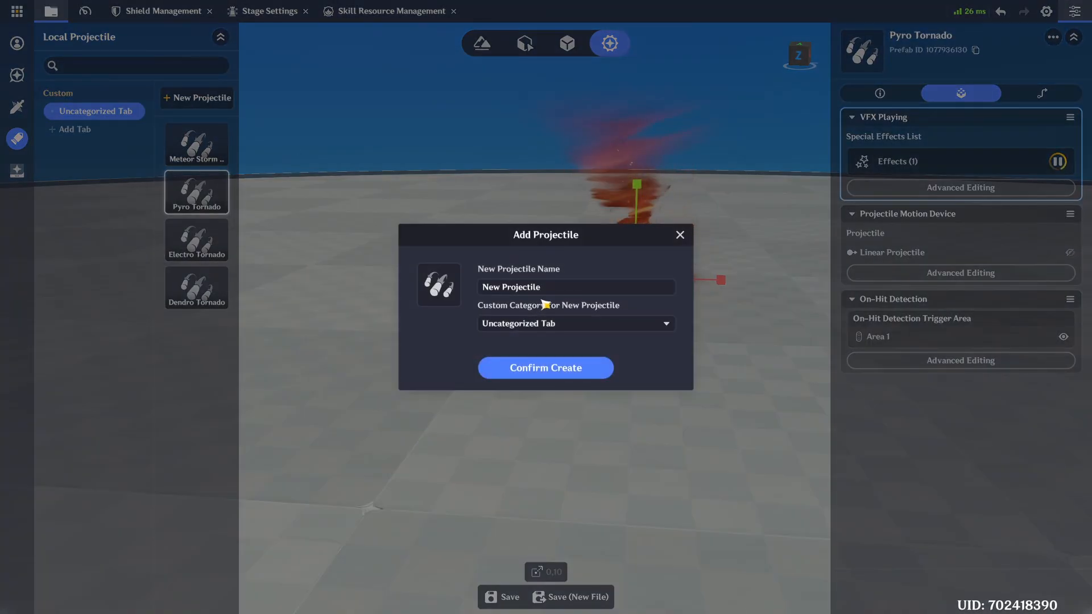
pyautogui.click(680, 235)
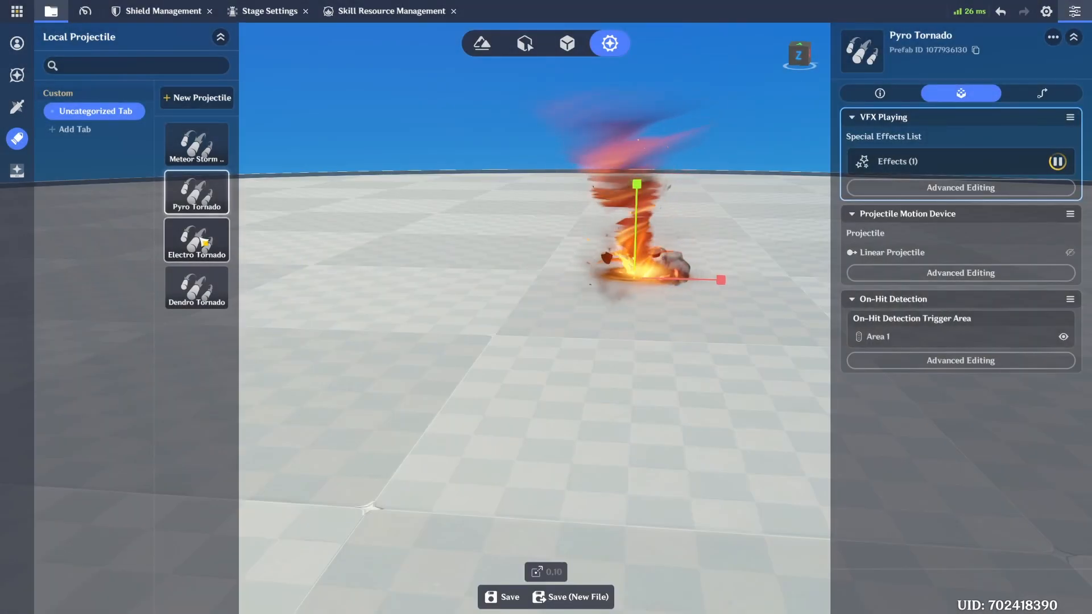
pyautogui.click(197, 238)
pyautogui.click(879, 93)
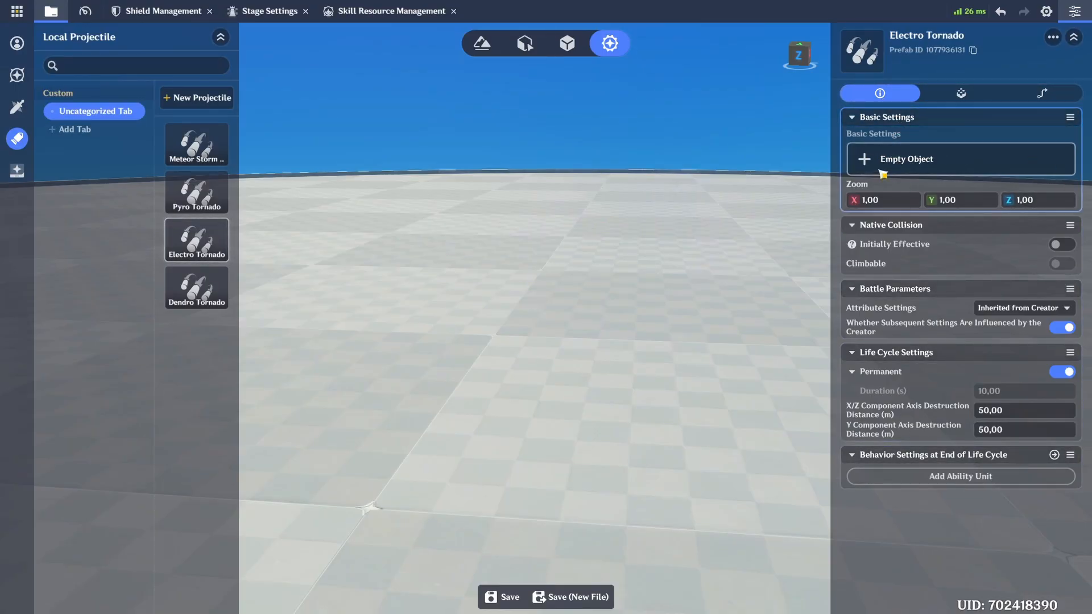
# - Copy the Pyro Tornado's Basic Settings section and paste it into the Electro Tornado's Basic Settings
pyautogui.click(222, 198)
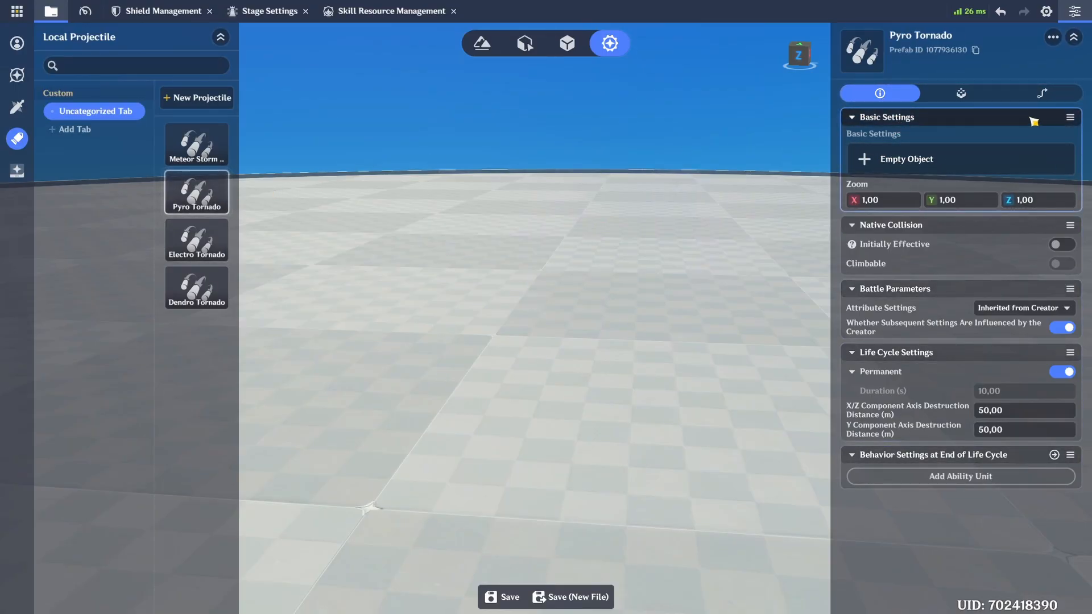
pyautogui.click(1071, 118)
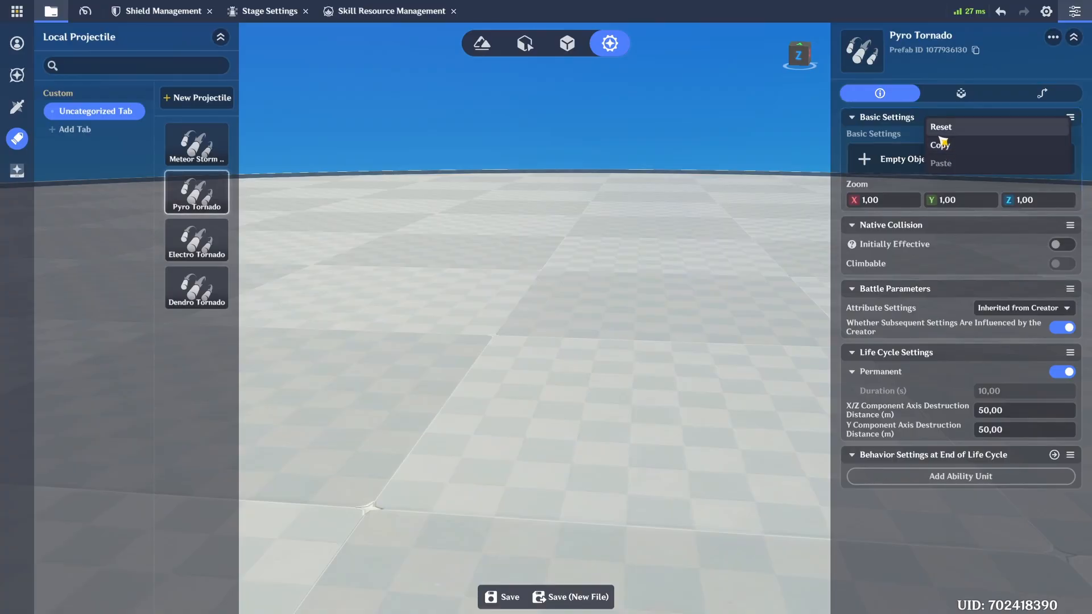
pyautogui.click(957, 146)
pyautogui.click(197, 239)
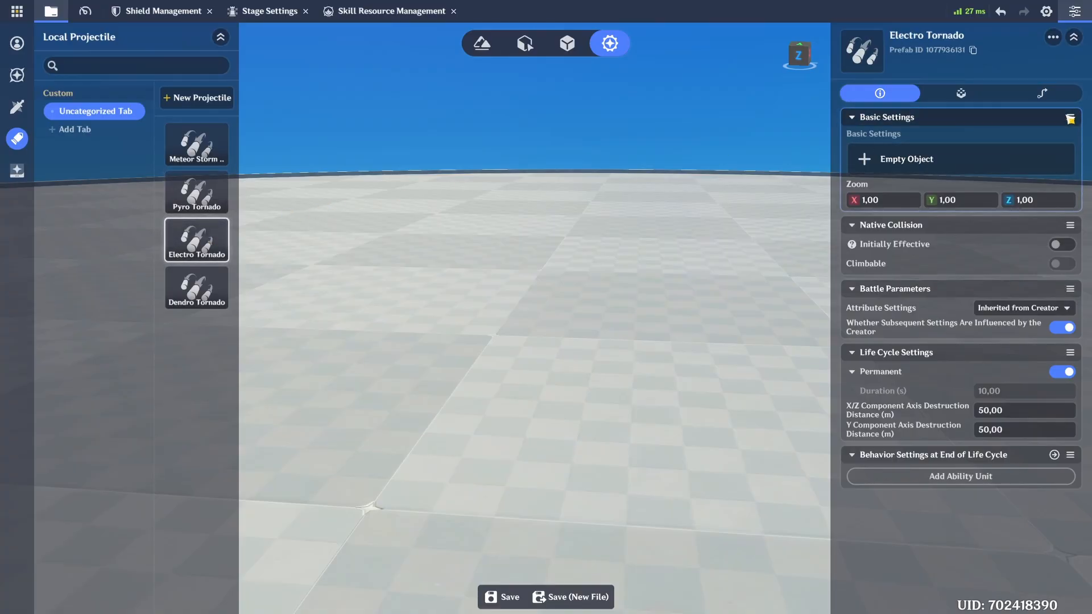
pyautogui.click(1070, 117)
pyautogui.click(957, 163)
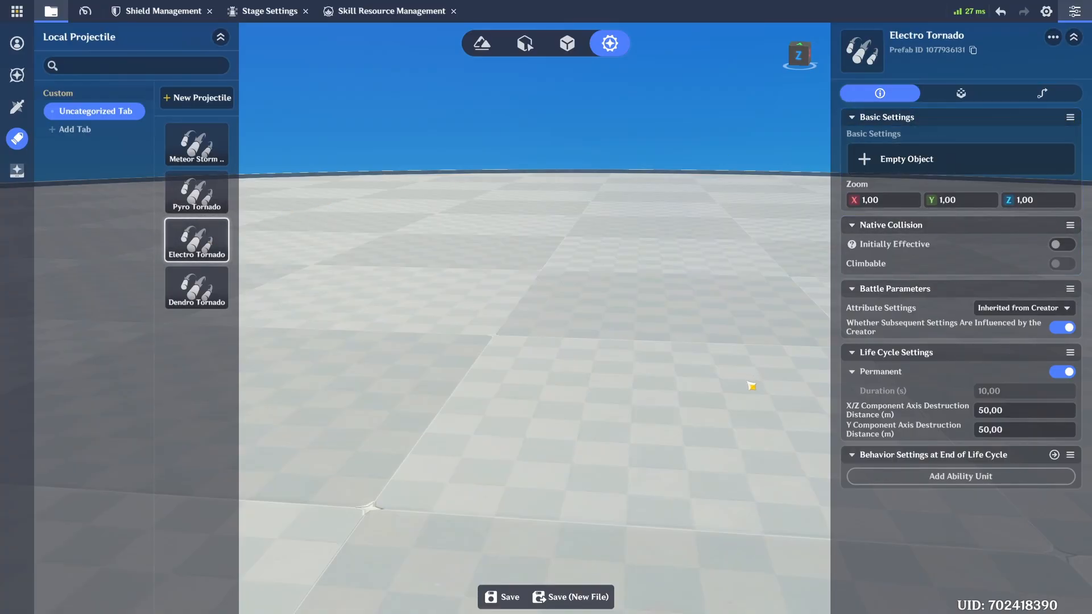
# - Copy the Pyro Tornado's Native Collision settings and paste them onto the Electro Tornado's Native Collision
pyautogui.click(226, 198)
pyautogui.click(1070, 224)
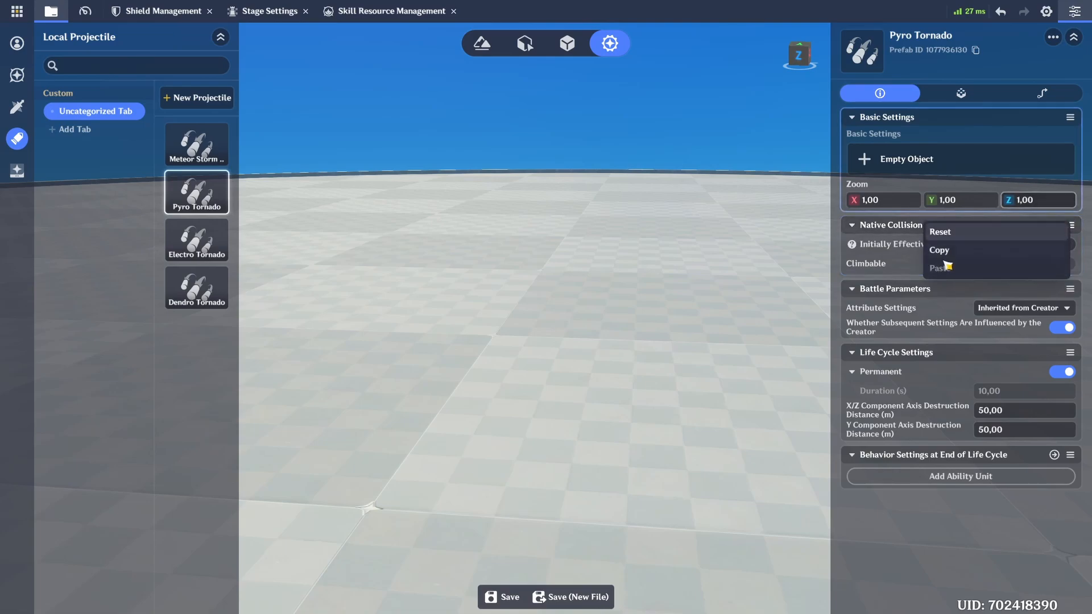
pyautogui.click(945, 255)
pyautogui.click(196, 239)
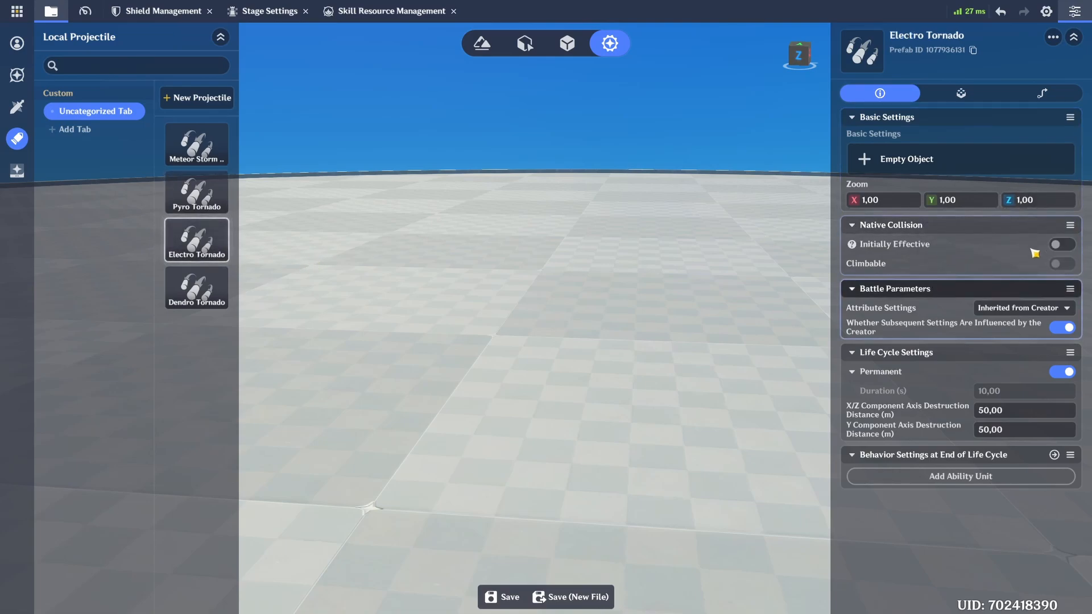
pyautogui.click(1068, 224)
pyautogui.click(951, 274)
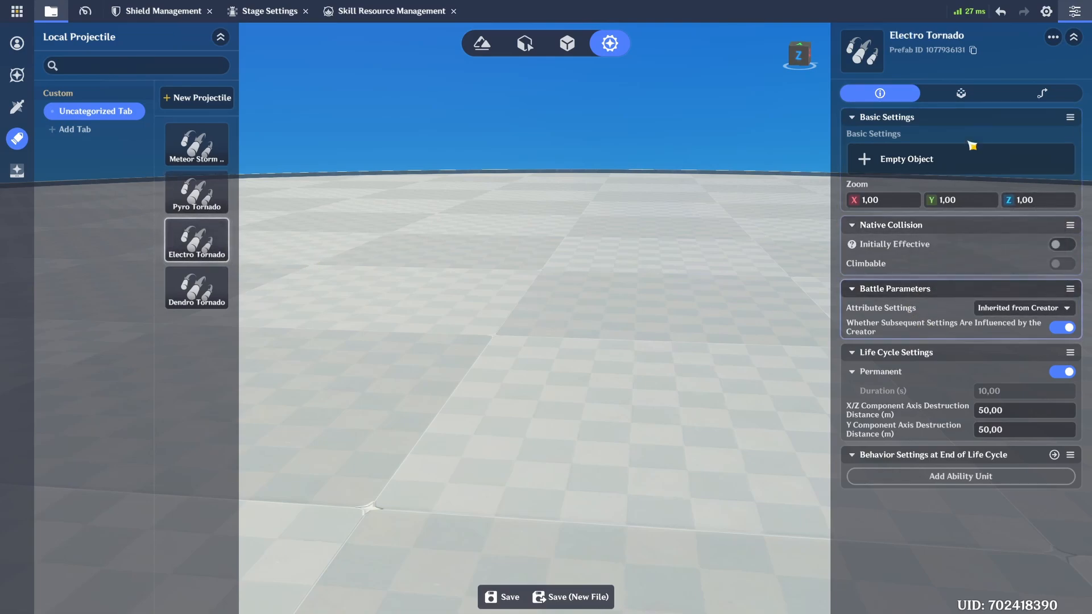
# - Copy the Pyro Tornado's Projectile Motion Device component and paste it onto the same component of the Electro Tornado
pyautogui.click(951, 98)
pyautogui.click(1057, 162)
pyautogui.click(197, 191)
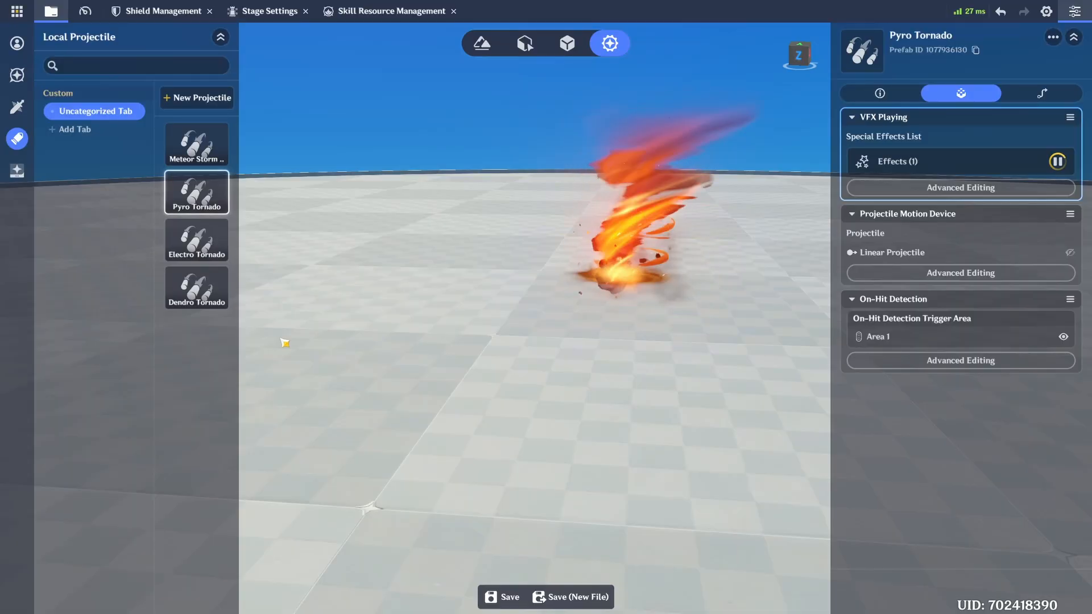
pyautogui.click(1070, 214)
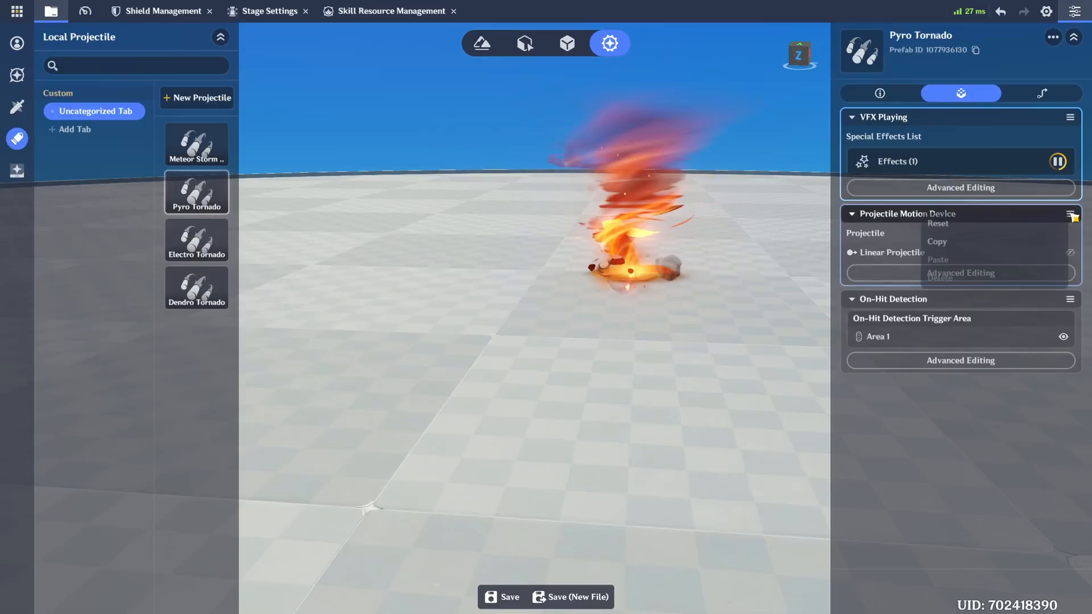
pyautogui.click(938, 250)
pyautogui.click(197, 239)
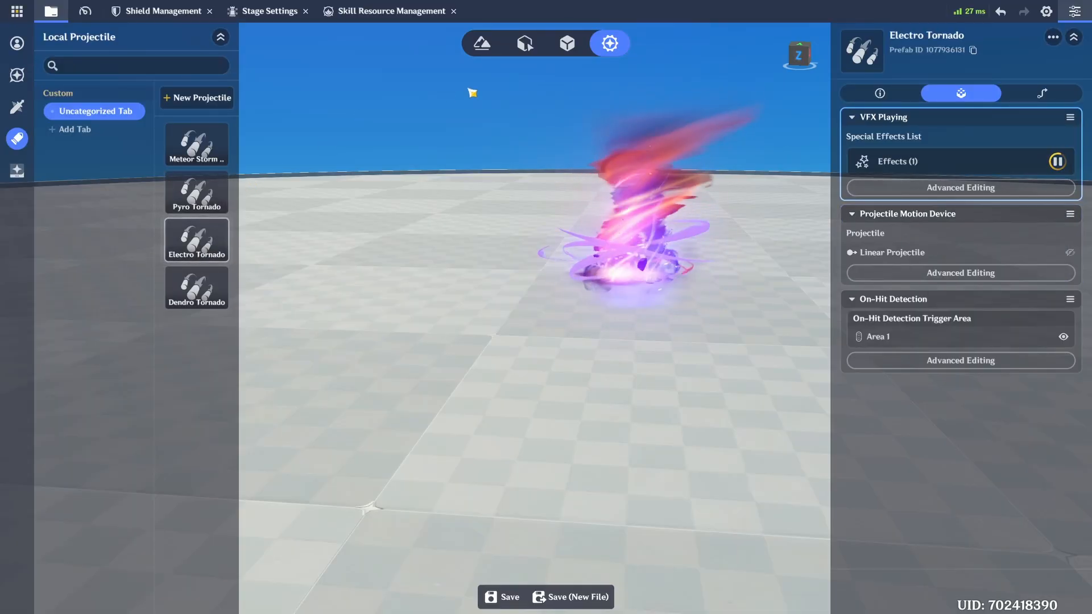
pyautogui.click(1069, 214)
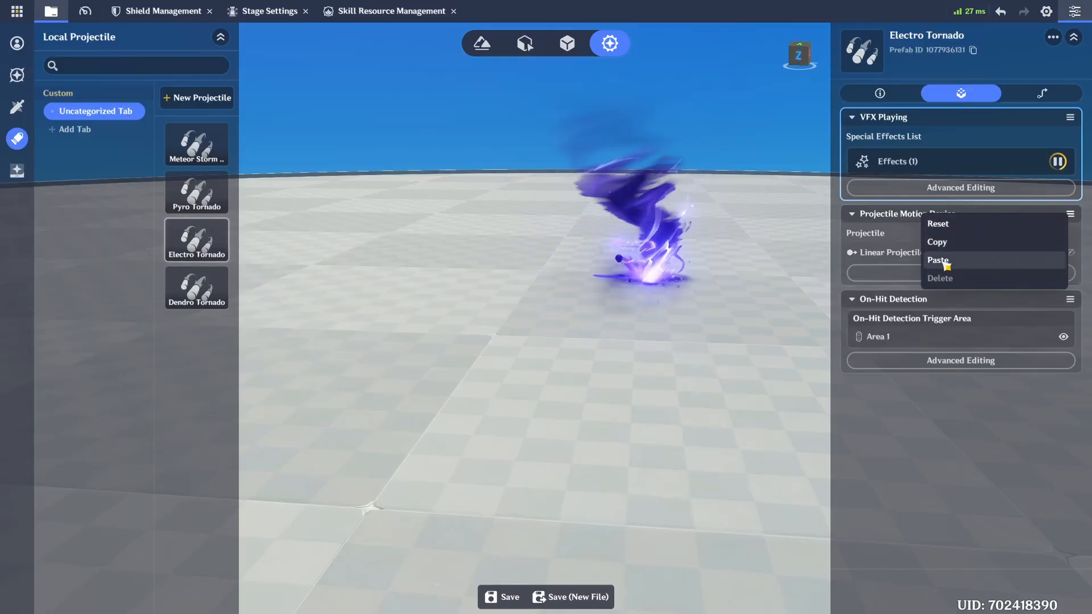
pyautogui.click(1059, 262)
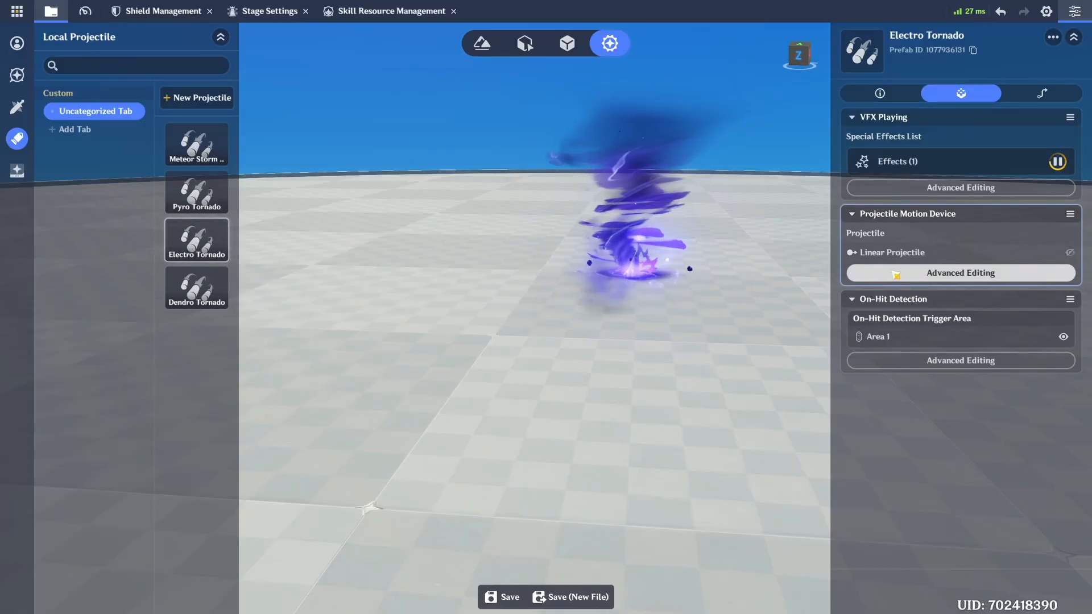
# - Inspect the Electro Tornado's looping VFX settings and open its on-hit detection settings
pyautogui.click(933, 188)
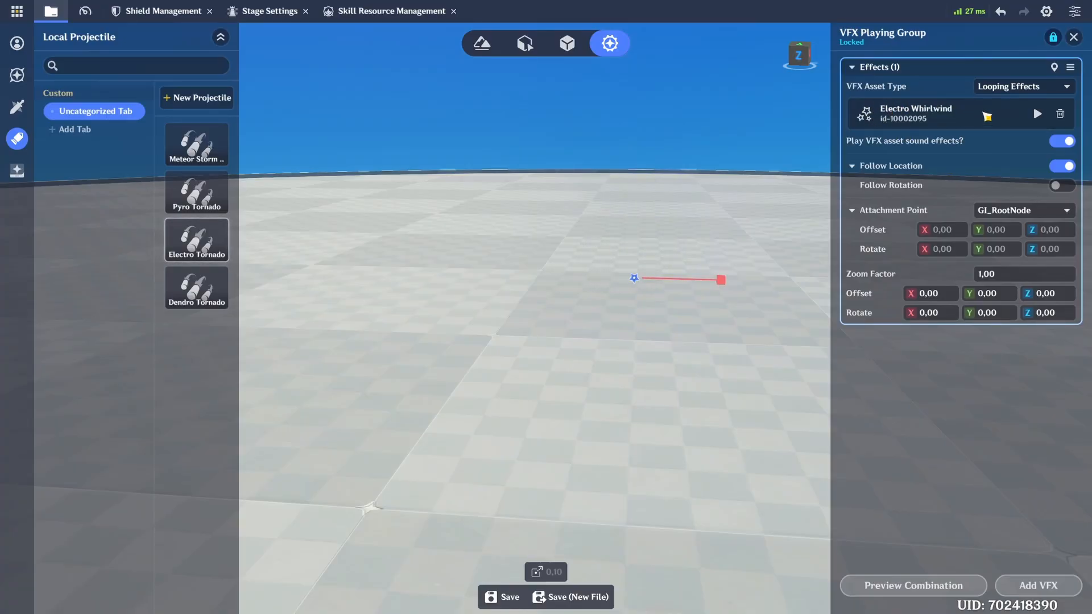
pyautogui.click(1073, 37)
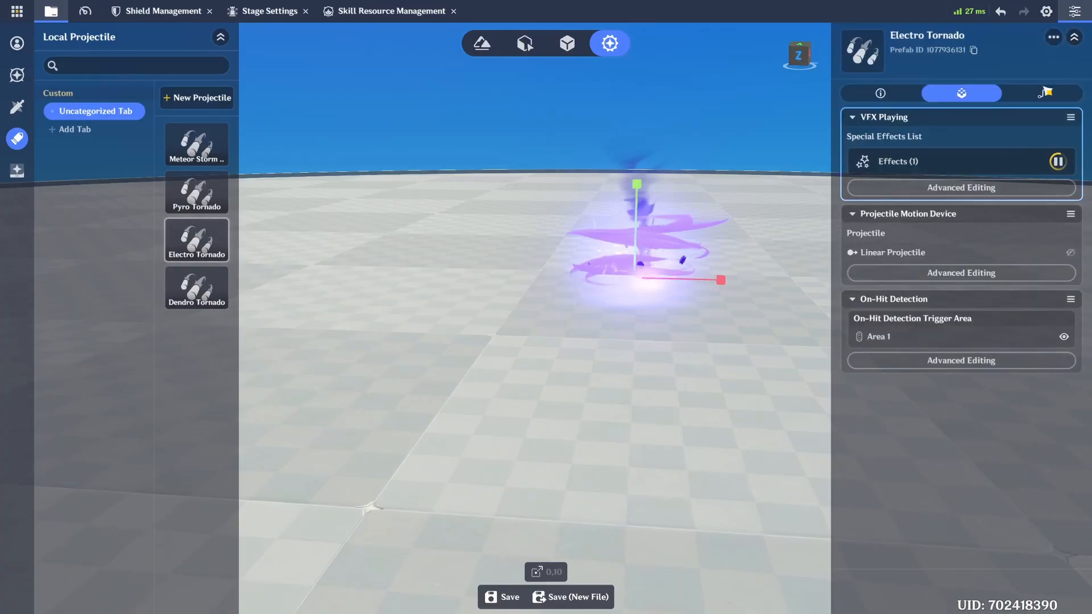
pyautogui.click(933, 358)
# - Open the Electro Whirlwind ability unit from the on-hit trigger settings, review its attack parameters and on-hit effects, and close it
pyautogui.click(934, 455)
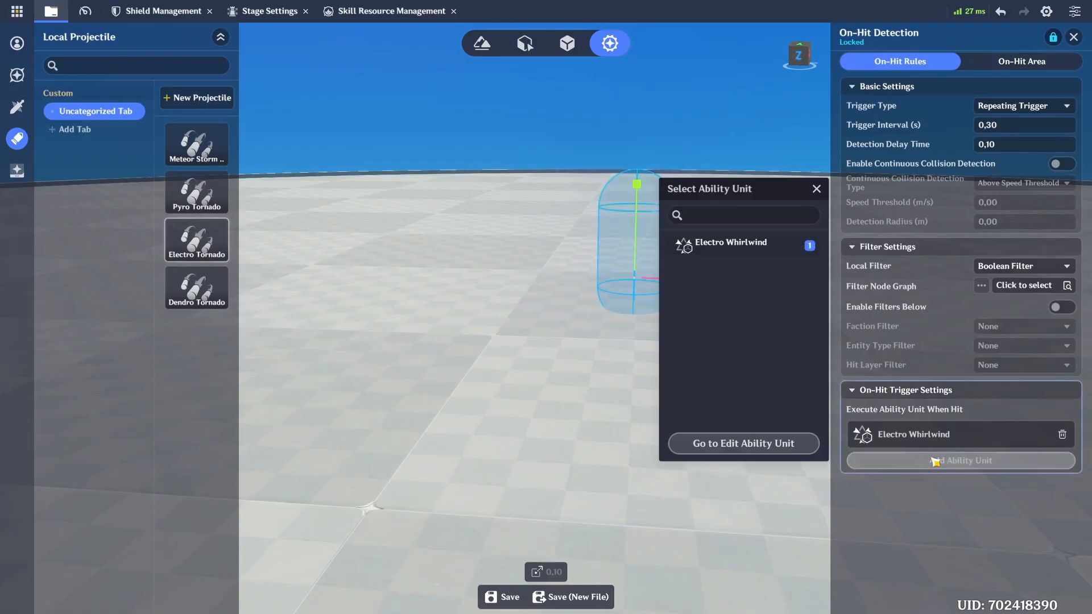
pyautogui.click(730, 450)
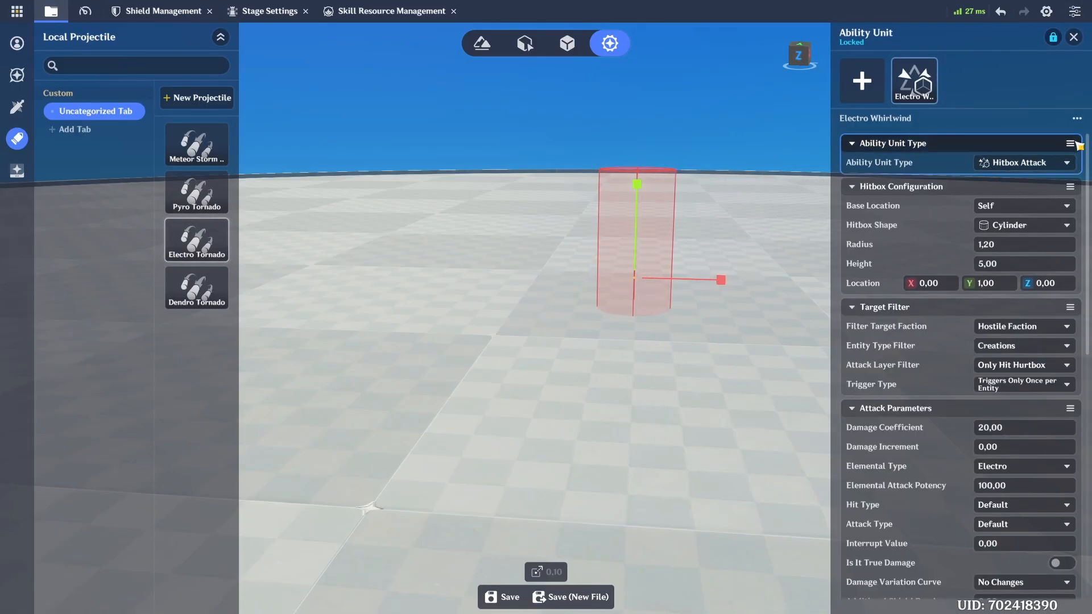
pyautogui.scroll(-4, 988, 168)
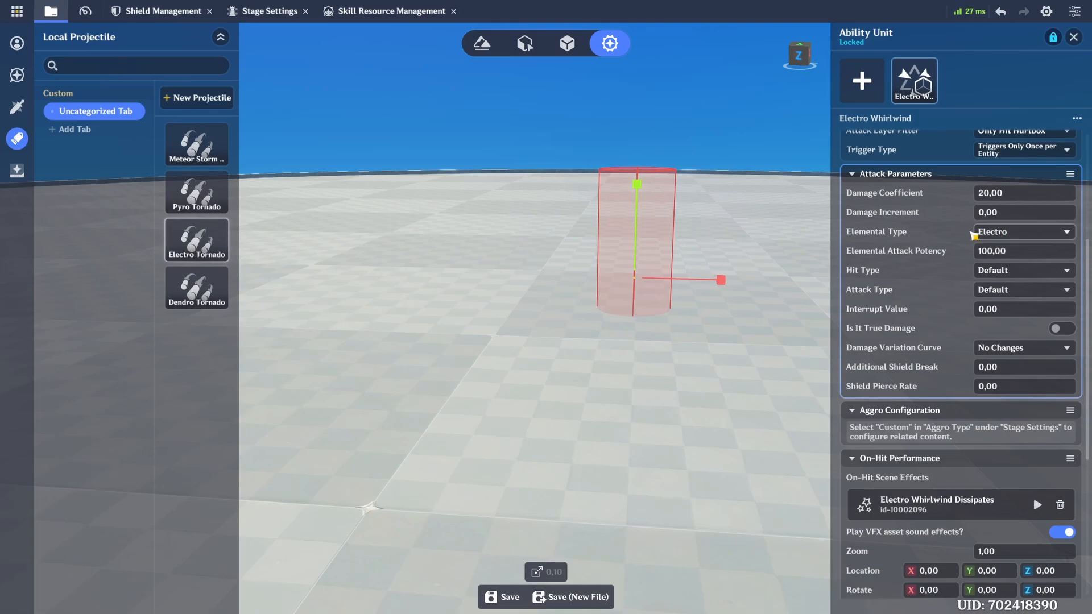
pyautogui.scroll(-5, 1033, 323)
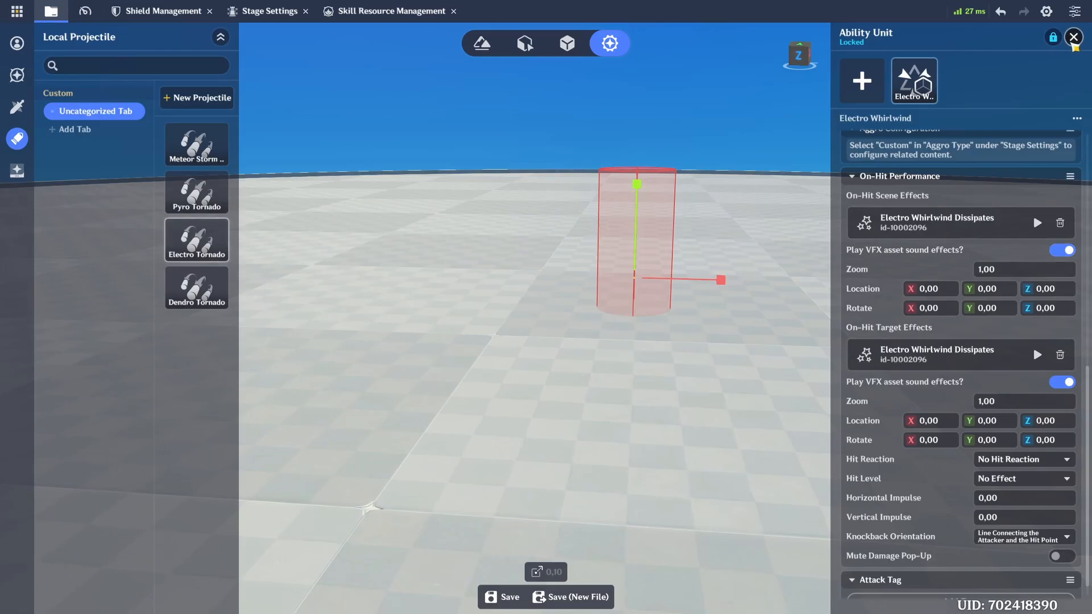
pyautogui.click(1073, 37)
# - Inspect the Dendro Tornado's looping VFX settings, close them, and display the projectile's ability unit
pyautogui.click(216, 285)
pyautogui.click(957, 93)
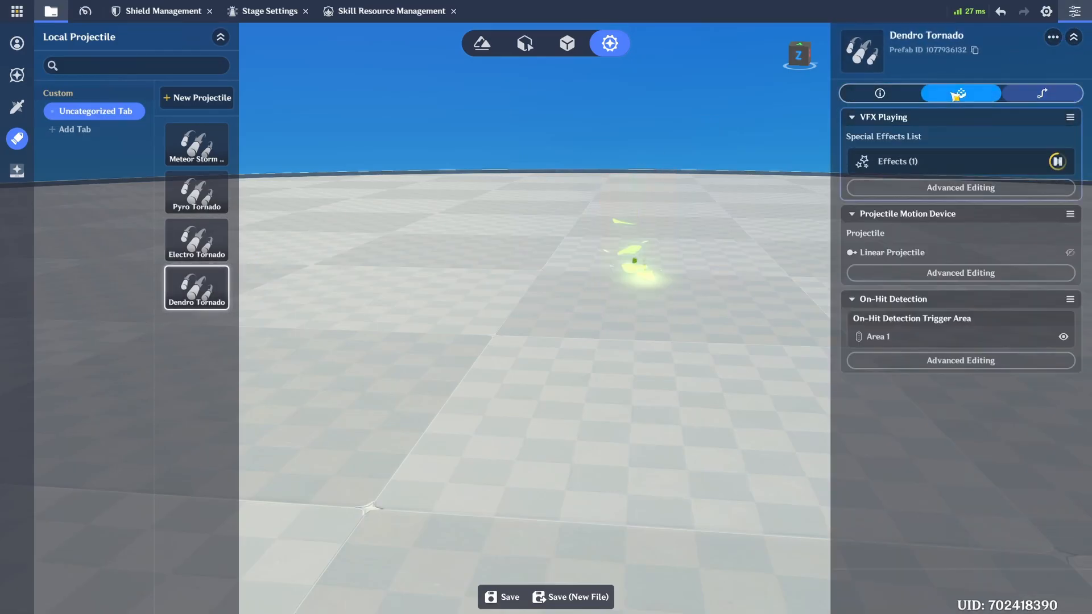
pyautogui.click(943, 188)
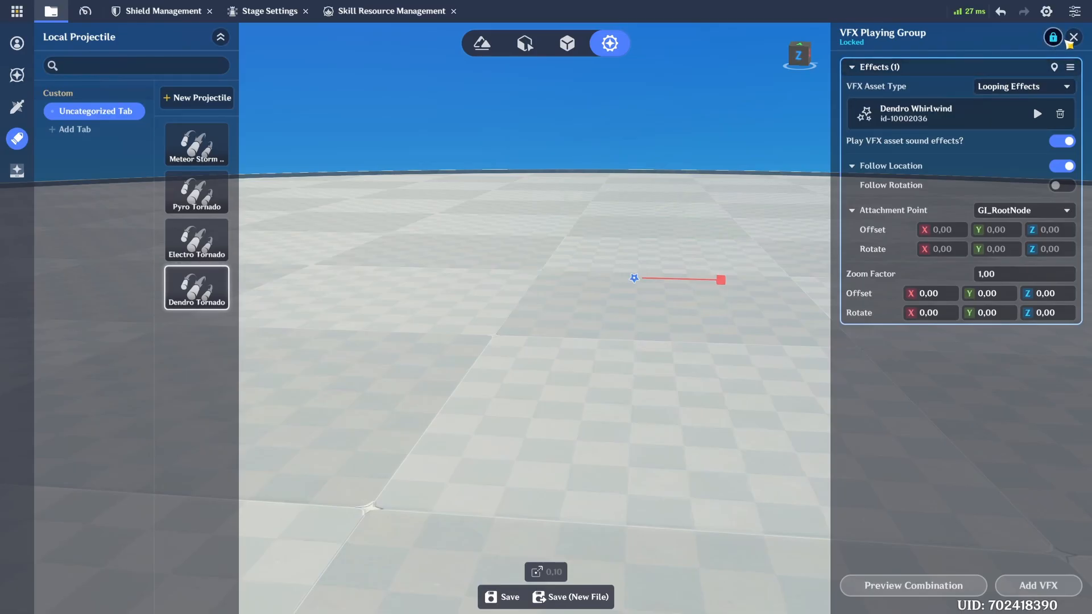
pyautogui.click(1073, 37)
pyautogui.click(1041, 93)
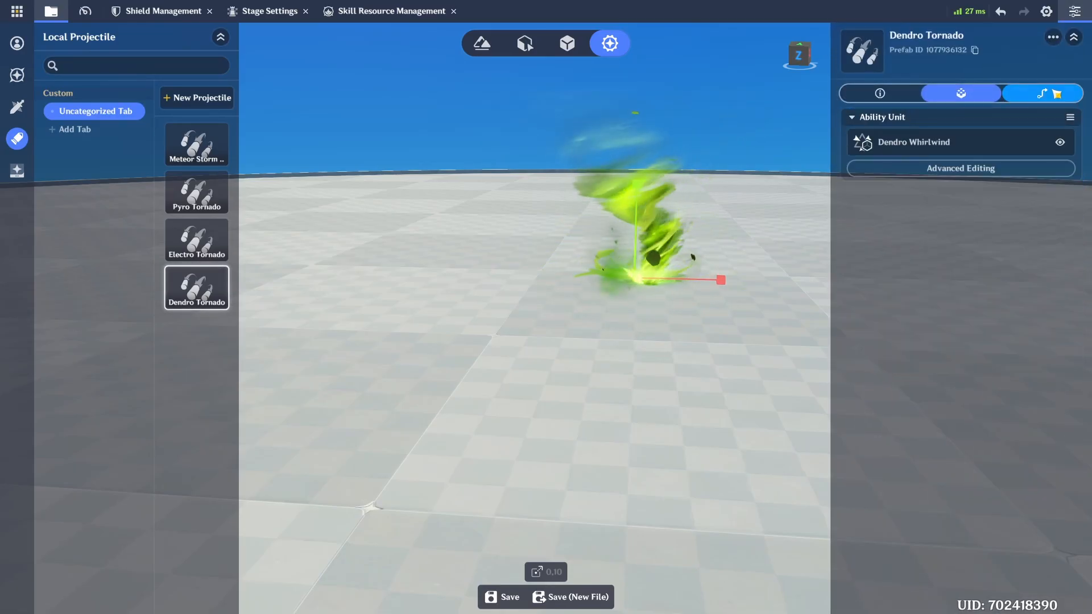
# - Open the Dendro Whirlwind ability unit in advanced editing, review its attack parameters and on-hit performance, and close it
pyautogui.click(961, 169)
pyautogui.moveTo(1088, 152); pyautogui.dragTo(1088, 261)
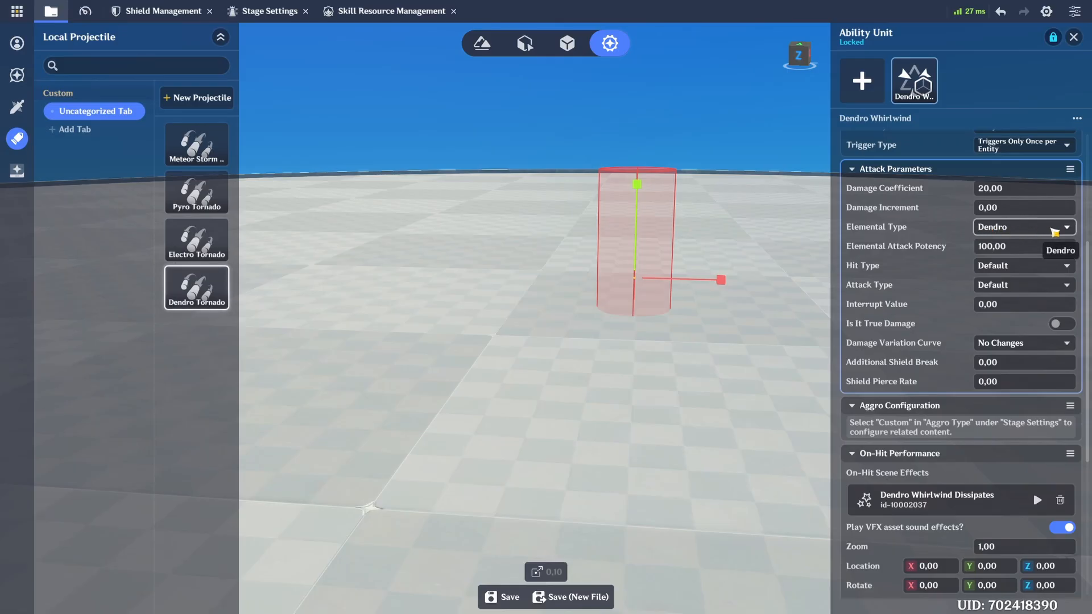
pyautogui.scroll(-5, 1054, 232)
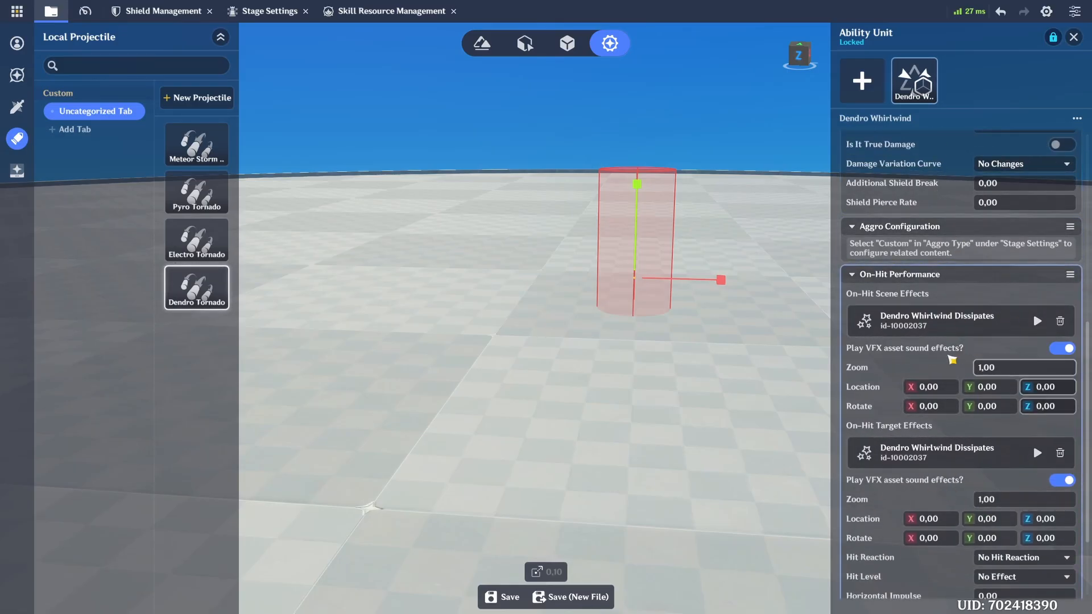
pyautogui.click(1074, 37)
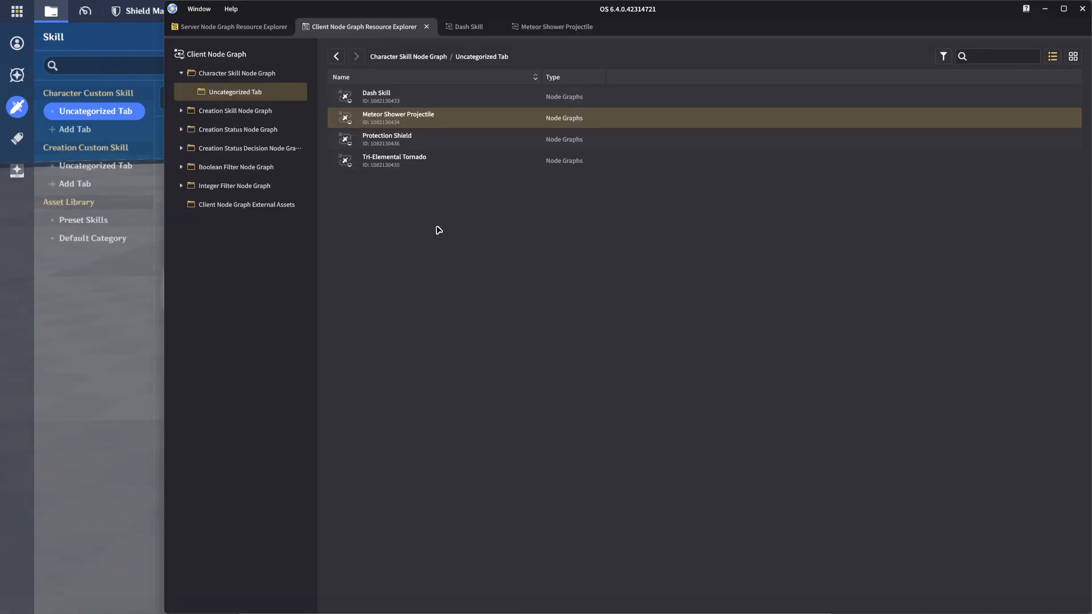
# - Open the Tri-Elemental Tornado node graph from the client node graph explorer and examine its three projectile launch nodes
pyautogui.click(438, 230)
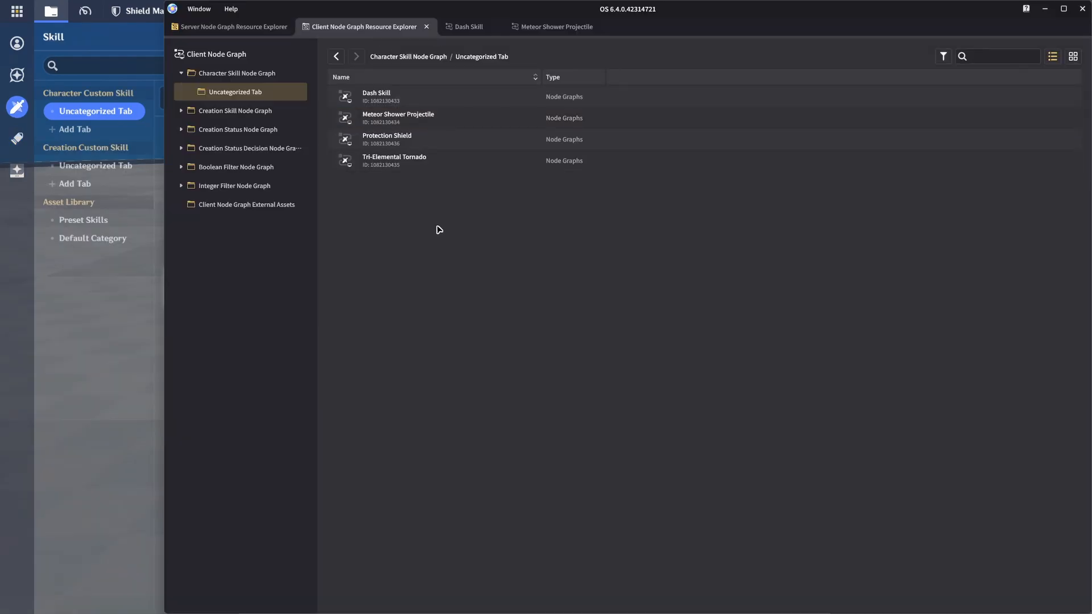
pyautogui.doubleClick(446, 164)
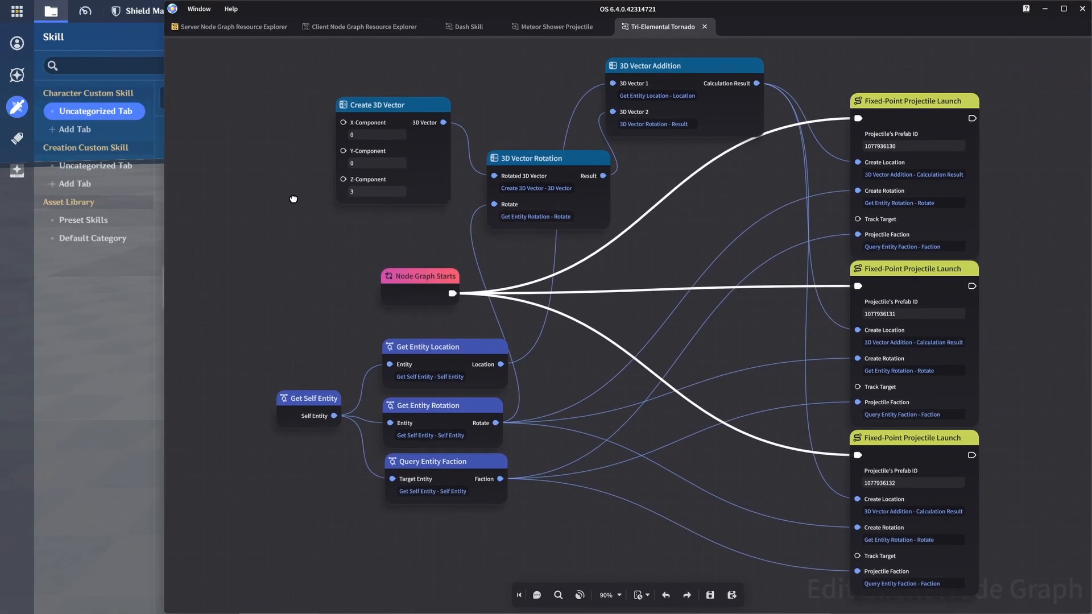
pyautogui.moveTo(289, 198)
pyautogui.mouseDown()
pyautogui.moveTo(358, 191)
pyautogui.moveTo(328, 222)
pyautogui.moveTo(305, 190)
pyautogui.moveTo(289, 206)
pyautogui.mouseUp()
pyautogui.scroll(1, 358, 191)
pyautogui.scroll(-1, 312, 212)
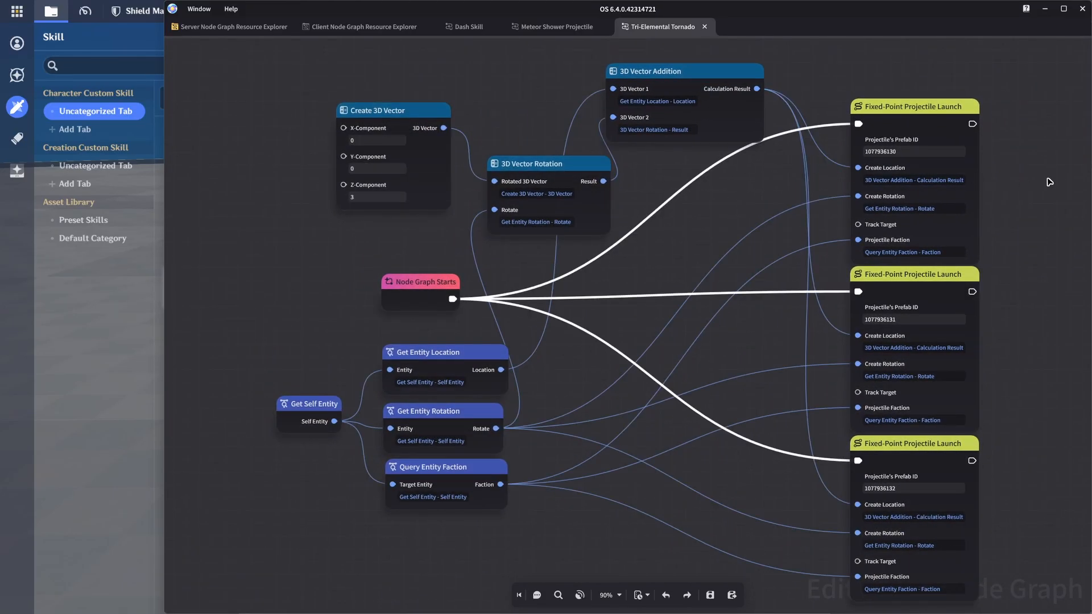
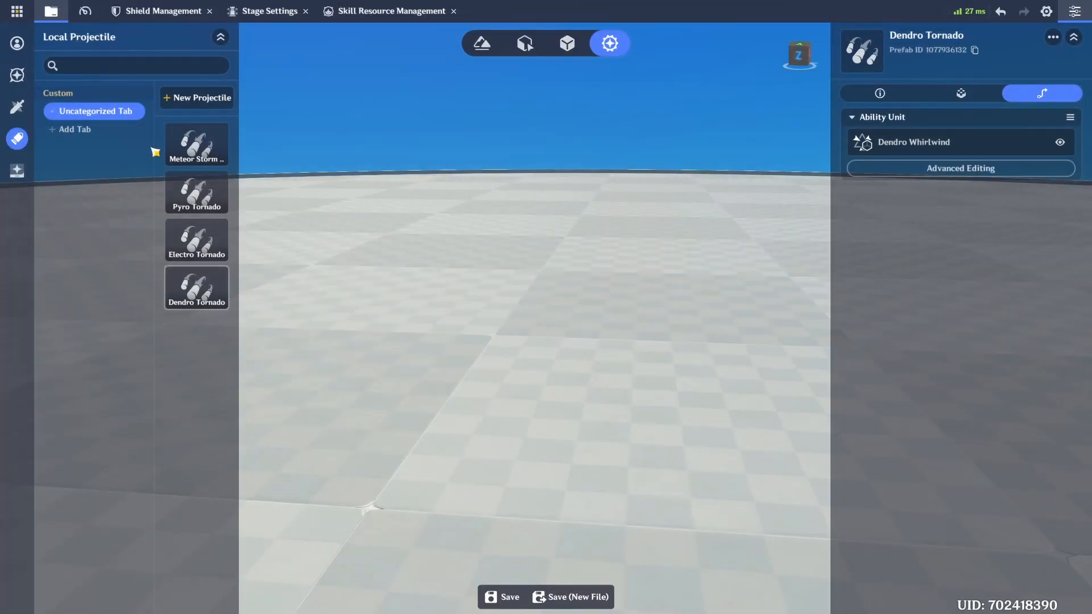
# - Open the Tri-Elemental Tornado skill's animation timeline from the custom skills, scrub it from start to end, and close it
pyautogui.click(18, 106)
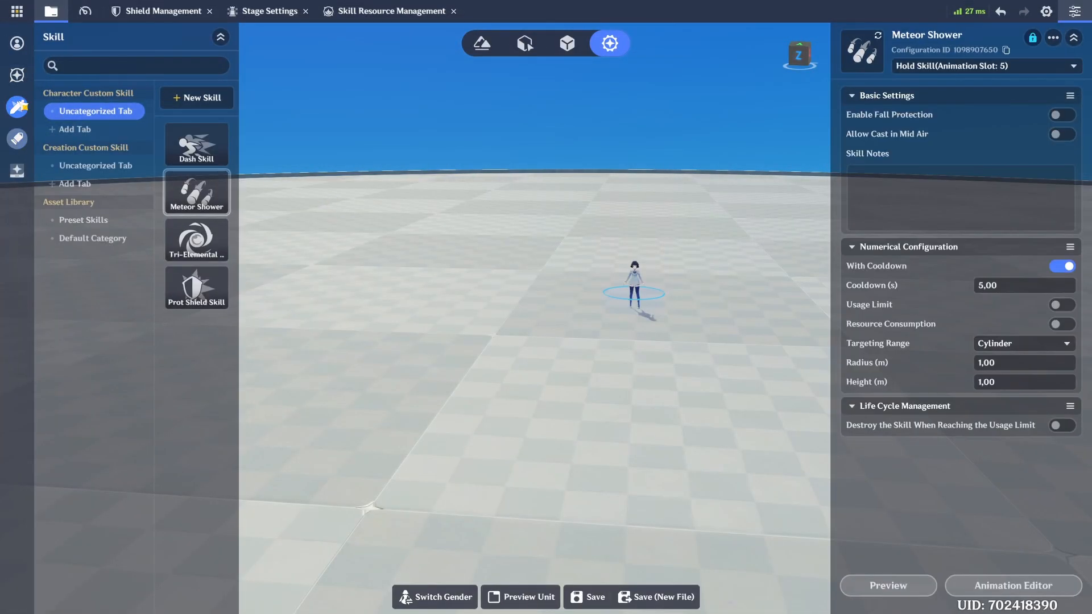
pyautogui.click(201, 98)
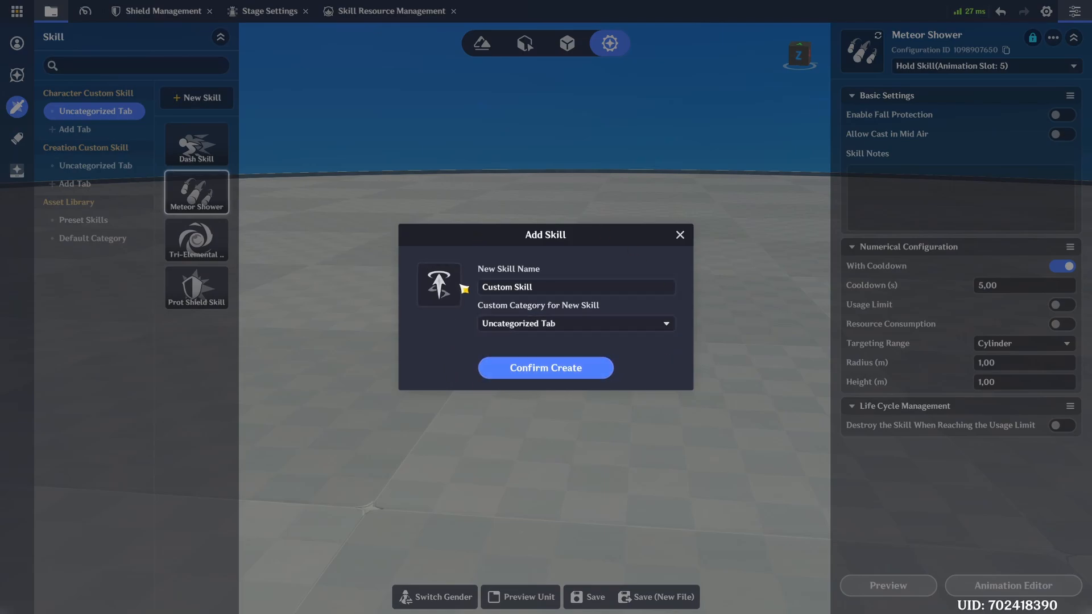
pyautogui.click(680, 235)
pyautogui.click(196, 239)
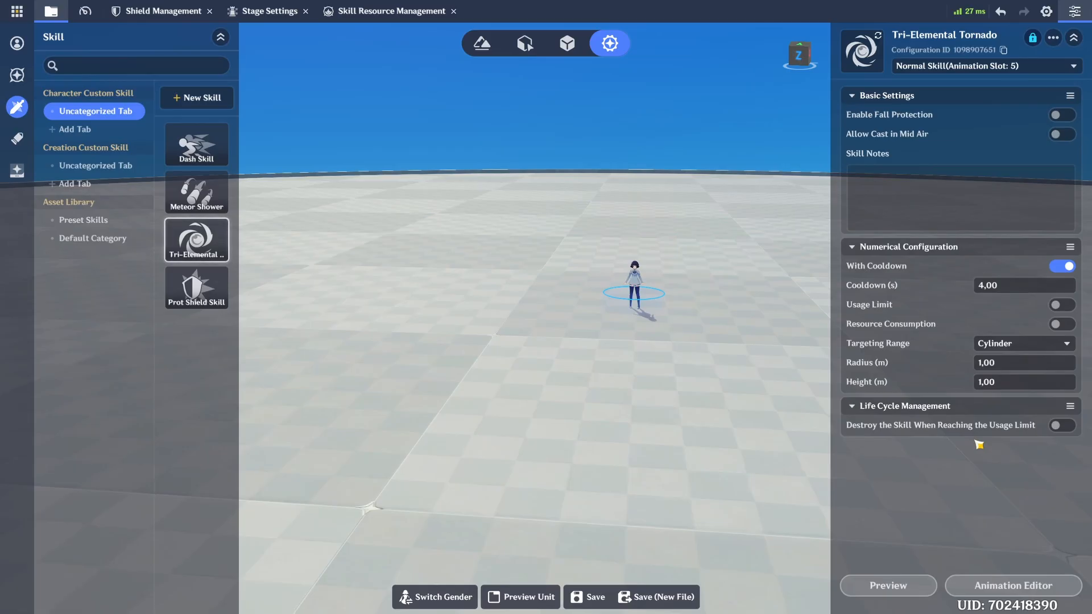
pyautogui.click(1030, 585)
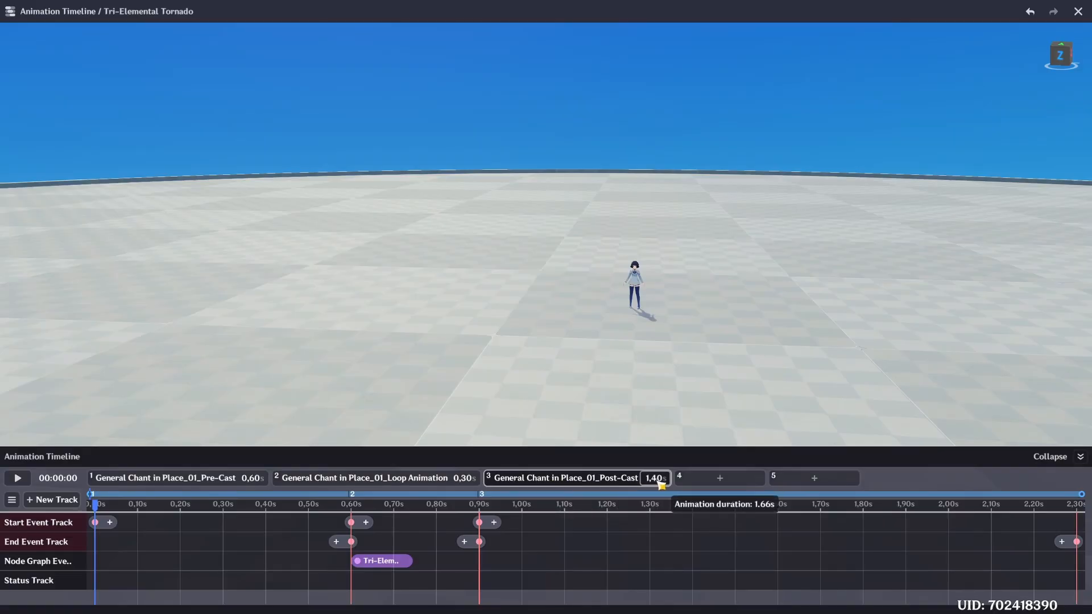
pyautogui.moveTo(100, 509); pyautogui.dragTo(1085, 523)
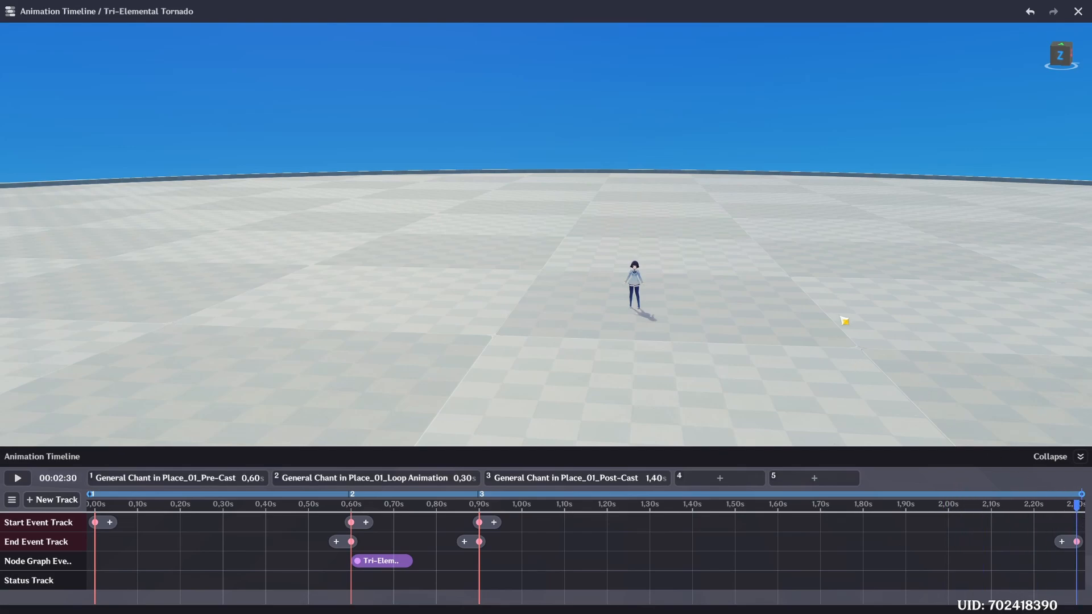
pyautogui.click(1077, 11)
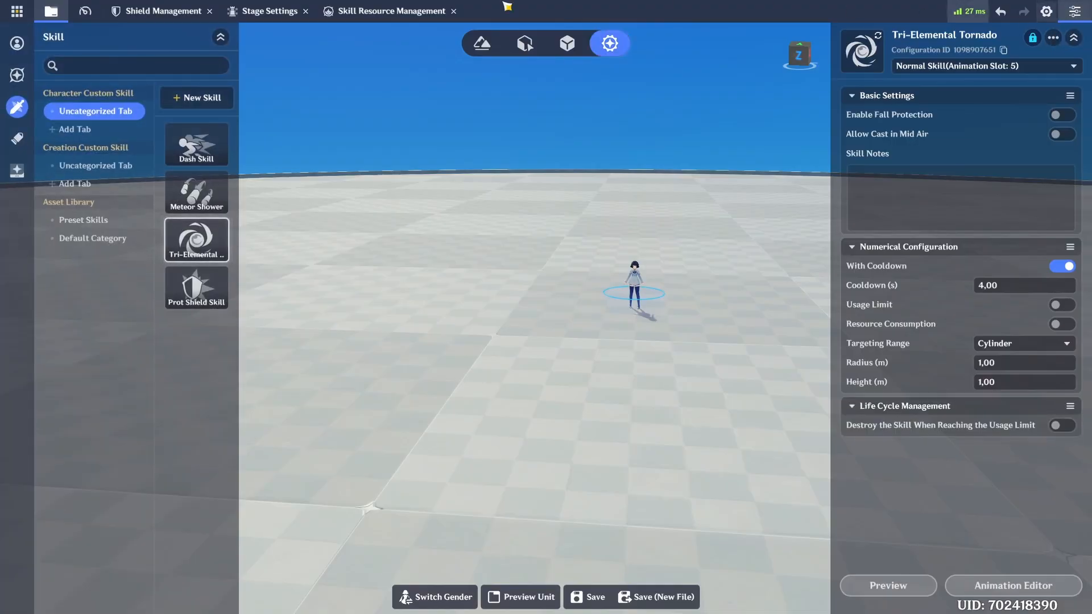
# - Display the Custom Class's active skills and open the skill list for its Skill 3-R slot
pyautogui.click(17, 43)
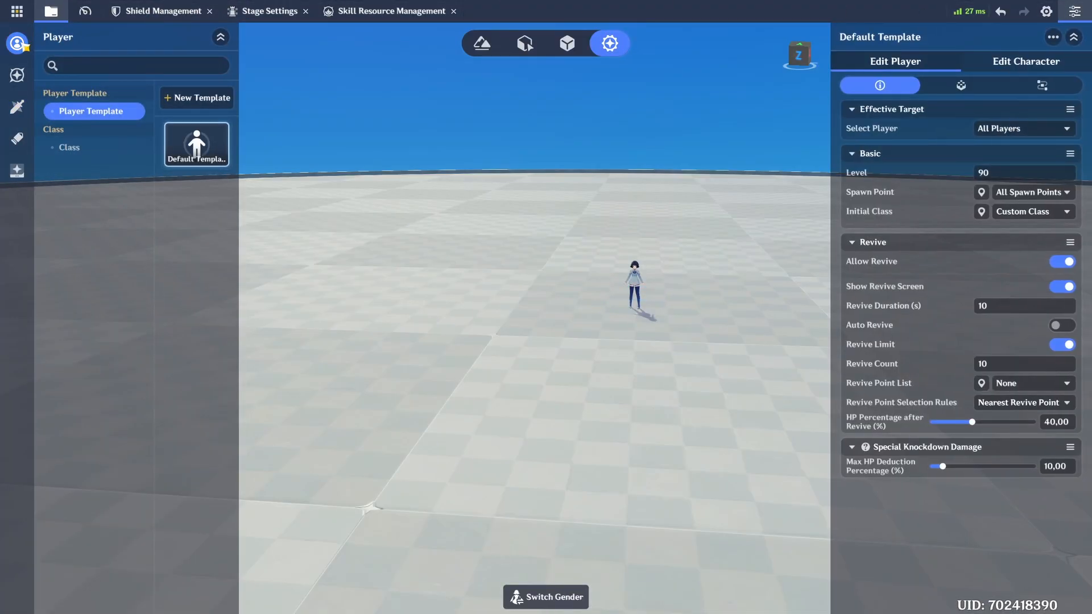
pyautogui.click(92, 149)
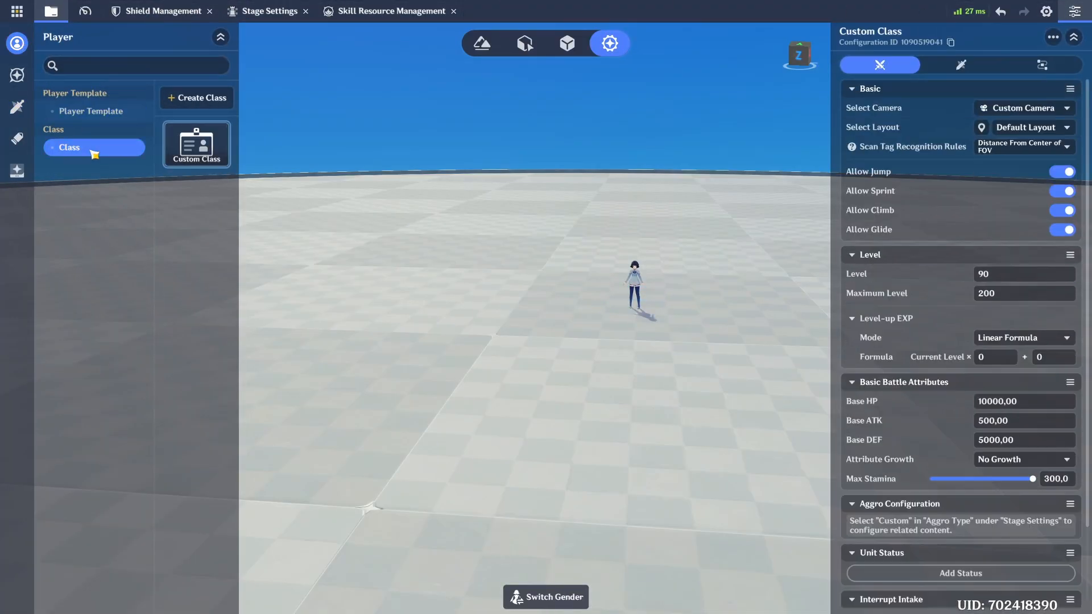
pyautogui.click(939, 70)
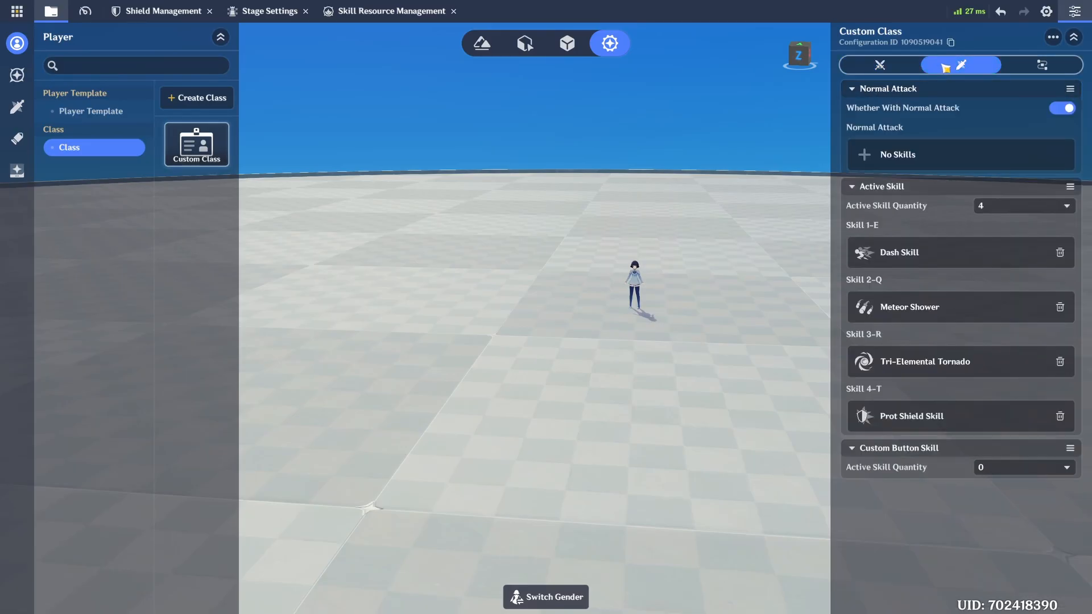
pyautogui.click(910, 359)
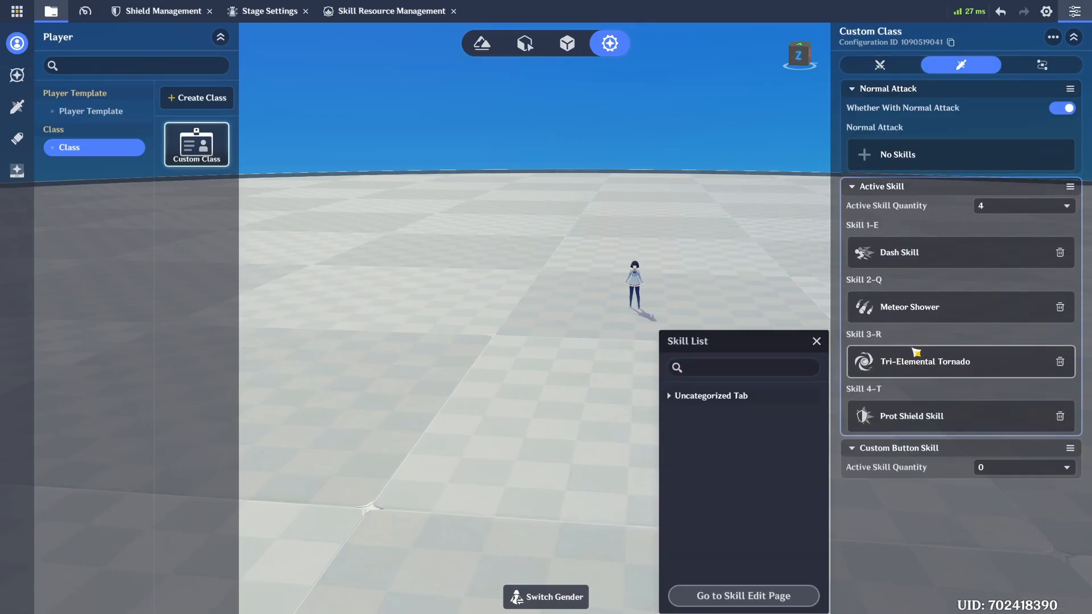
pyautogui.click(772, 395)
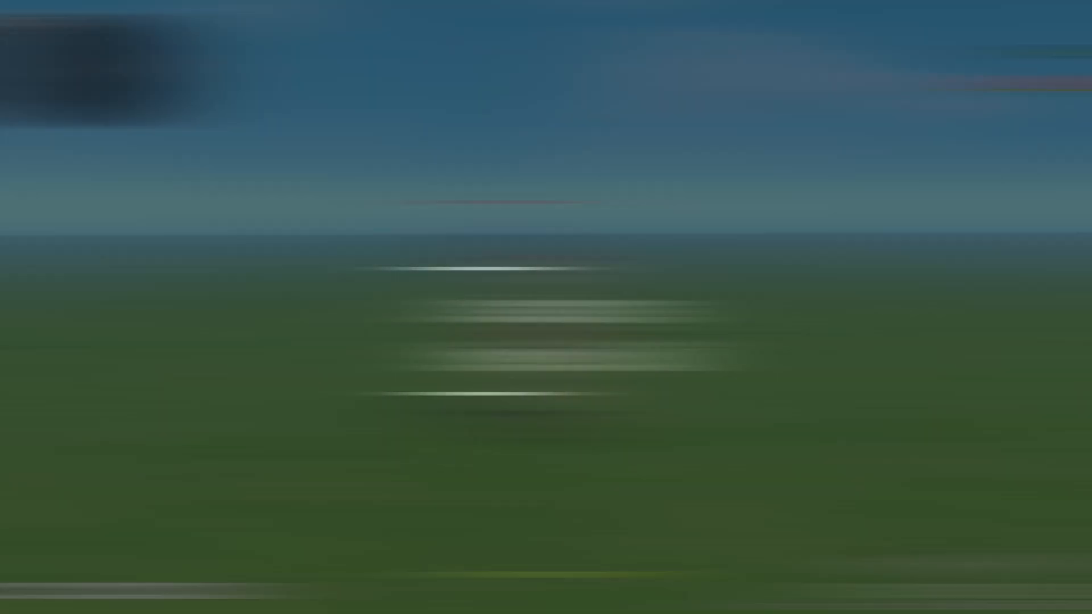
# - Test-play the stage, moving the character near the enemy and casting the Prot Shield Skill against its attacks
pyautogui.press('w')
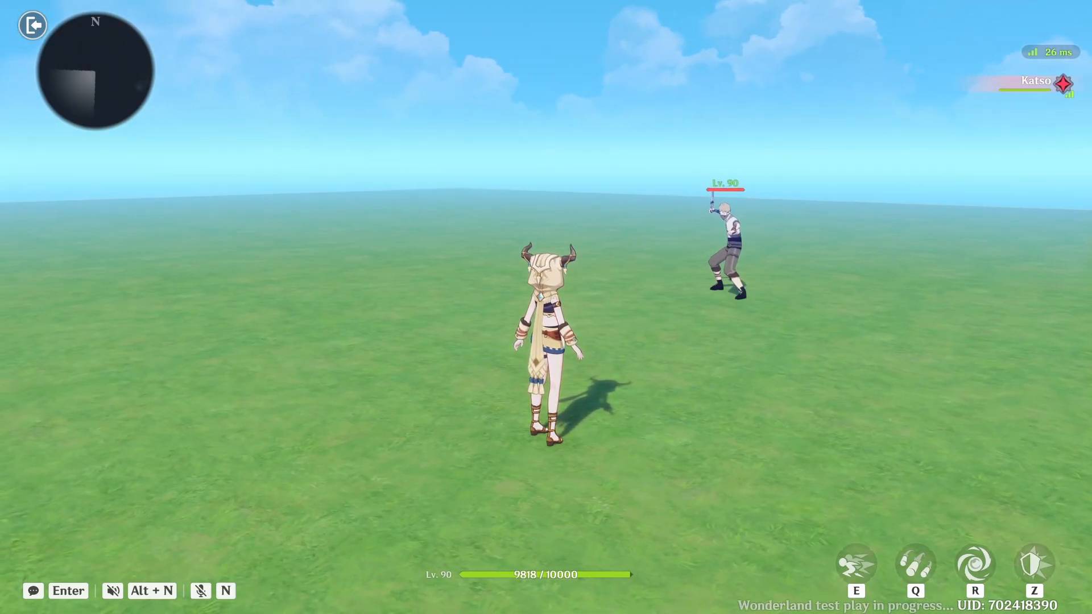
pyautogui.press('z')
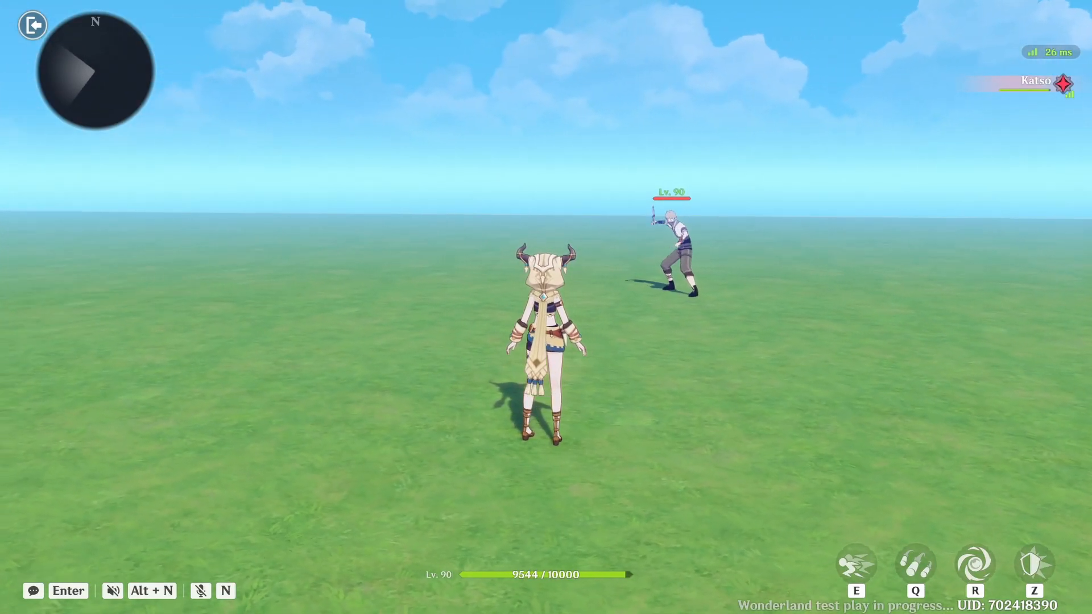
pyautogui.press('z')
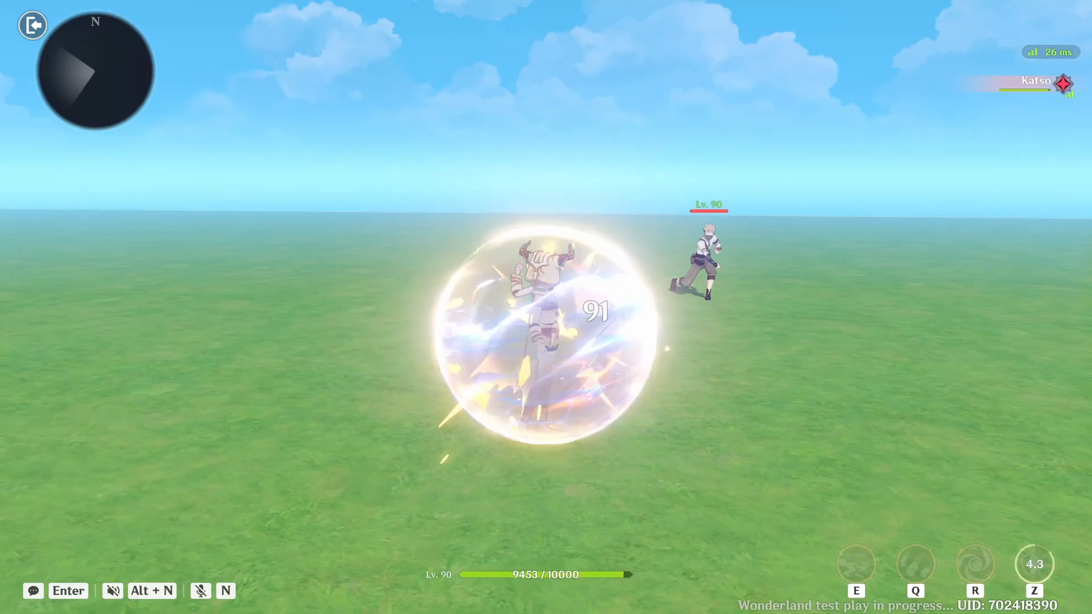
pyautogui.press('a')
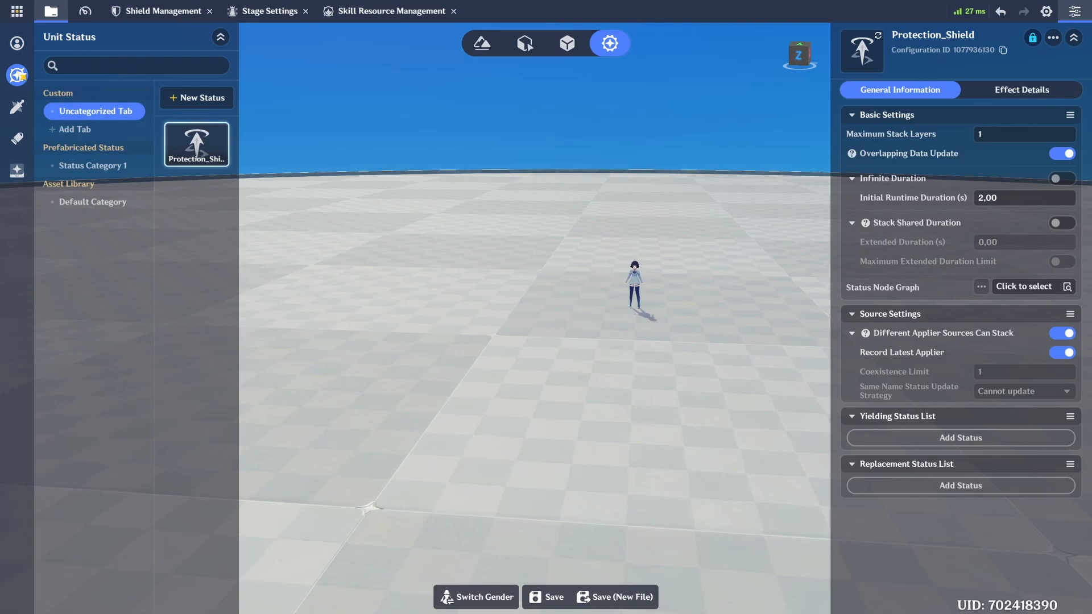
# - Show the new status dialog, close it without creating anything, and display the Protection_Shield status's effect details
pyautogui.click(172, 97)
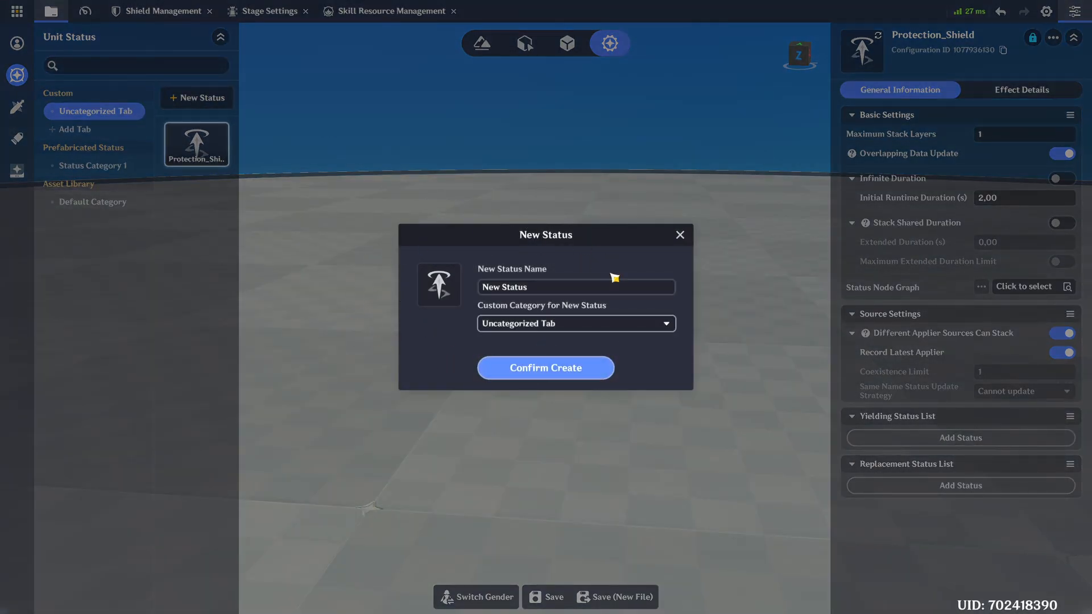
pyautogui.click(680, 235)
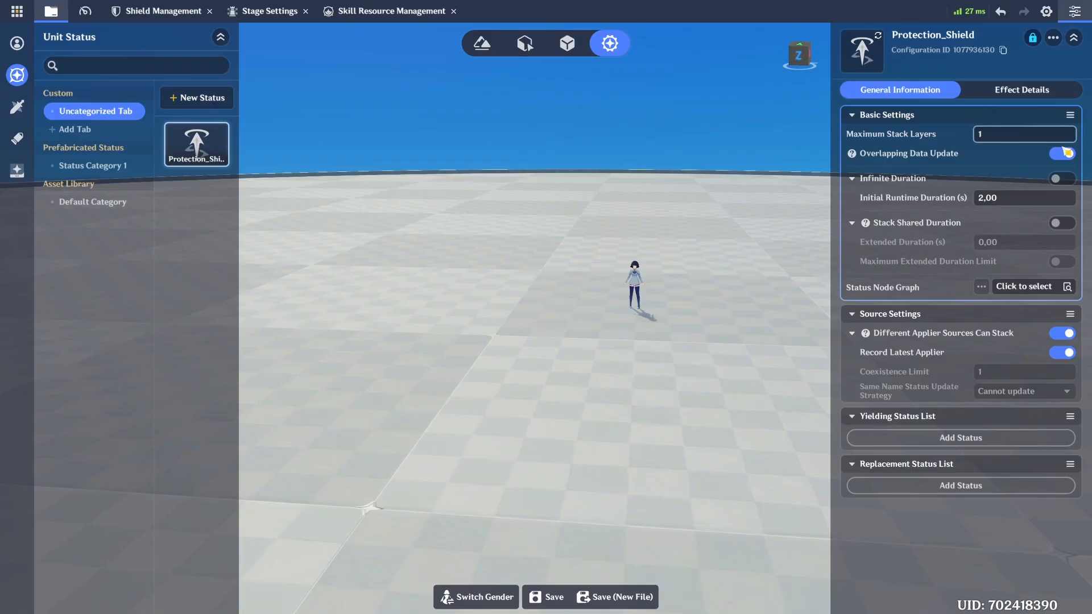
pyautogui.click(1011, 91)
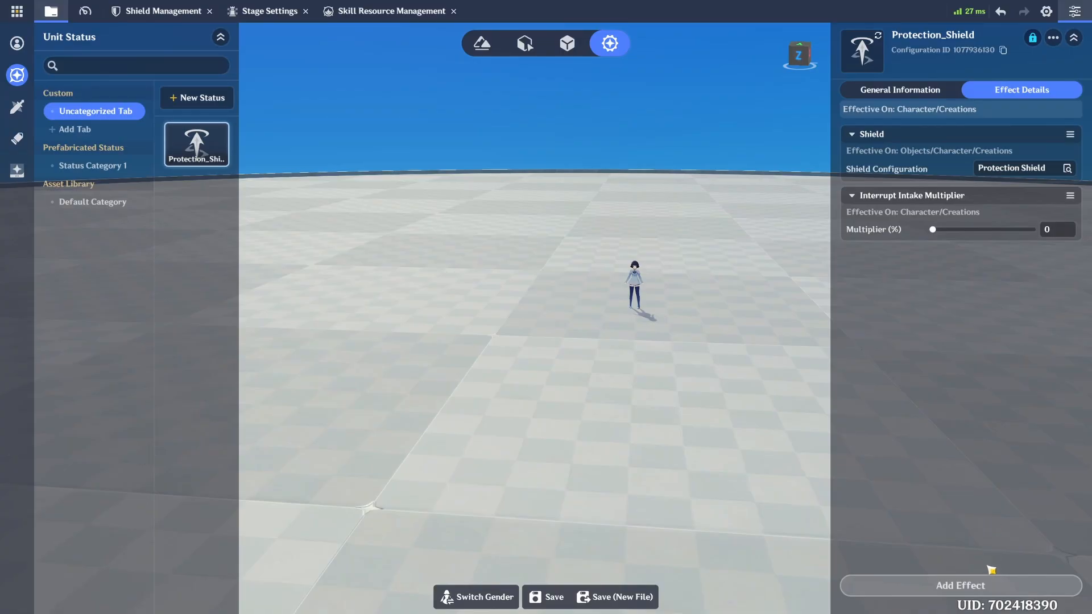
# - Search the addable effects for "interr", close the list, and set the Interrupt Intake Multiplier to 0%
pyautogui.click(961, 585)
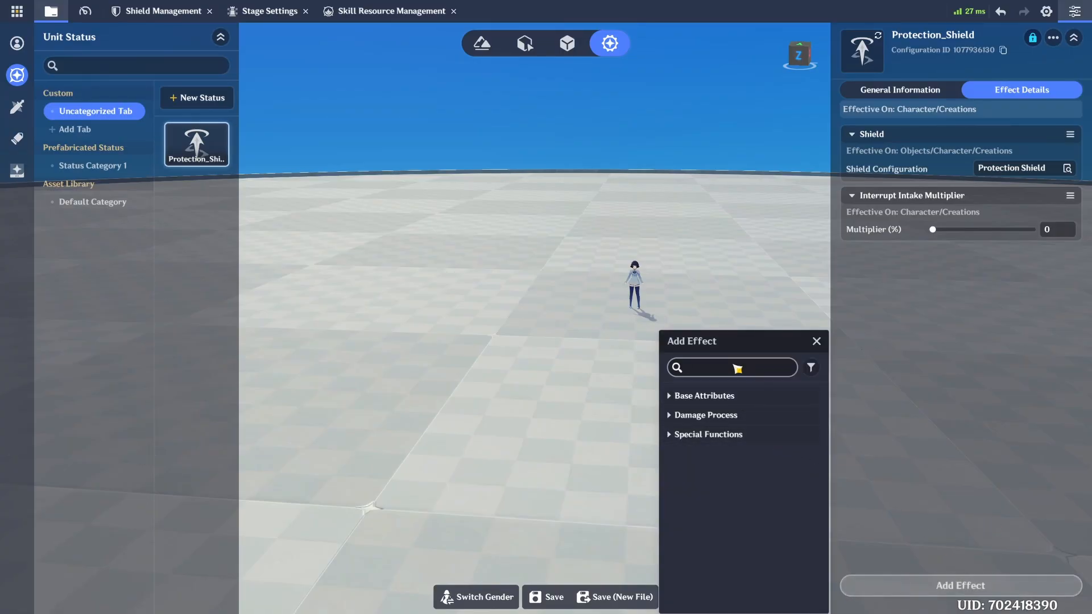
pyautogui.write('interr')
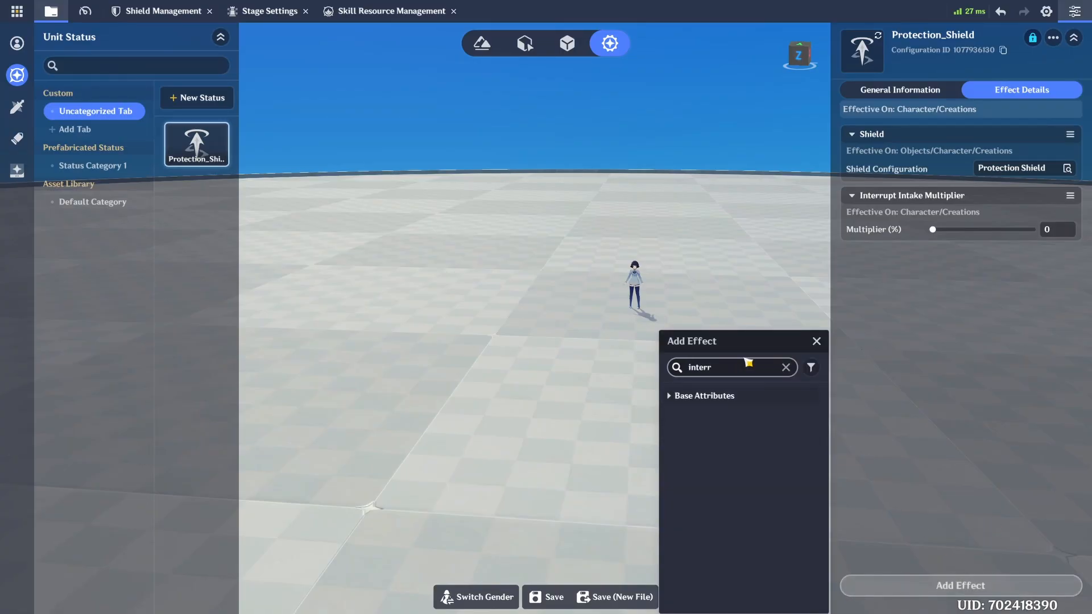
pyautogui.click(743, 396)
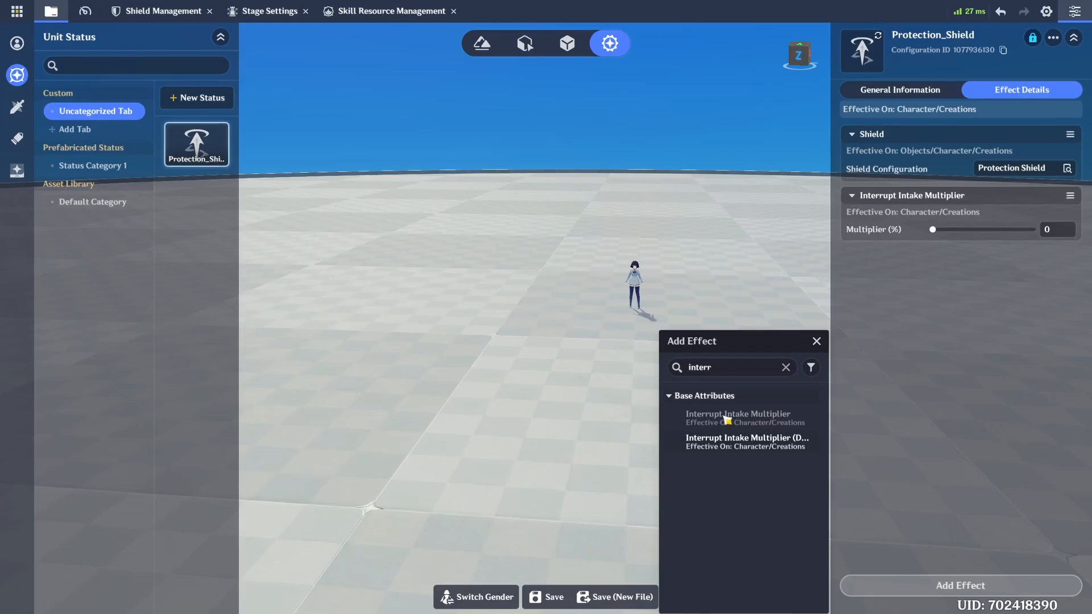
pyautogui.click(915, 344)
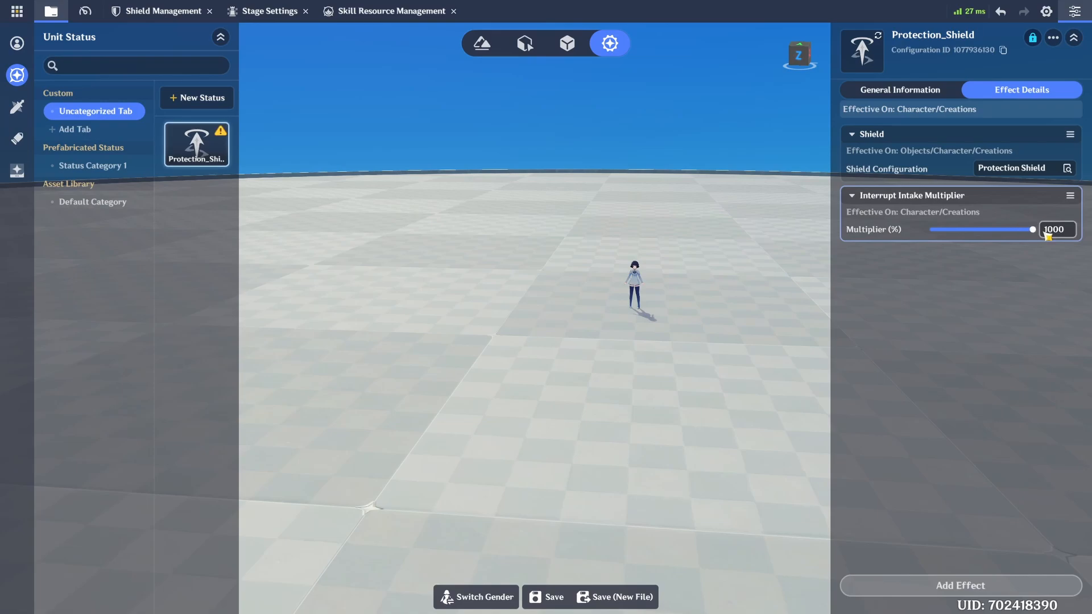
pyautogui.moveTo(1034, 233); pyautogui.dragTo(948, 232)
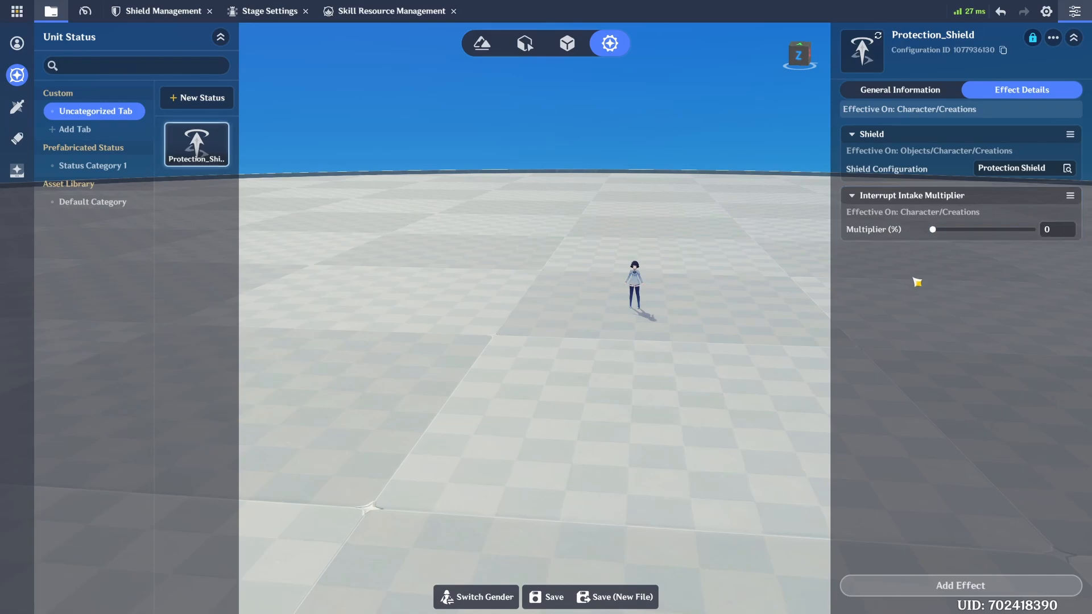
# - Search the addable effects for "shiel", close the list, and open the shield selection for the status's Shield Configuration
pyautogui.click(960, 585)
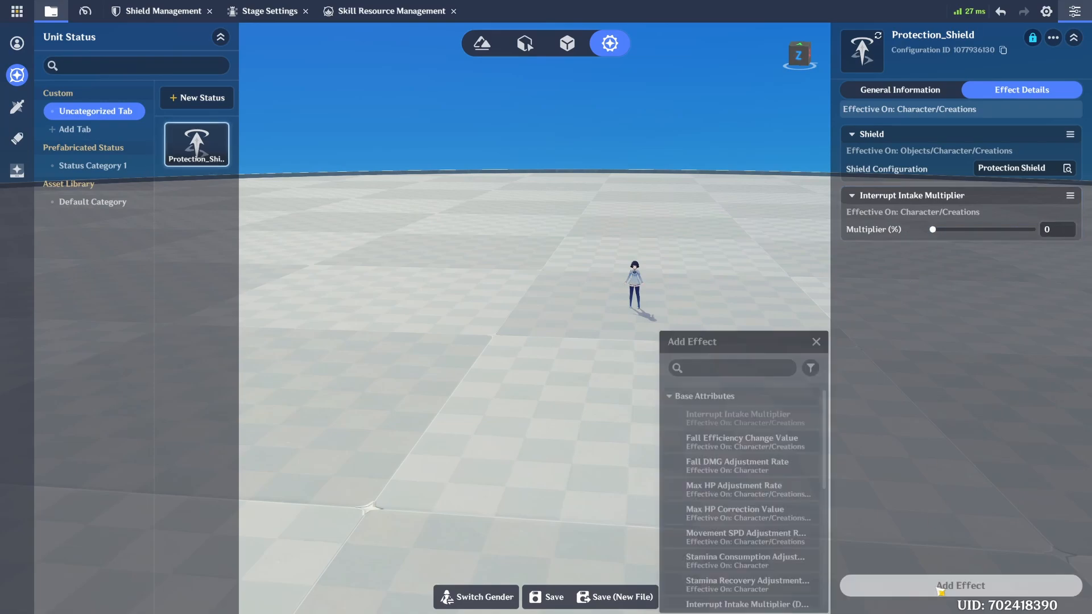
pyautogui.click(673, 396)
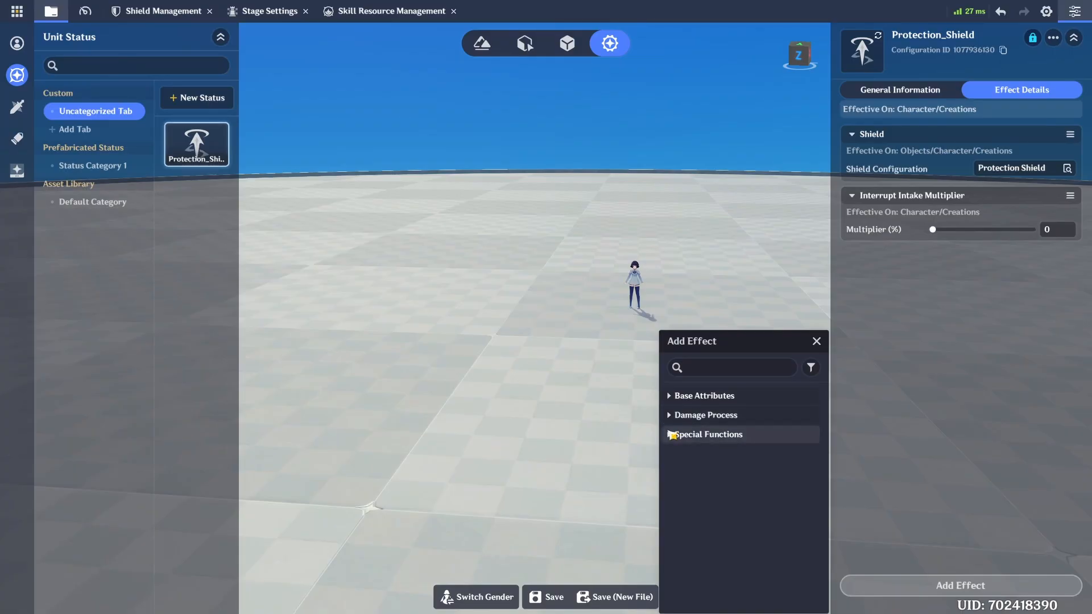
pyautogui.click(674, 434)
pyautogui.click(733, 369)
pyautogui.write('dh')
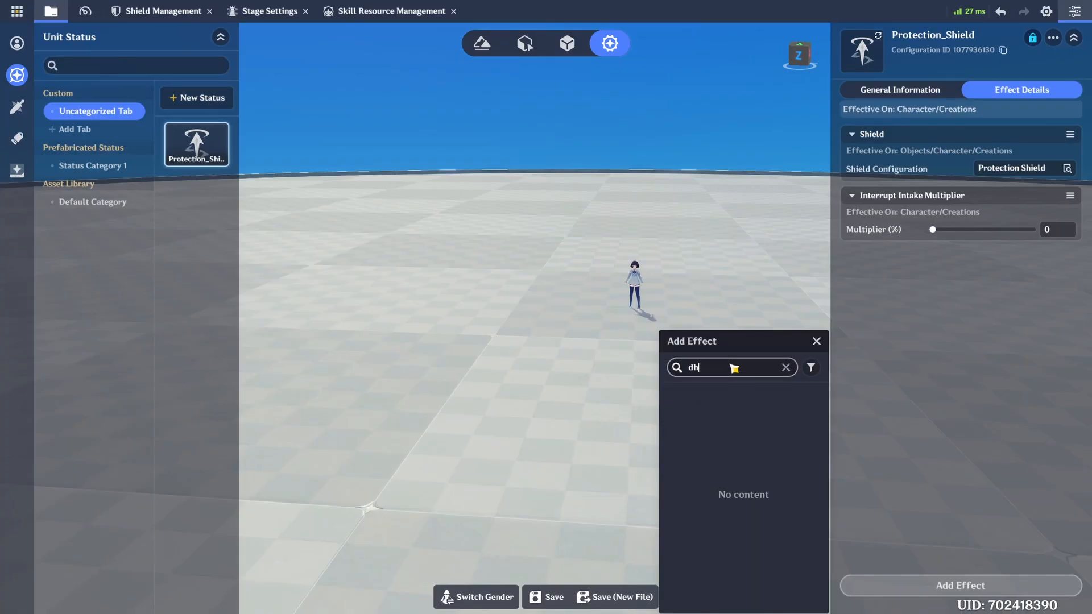
pyautogui.write('shiel')
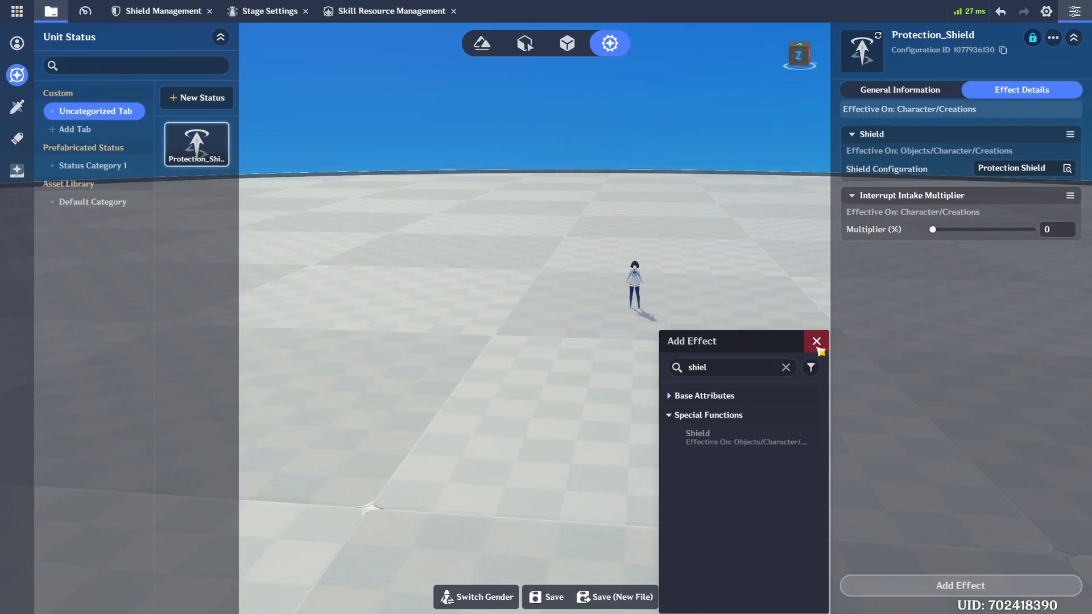
pyautogui.click(817, 348)
pyautogui.click(1003, 170)
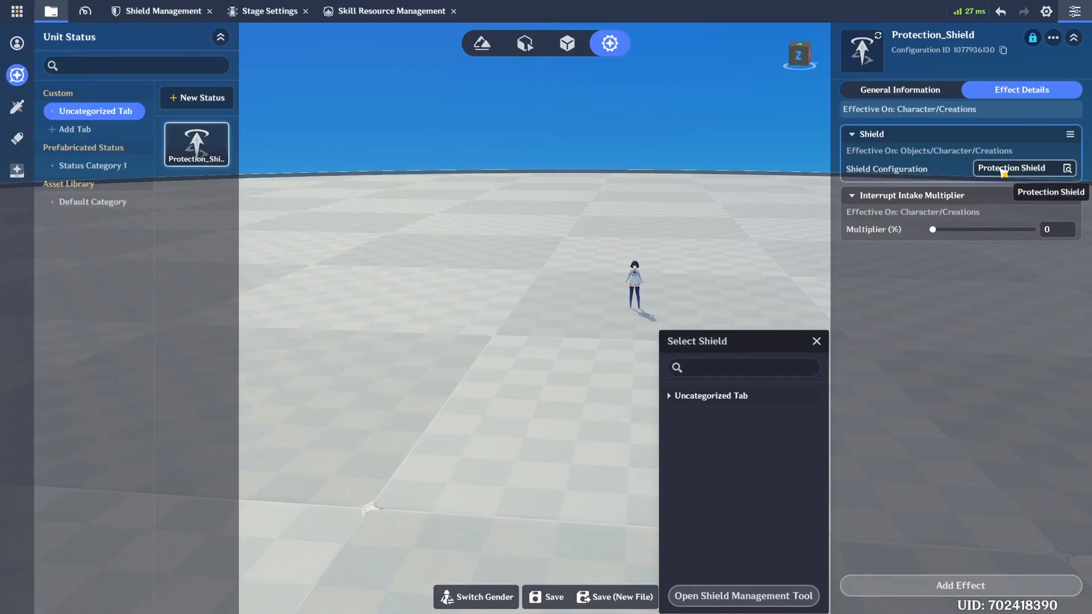
# - Open the Shield Management tool, show the new shield dialog, and close it without creating a shield
pyautogui.click(775, 595)
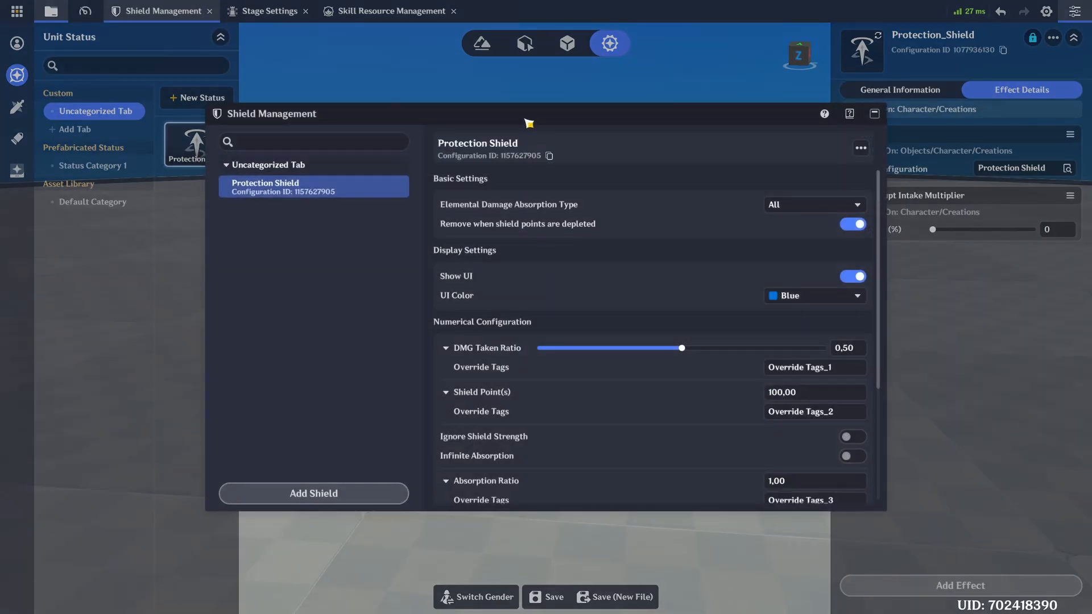
pyautogui.click(296, 494)
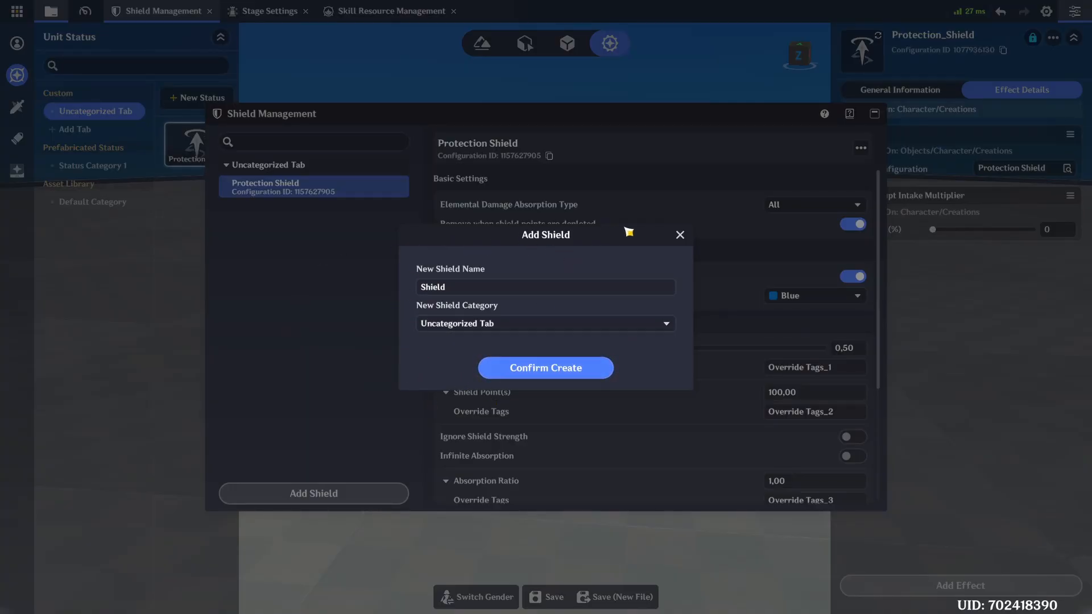
pyautogui.click(680, 236)
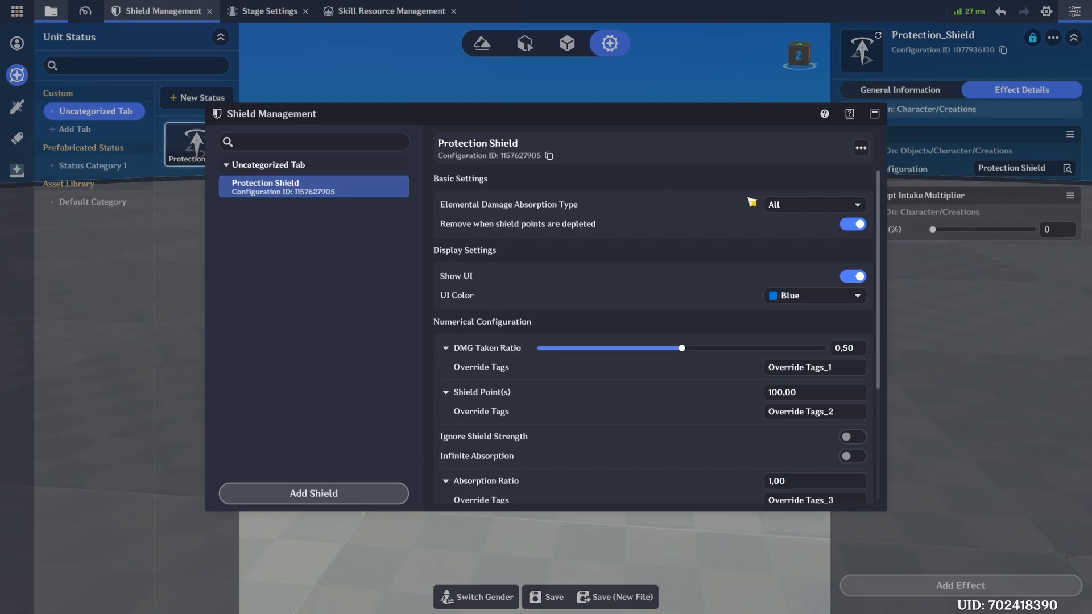
# - Try limiting the Protection Shield's elemental damage absorption to Pyro, Anemo and Cryo, then restore it to All
pyautogui.click(783, 206)
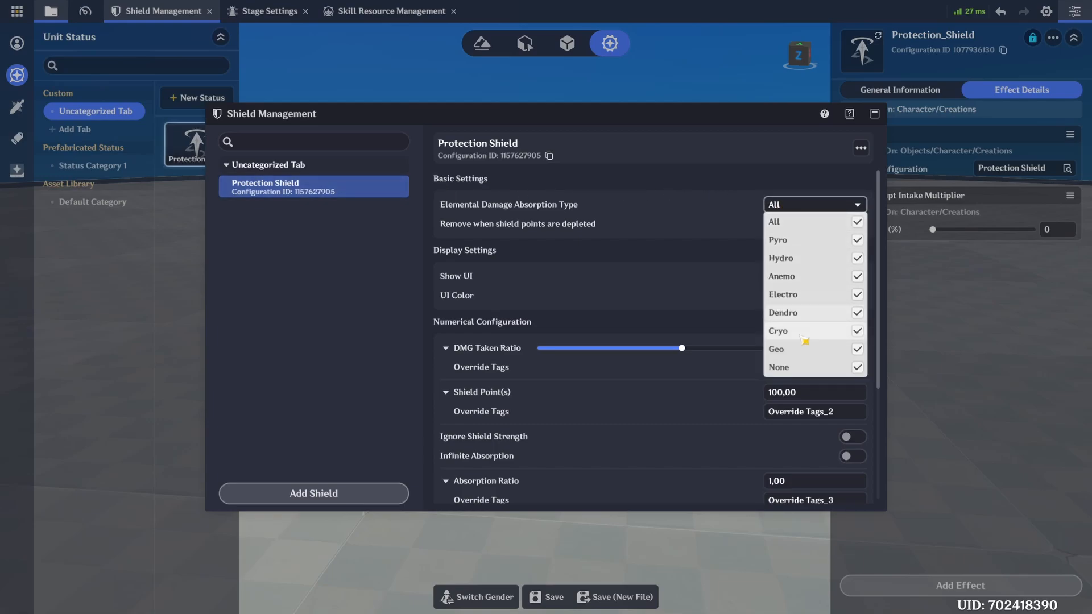
pyautogui.click(832, 222)
pyautogui.click(835, 276)
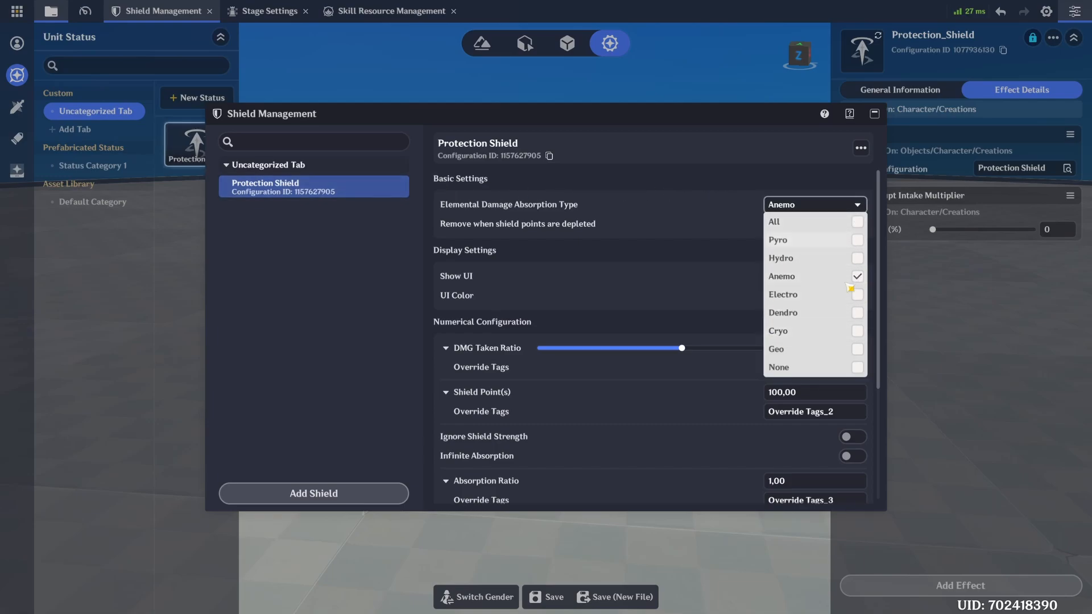
pyautogui.click(842, 332)
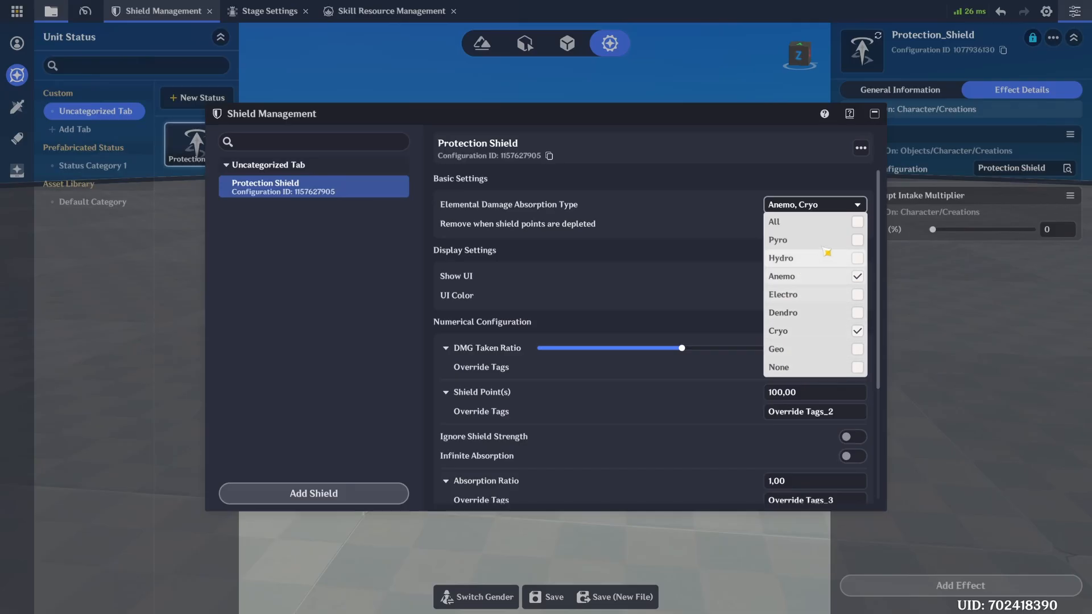
pyautogui.click(855, 240)
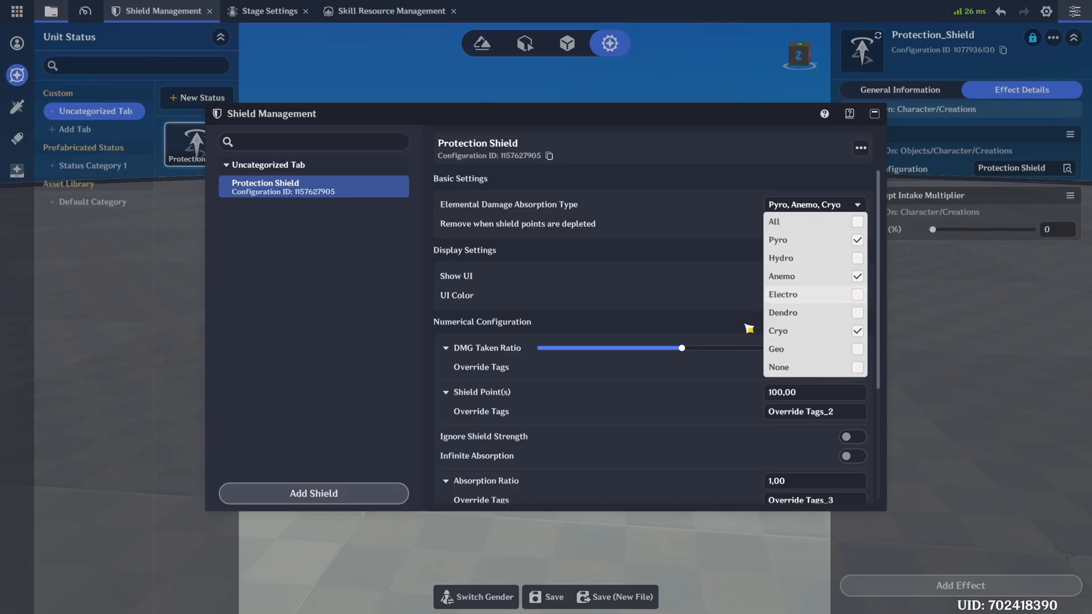
pyautogui.click(732, 209)
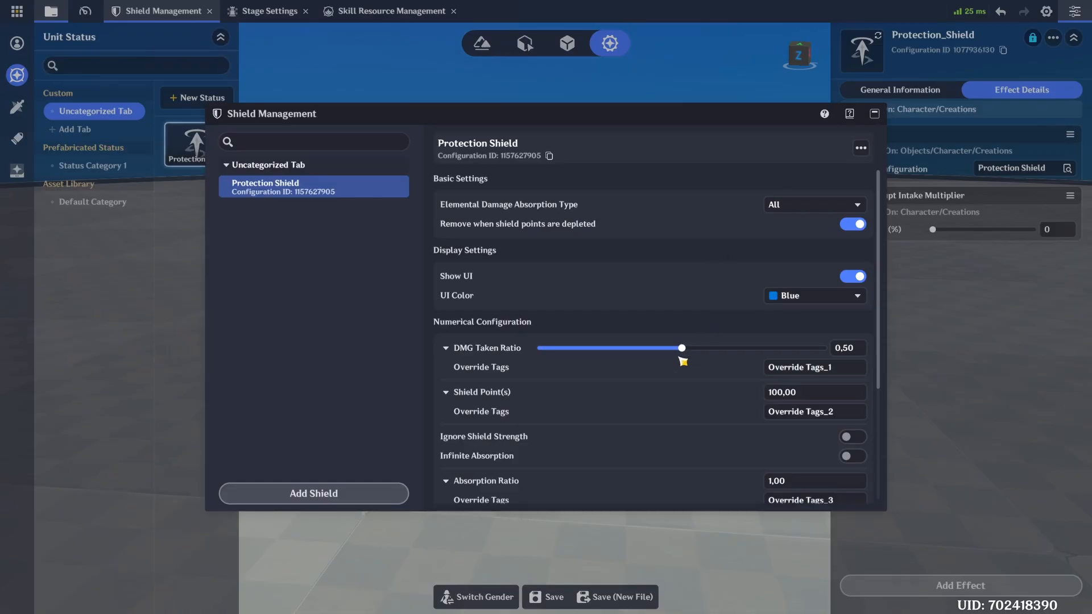
# - Try raising the Protection Shield's DMG Taken Ratio to its maximum, and set it back to 0.5
pyautogui.moveTo(656, 353); pyautogui.dragTo(805, 351)
pyautogui.click(864, 352)
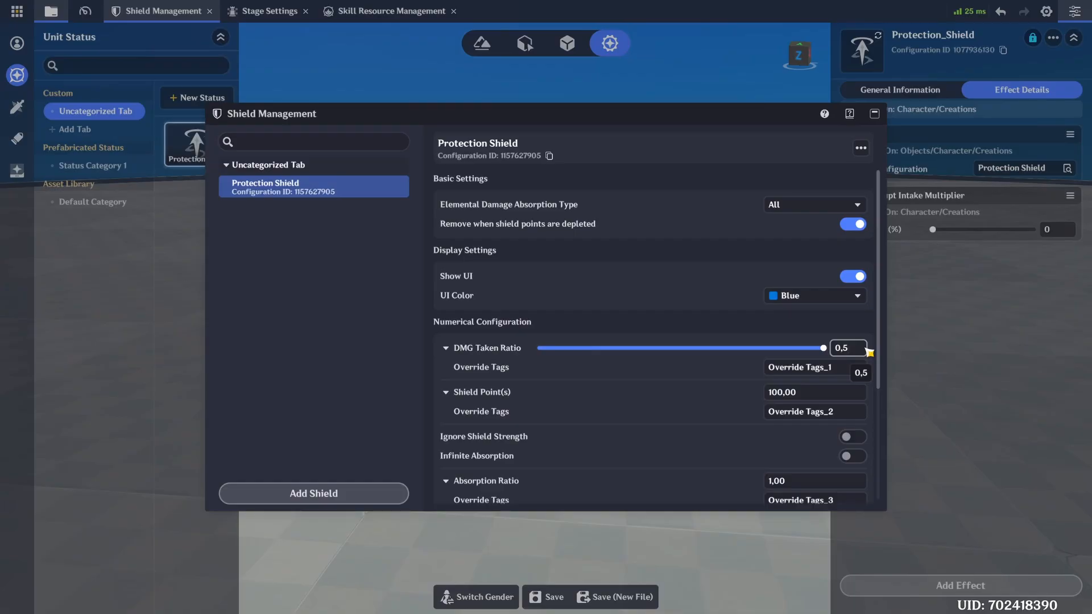
pyautogui.click(845, 319)
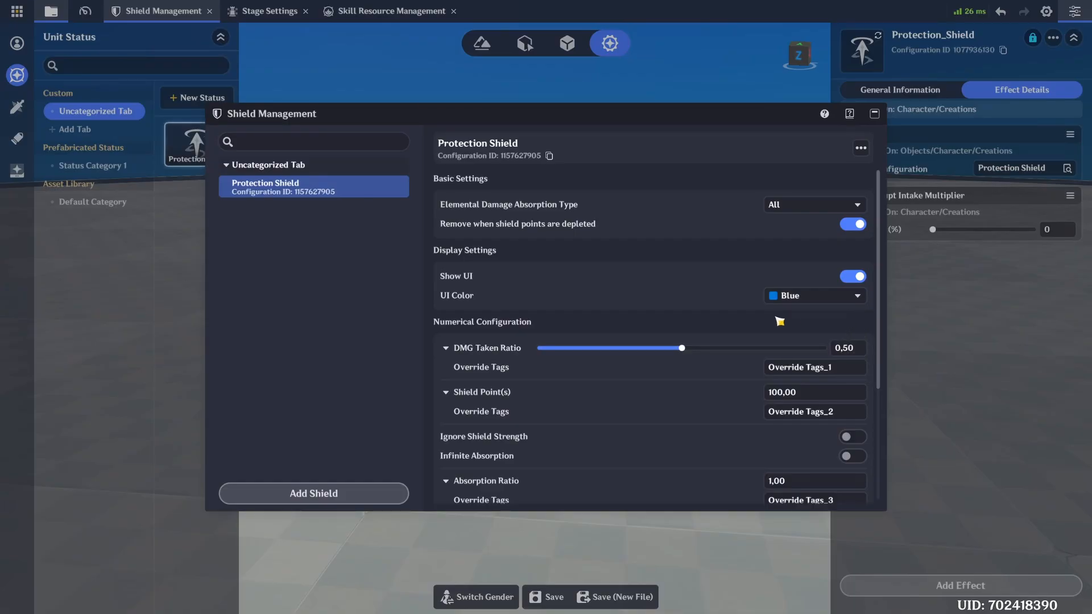
# - Review the Protection Shield's remaining settings down to the attack tags, and check the shield choices for the status's Shield Configuration
pyautogui.scroll(-3, 761, 320)
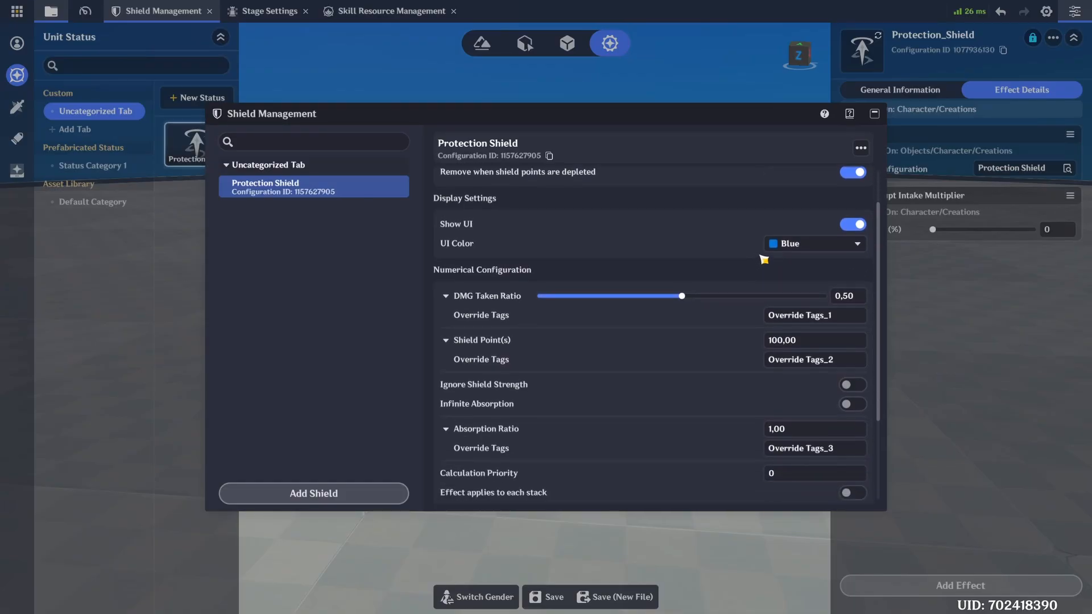
pyautogui.scroll(-1, 710, 294)
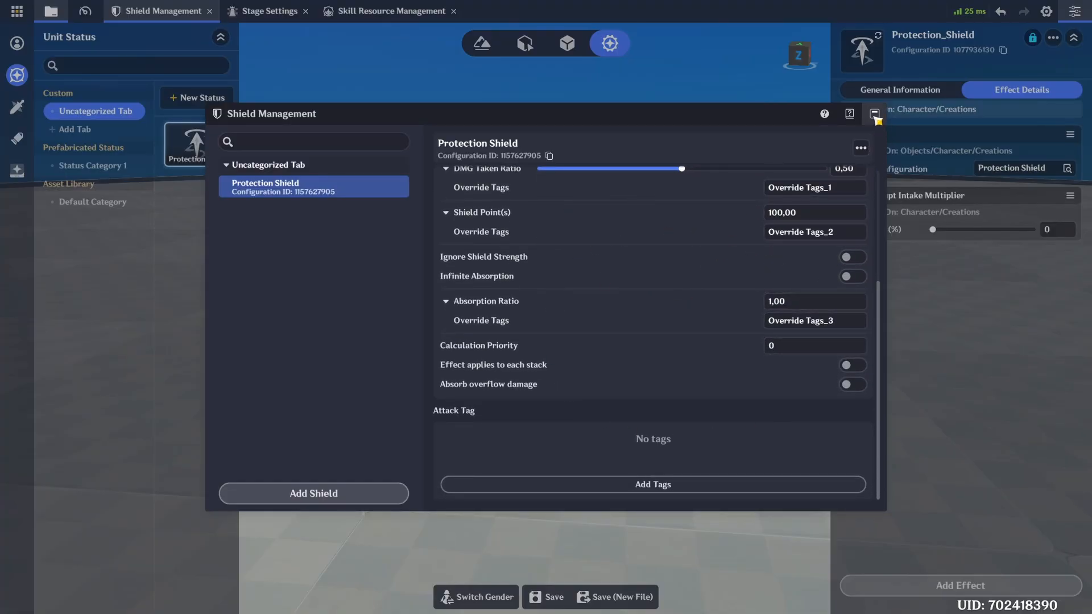
pyautogui.click(874, 114)
pyautogui.click(1018, 168)
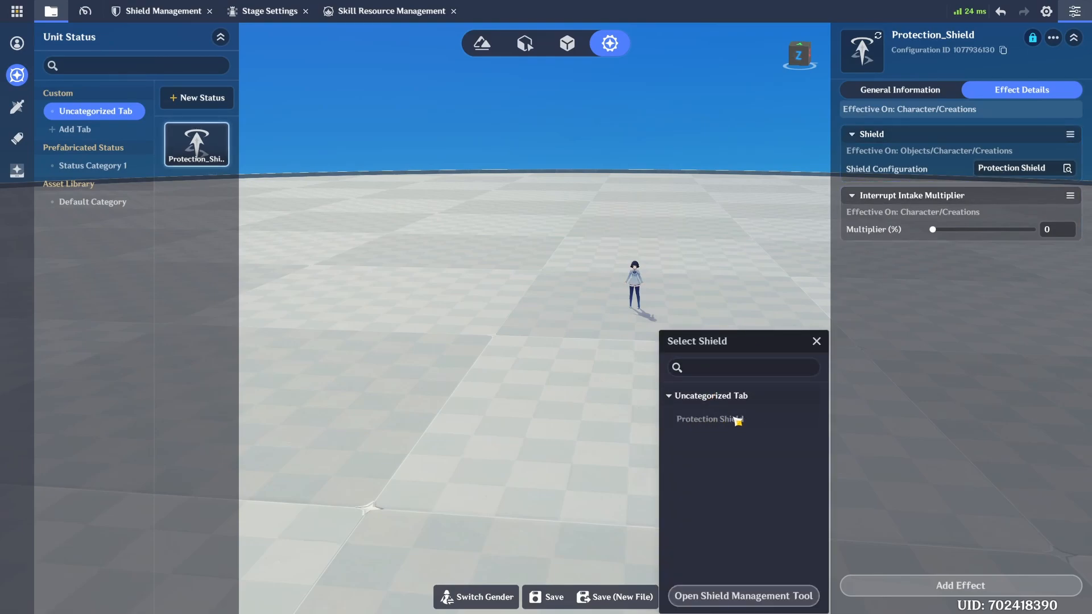
pyautogui.click(909, 398)
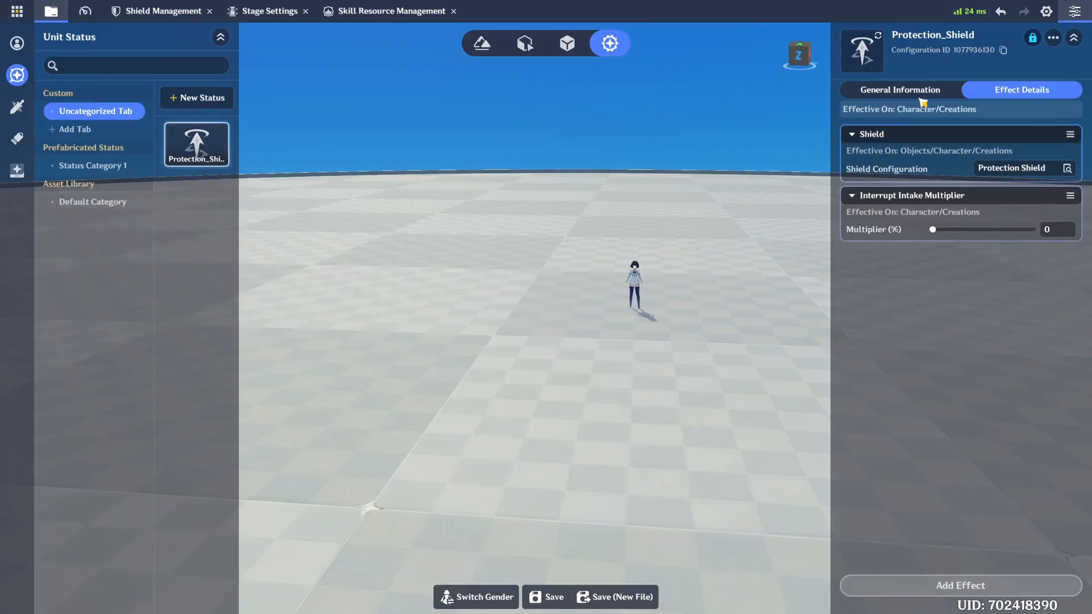
# - Display the Protection_Shield status's general information, then show the new custom skill dialog and close it without creating anything
pyautogui.click(921, 93)
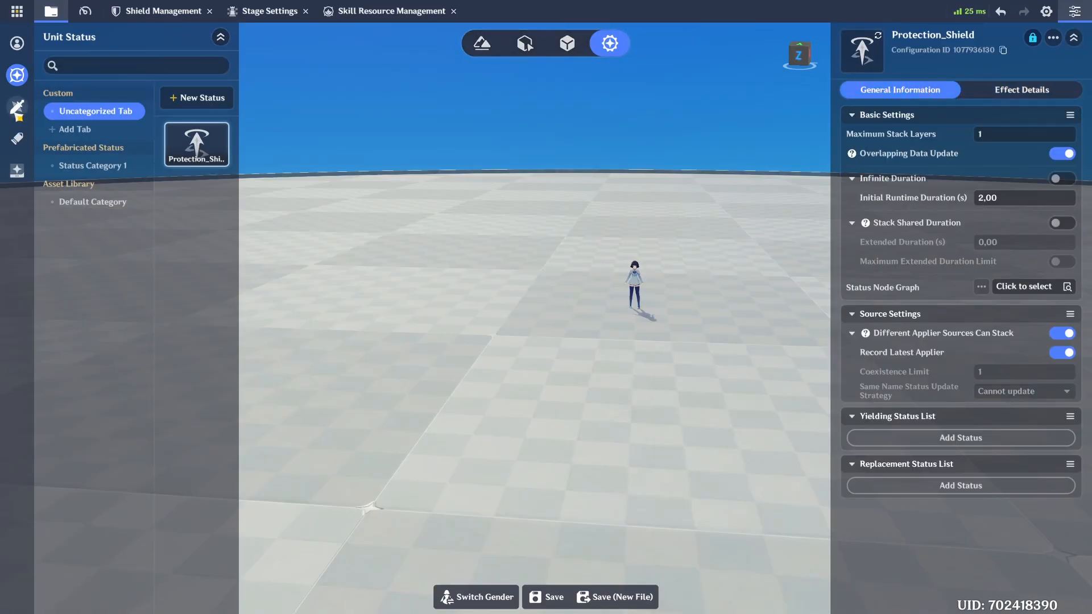
pyautogui.click(17, 109)
pyautogui.click(196, 97)
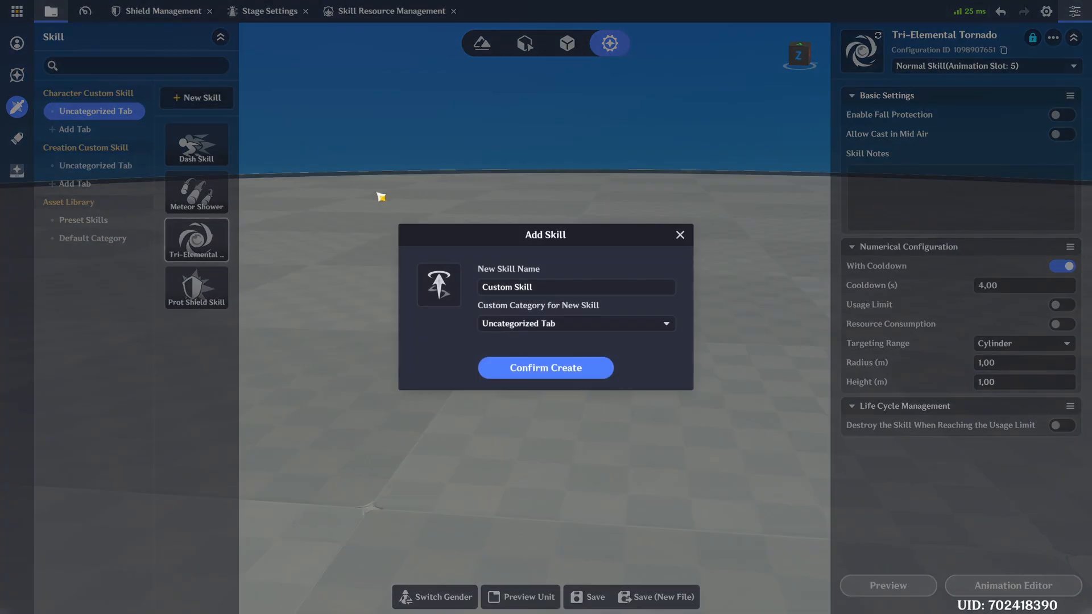
pyautogui.click(680, 235)
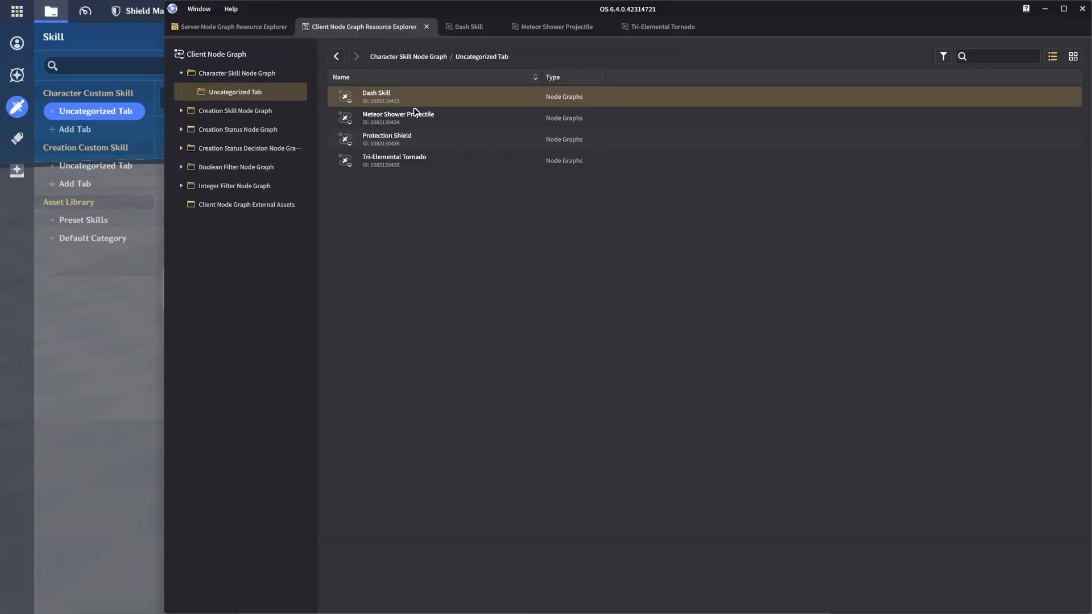
# - Open the Protection Shield character skill node graph and examine its nodes
pyautogui.doubleClick(427, 147)
pyautogui.moveTo(719, 230); pyautogui.dragTo(576, 161, button='middle')
pyautogui.scroll(8, 645, 201)
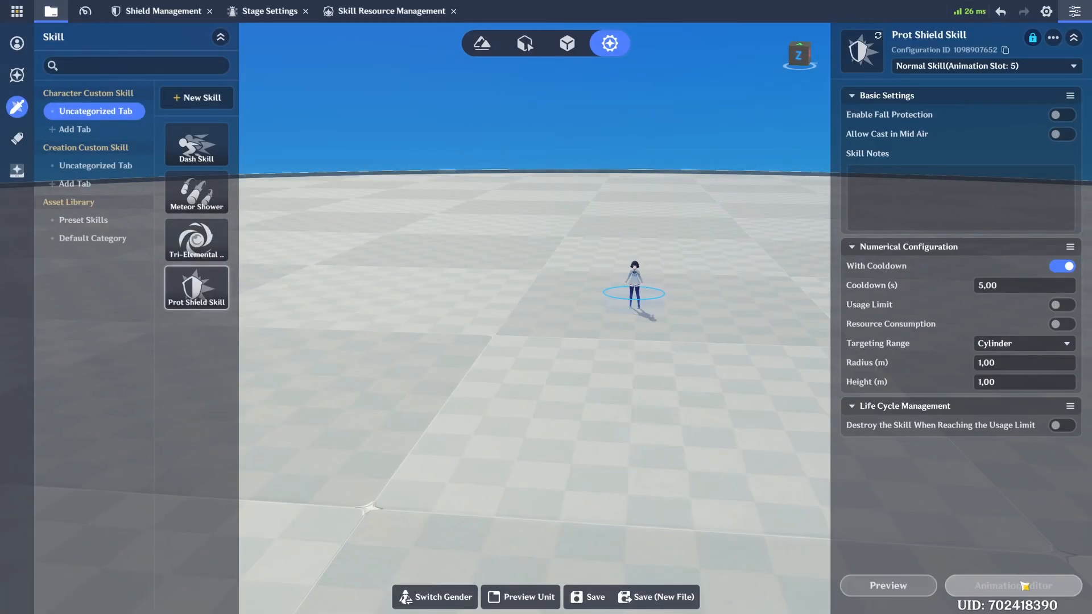
# - Open the Prot Shield Skill's animation timeline and scrub it through to 2.40 s to preview the shield up close
pyautogui.click(1024, 585)
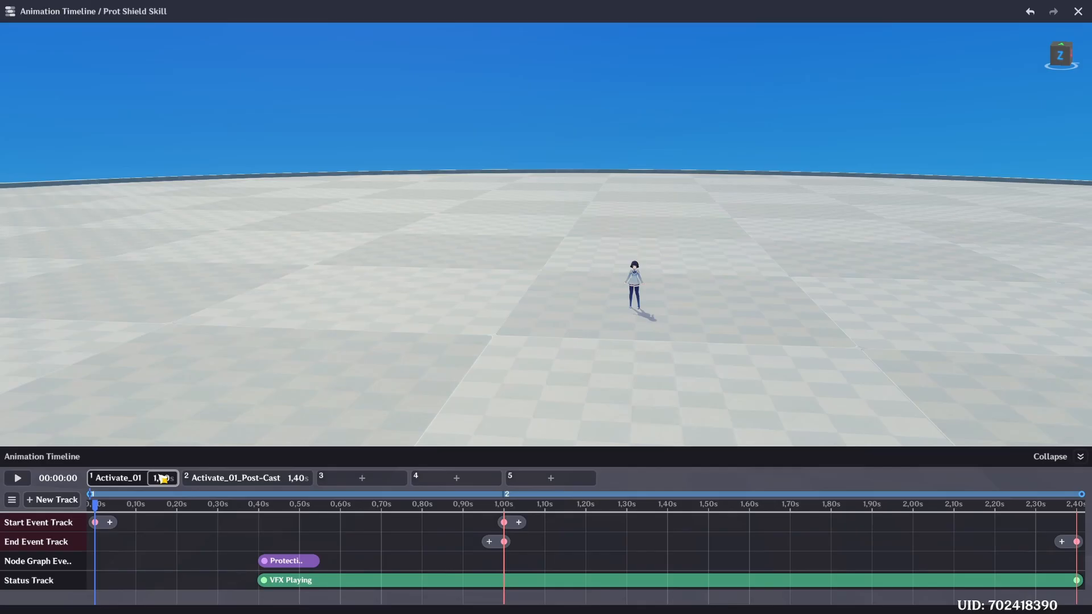
pyautogui.click(213, 482)
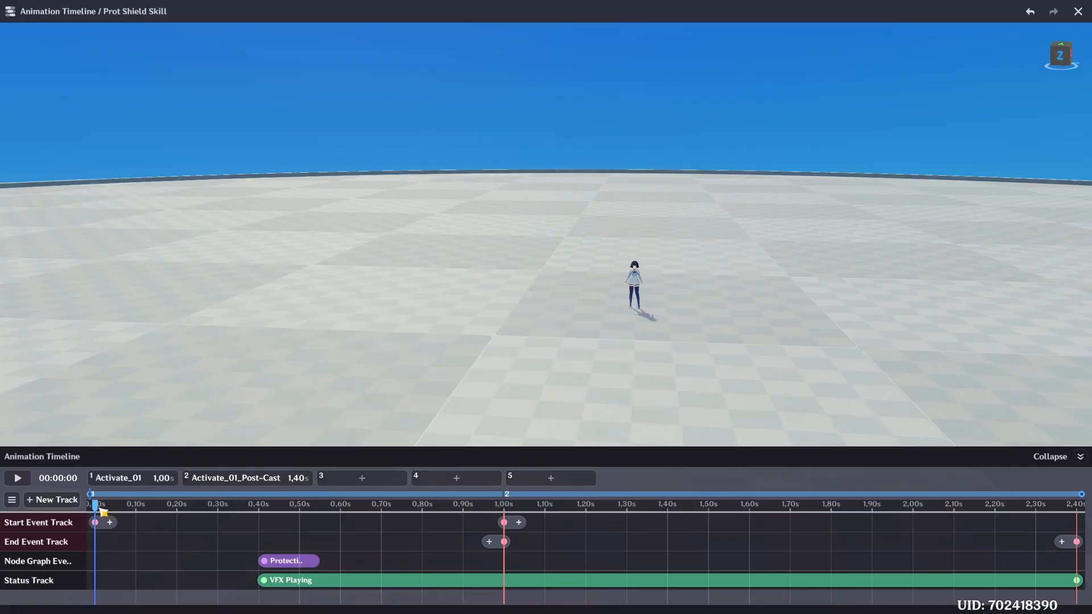
pyautogui.moveTo(101, 509); pyautogui.dragTo(340, 526)
pyautogui.scroll(8, 666, 319)
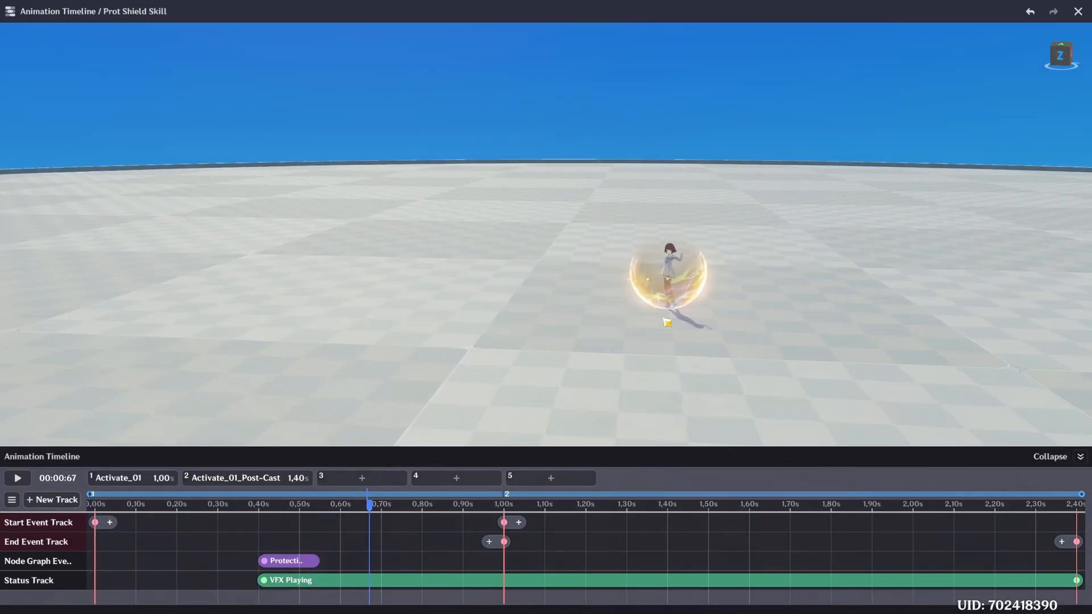
pyautogui.moveTo(653, 317)
pyautogui.mouseDown(button='right')
pyautogui.moveTo(683, 309)
pyautogui.moveTo(671, 310)
pyautogui.mouseUp(button='right')
pyautogui.scroll(3, 671, 310)
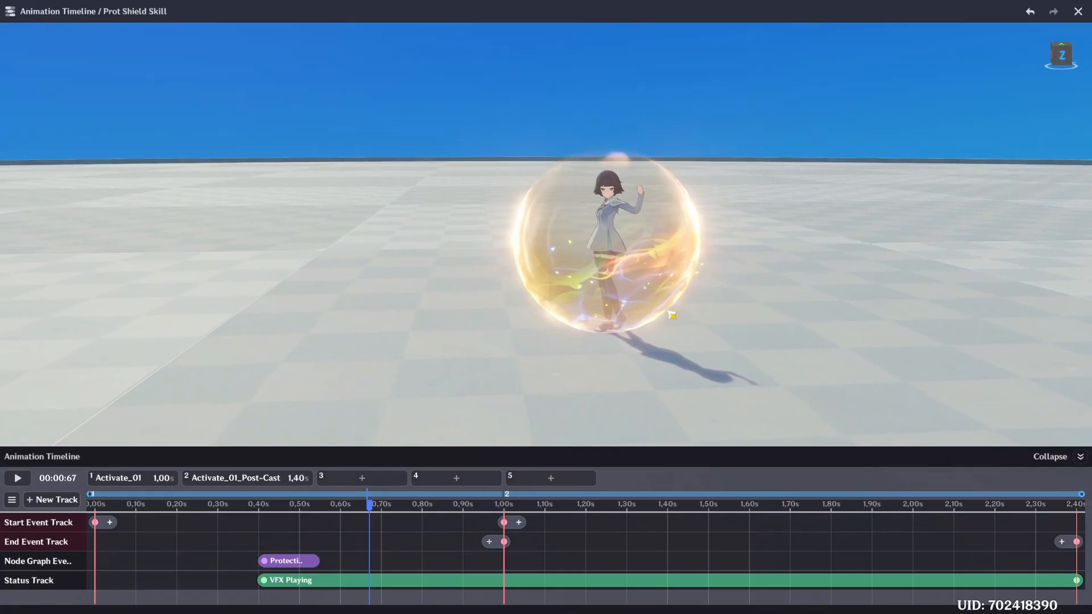
pyautogui.moveTo(370, 504); pyautogui.dragTo(1087, 518)
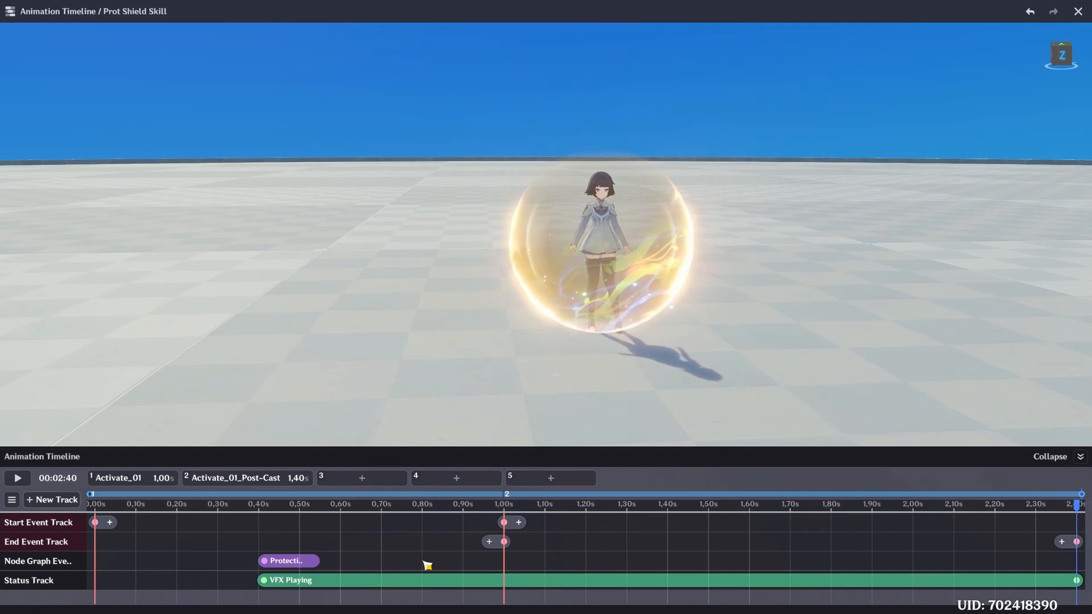
# - Show the skill node graphs that can be added as an event on the node graph track, adding none
pyautogui.rightClick(354, 566)
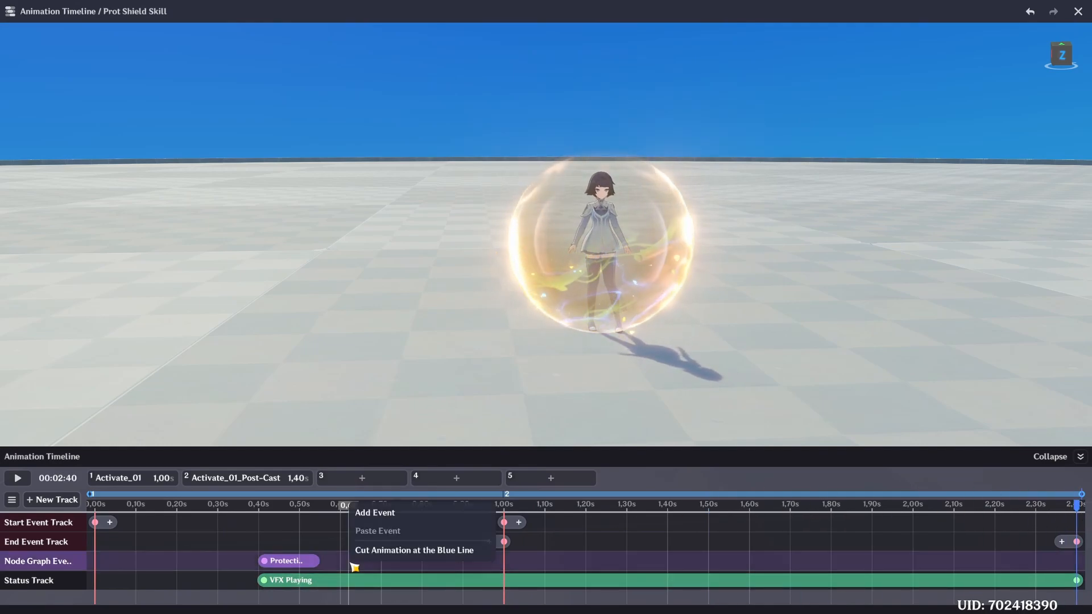
pyautogui.click(371, 513)
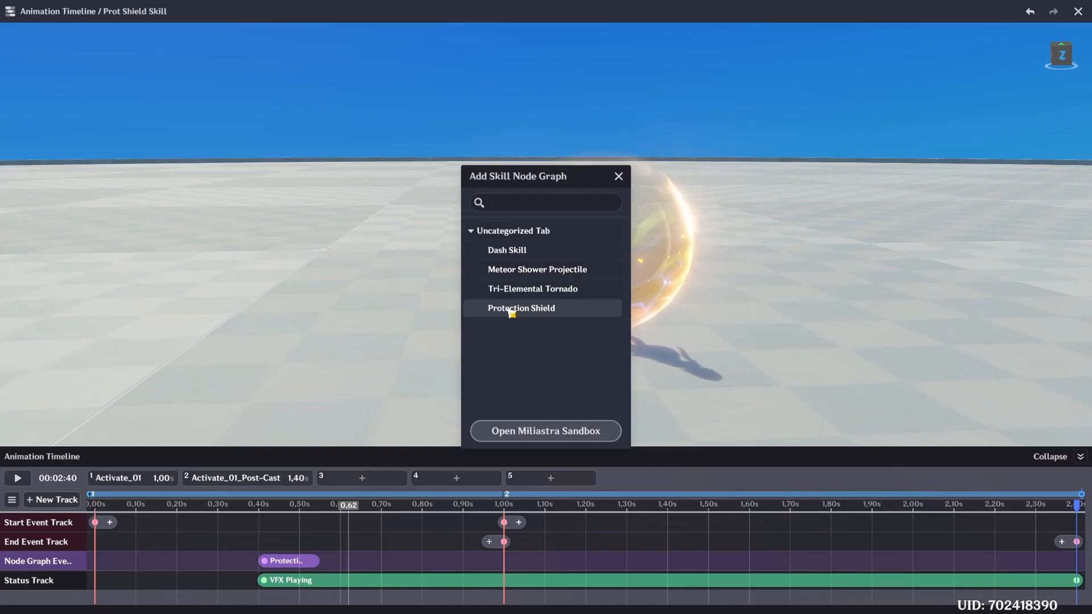
pyautogui.click(393, 558)
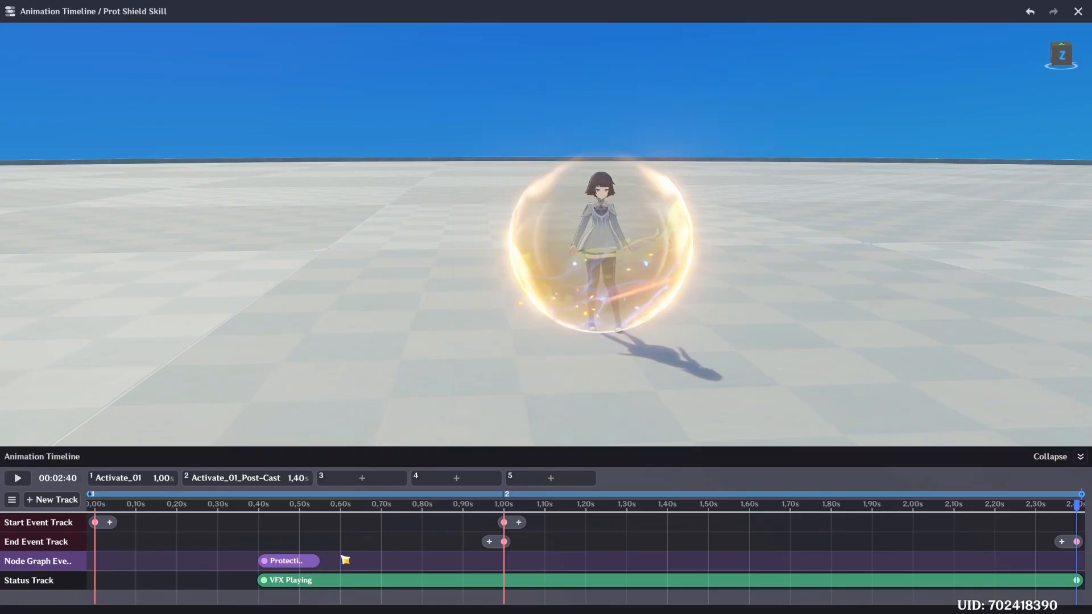
# - Spread the overlapping shield VFX on the status track, starting Dendro Shield at about 0.60 s and Geo Shield at about 0.50 s
pyautogui.click(279, 581)
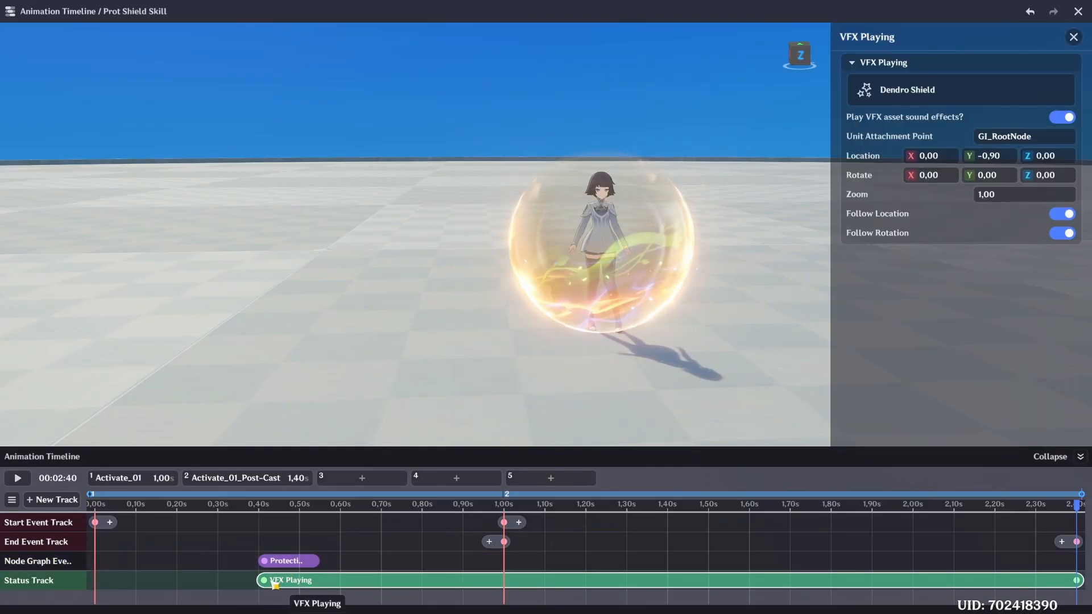
pyautogui.moveTo(286, 583); pyautogui.dragTo(344, 584)
pyautogui.moveTo(270, 582); pyautogui.dragTo(314, 582)
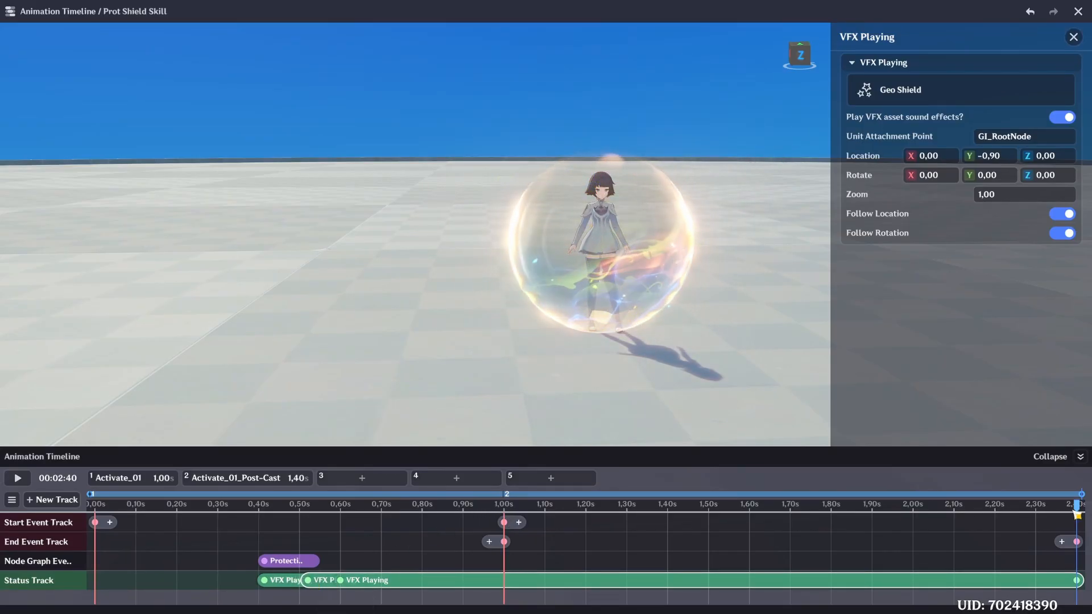
pyautogui.moveTo(1074, 513); pyautogui.dragTo(447, 539)
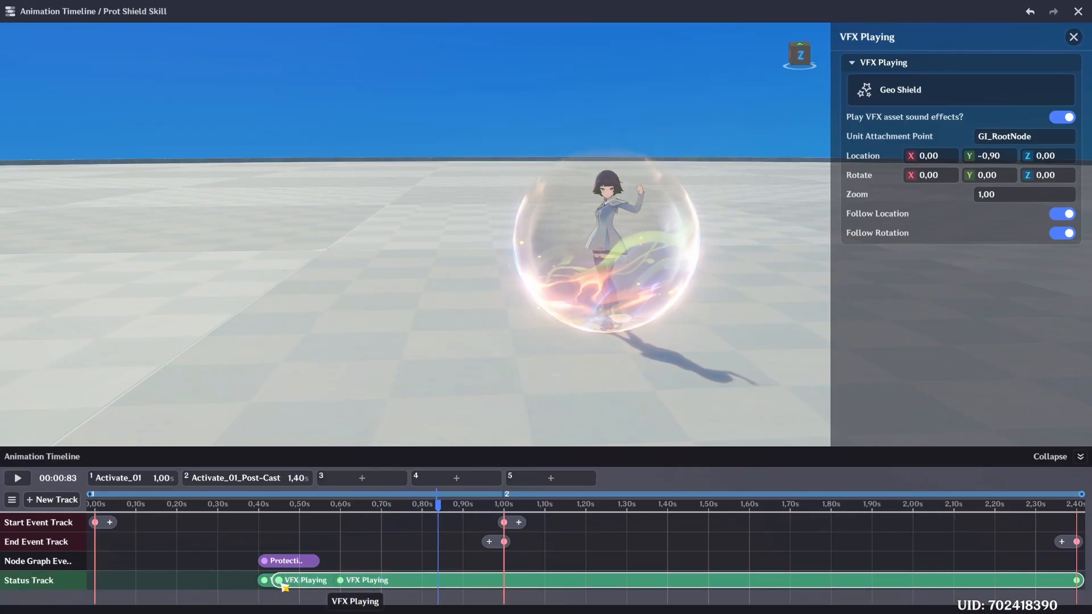
# - Examine the settings of the Pyro, Geo and Dendro Shield VFX one after another
pyautogui.click(278, 584)
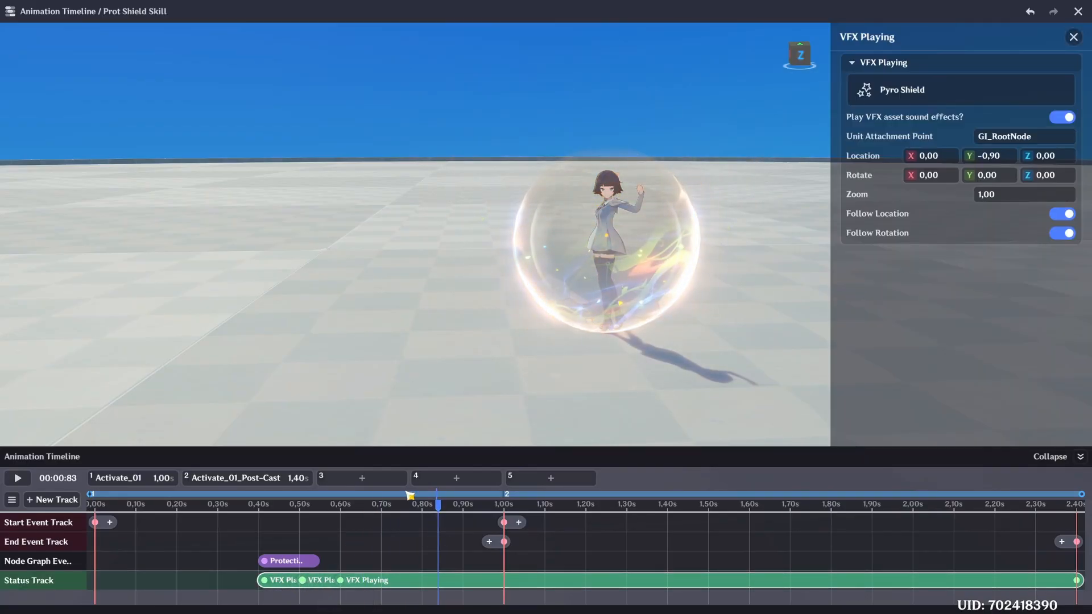
pyautogui.click(322, 580)
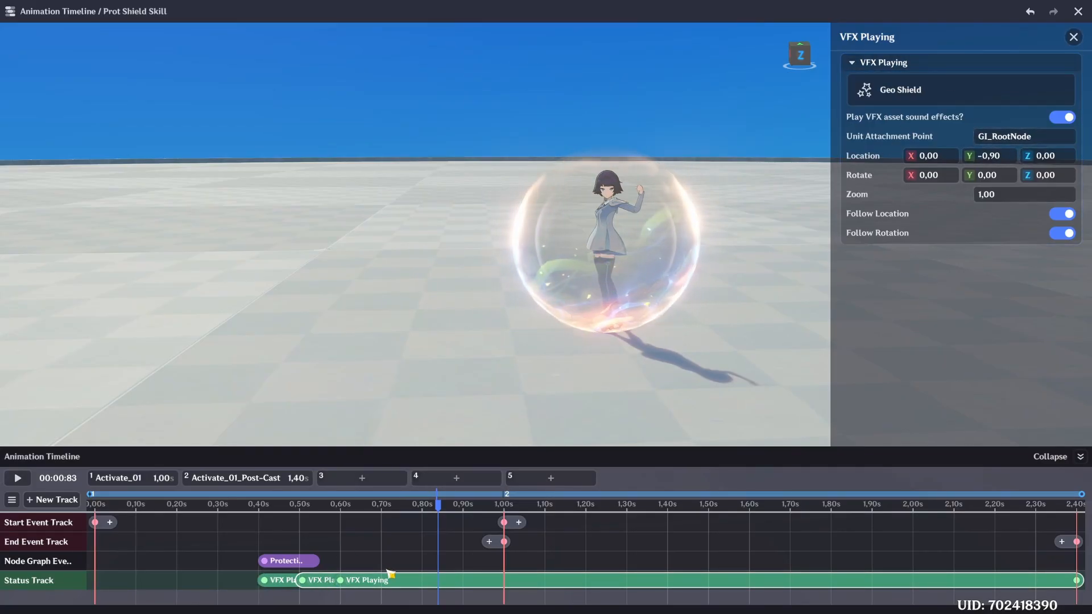
pyautogui.click(338, 578)
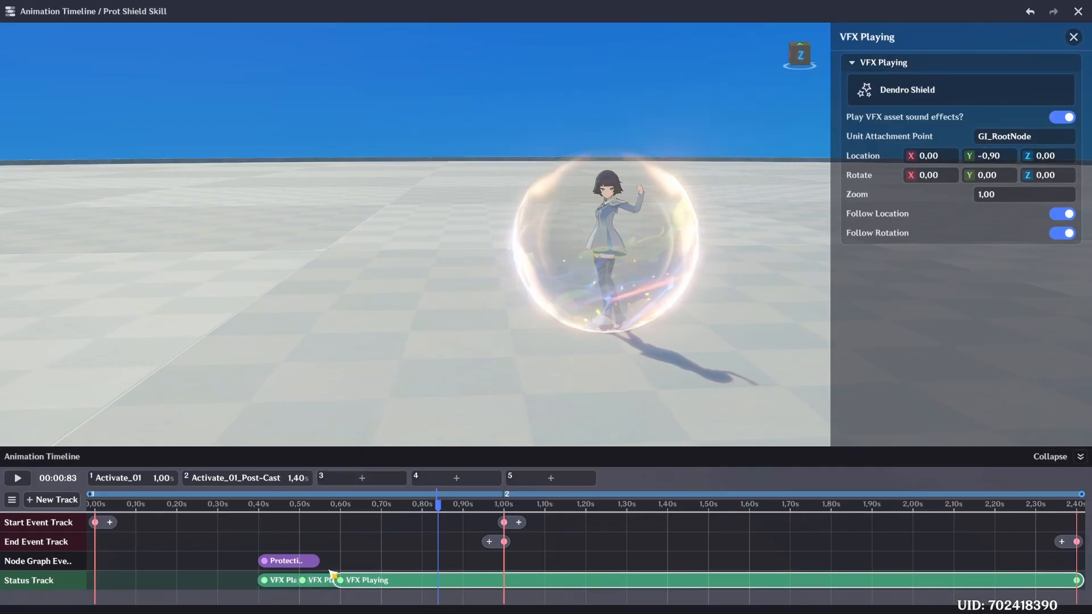
# - Move the Geo Shield and Dendro Shield VFX back to about 0.40 s and rewind the timeline to the start
pyautogui.moveTo(308, 586); pyautogui.dragTo(277, 587)
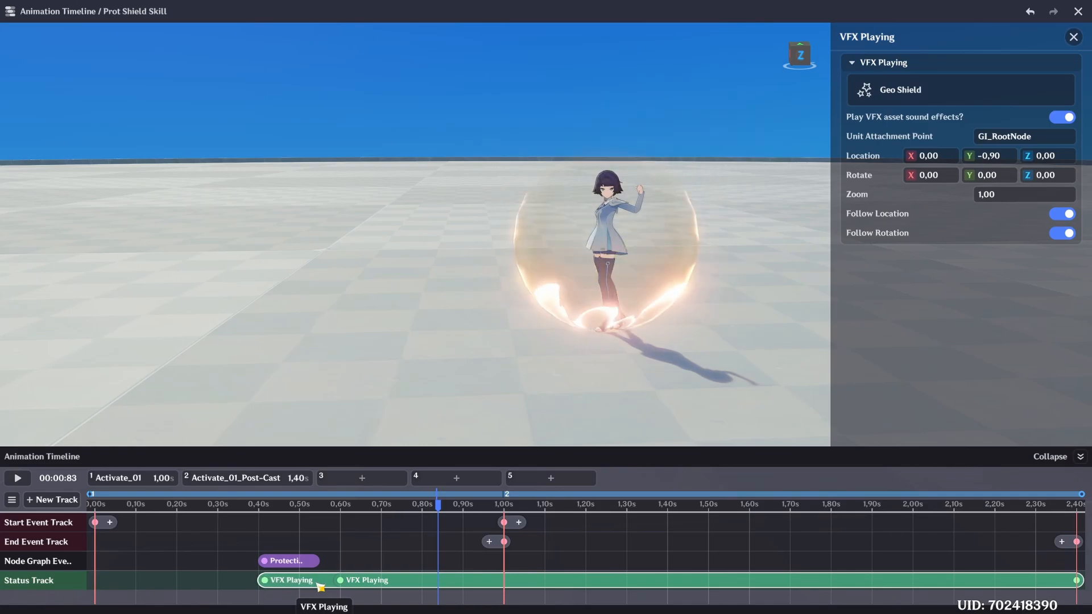
pyautogui.moveTo(345, 585); pyautogui.dragTo(269, 584)
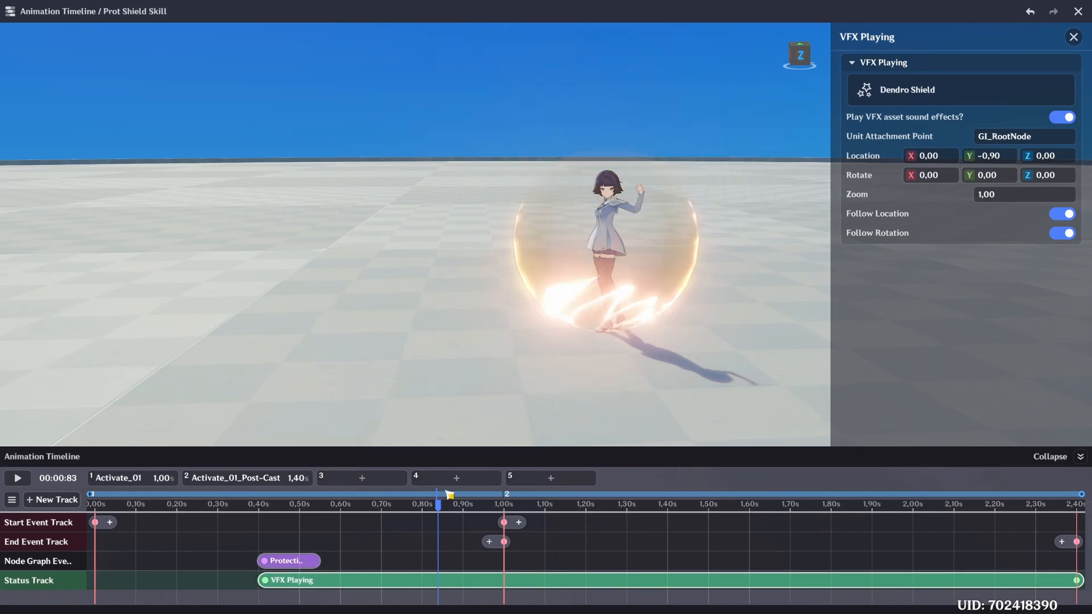
pyautogui.moveTo(449, 495); pyautogui.dragTo(81, 502)
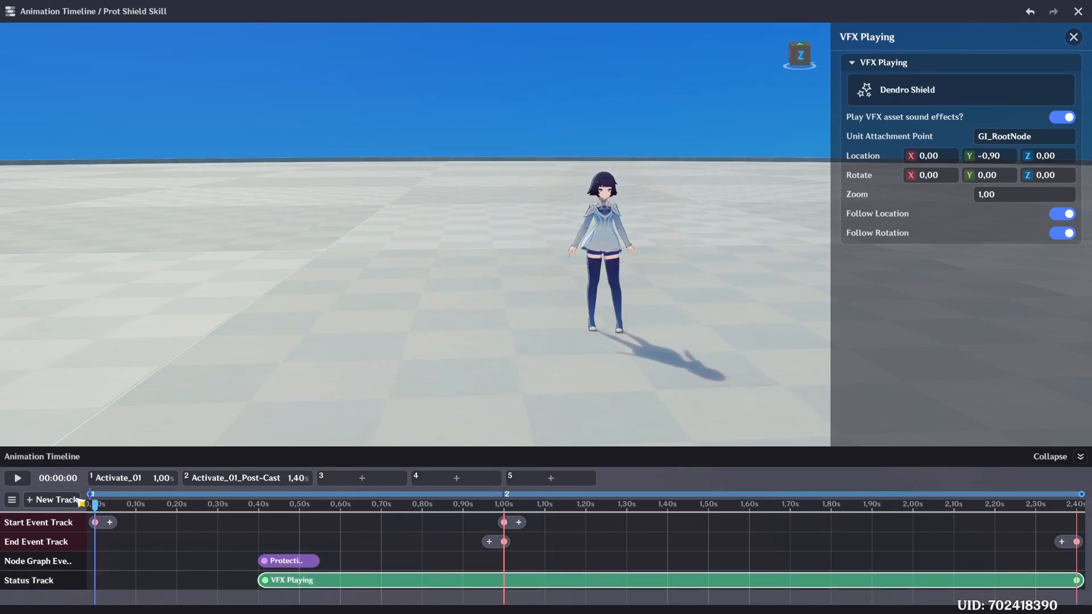